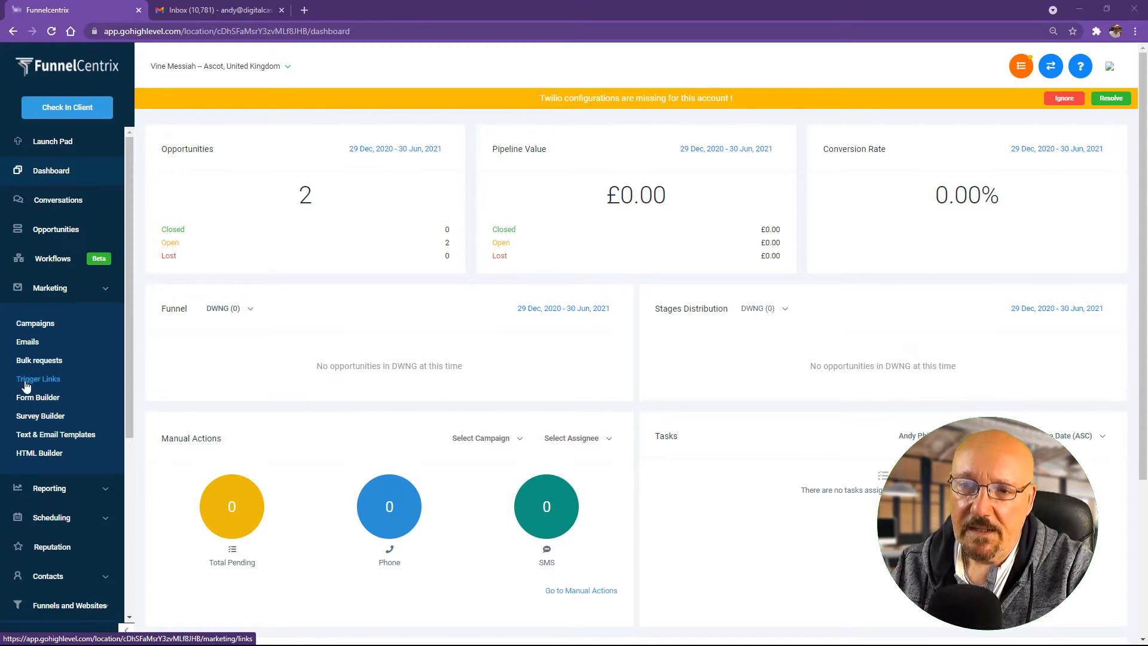
# Step: Create a new blank form (Form 3) in Form Builder and dismiss the Twilio warning
pyautogui.click(52, 402)
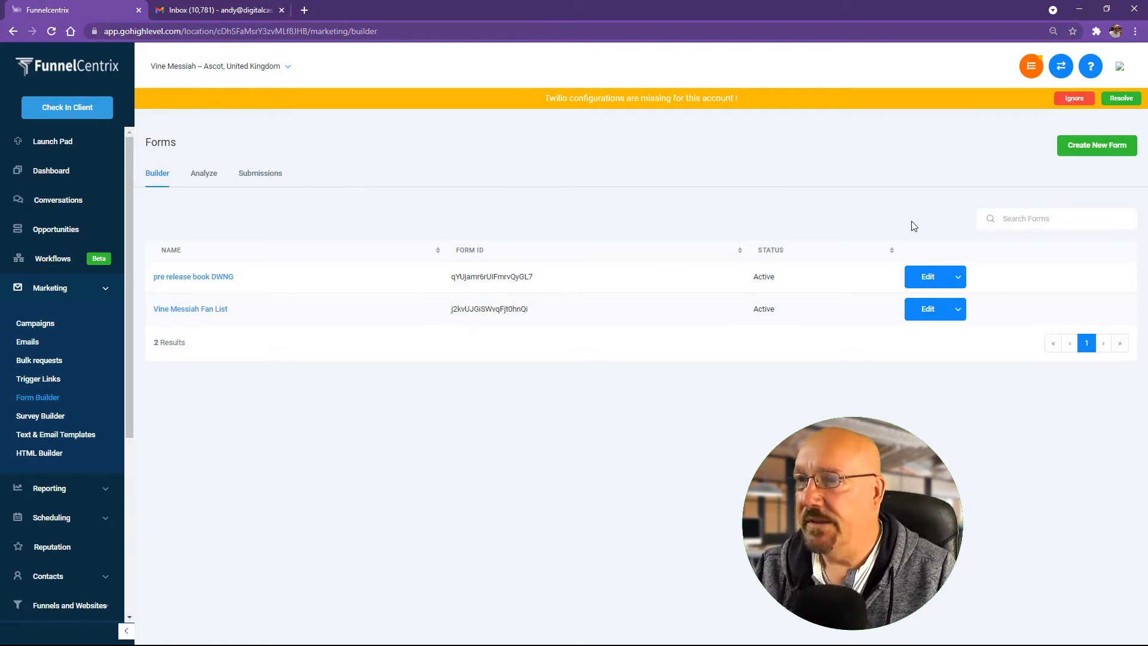
pyautogui.click(1099, 149)
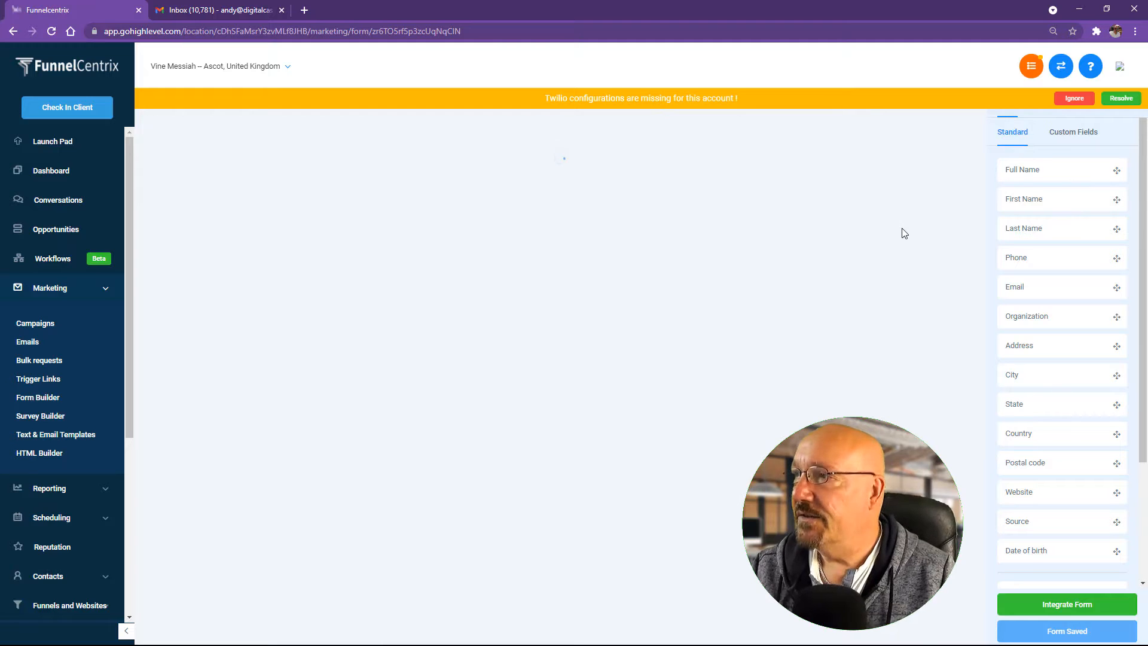
pyautogui.click(1074, 98)
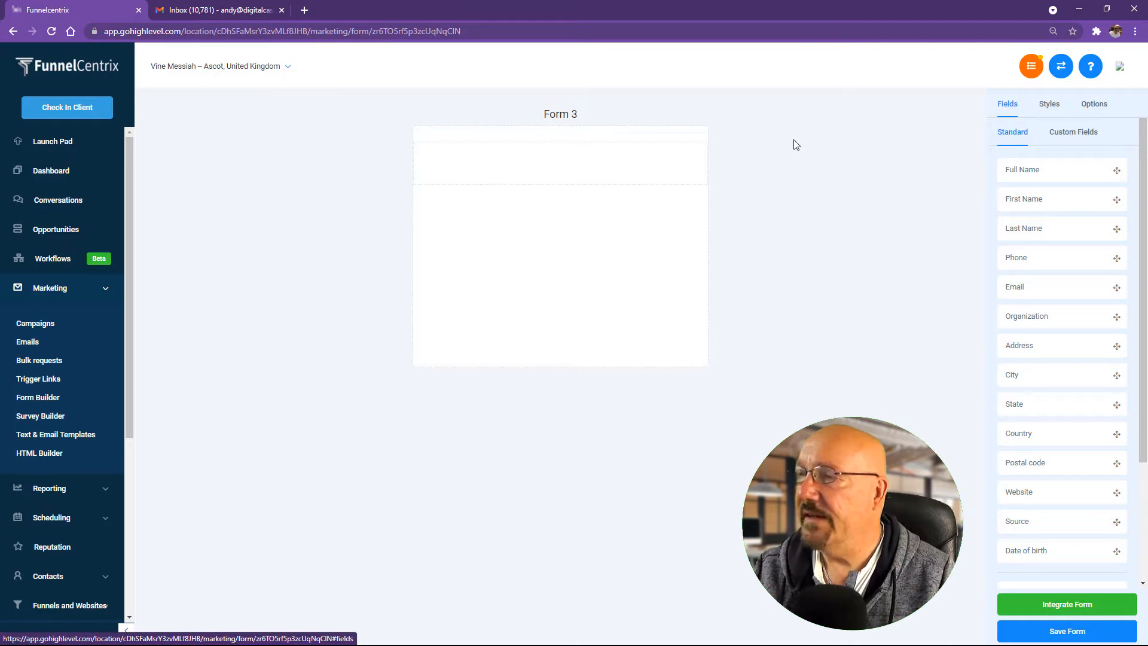
# Step: Change the form name in Options from the default to 'Test 101 Form [LM]'
pyautogui.click(1102, 111)
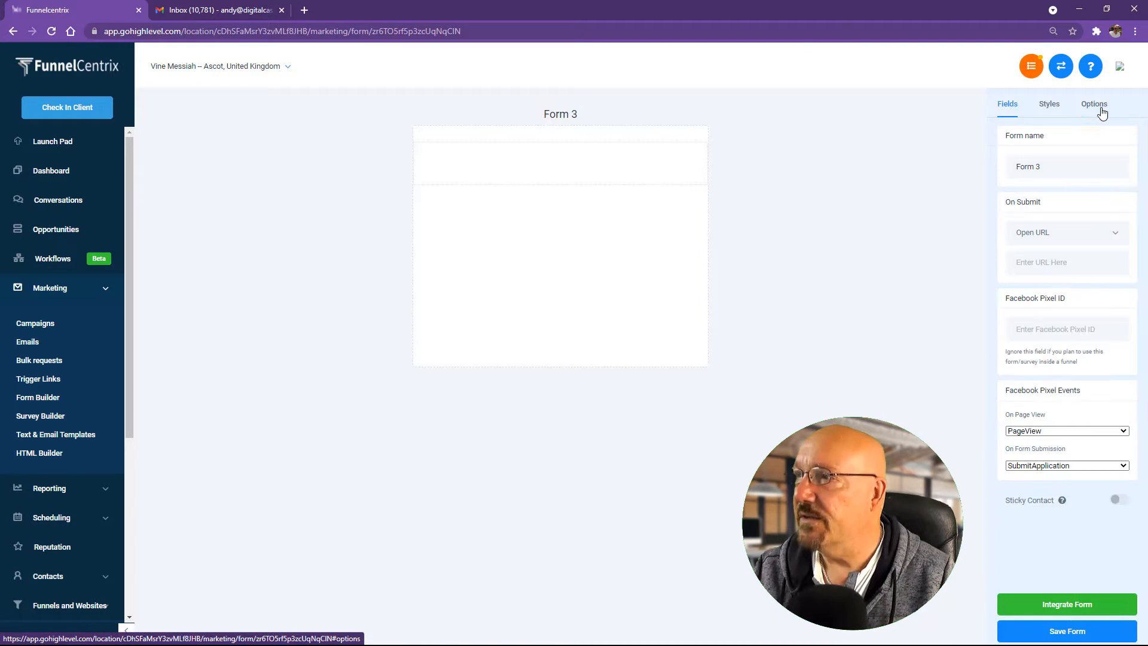
pyautogui.tripleClick(1070, 165)
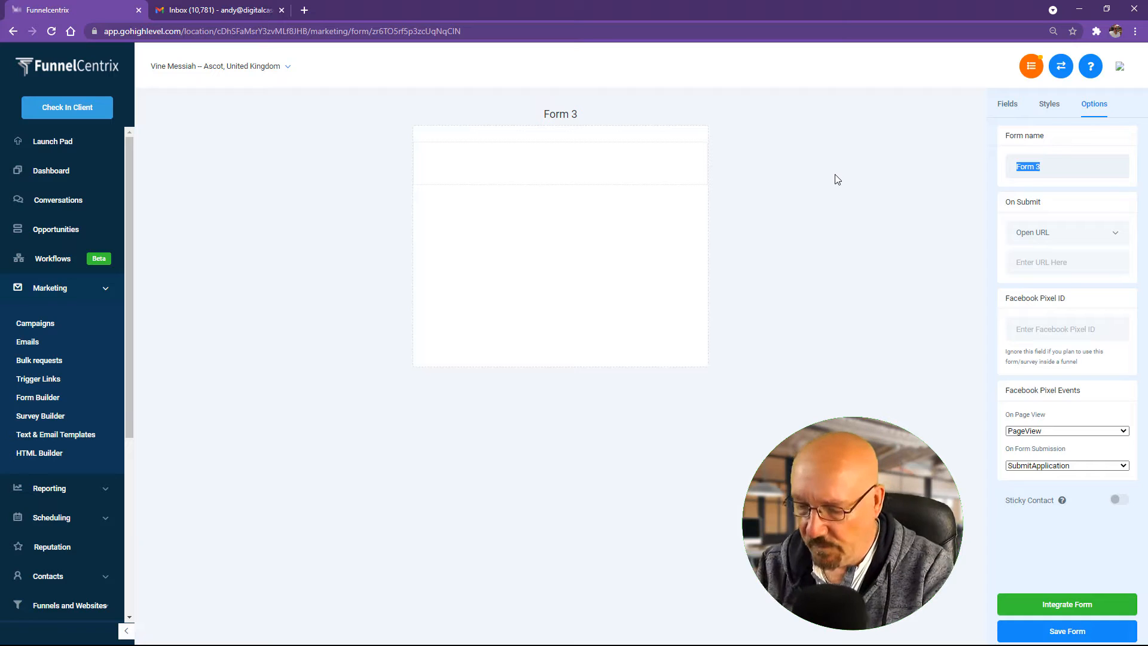
pyautogui.write('Test')
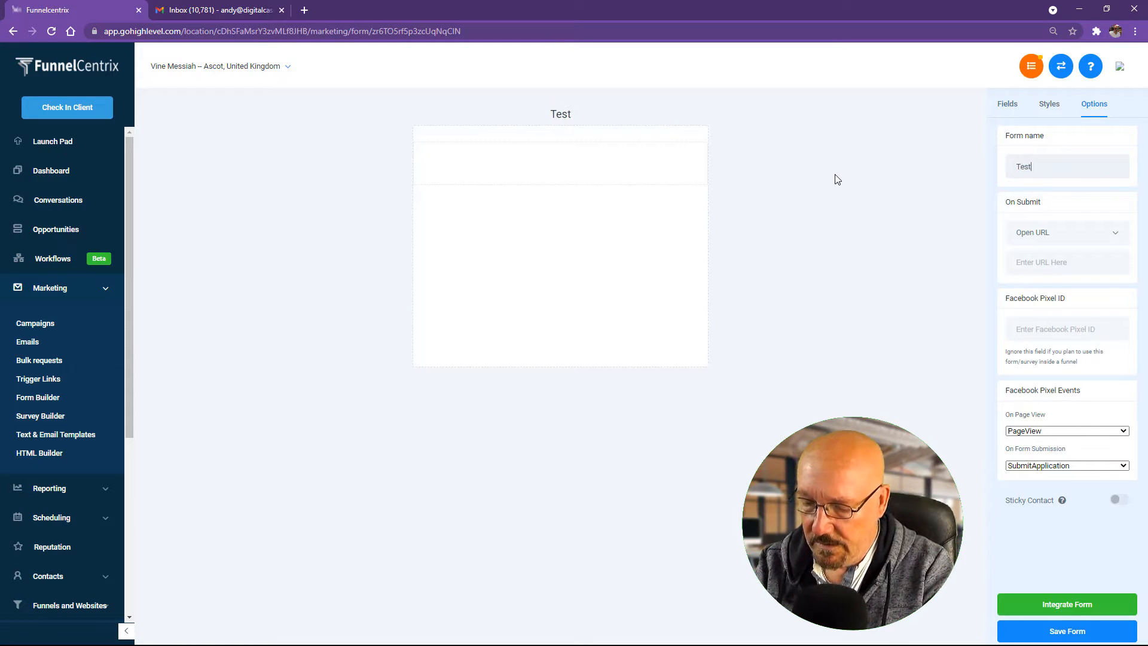
pyautogui.write(' 101')
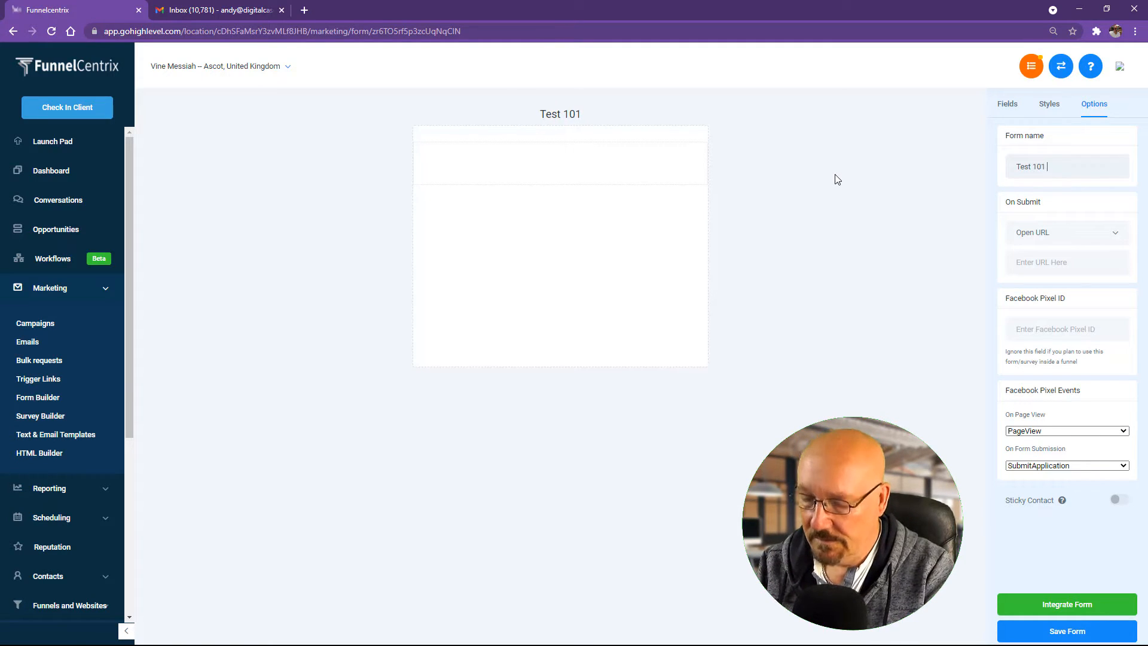
pyautogui.write(' For')
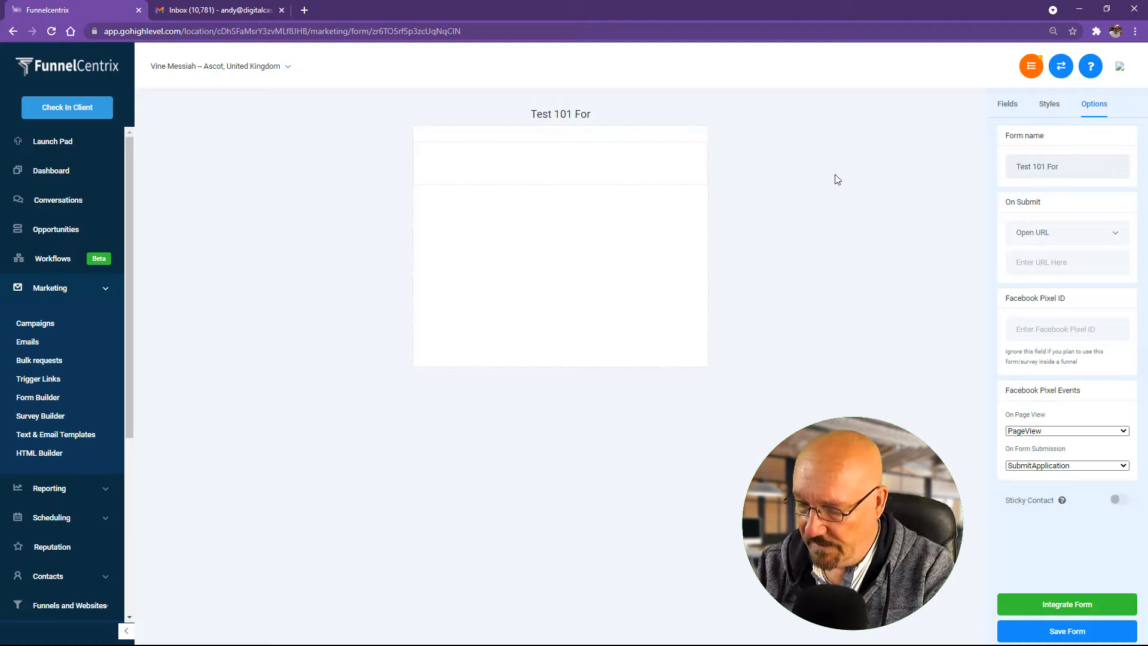
pyautogui.write('m [')
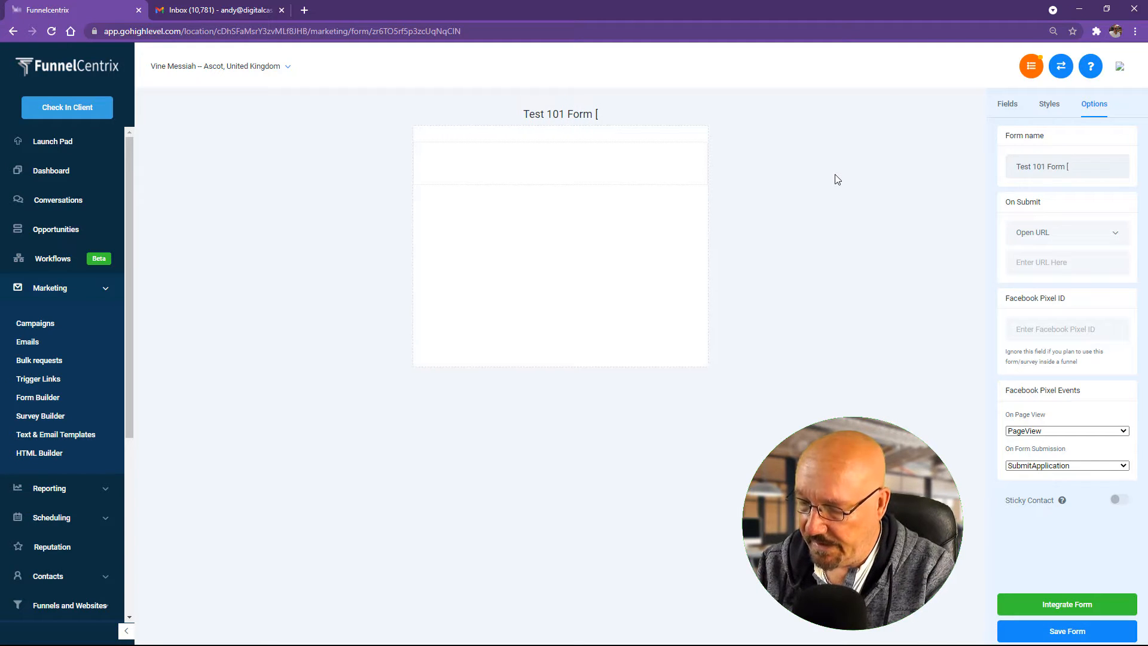
pyautogui.write('LM]')
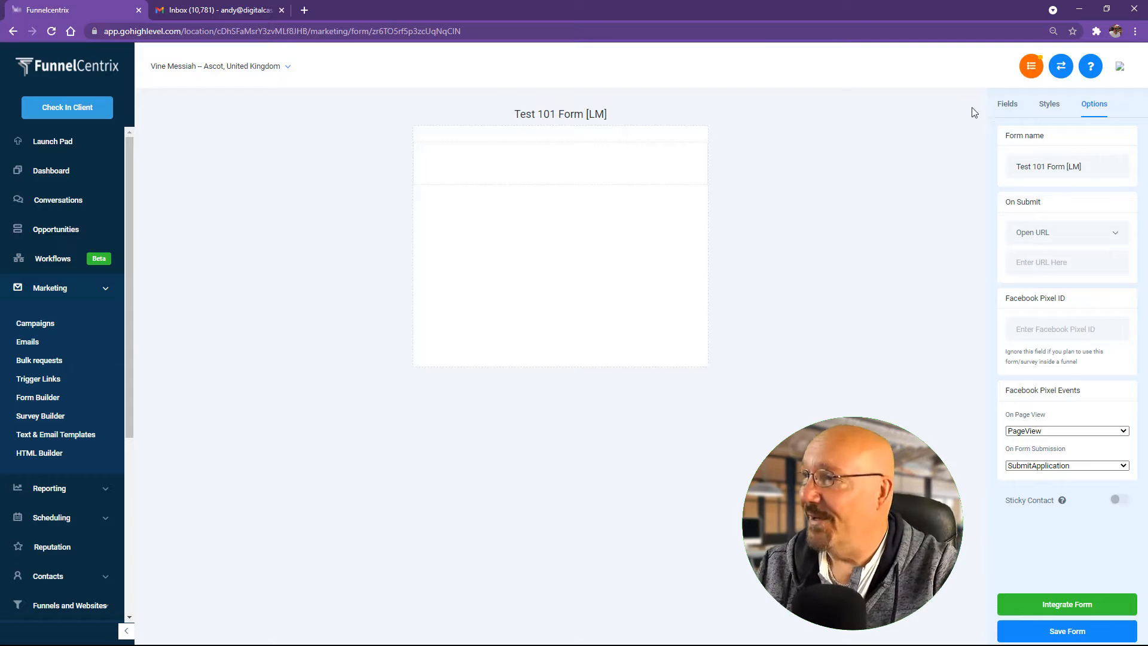
pyautogui.click(1010, 106)
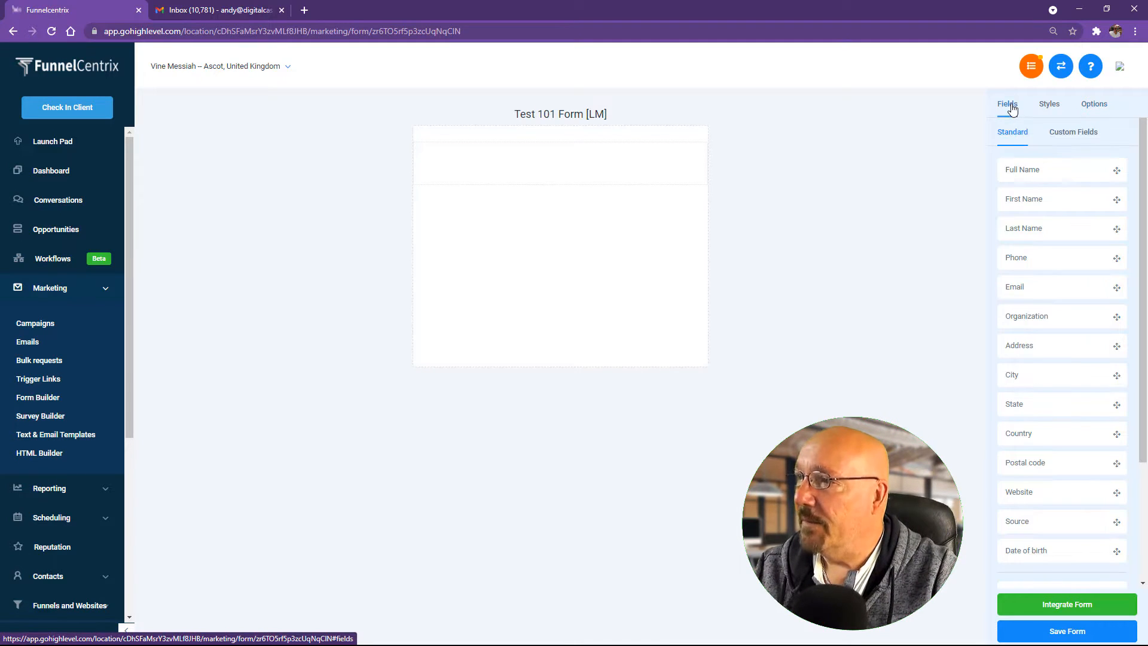
# Step: Add First Name, Last Name and Email fields plus a button to the form
pyautogui.moveTo(1074, 203); pyautogui.dragTo(636, 195)
pyautogui.moveTo(1051, 231); pyautogui.dragTo(600, 236)
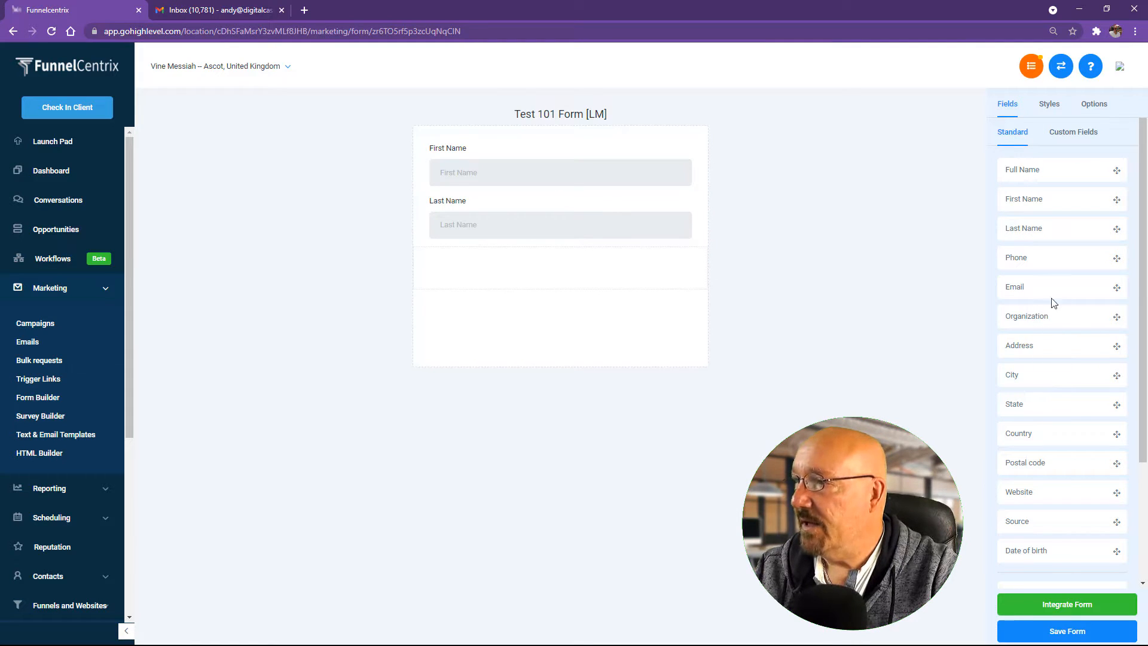
pyautogui.moveTo(1055, 286); pyautogui.dragTo(598, 272)
pyautogui.scroll(-3, 1037, 529)
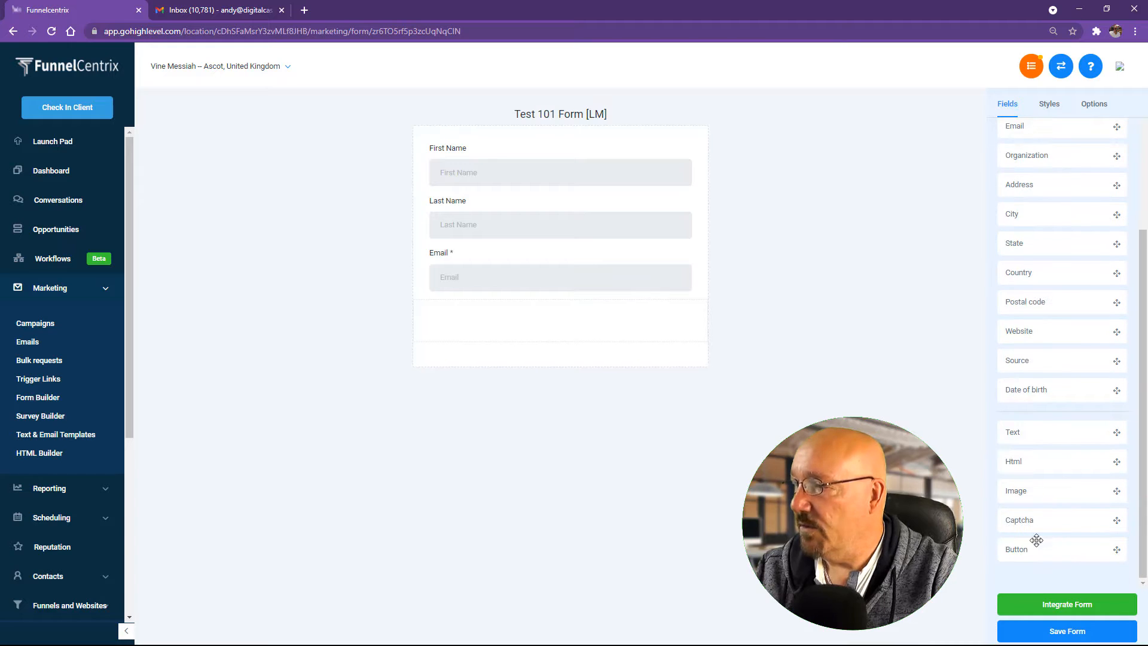
pyautogui.moveTo(1042, 548); pyautogui.dragTo(531, 312)
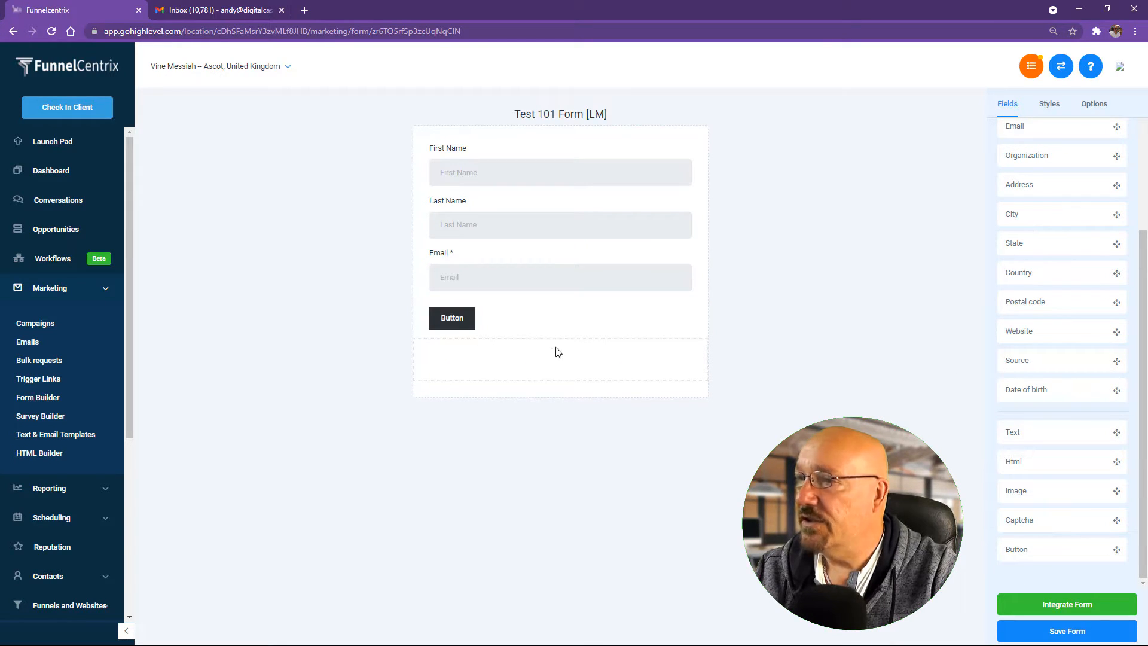
# Step: Change the button's label to DOWNLOAD
pyautogui.click(453, 325)
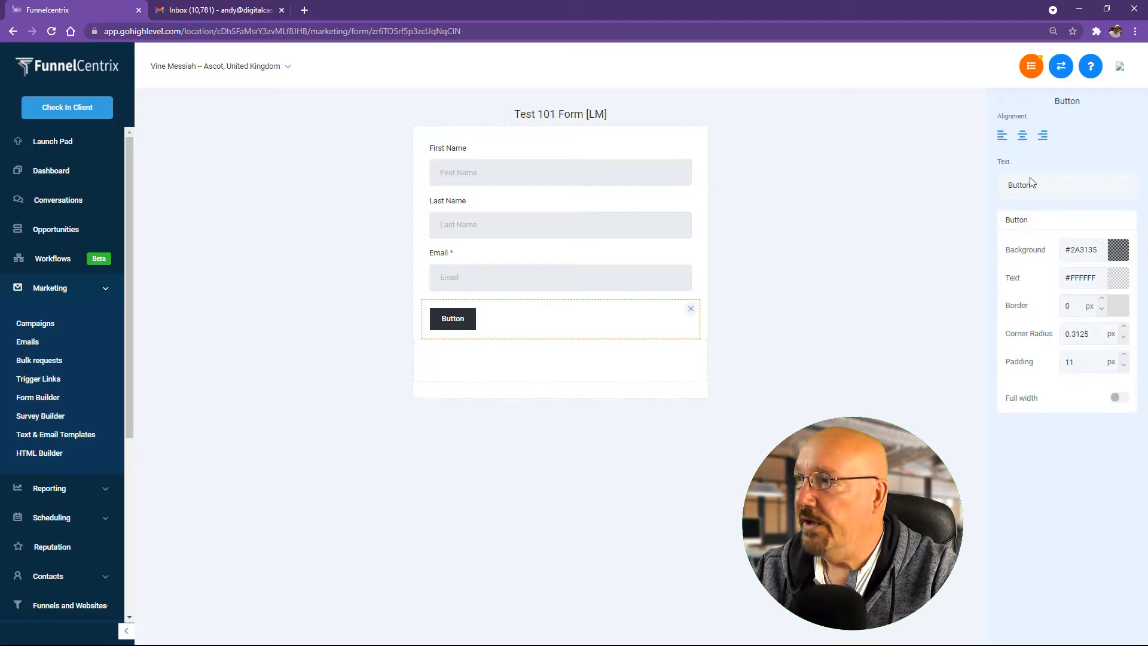
pyautogui.click(1047, 184)
pyautogui.press('BackSpace')
pyautogui.press('BackSpace')
pyautogui.press('BackSpace')
pyautogui.press('BackSpace')
pyautogui.press('BackSpace')
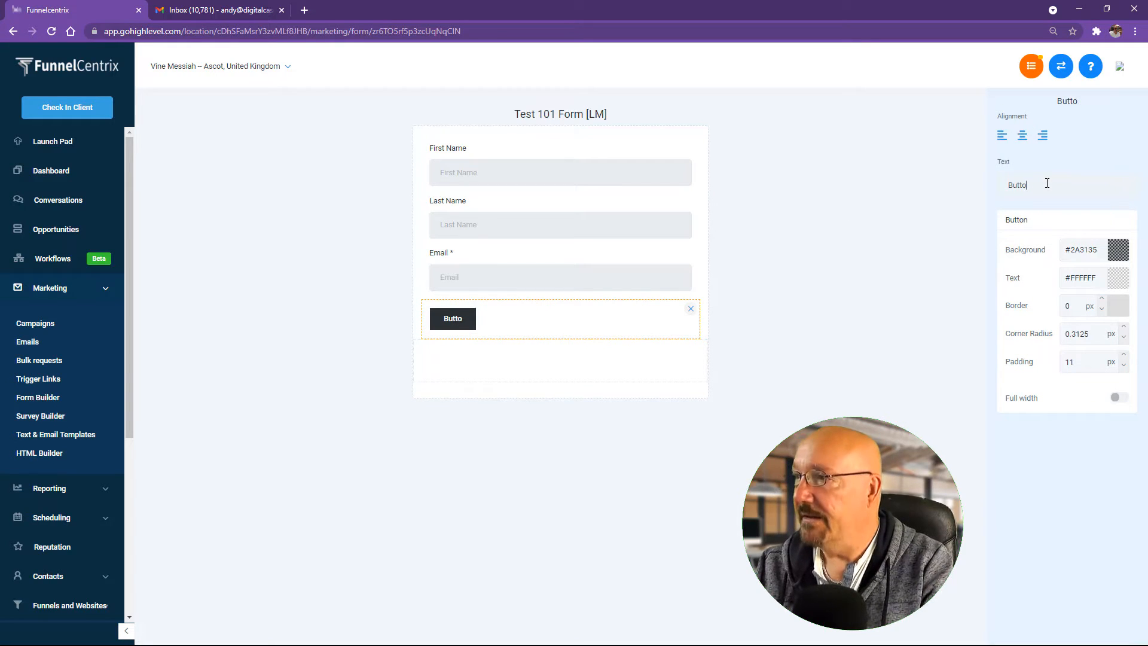
pyautogui.press('BackSpace')
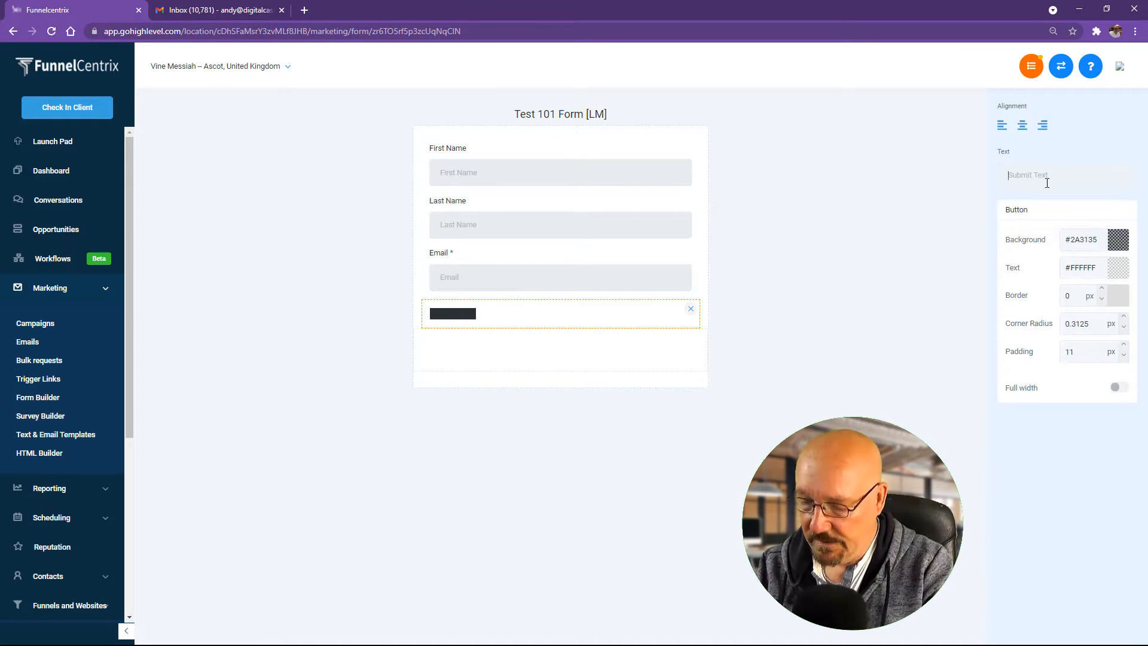
pyautogui.write('DO')
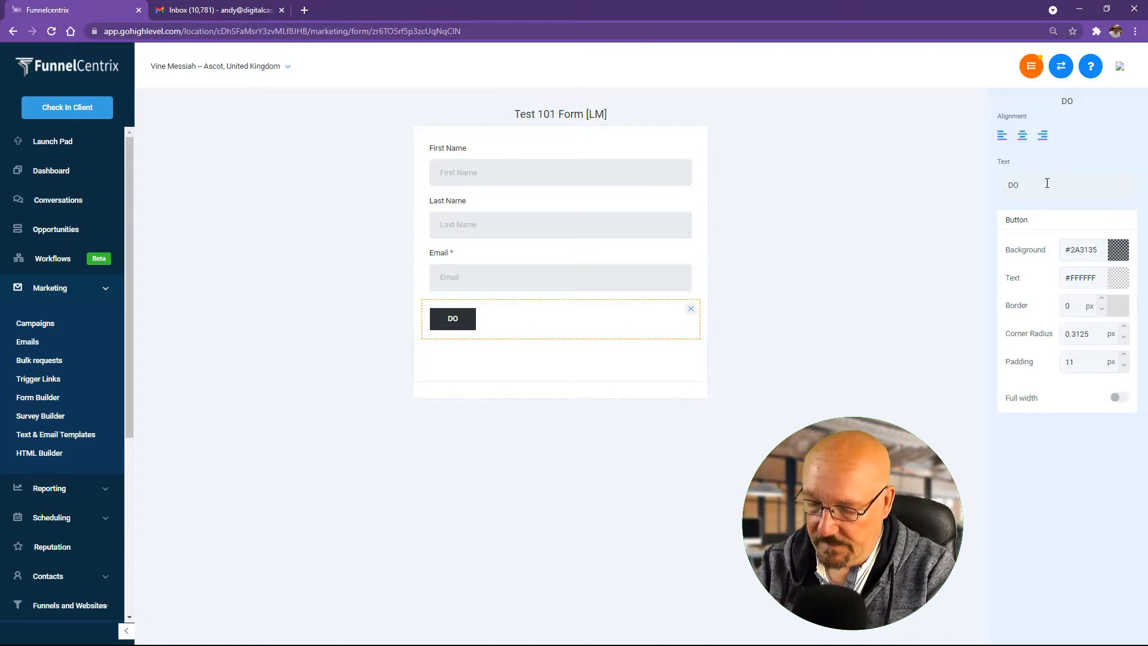
pyautogui.write('WNLOAD')
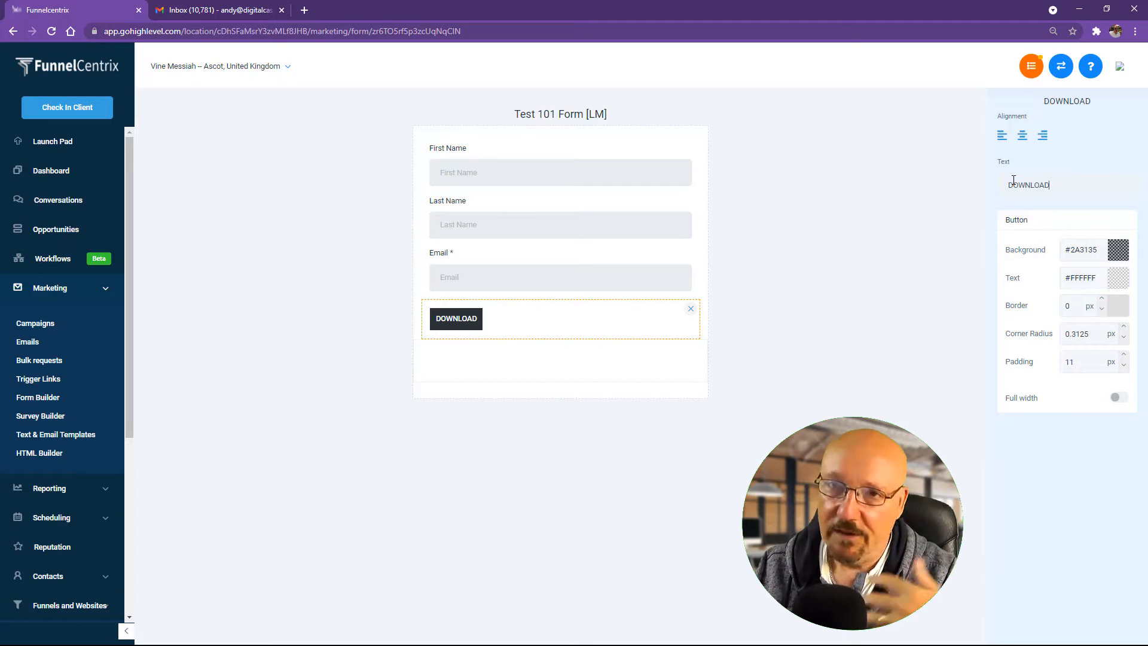
pyautogui.click(922, 272)
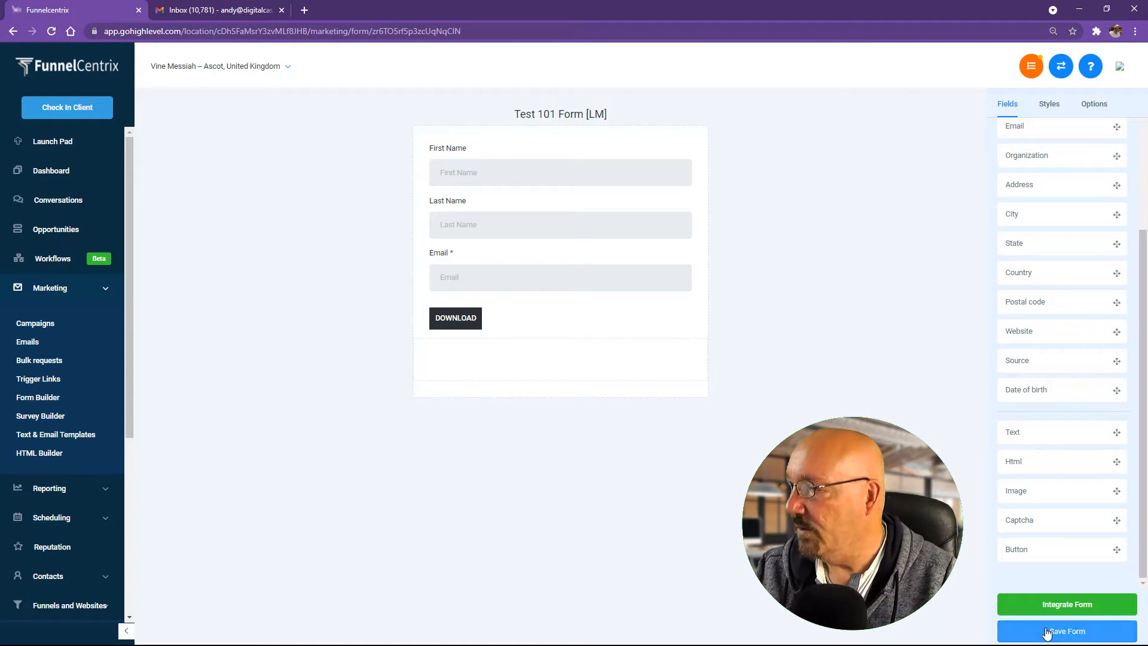
# Step: Save the form and view its Integrate Form embed code
pyautogui.click(1071, 631)
pyautogui.click(1073, 603)
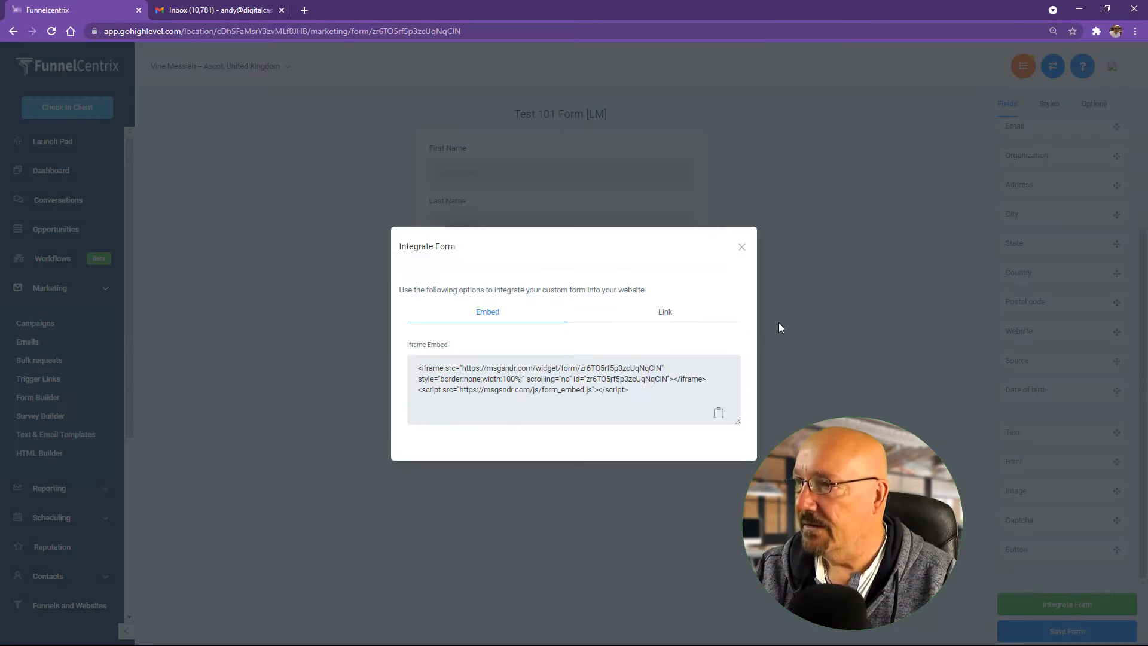
pyautogui.click(741, 247)
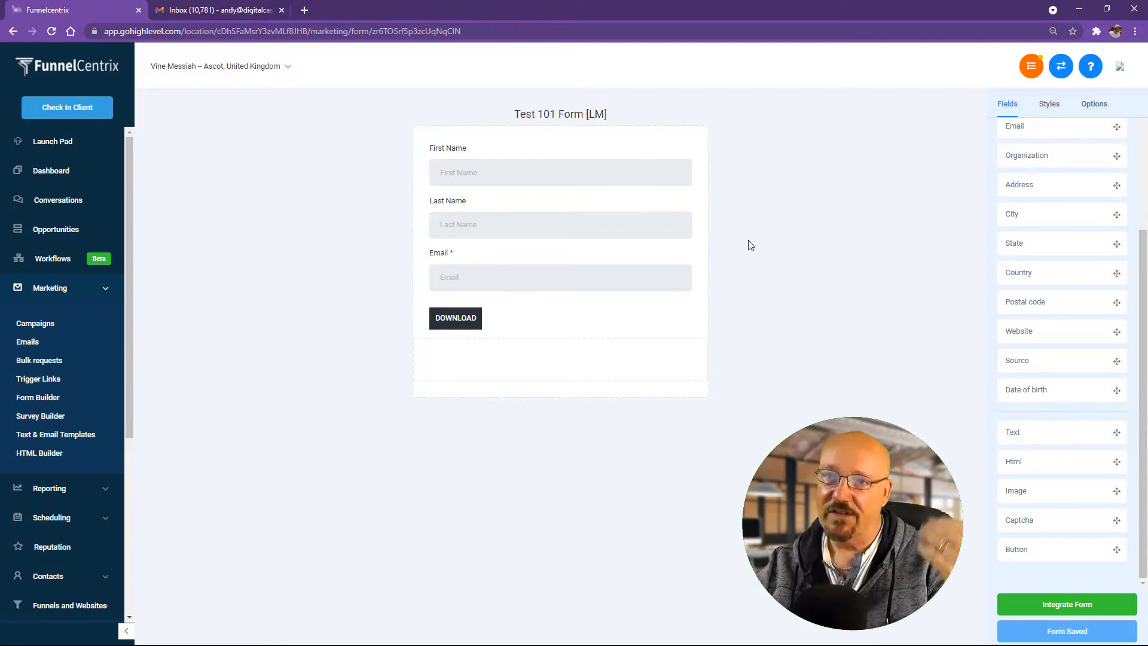
# Step: Turn on Full width for the DOWNLOAD button and save the form again
pyautogui.click(477, 328)
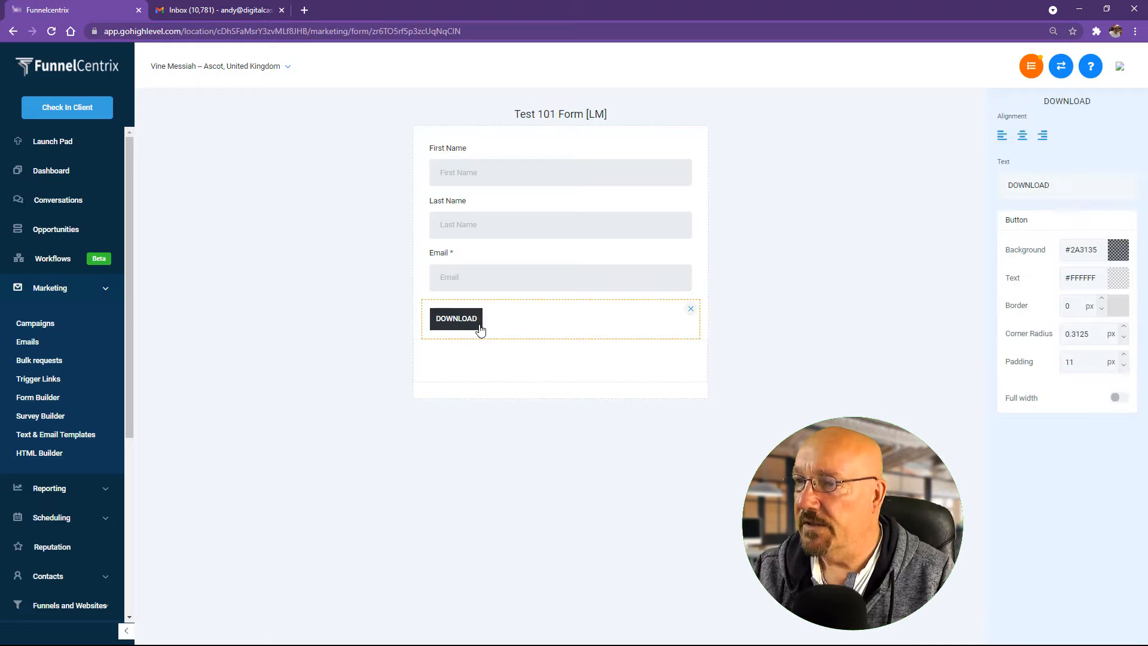
pyautogui.click(1120, 398)
pyautogui.click(717, 277)
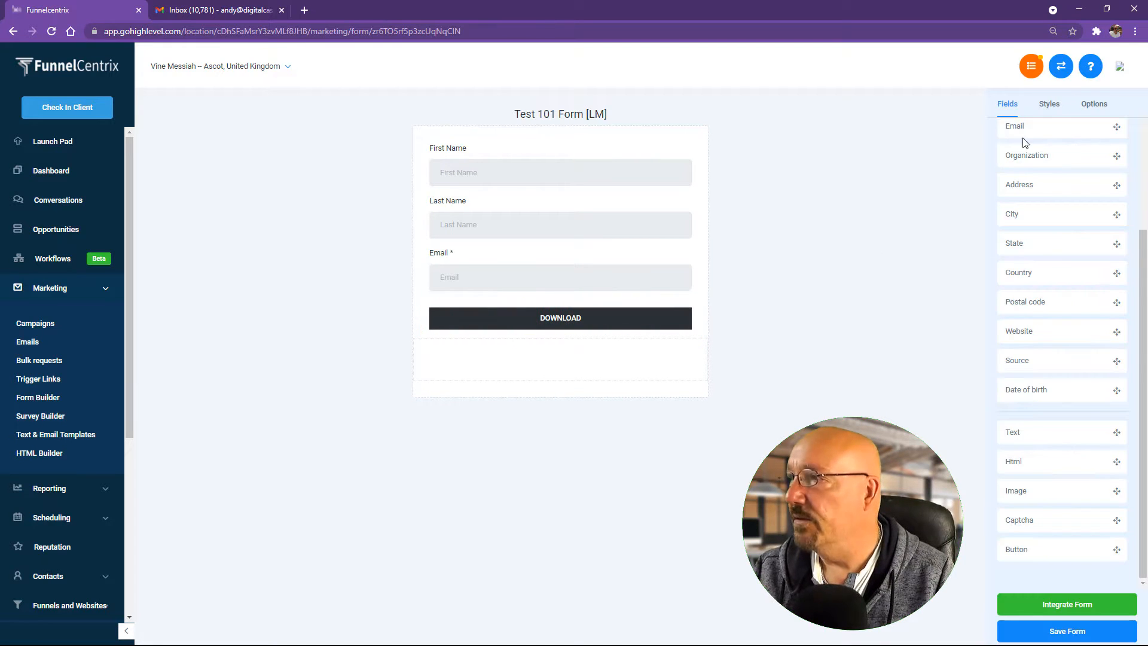
pyautogui.click(1058, 625)
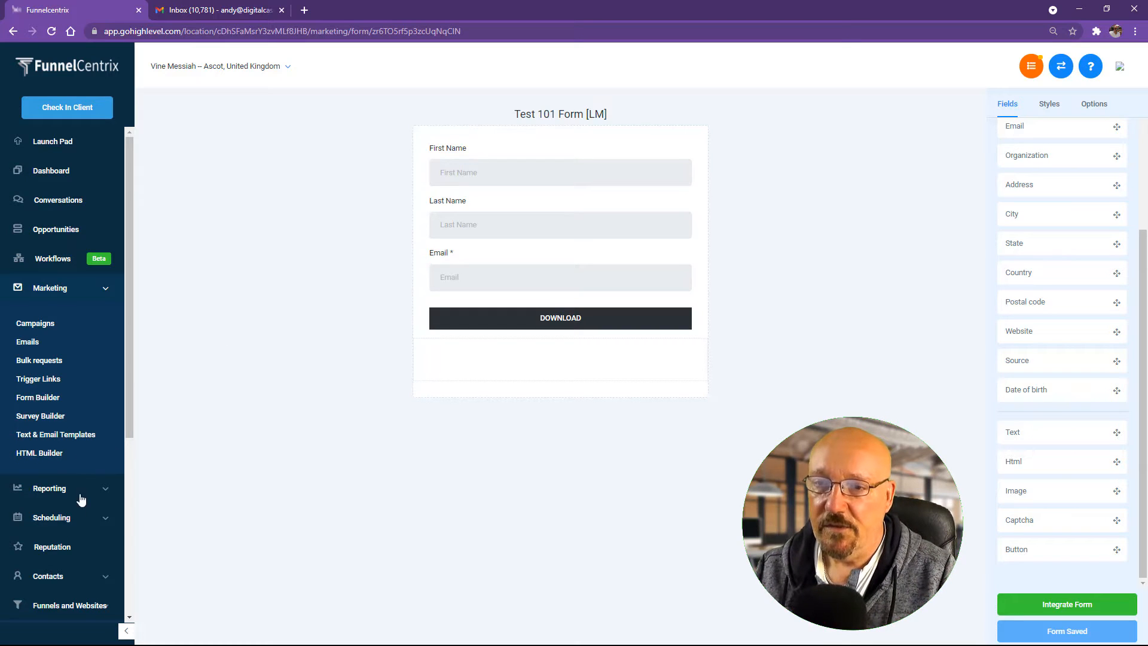
# Step: From the Funnels list, create a funnel named 'Test 101 Lead gen Funnel'
pyautogui.scroll(-5, 75, 502)
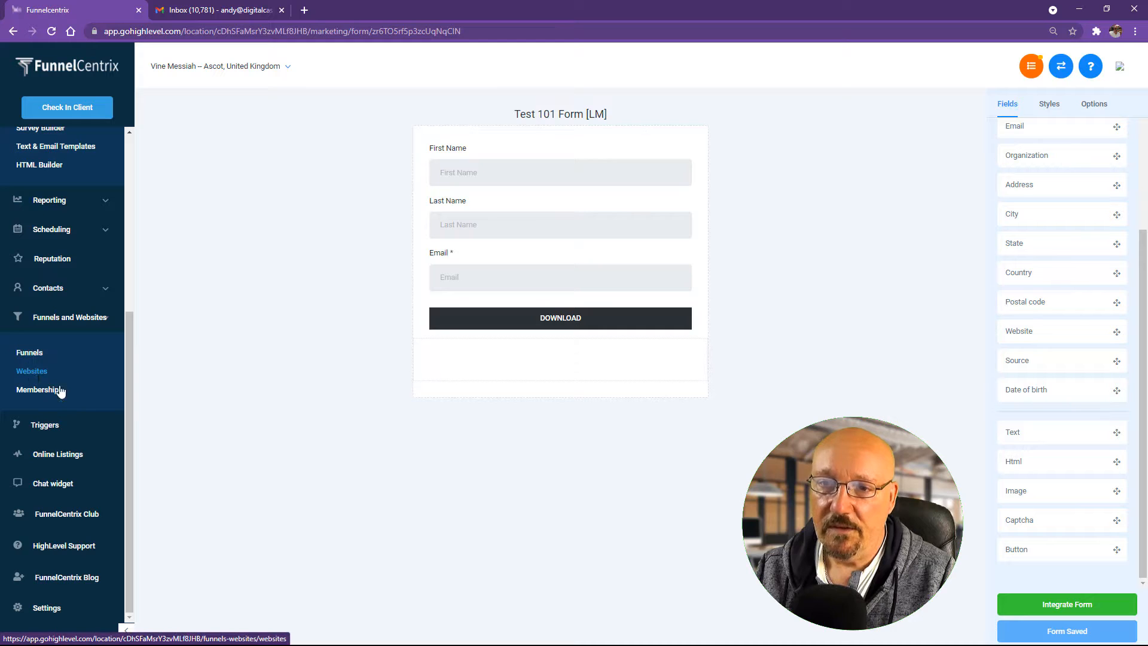
pyautogui.click(34, 357)
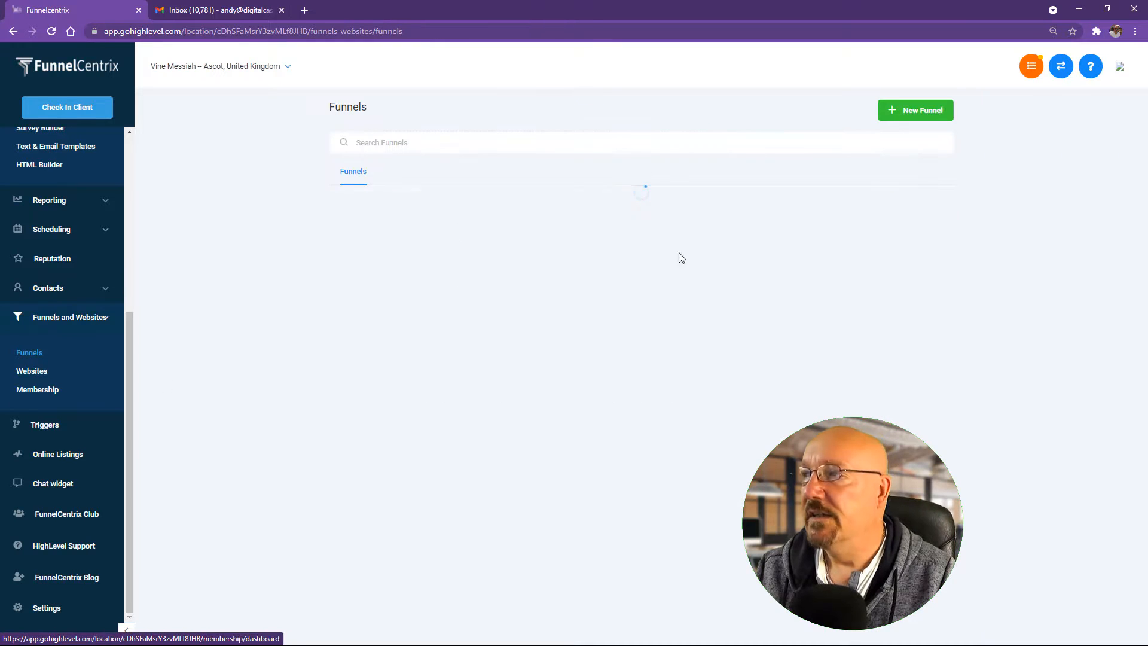
pyautogui.click(917, 117)
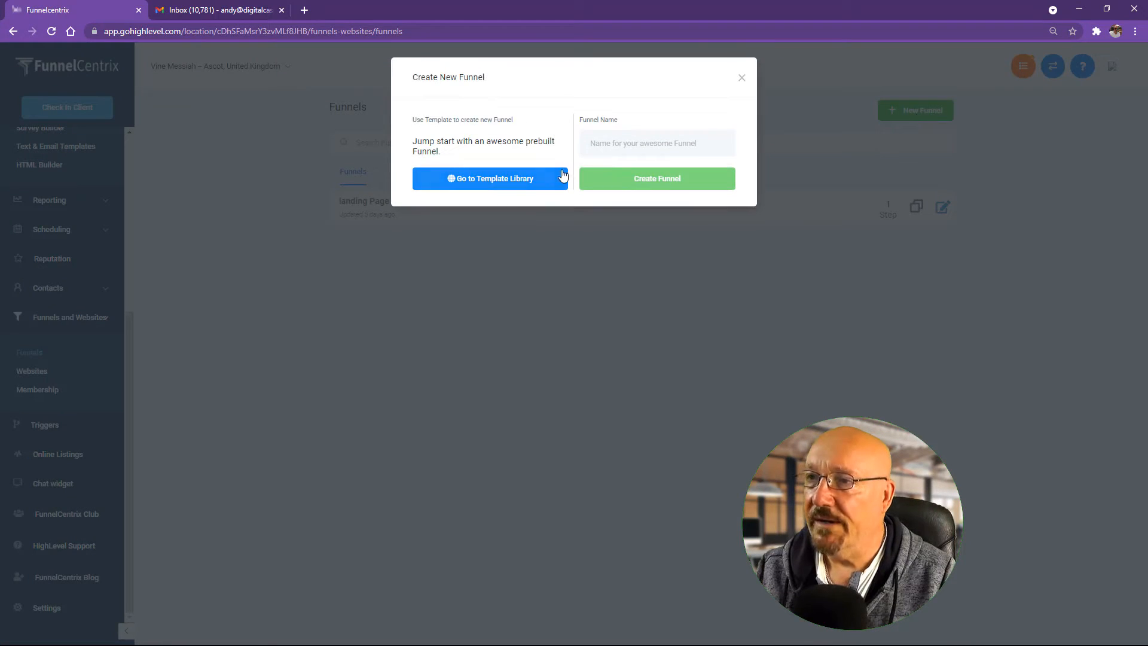
pyautogui.click(614, 139)
pyautogui.write('Tes')
pyautogui.write('t 101 Sal')
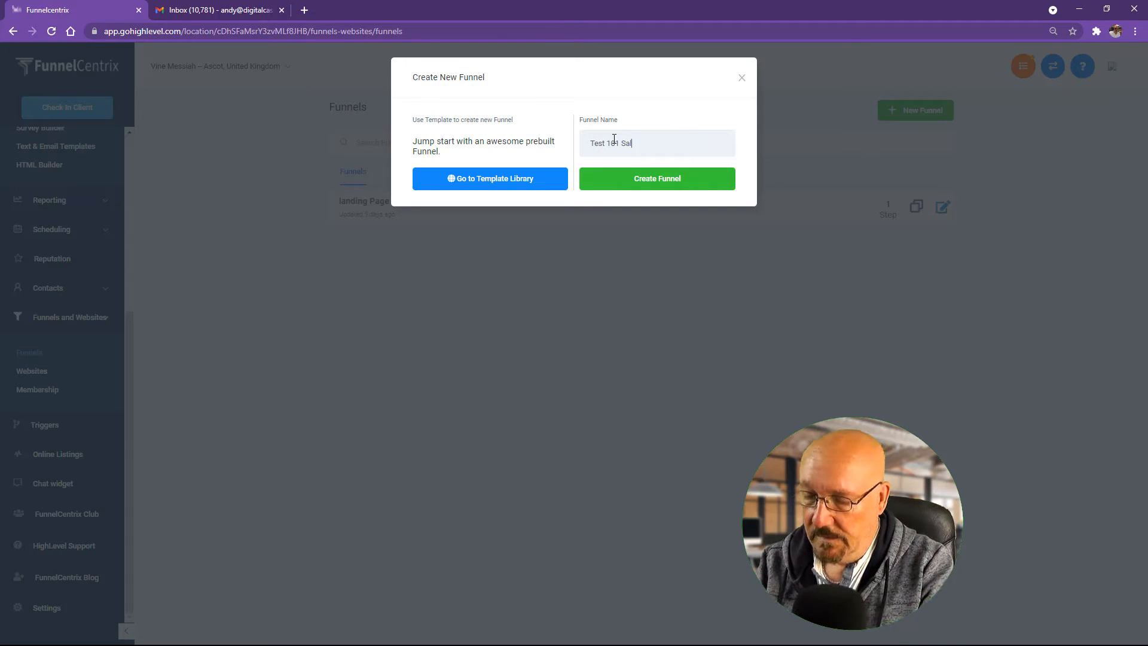
pyautogui.press('BackSpace')
pyautogui.press('BackSpace')
pyautogui.press('BackSpace')
pyautogui.write('Lead ')
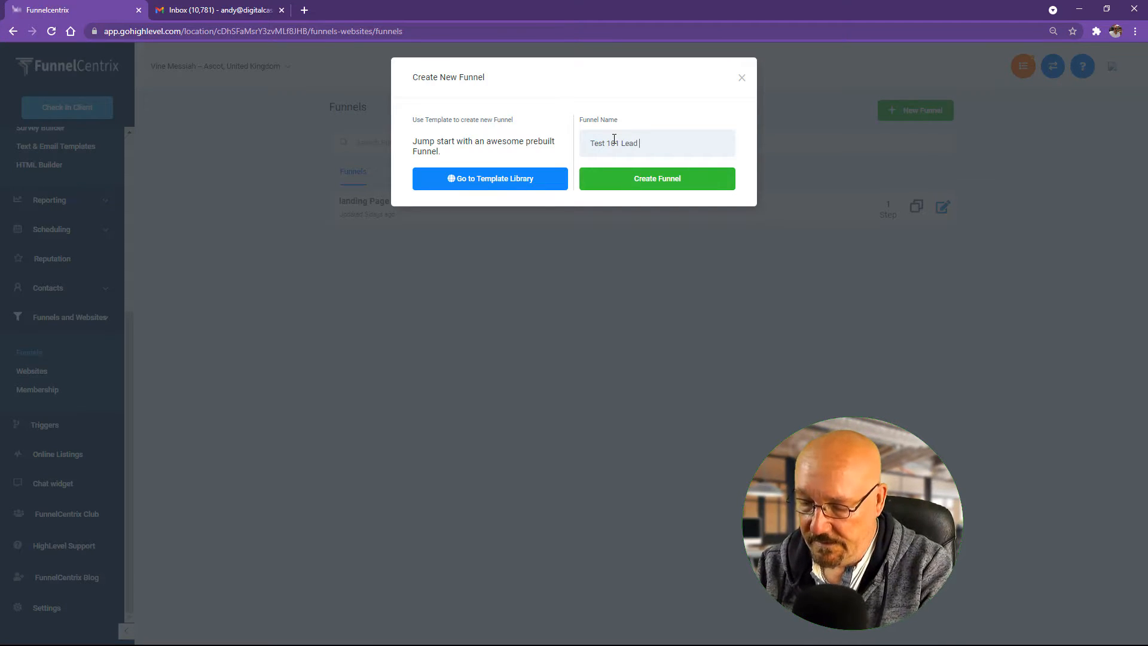
pyautogui.write('gen Fu')
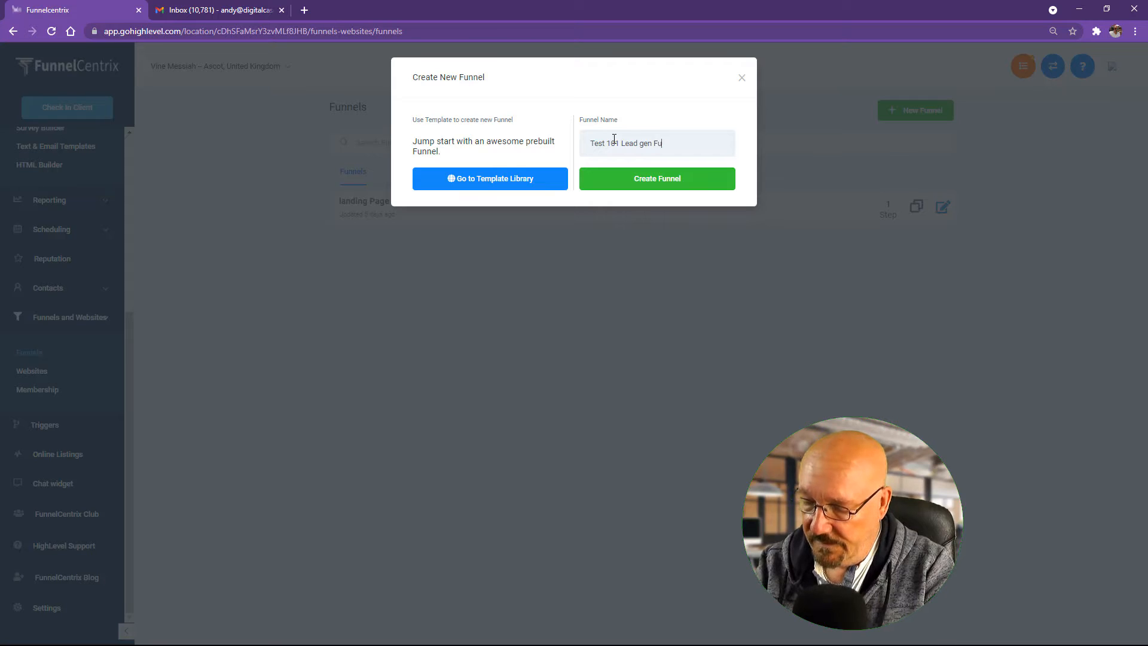
pyautogui.write('nnel')
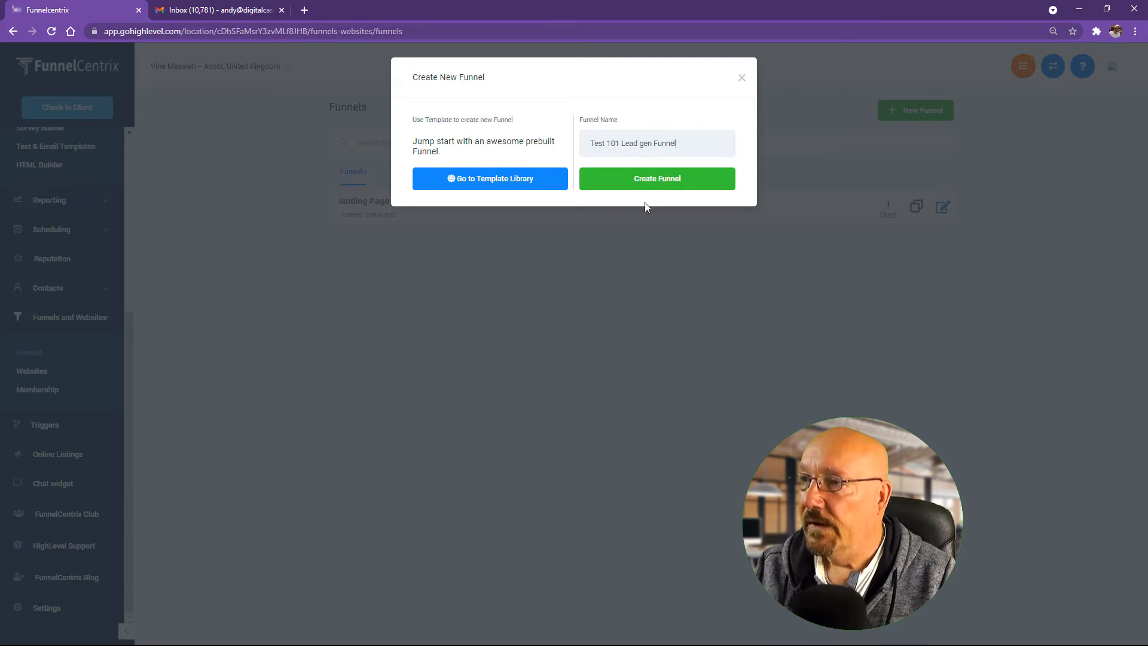
pyautogui.click(657, 180)
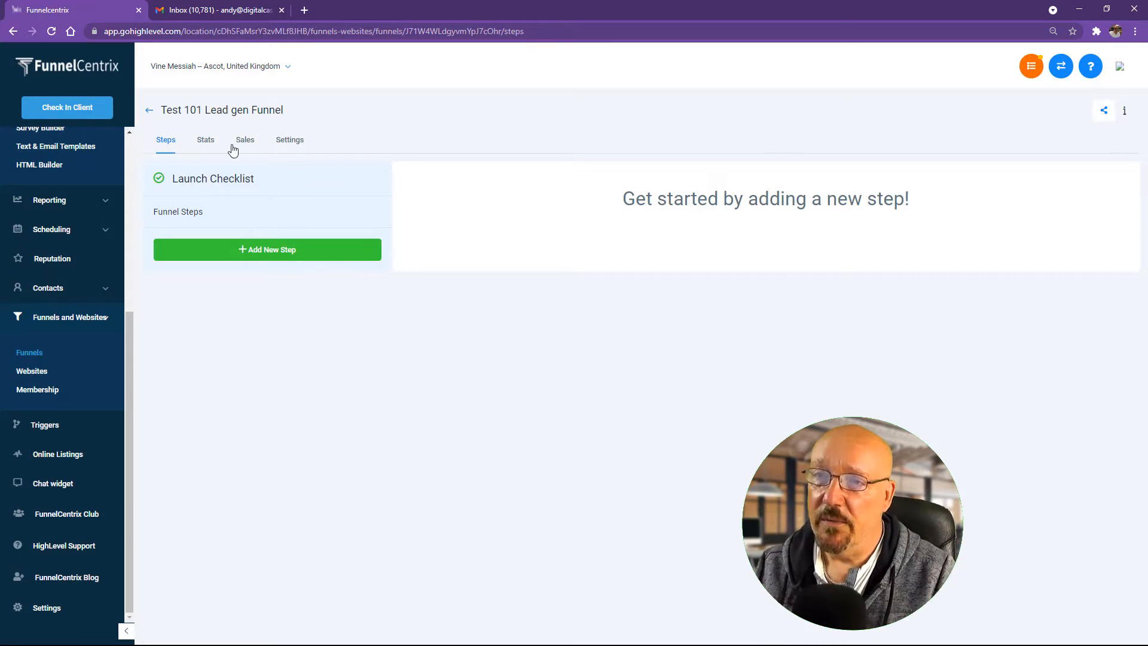
# Step: Add a funnel step with the page name 'Landing Page 101'
pyautogui.click(267, 250)
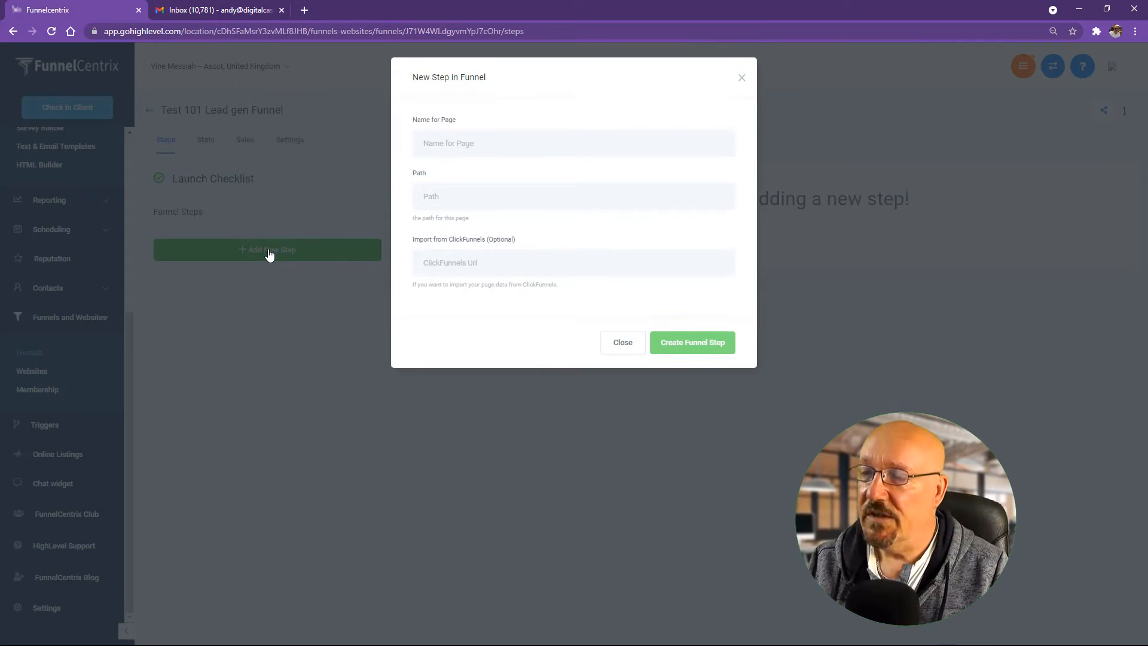
pyautogui.click(517, 145)
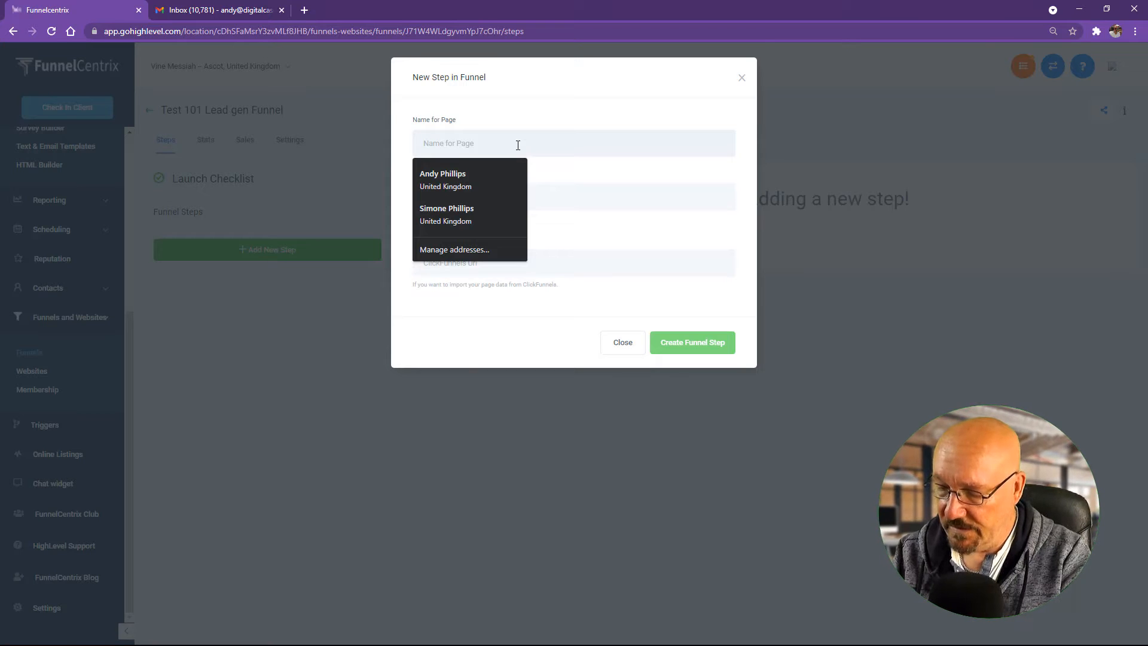
pyautogui.write('Landi')
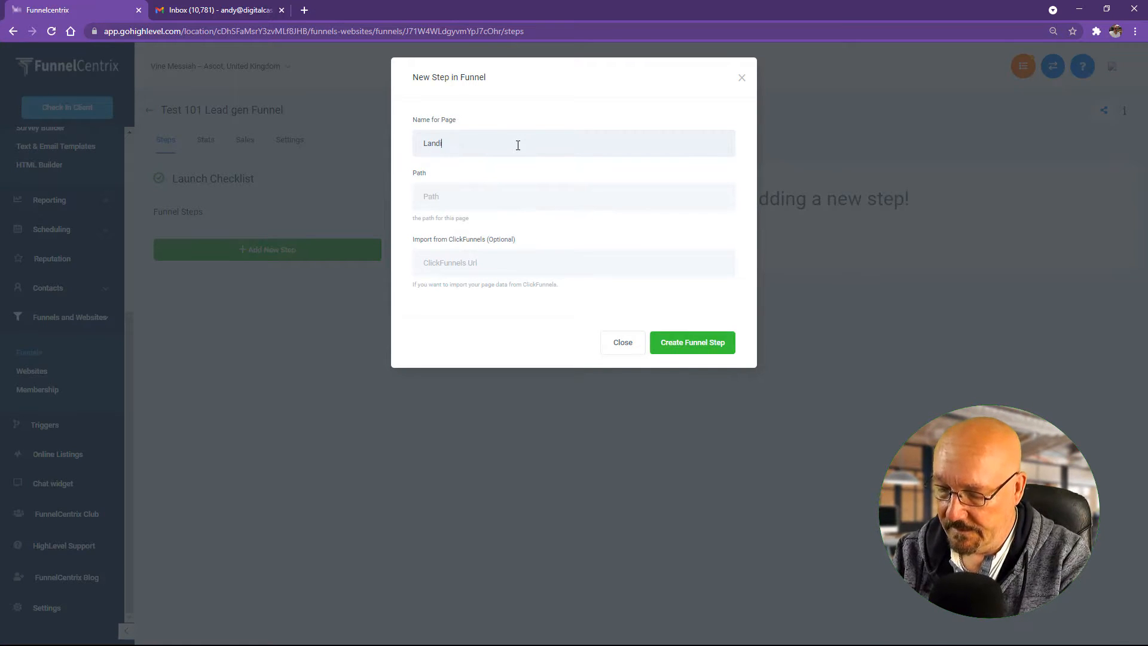
pyautogui.write('ng ')
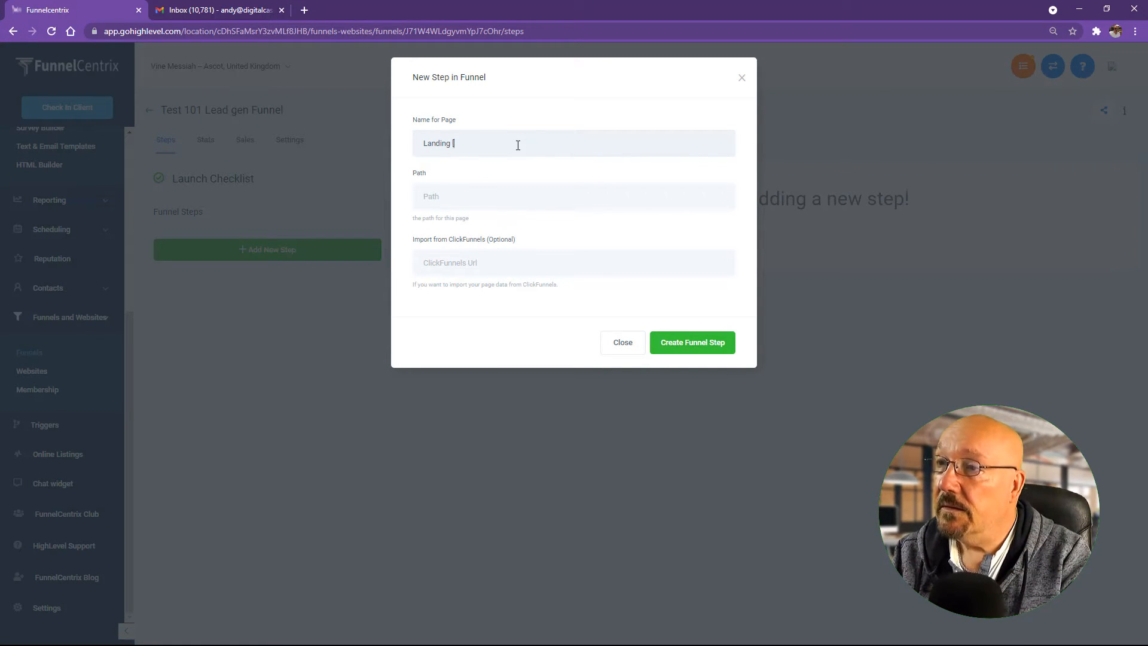
pyautogui.write('[paPage 1')
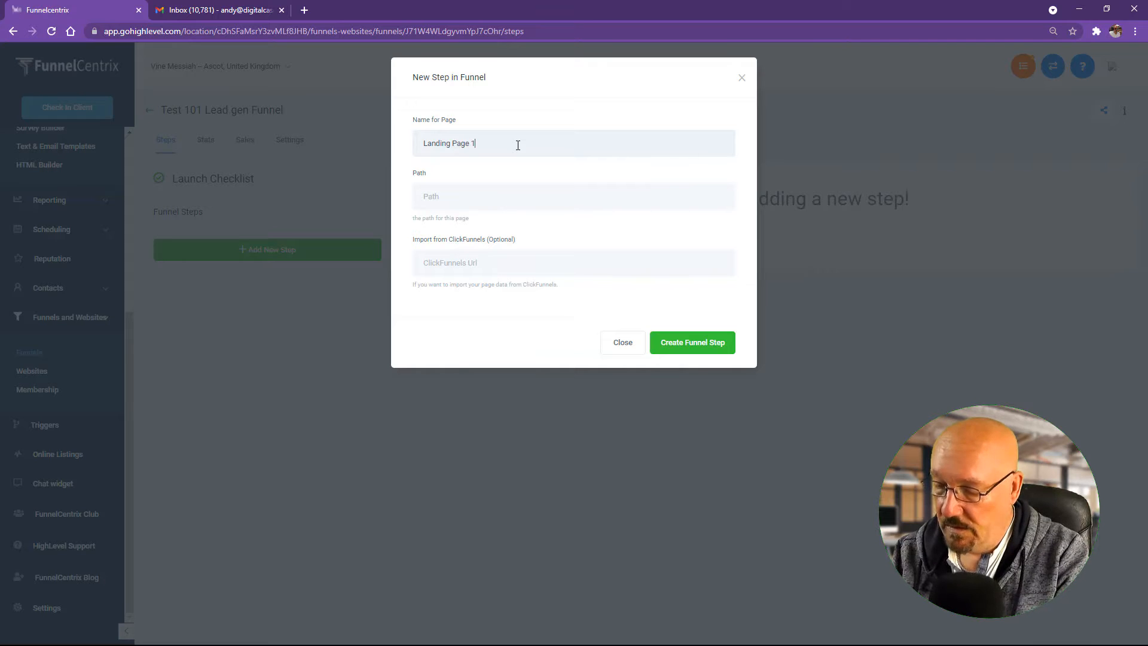
pyautogui.write('01')
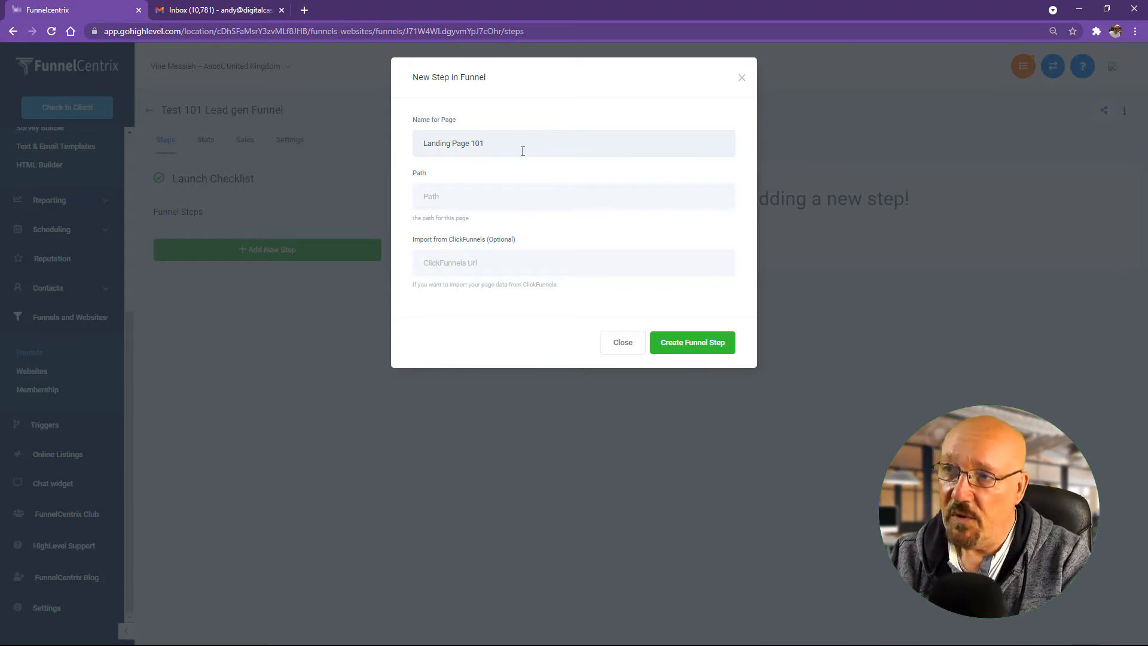
pyautogui.click(702, 343)
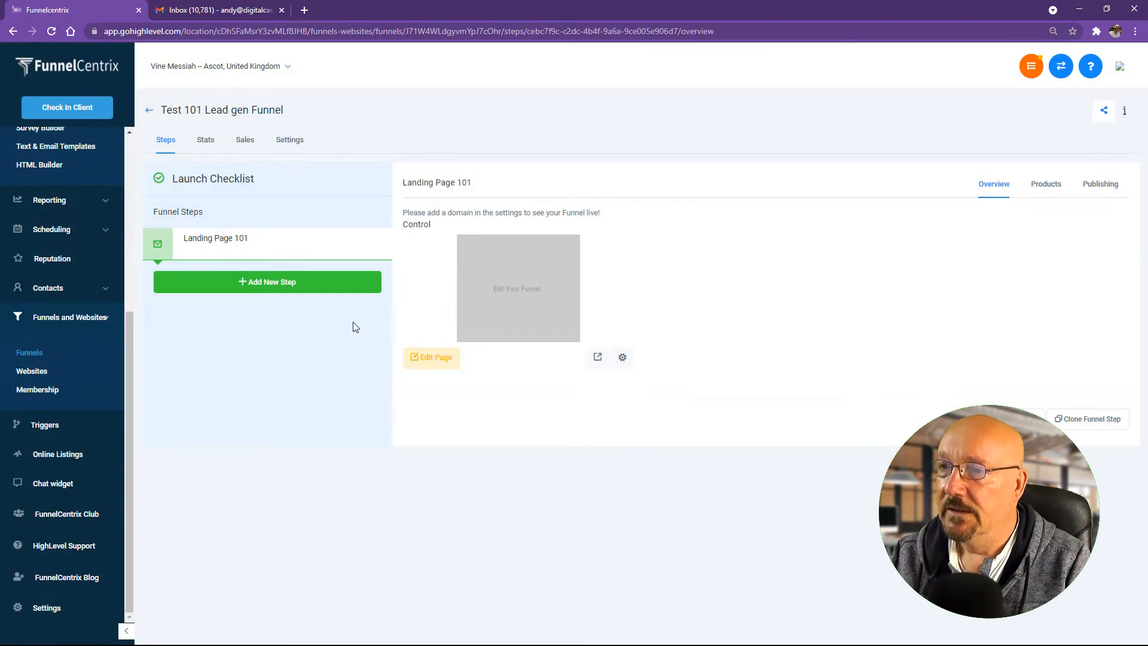
# Step: Start a second funnel step and enter its name 'Delivery Page 101'
pyautogui.click(286, 283)
pyautogui.click(505, 145)
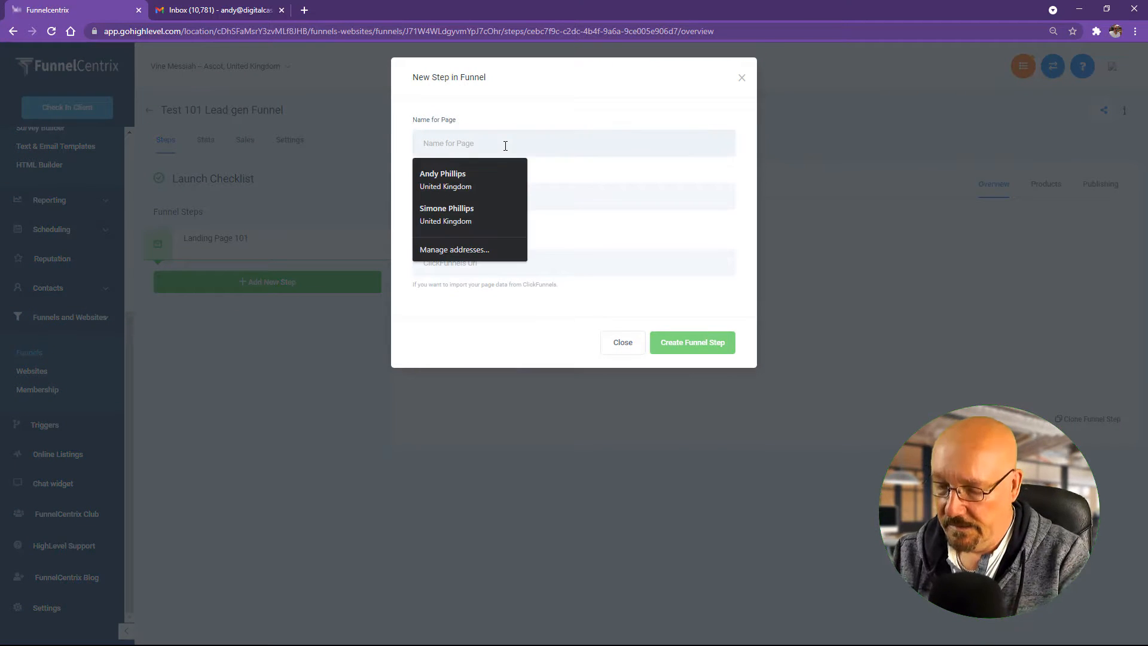
pyautogui.write('Delive')
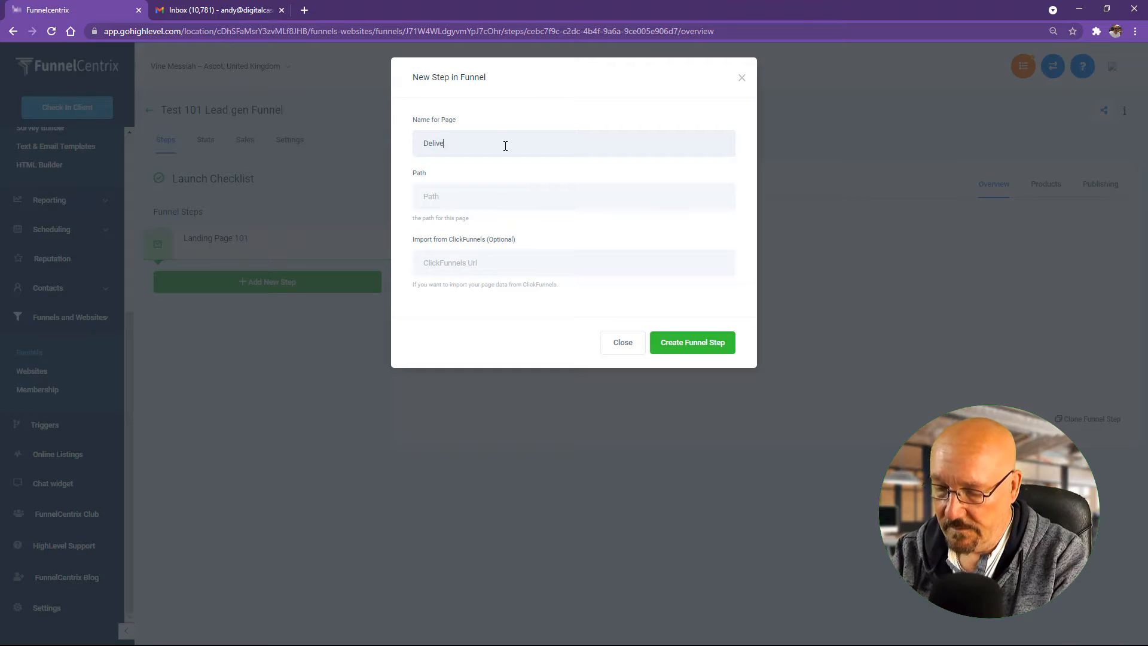
pyautogui.write('ry Page 101')
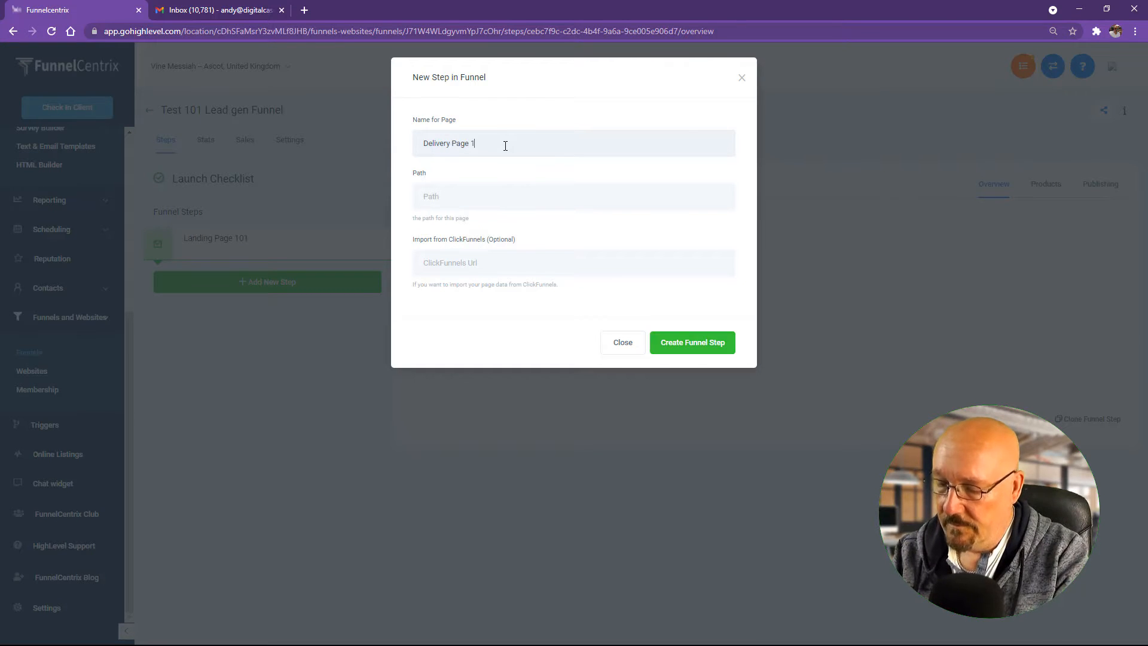
# Step: Create the Delivery Page 101 step, then open Landing Page 101 in the page builder
pyautogui.click(686, 343)
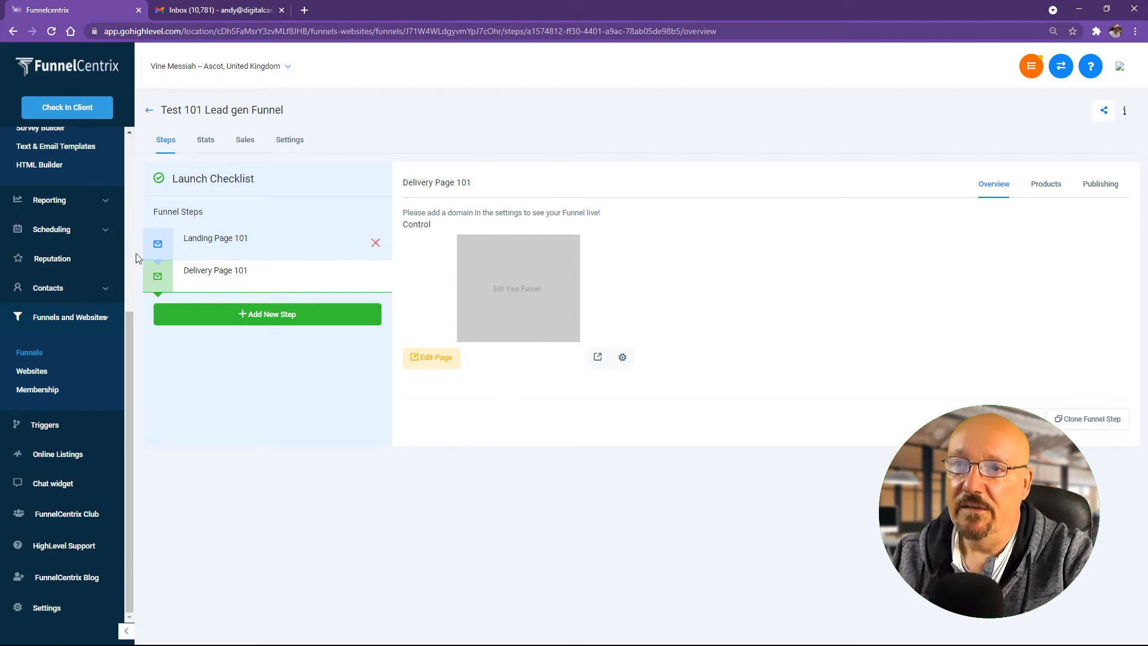
pyautogui.scroll(5, 90, 258)
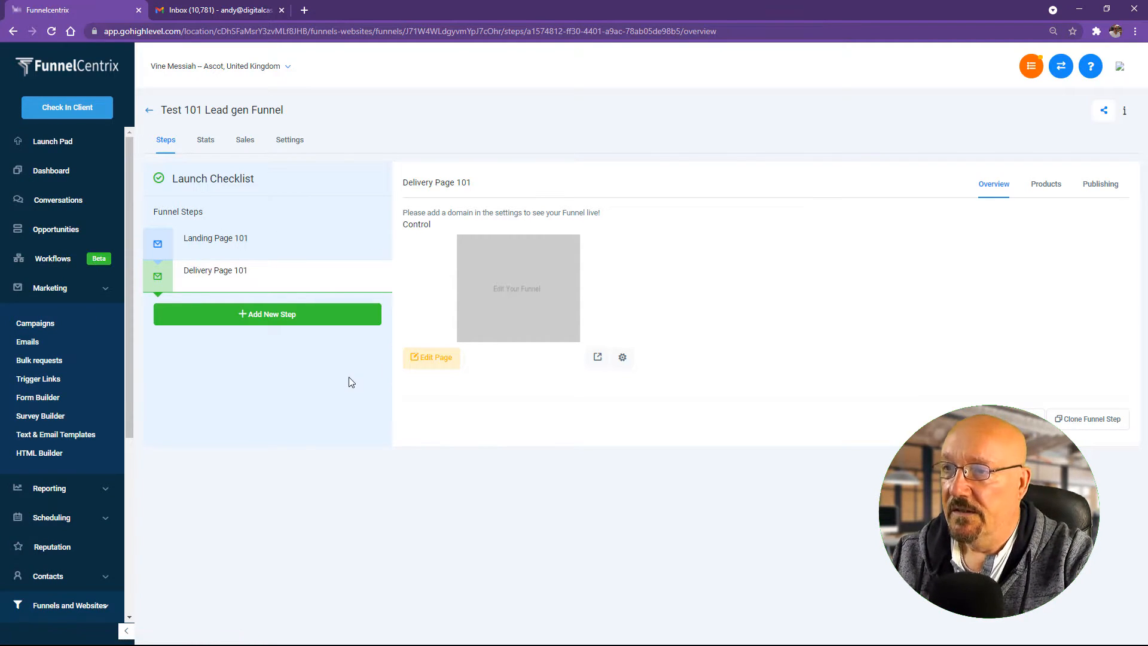
pyautogui.click(286, 254)
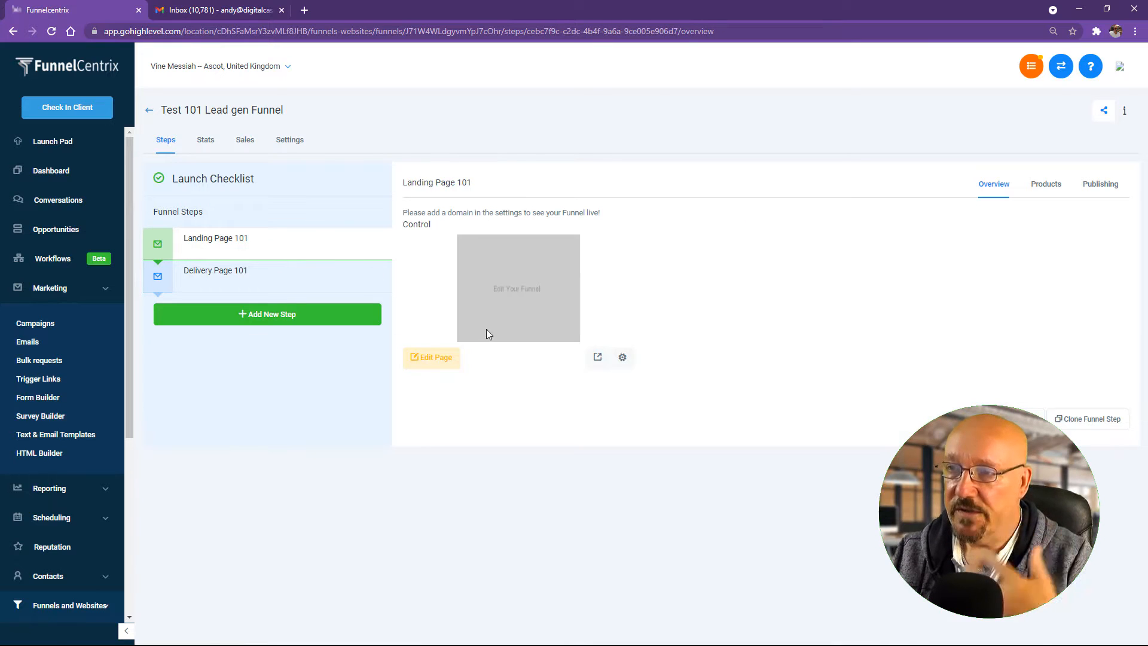
pyautogui.click(438, 359)
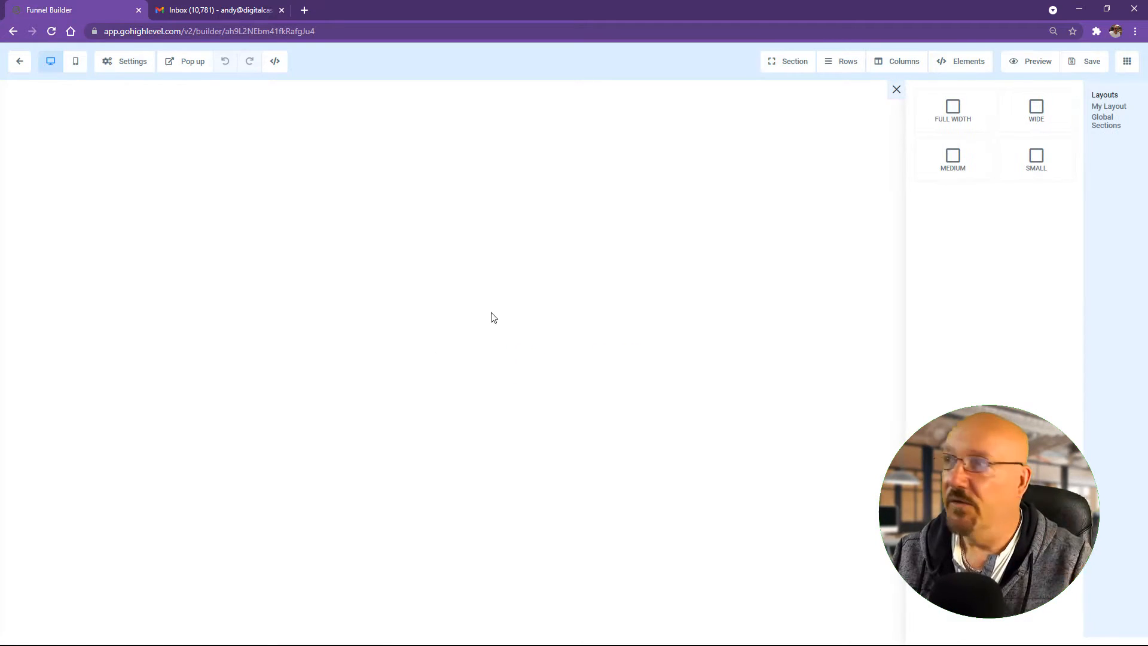
# Step: Add a full-width section with a one-column row and the headline 'My Awesome Landing Page'
pyautogui.click(940, 129)
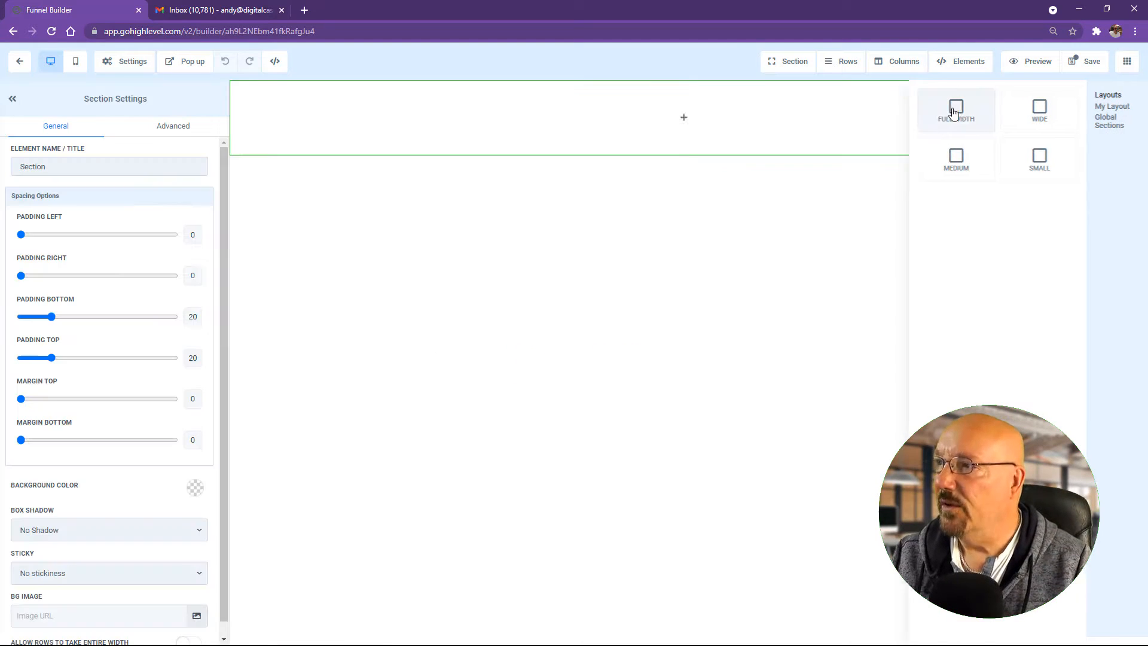
pyautogui.click(681, 120)
pyautogui.click(986, 146)
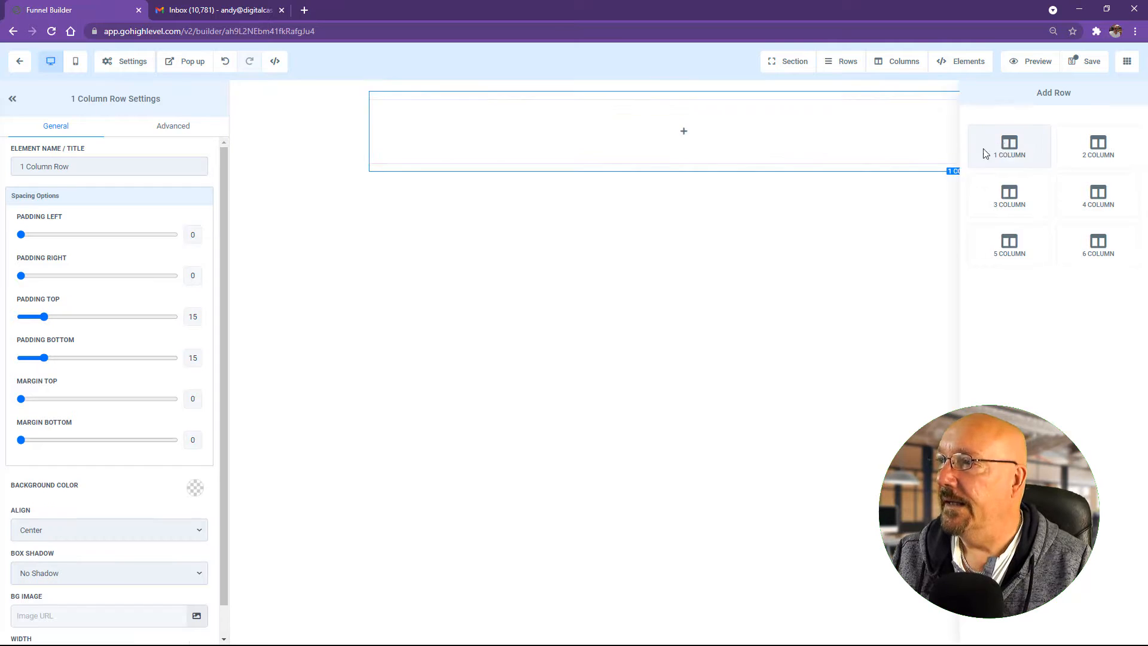
pyautogui.click(690, 135)
pyautogui.click(951, 163)
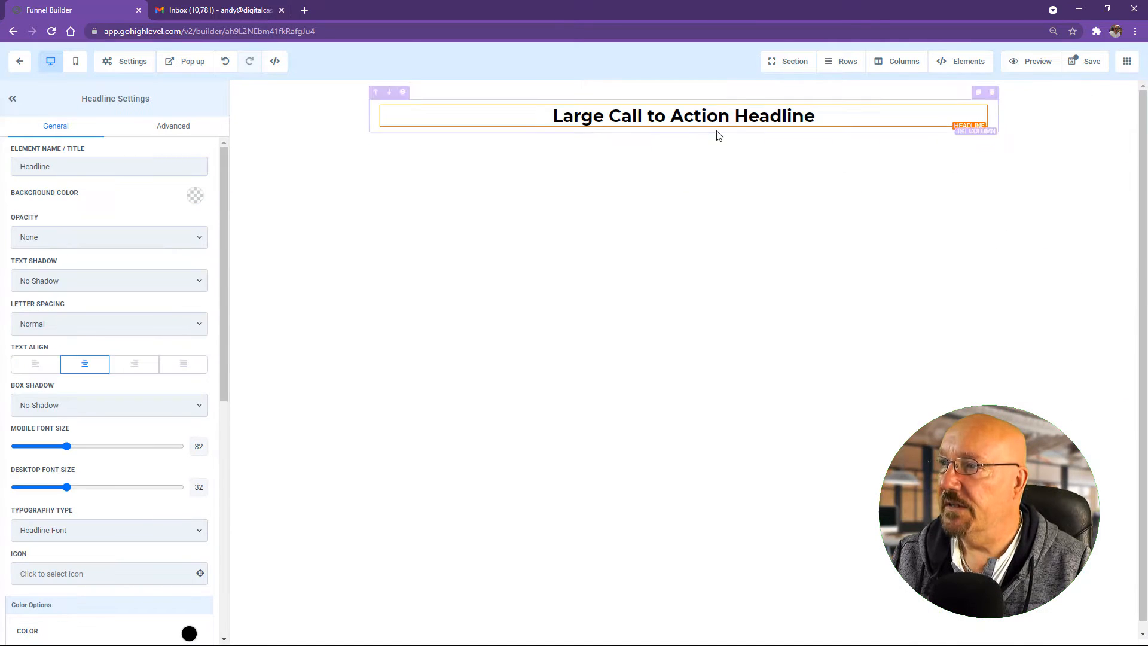
pyautogui.tripleClick(701, 116)
pyautogui.write('M')
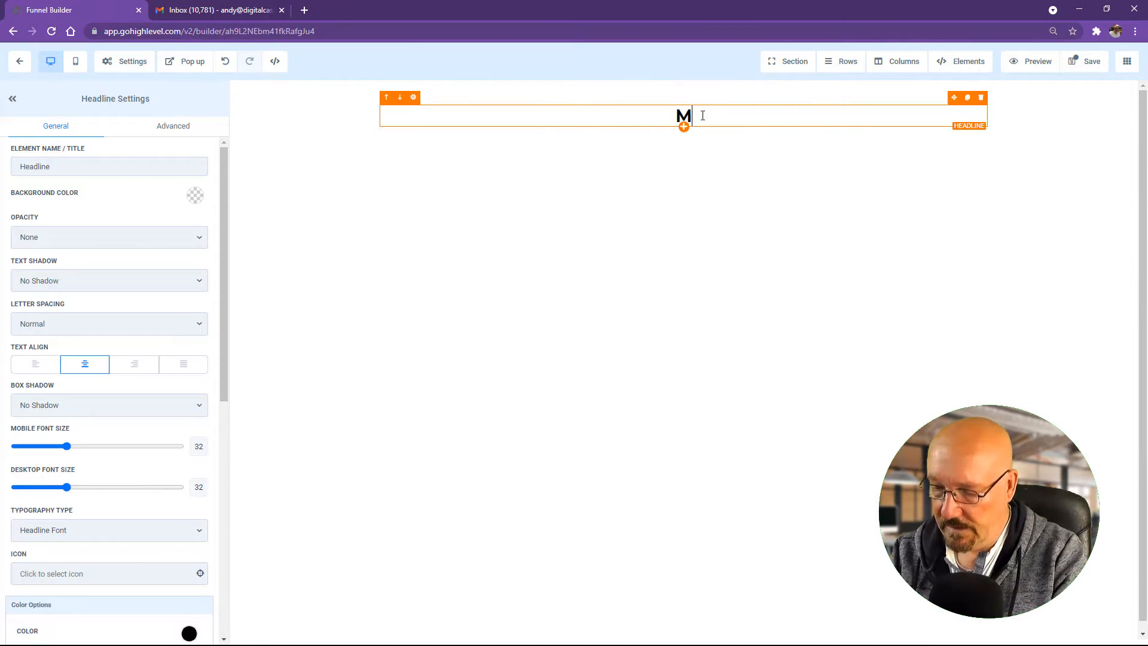
pyautogui.write('y Aw')
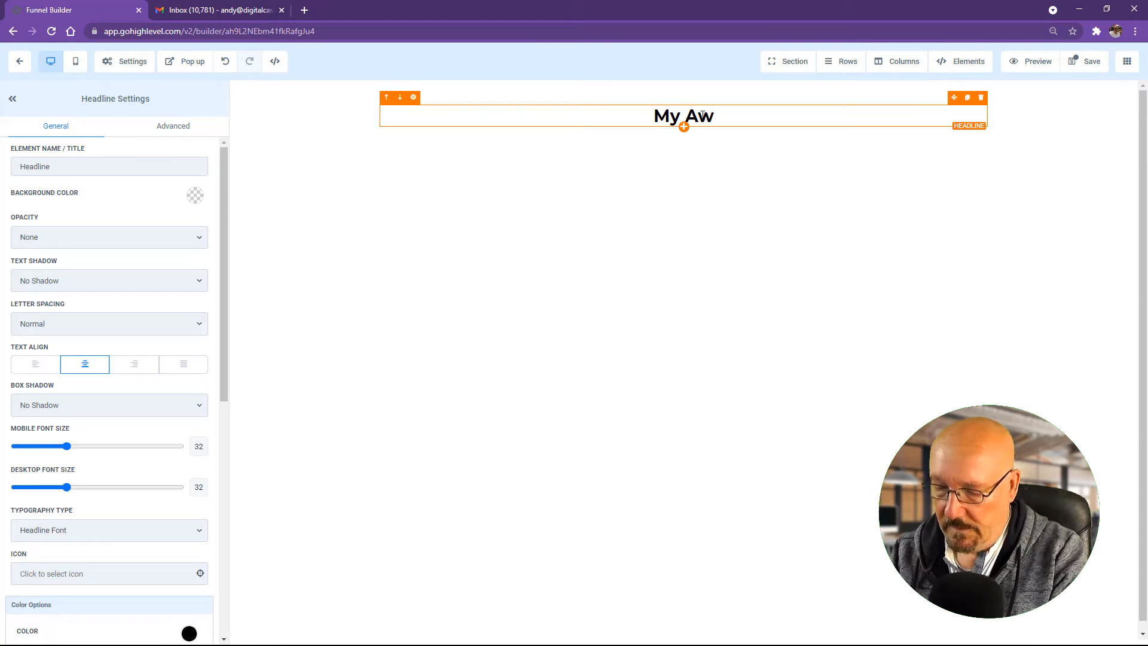
pyautogui.write('esome Lan')
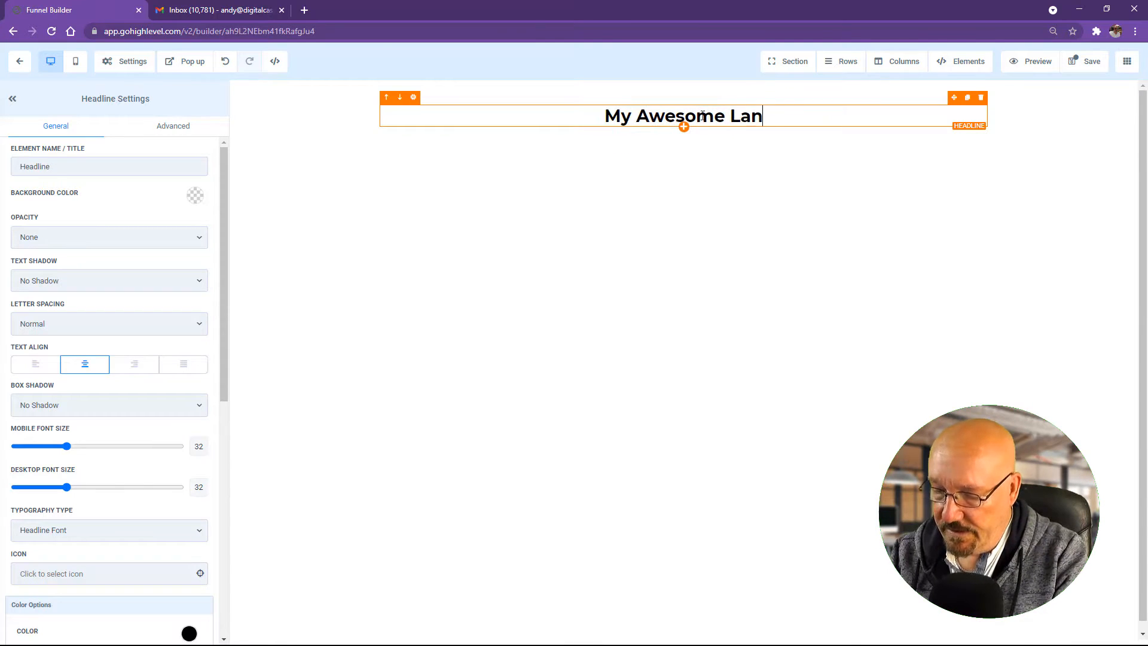
pyautogui.write('ding Page')
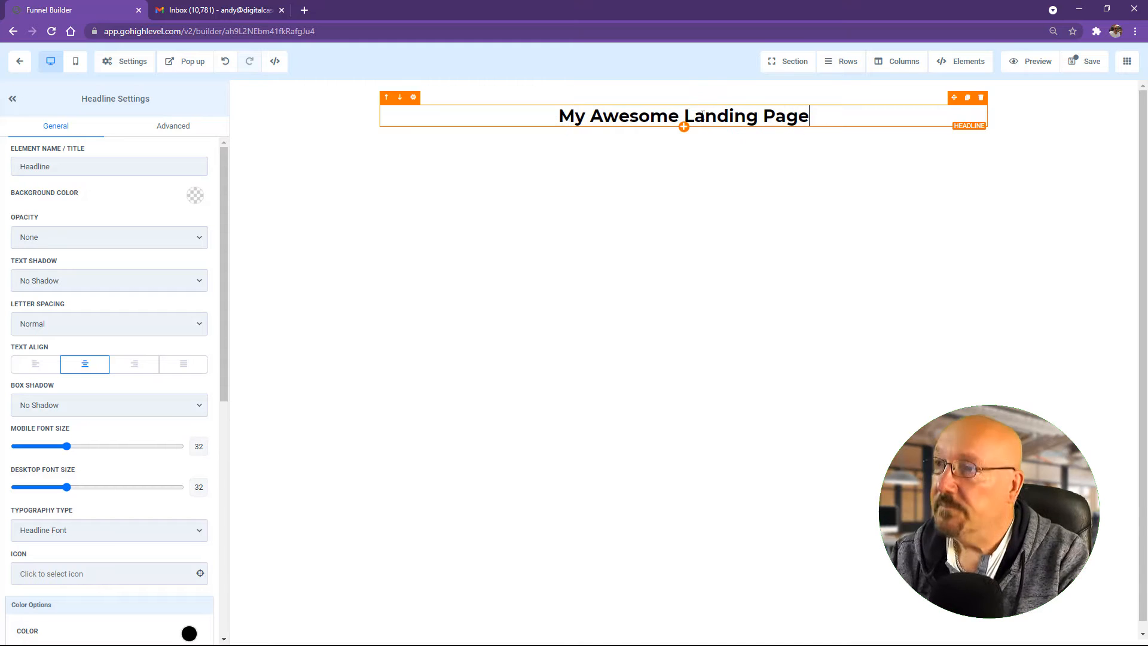
# Step: Add a video beneath the headline and a sign-up button beneath the video
pyautogui.click(684, 126)
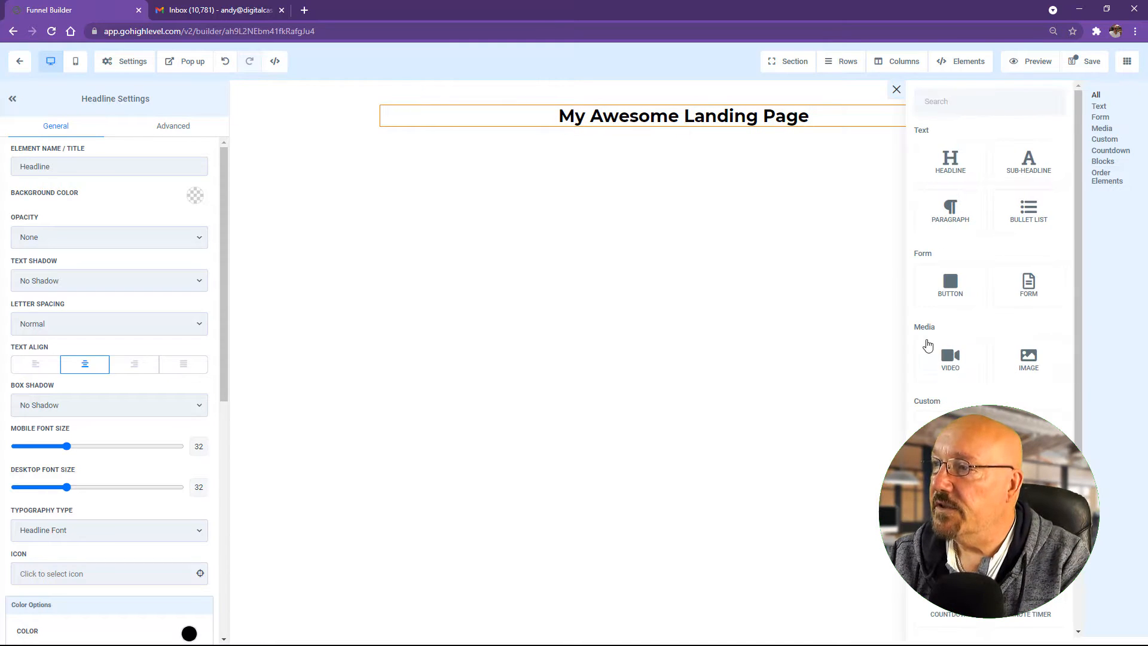
pyautogui.click(950, 358)
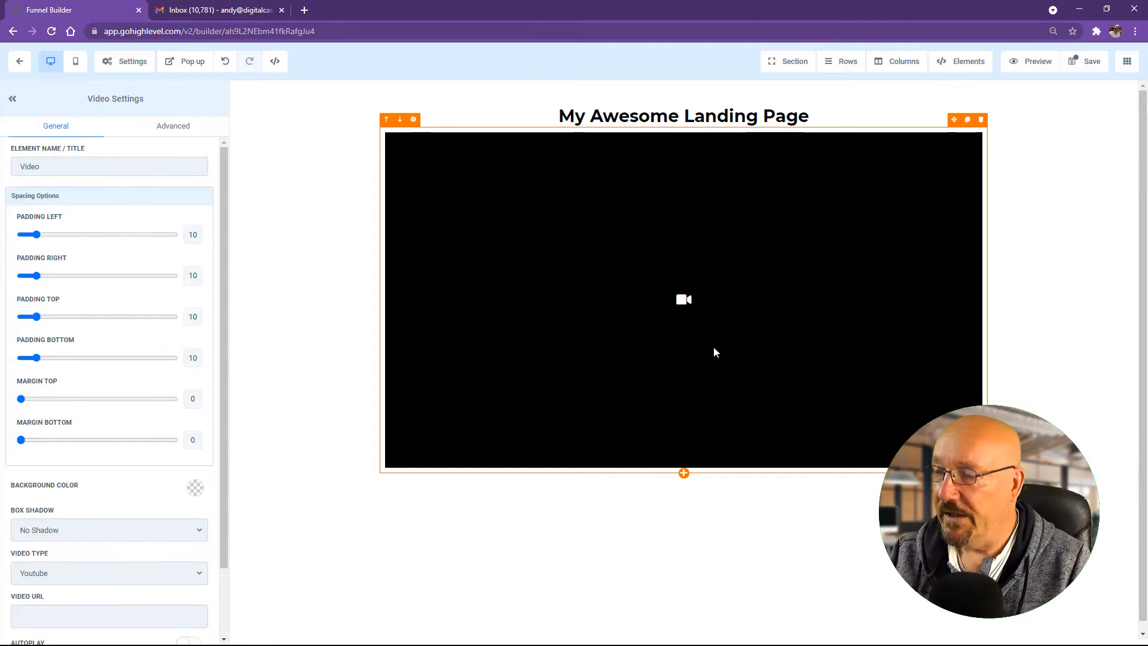
pyautogui.click(684, 473)
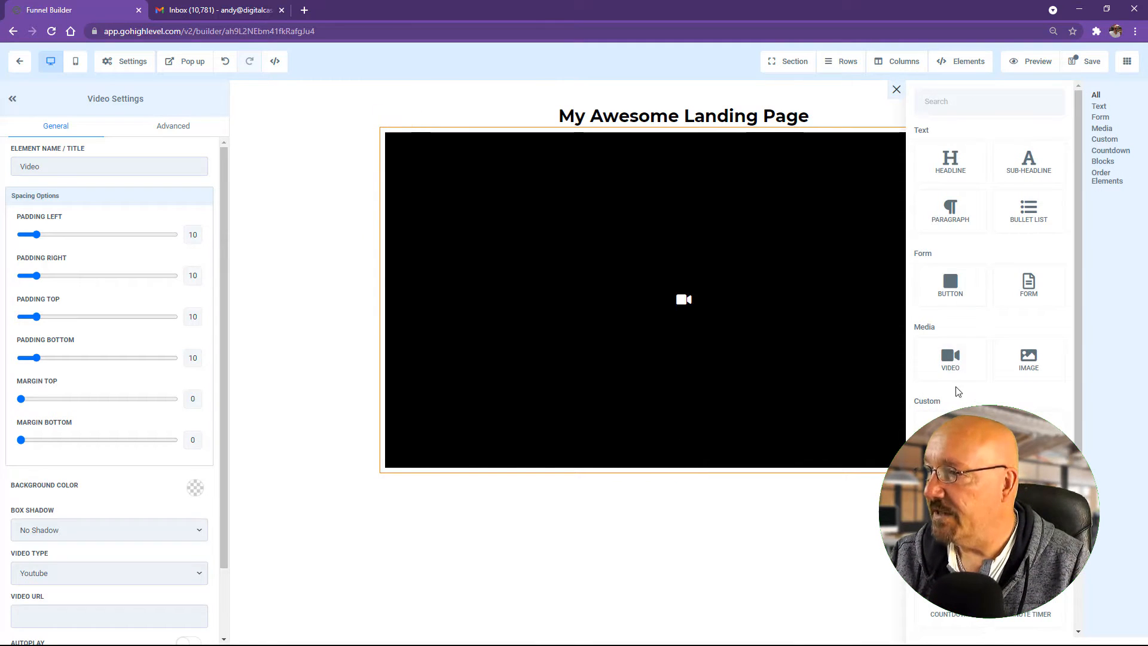
pyautogui.click(953, 299)
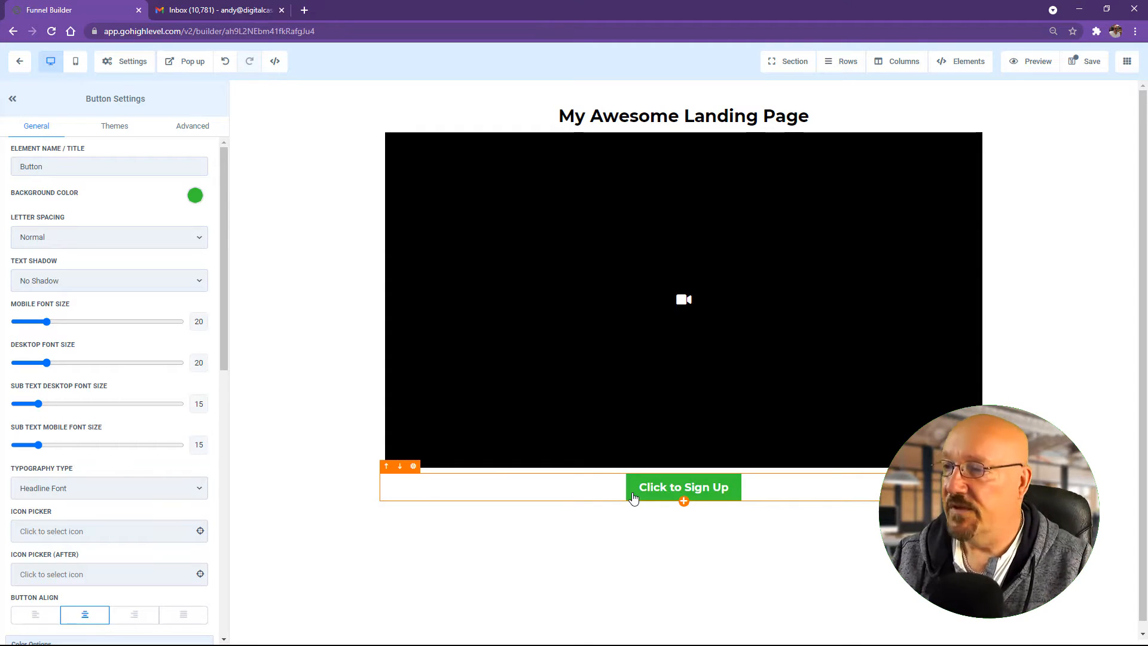
pyautogui.scroll(-1, 636, 487)
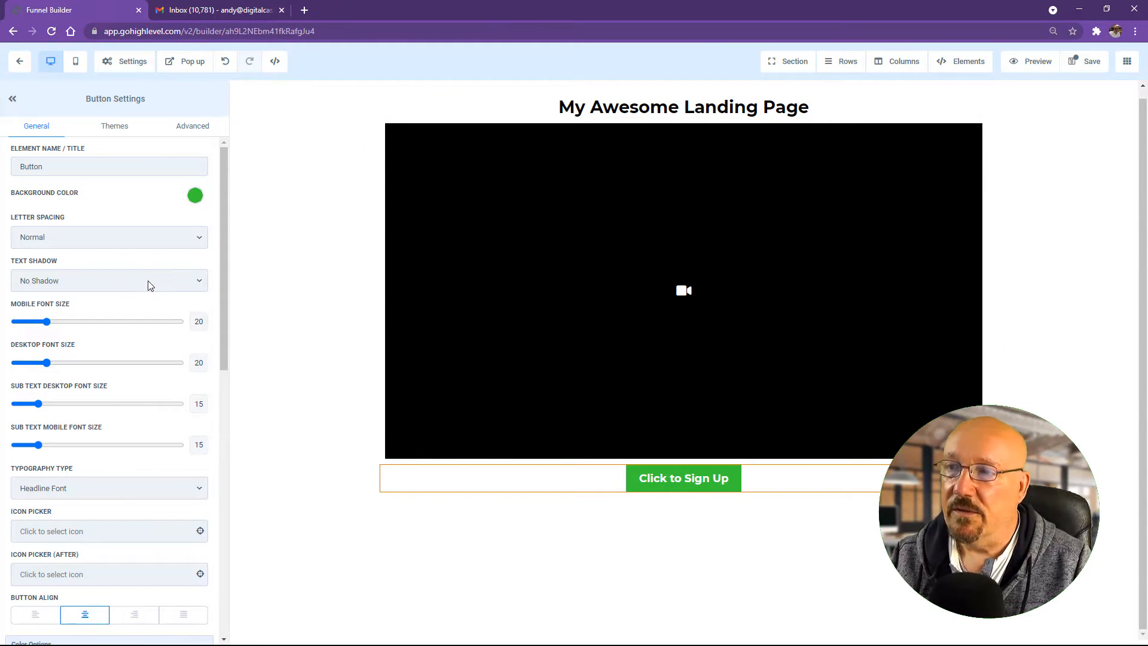
pyautogui.scroll(-10, 141, 505)
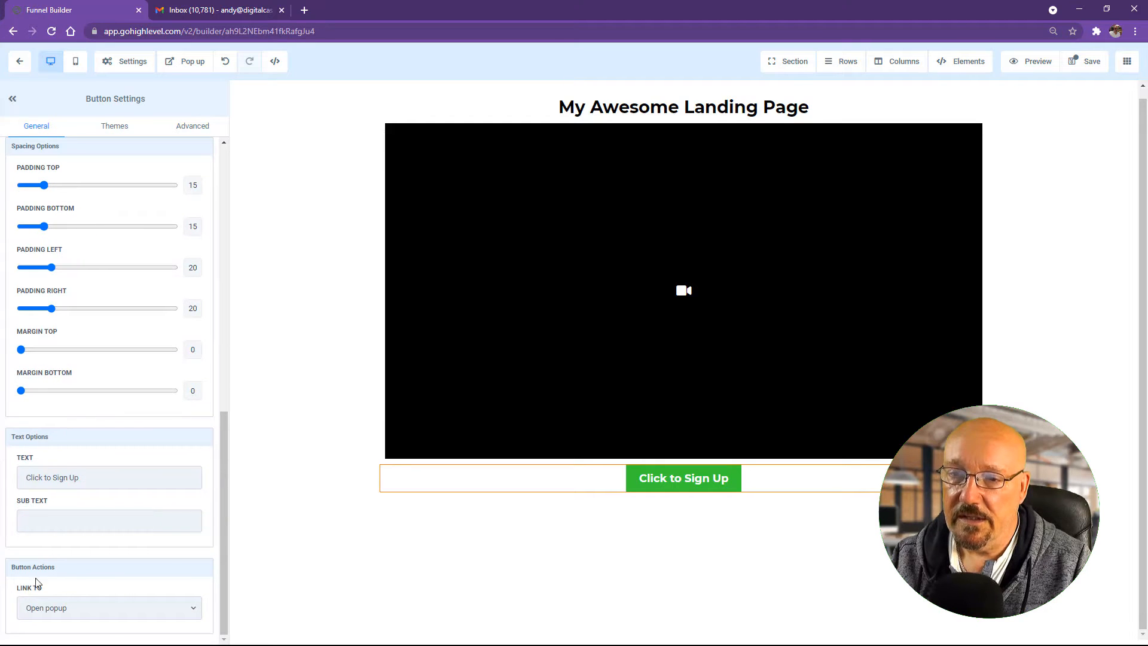
pyautogui.click(76, 613)
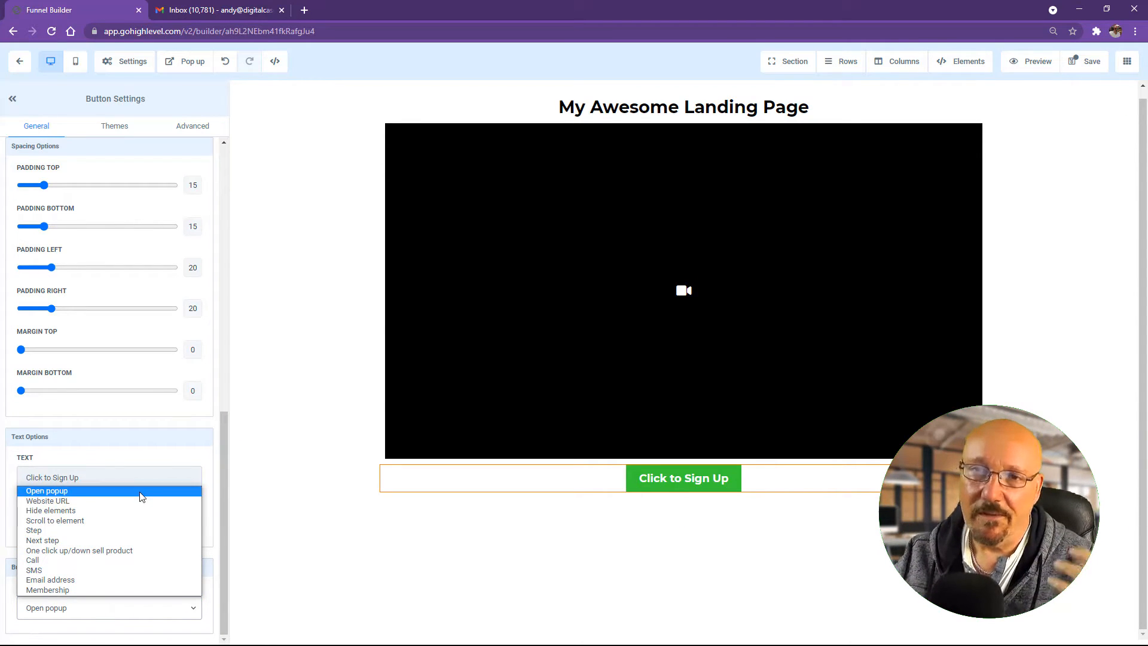
pyautogui.click(124, 492)
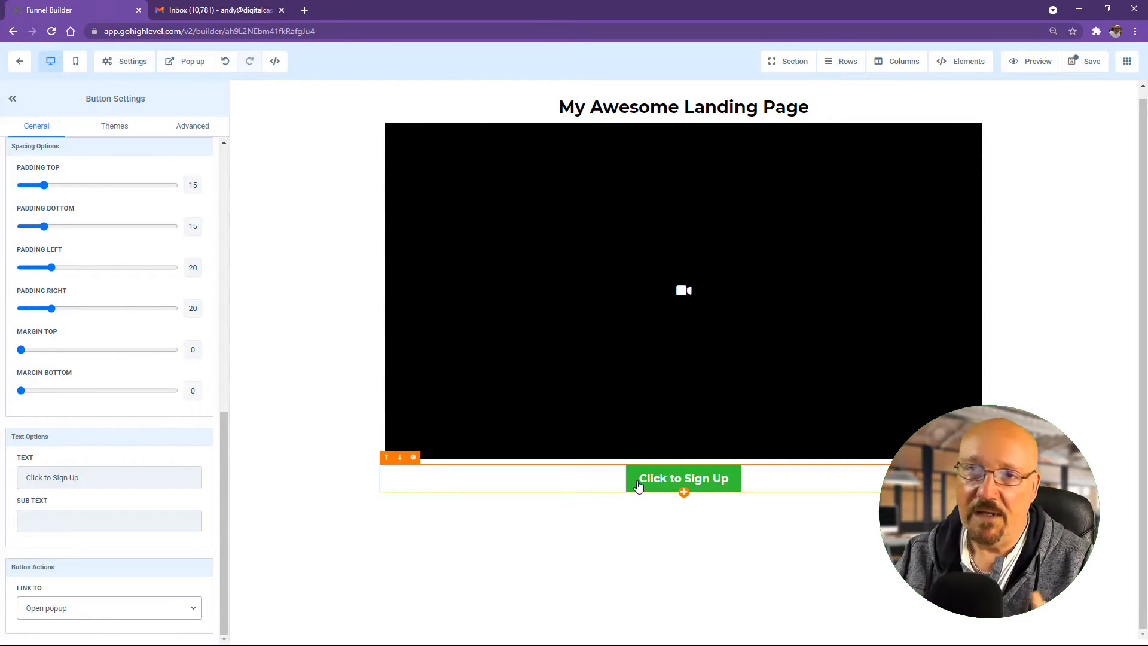
# Step: Add a one-column row with a headline to the landing page's popup
pyautogui.click(186, 68)
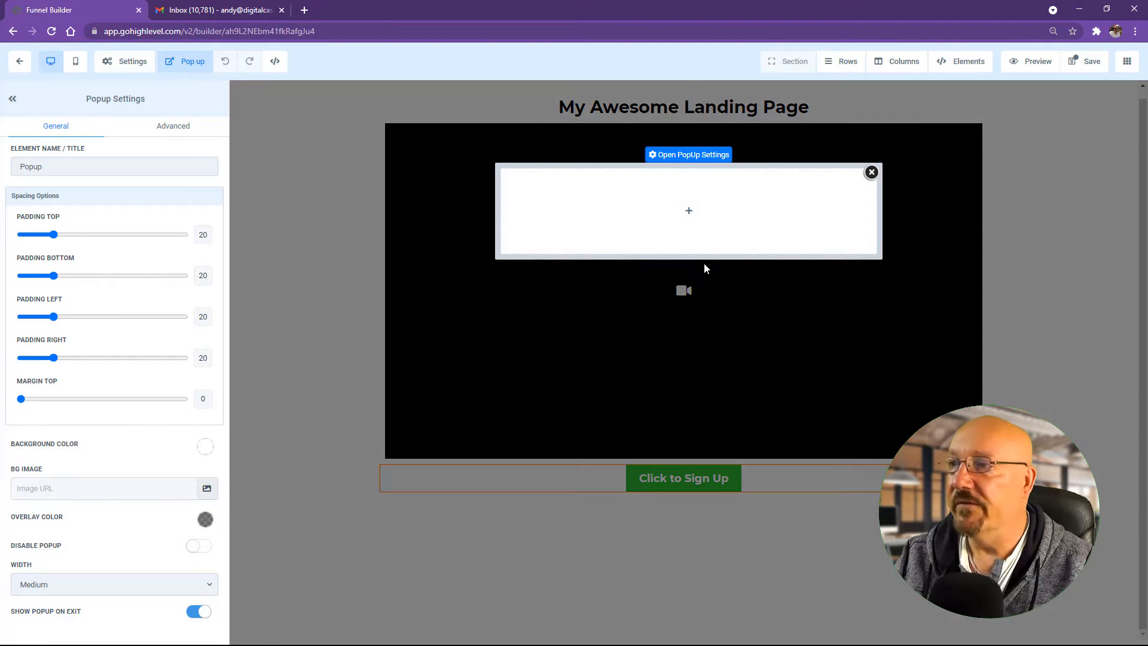
pyautogui.moveTo(680, 195)
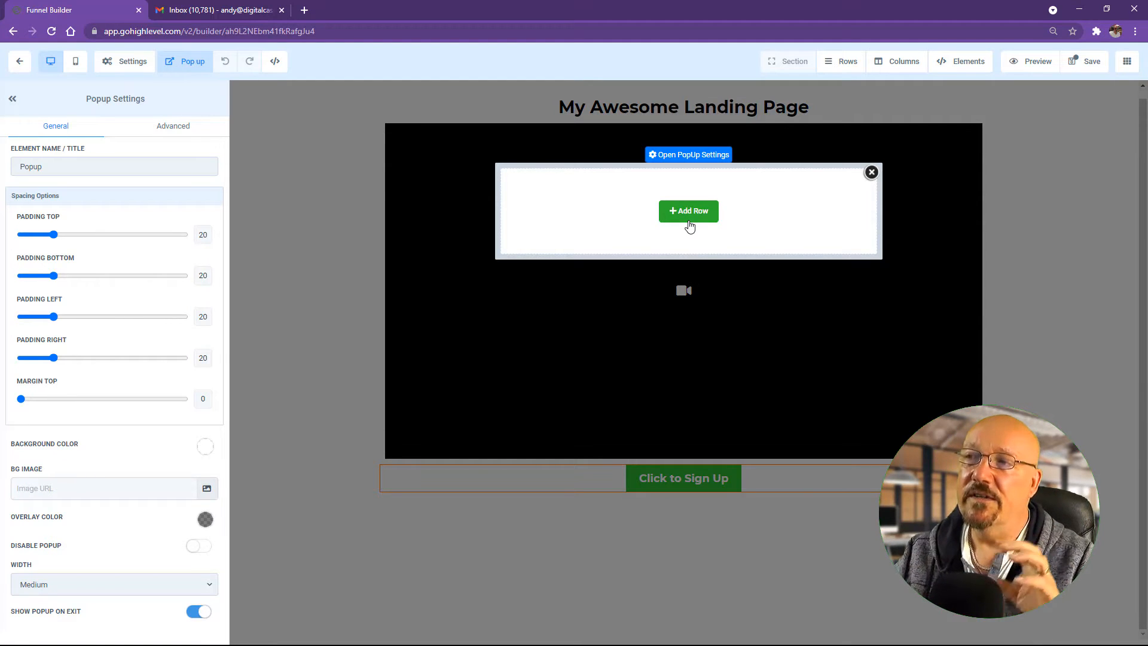
pyautogui.click(687, 220)
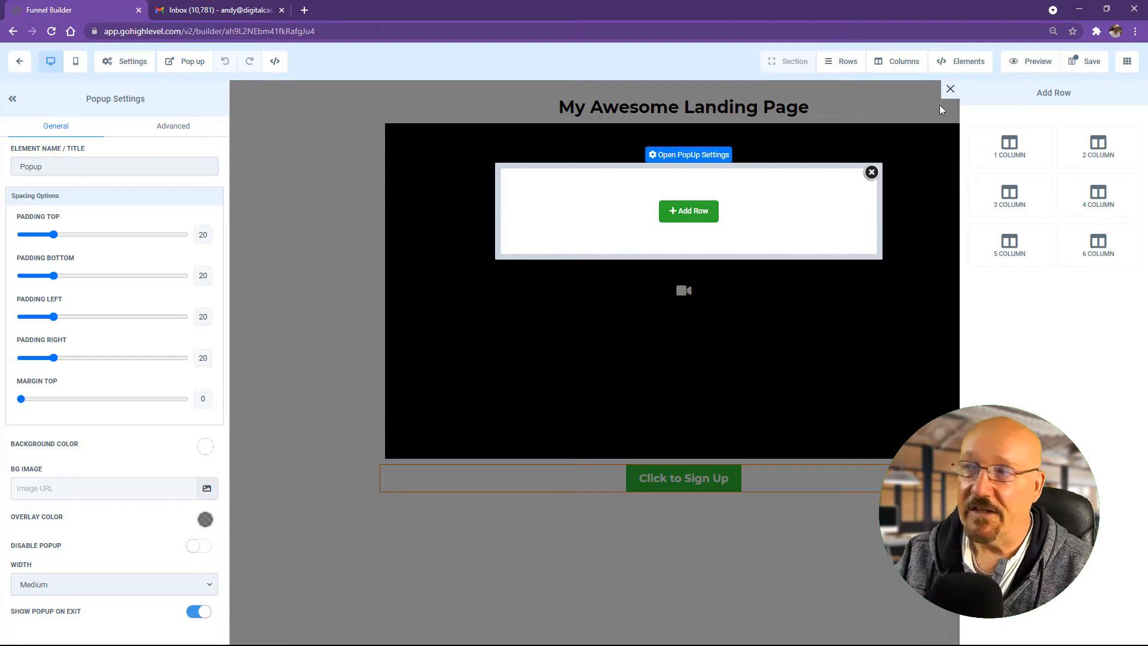
pyautogui.click(1010, 149)
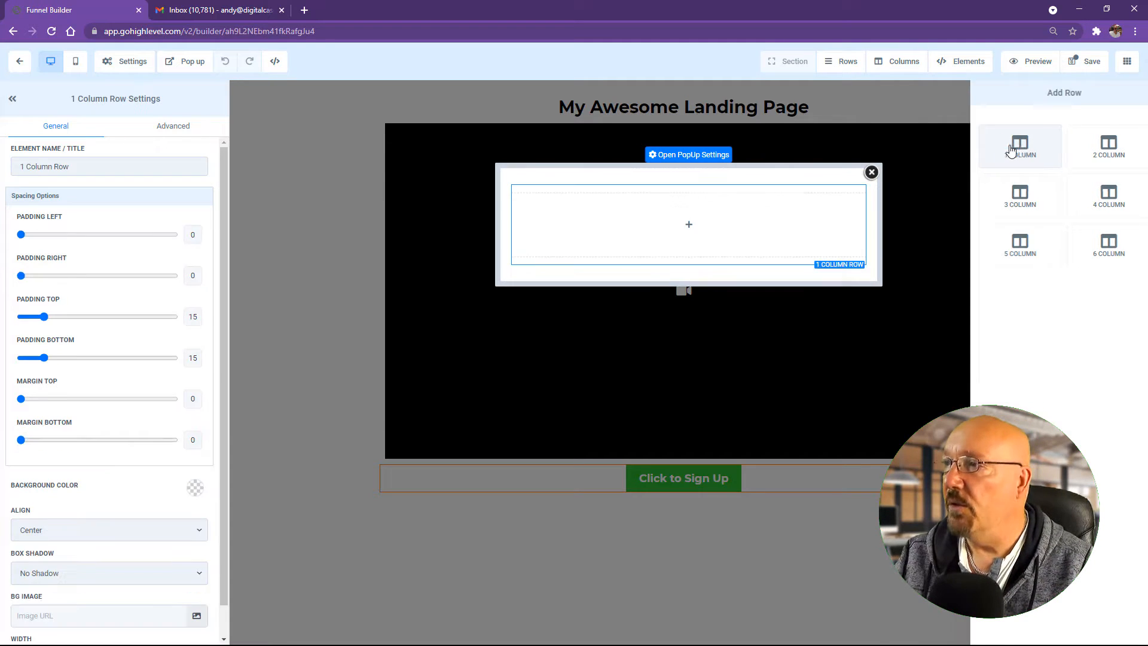
pyautogui.click(672, 224)
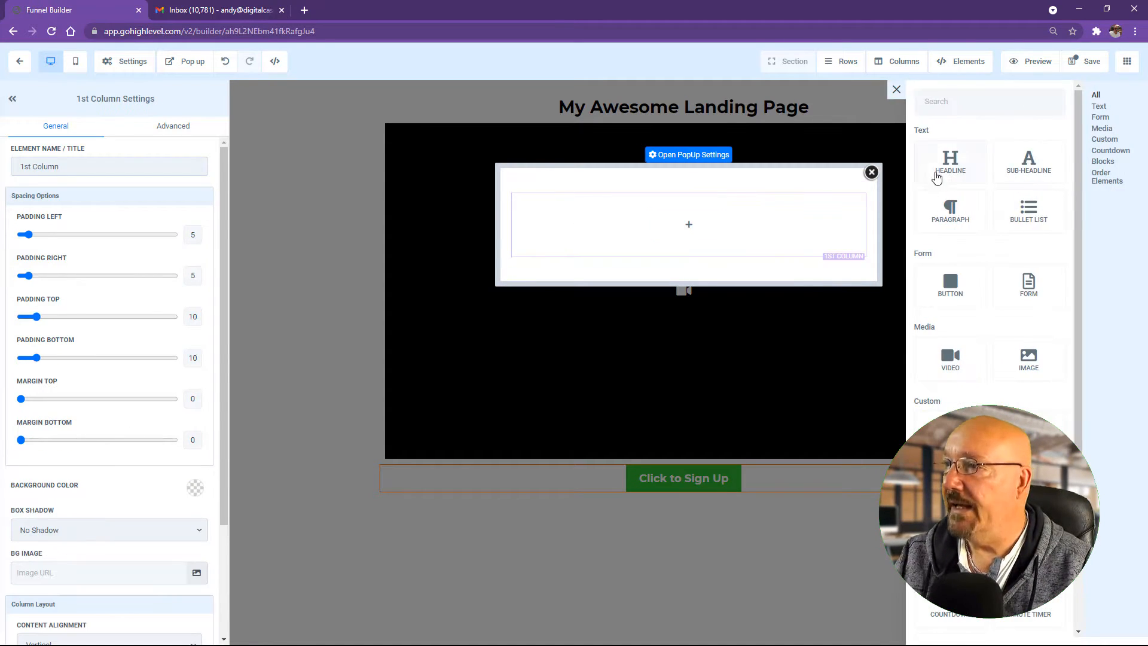
pyautogui.click(952, 165)
# Step: Retype the popup headline as 'Download Now!' and add a Form element beneath it
pyautogui.doubleClick(697, 209)
pyautogui.tripleClick(697, 210)
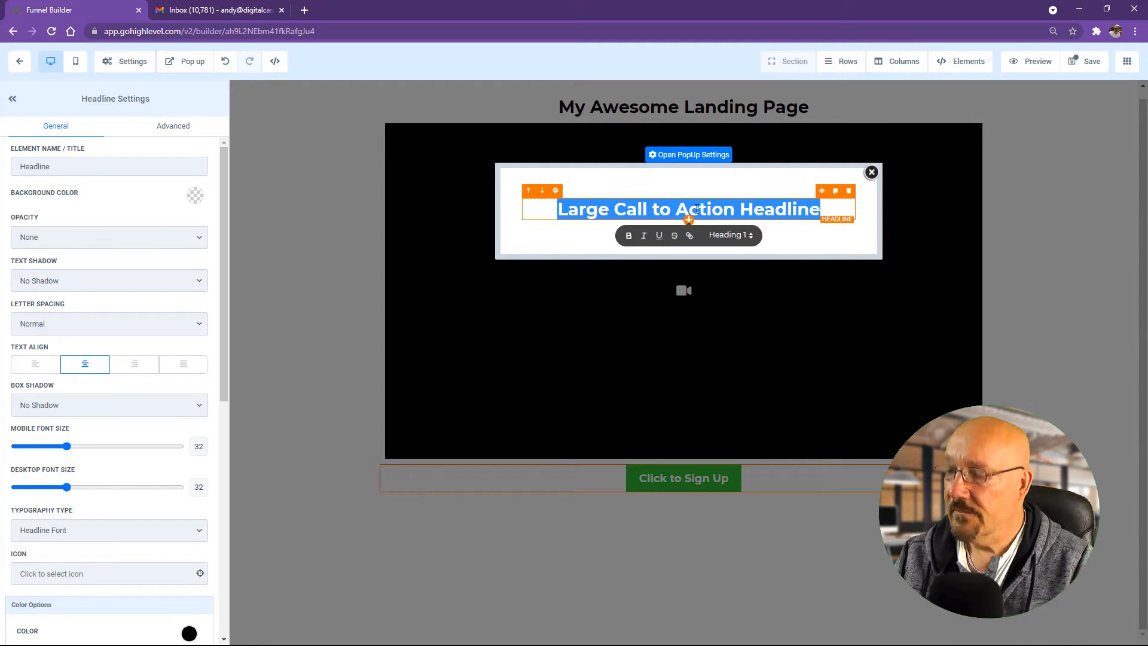
pyautogui.write('D')
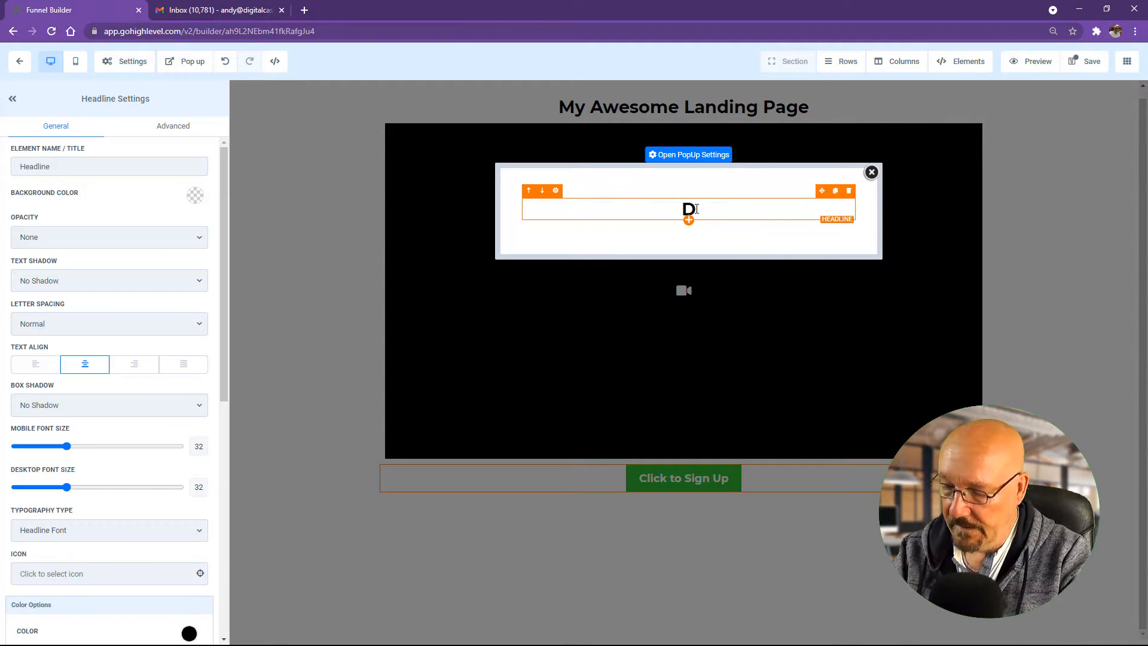
pyautogui.write('ownlo')
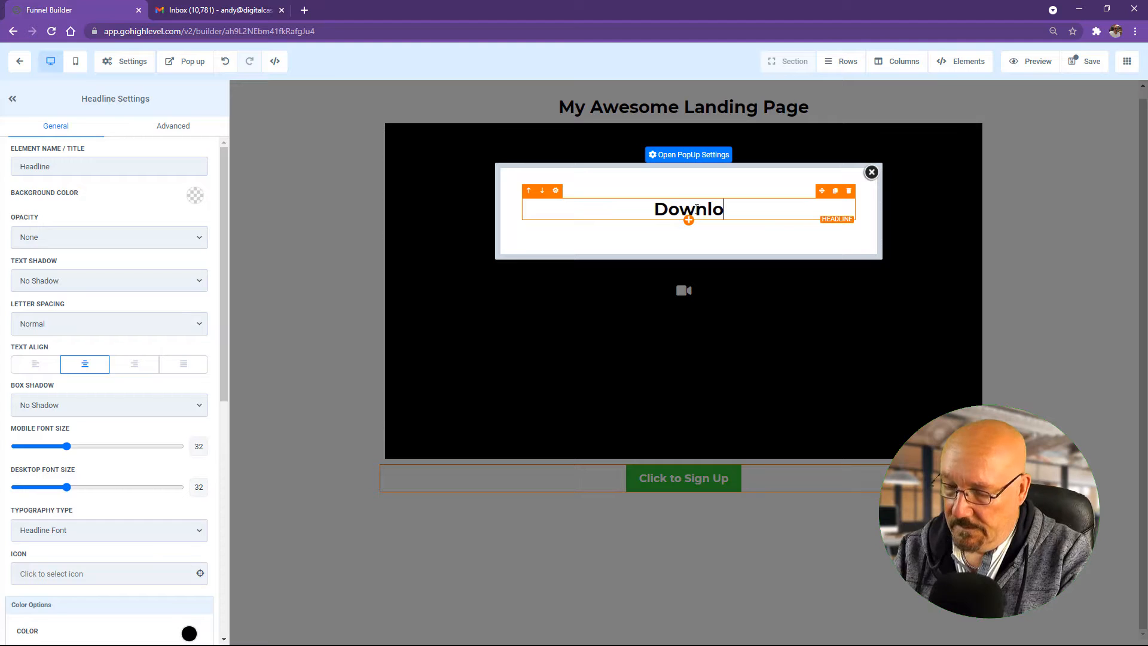
pyautogui.write('ad Noe')
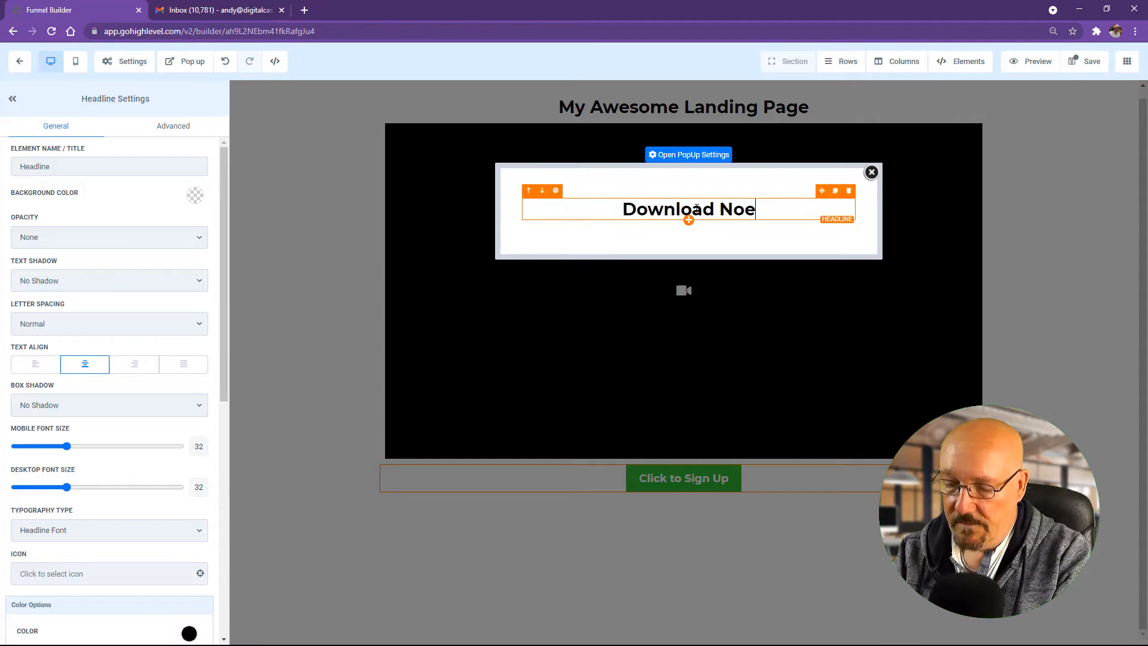
pyautogui.press('BackSpace')
pyautogui.write('w!')
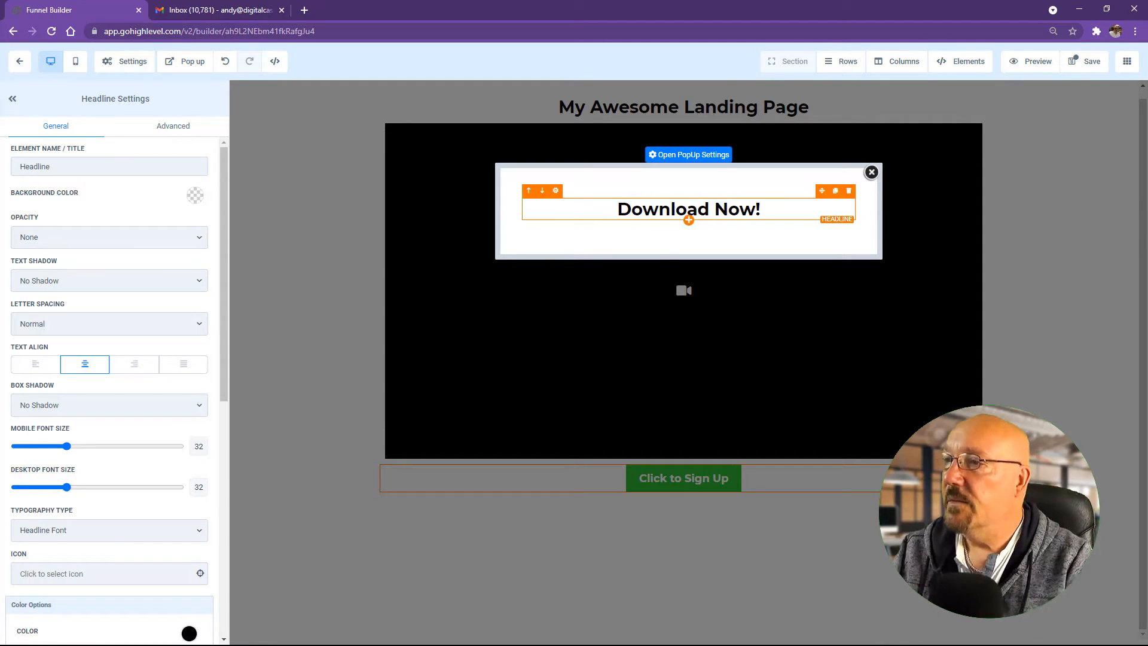
pyautogui.click(688, 220)
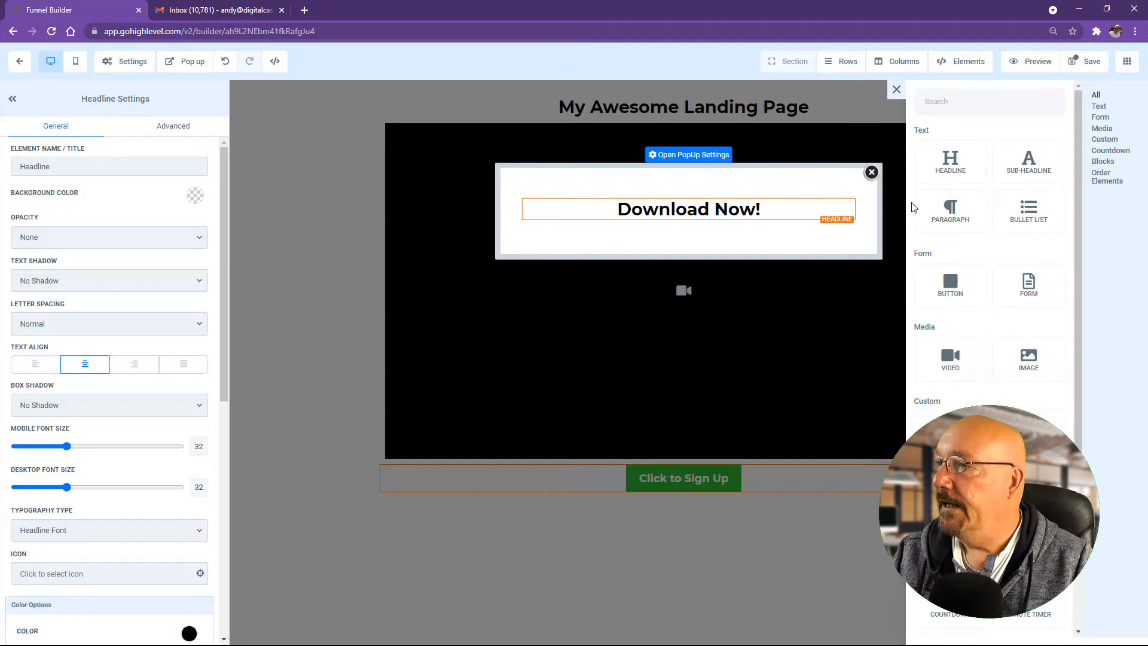
pyautogui.click(1031, 280)
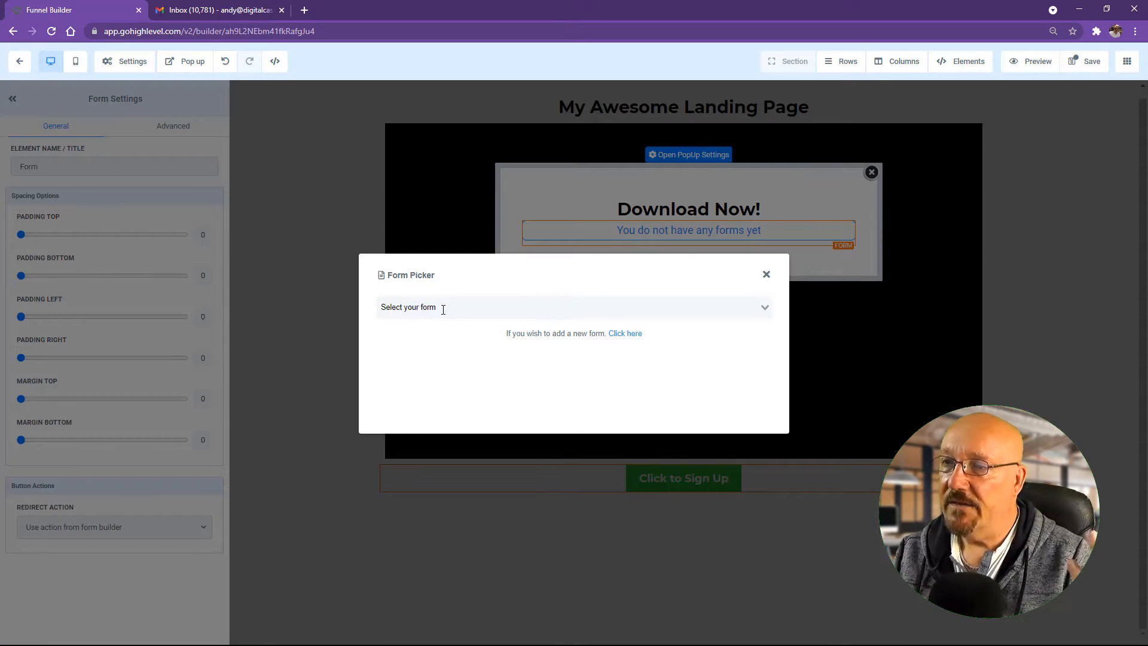
# Step: Choose Test 101 Form [LM] in the form picker and add a paragraph below it
pyautogui.click(443, 309)
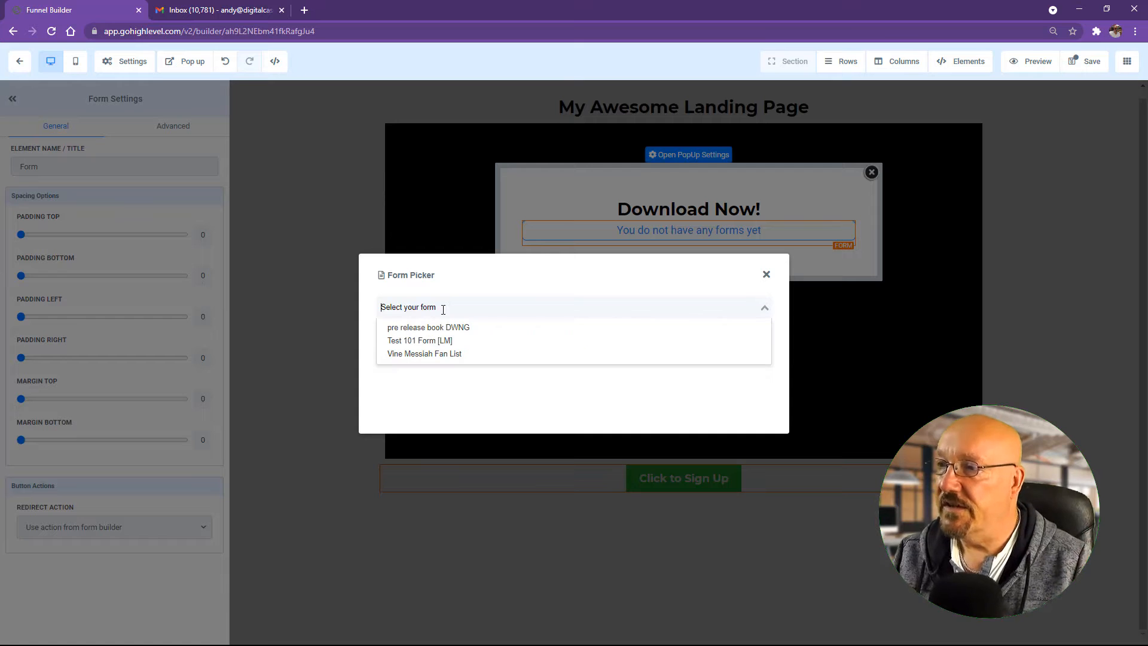
pyautogui.click(426, 342)
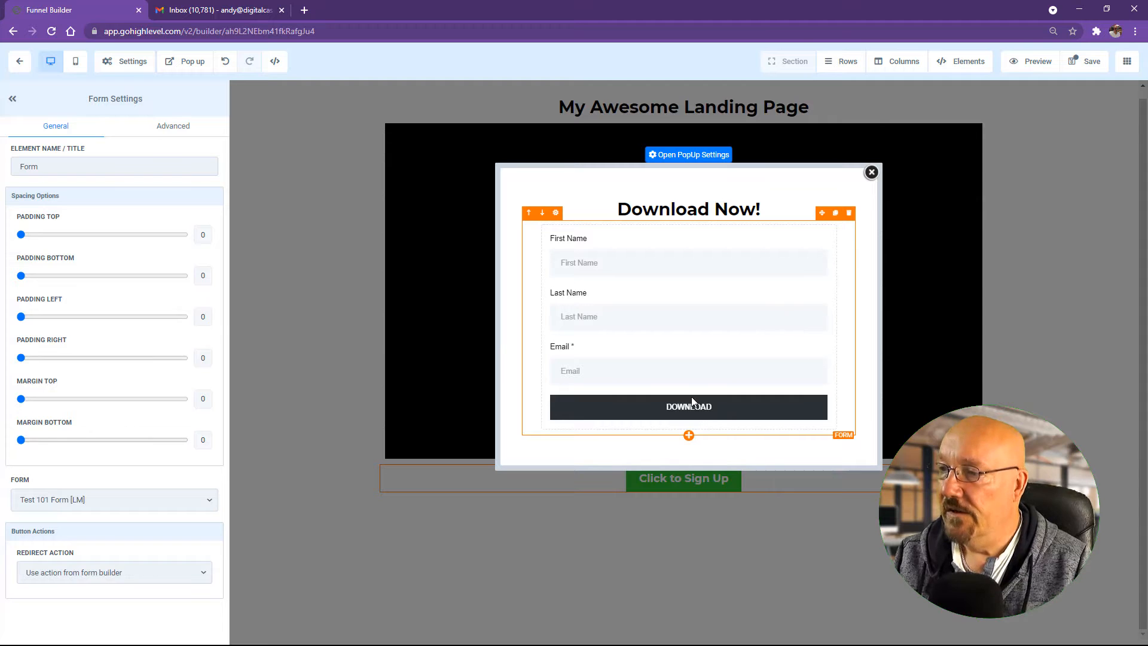
pyautogui.click(691, 435)
pyautogui.click(950, 210)
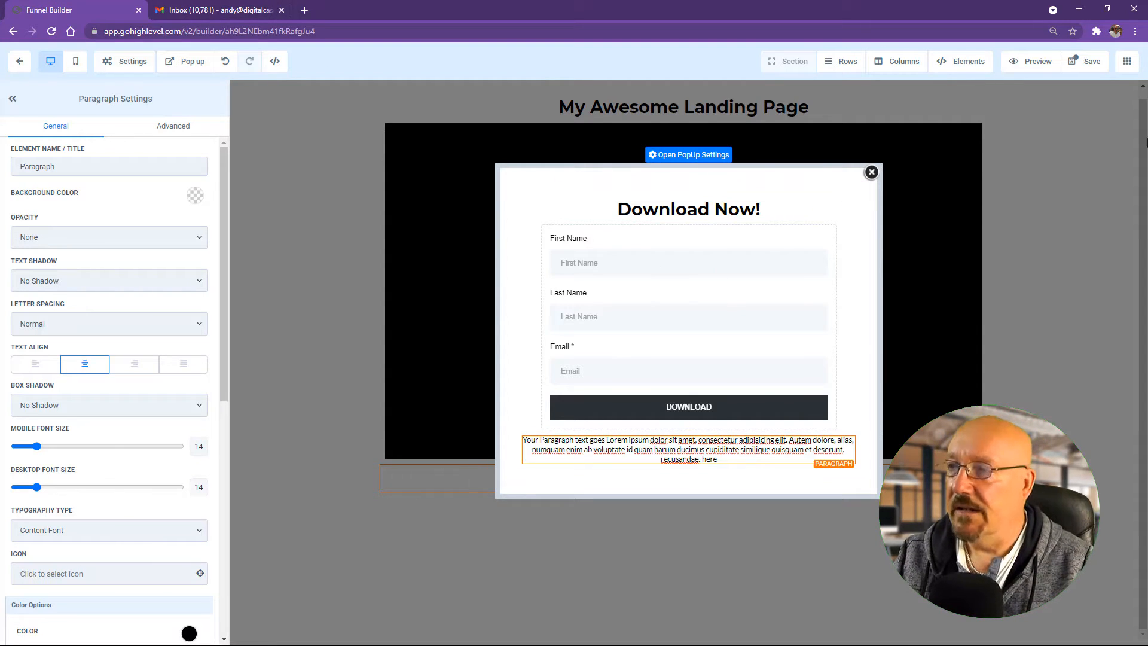
# Step: Save the page, dismiss the SEO Meta Data settings, and close the popup
pyautogui.click(1082, 66)
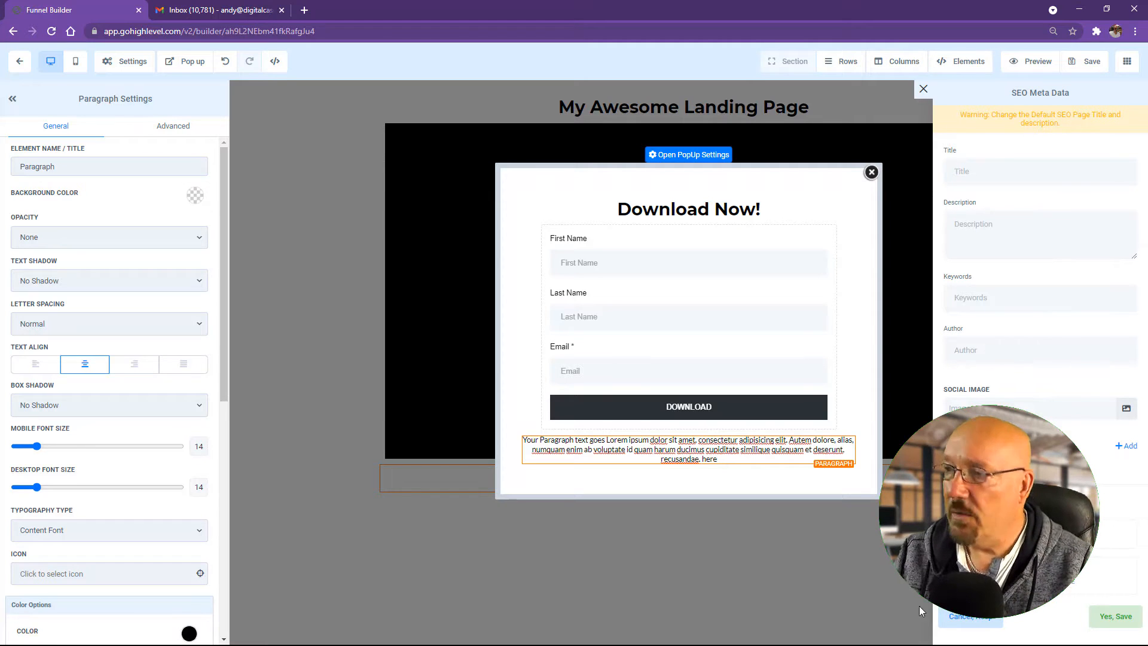
pyautogui.click(923, 89)
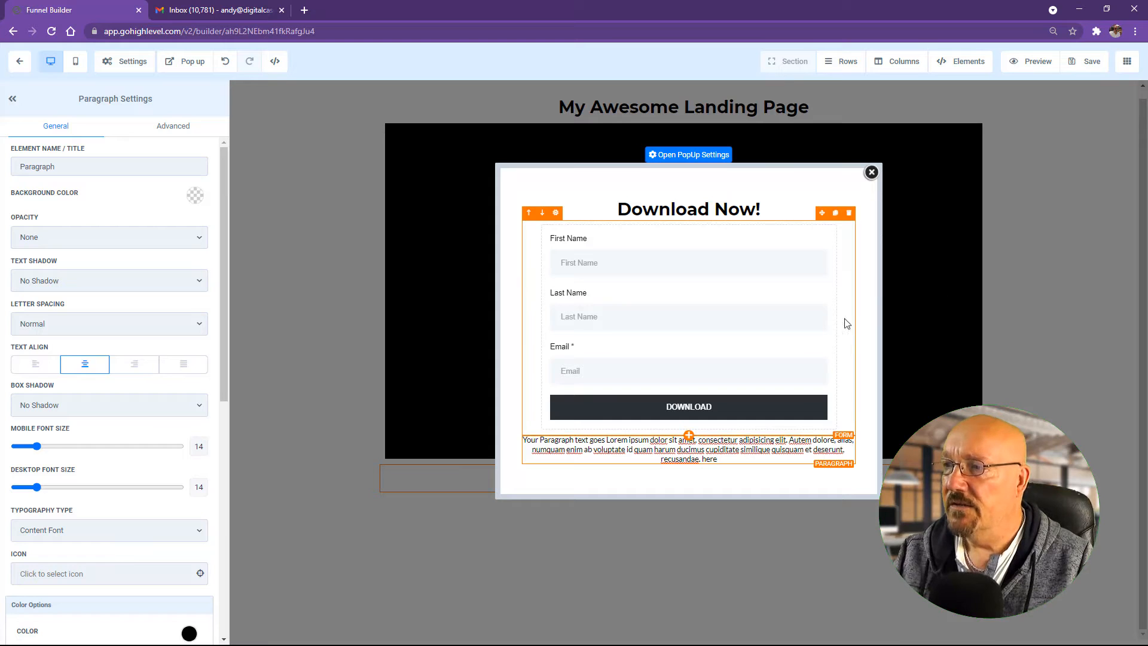
pyautogui.click(871, 172)
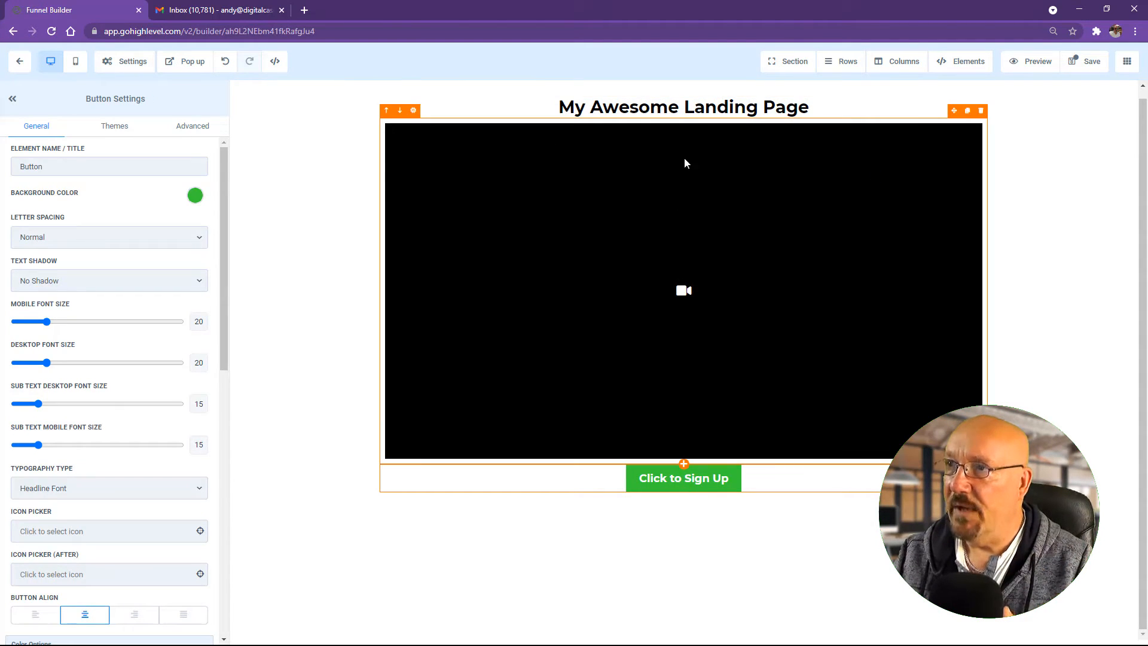
# Step: Set the My Awesome Landing Page headline to desktop font size 68, save, and return to the funnel steps
pyautogui.click(684, 117)
pyautogui.click(683, 110)
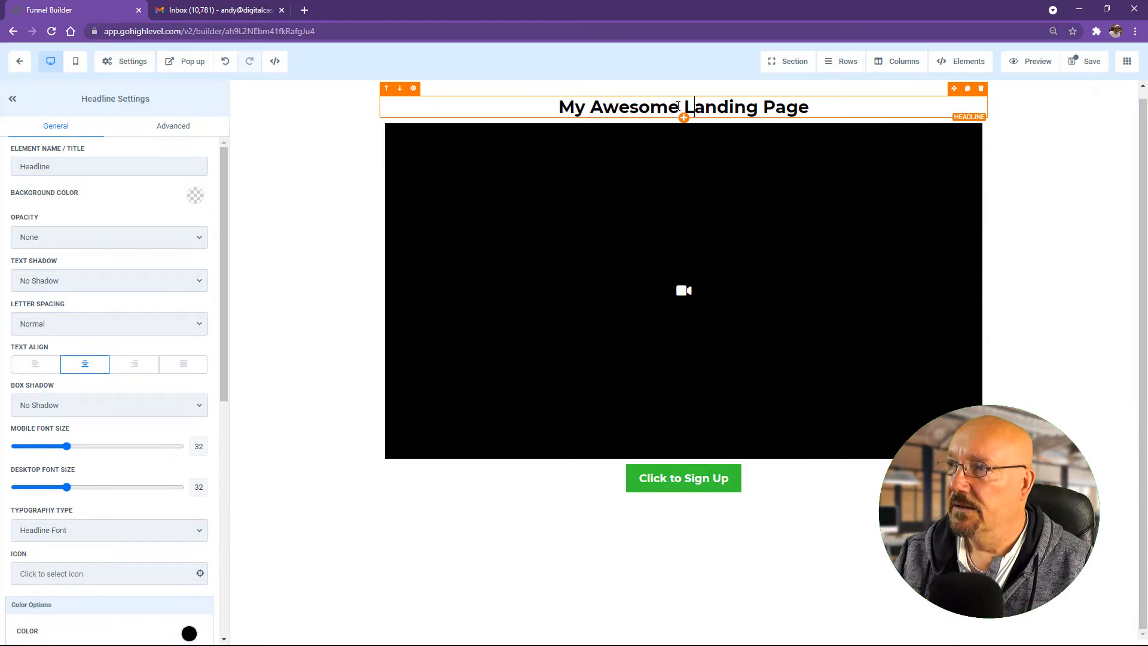
pyautogui.moveTo(66, 487); pyautogui.dragTo(127, 496)
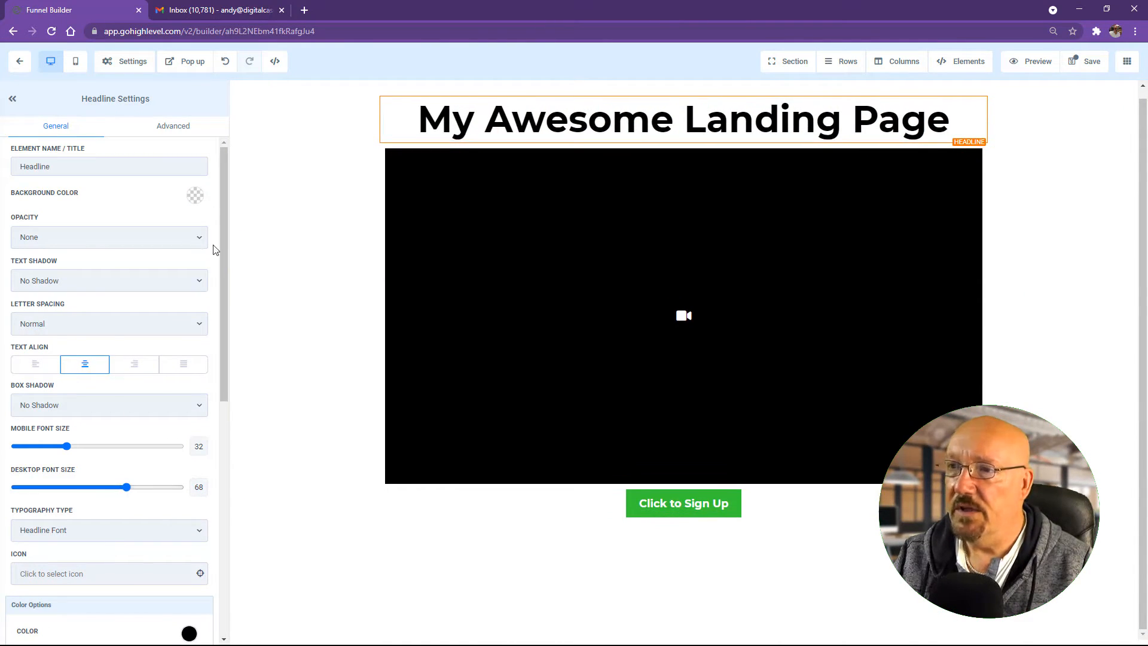
pyautogui.click(260, 239)
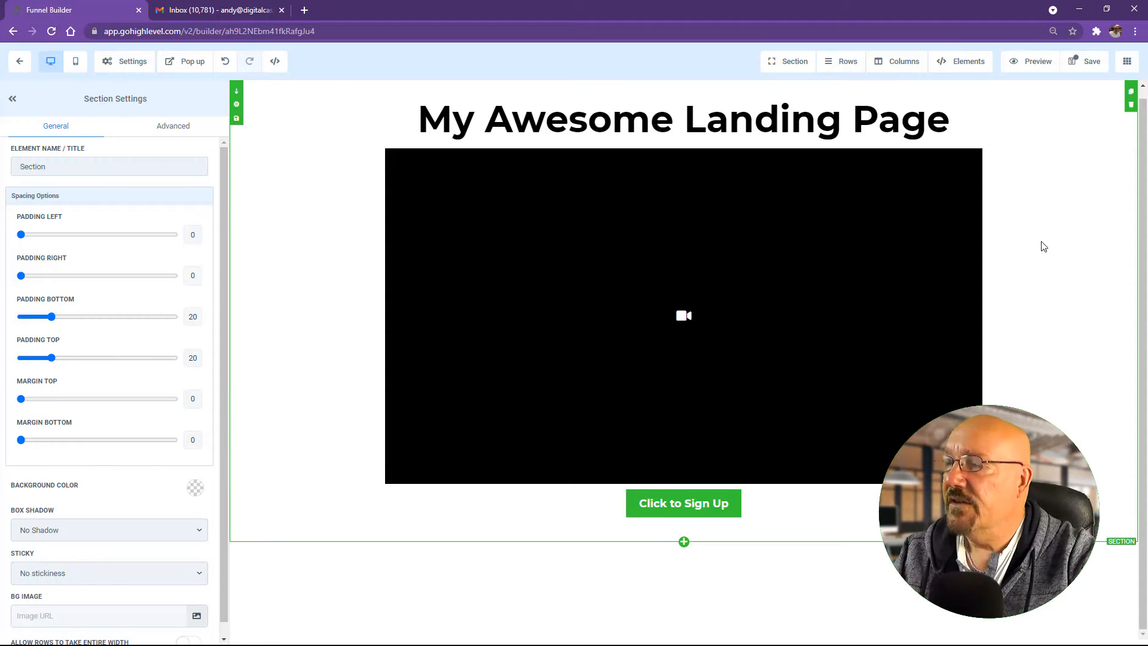
pyautogui.click(1085, 62)
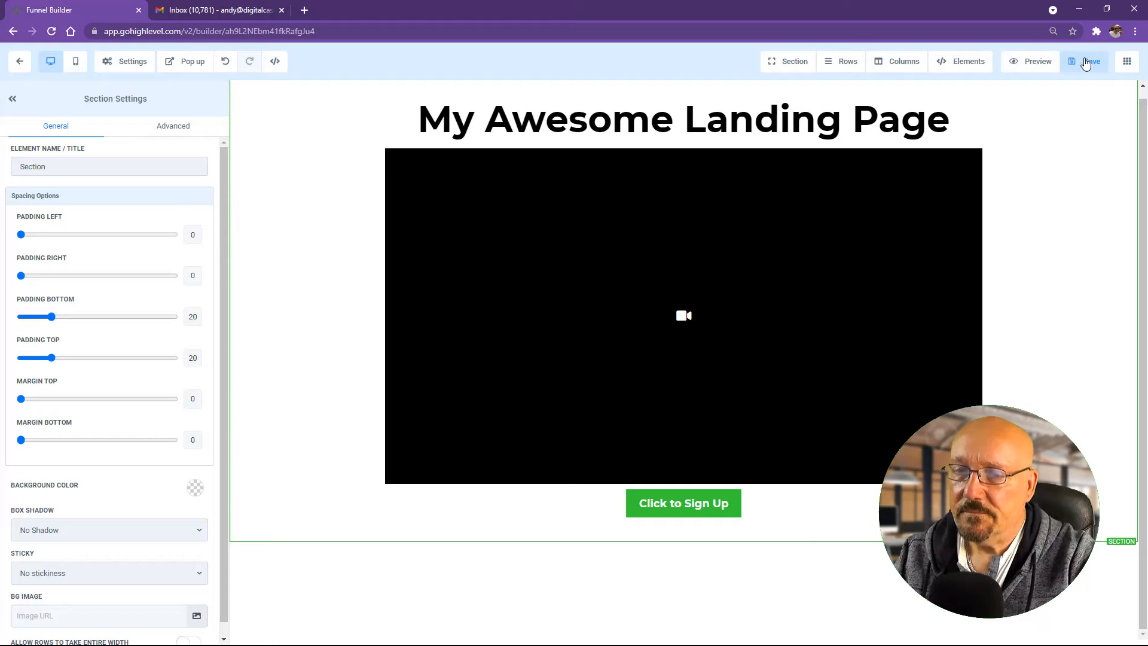
pyautogui.click(22, 65)
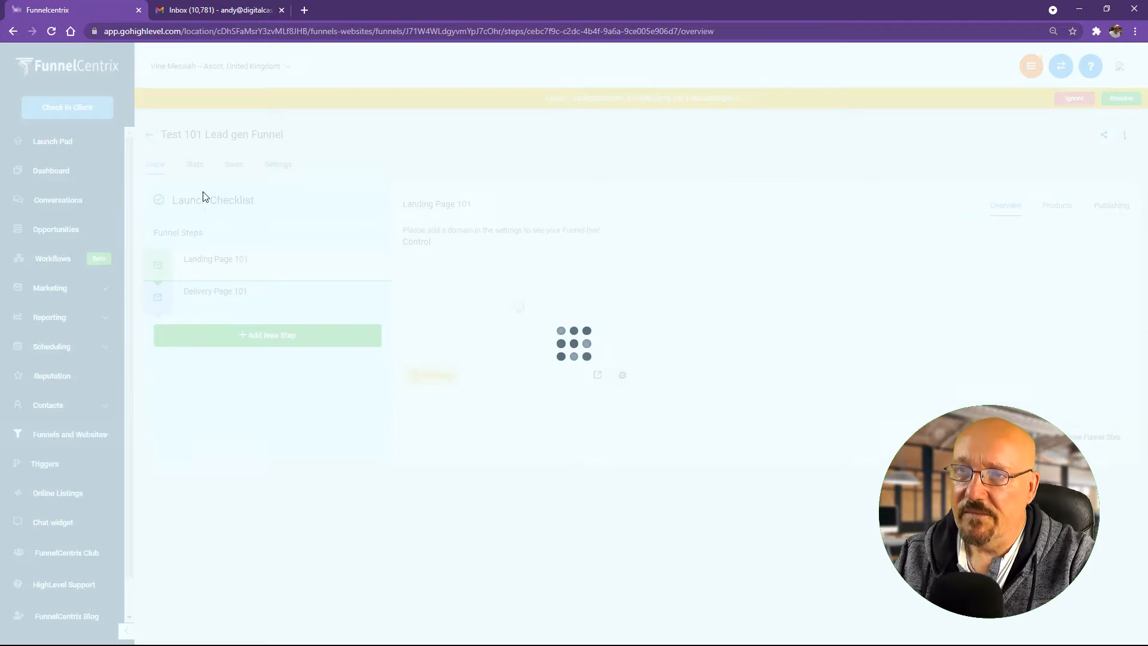
# Step: Open Delivery Page 101 in the builder and add a full-width section with a one-column row
pyautogui.click(233, 295)
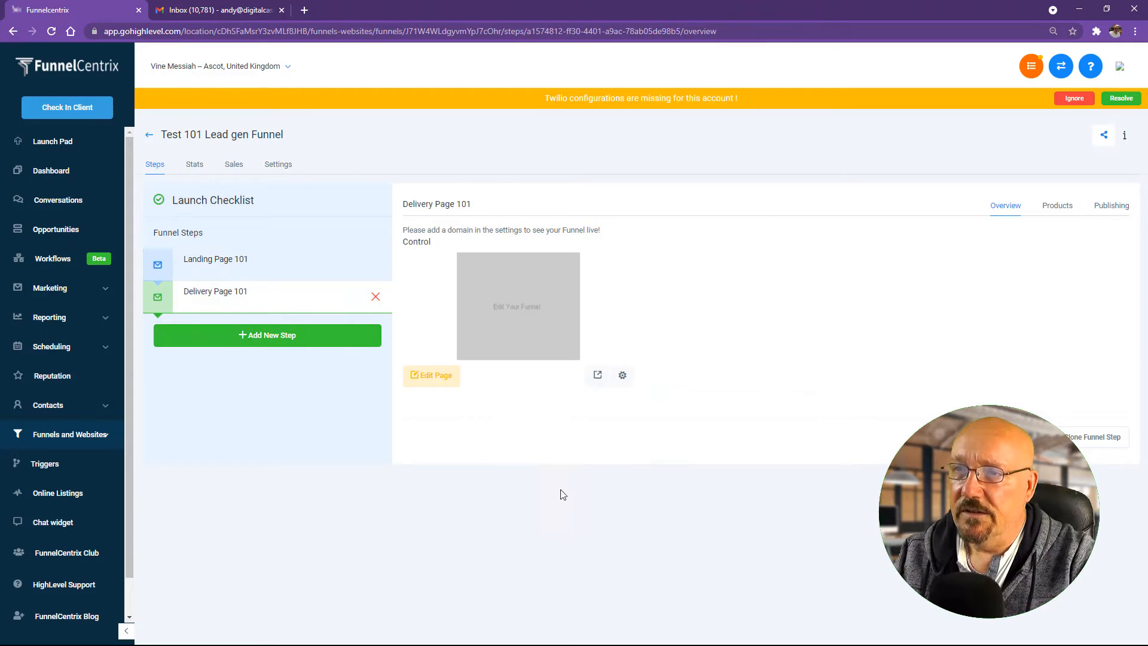
pyautogui.click(436, 380)
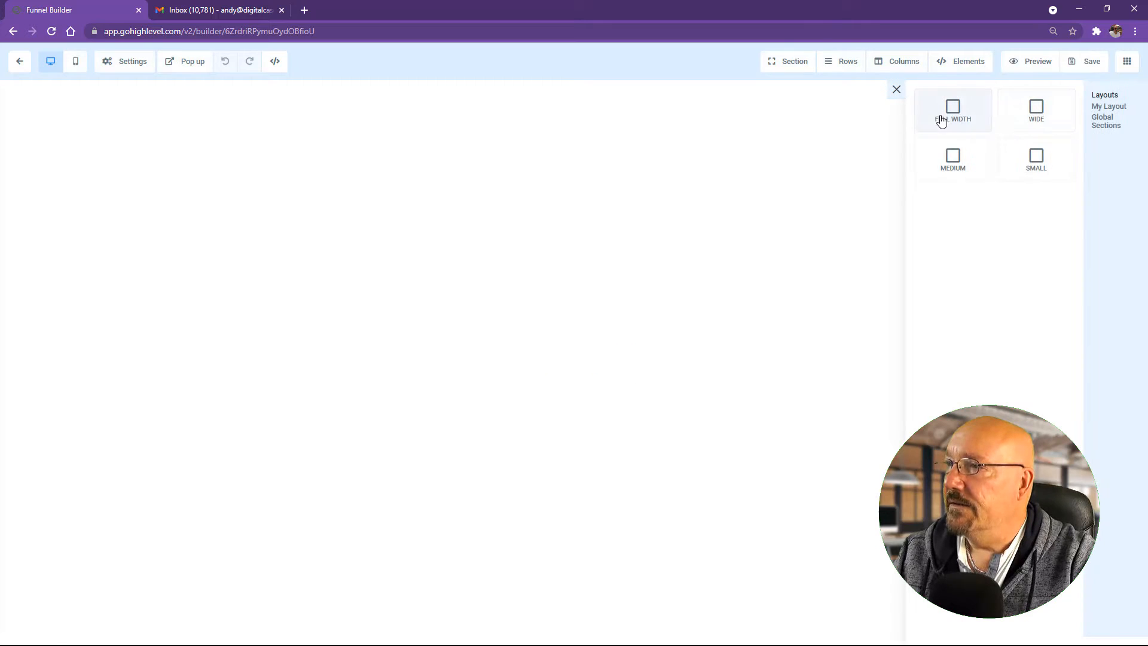
pyautogui.click(950, 114)
pyautogui.click(1008, 147)
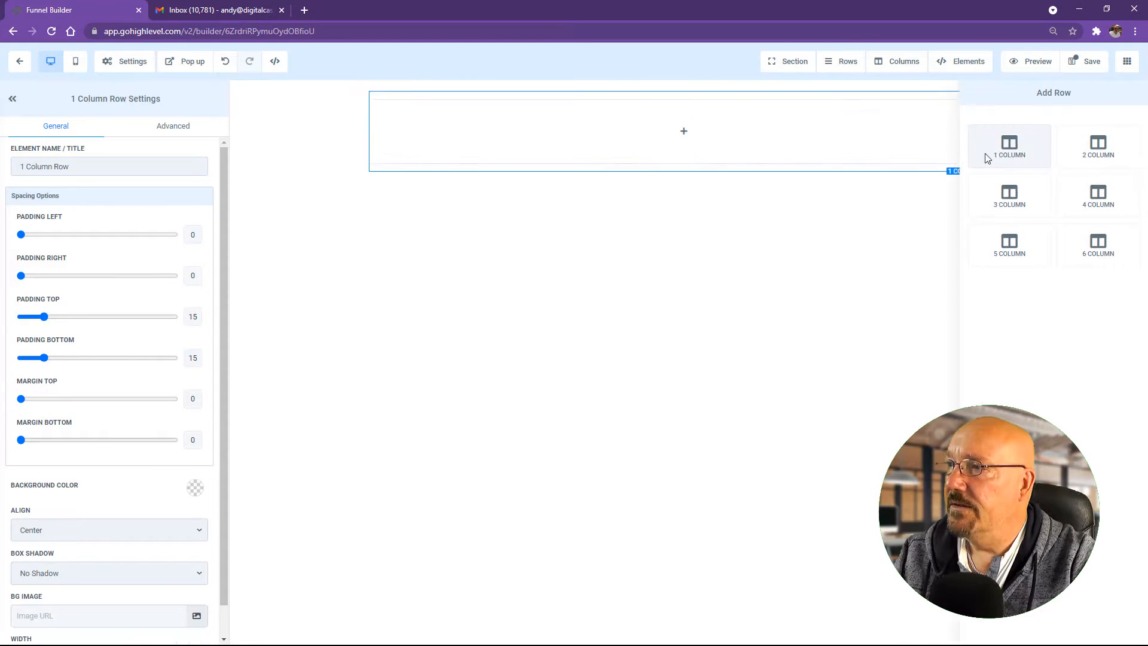
# Step: Add a headline reading 'DOWNLOAD NOW!!!' at desktop font size 74
pyautogui.click(682, 128)
pyautogui.click(950, 160)
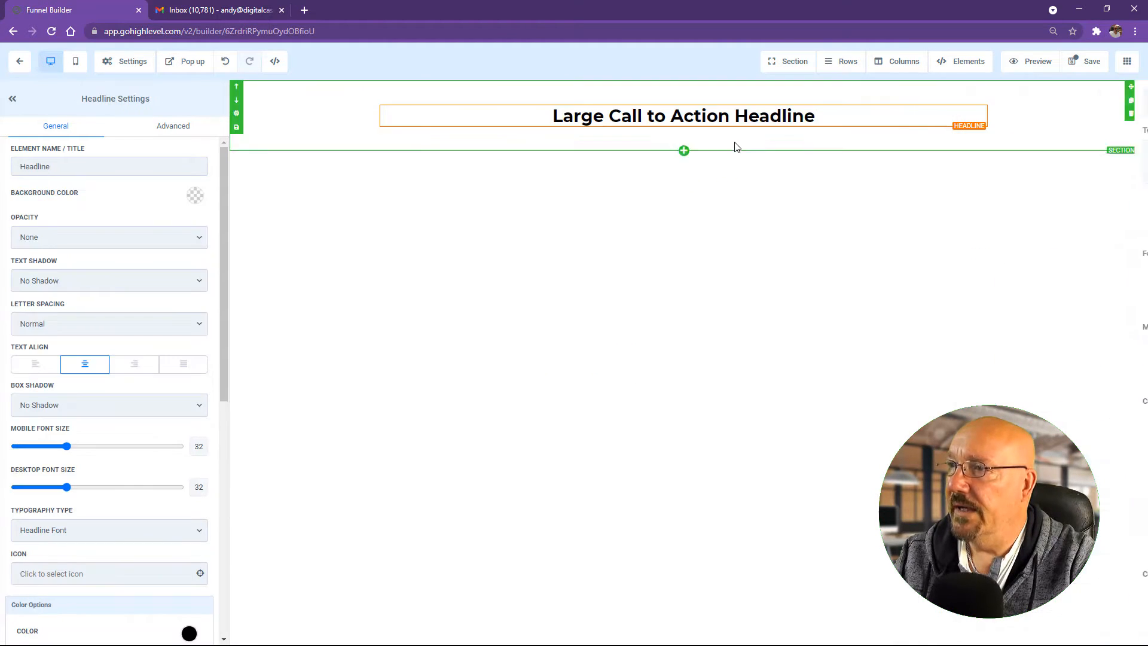
pyautogui.tripleClick(713, 118)
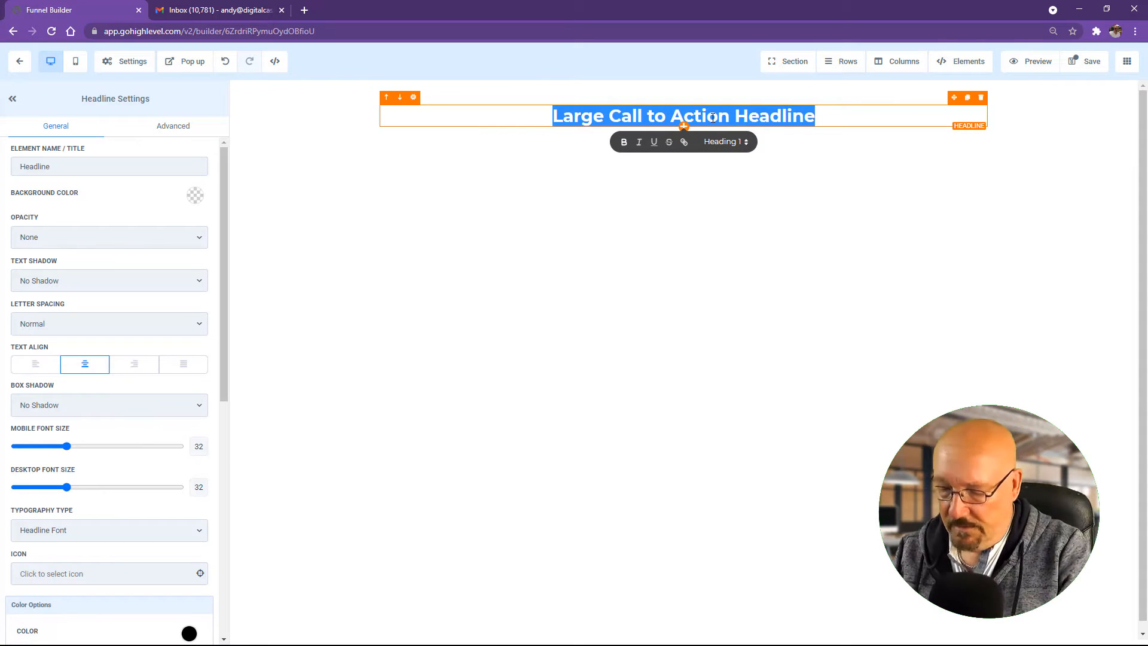
pyautogui.write('DOW')
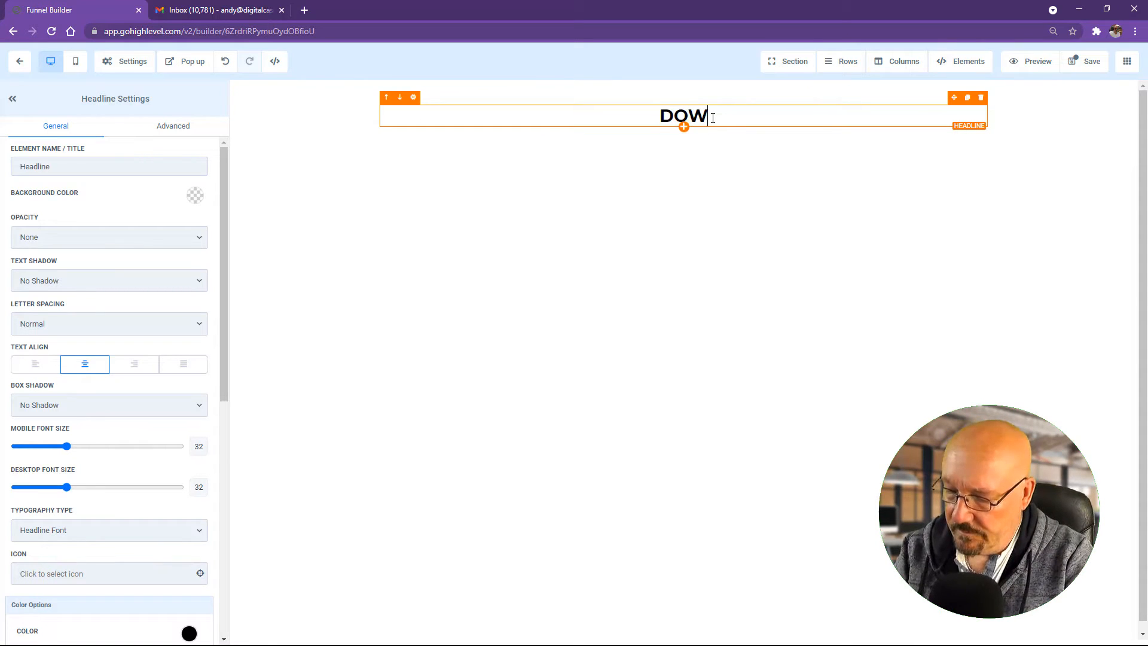
pyautogui.write('NLOAD NO')
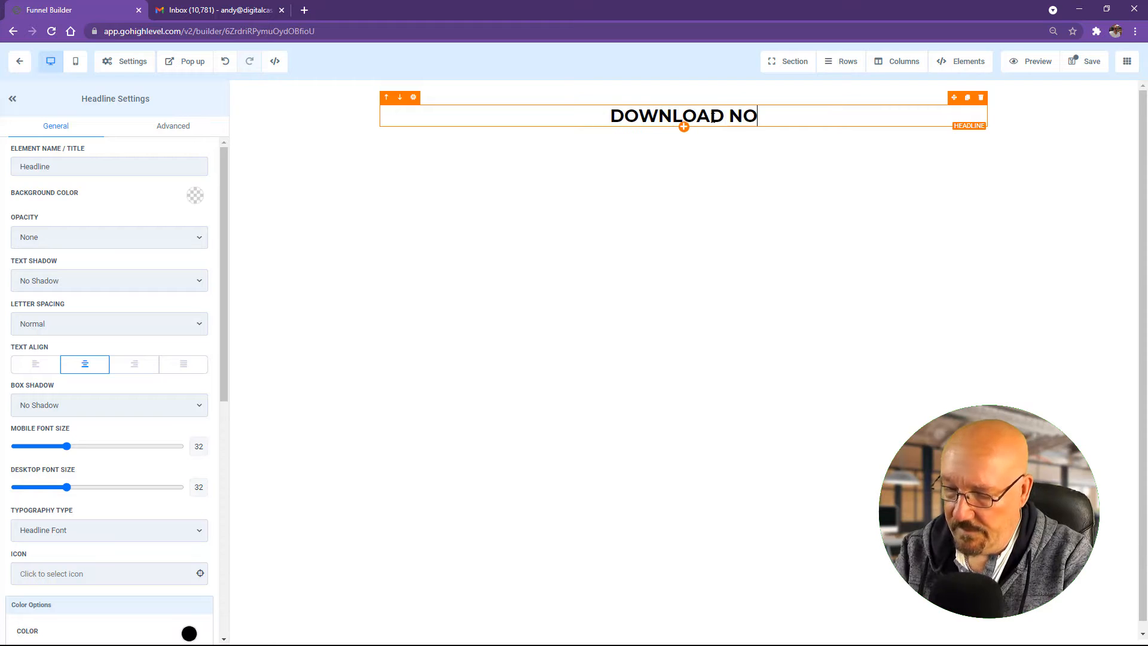
pyautogui.write('W!!!')
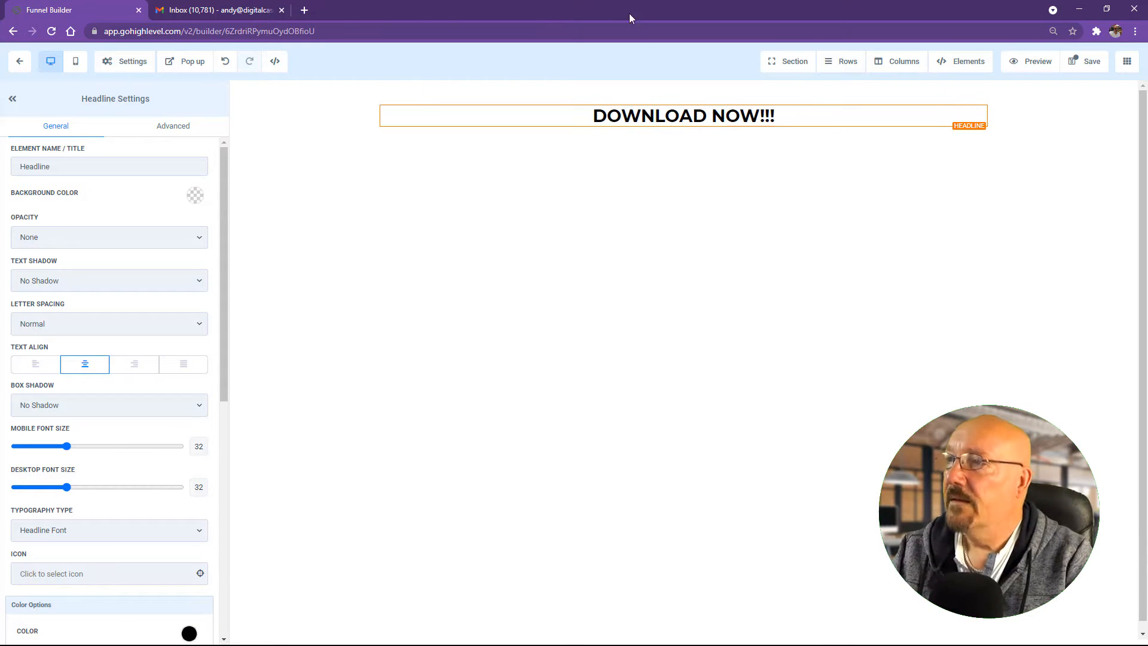
pyautogui.moveTo(66, 486); pyautogui.dragTo(138, 499)
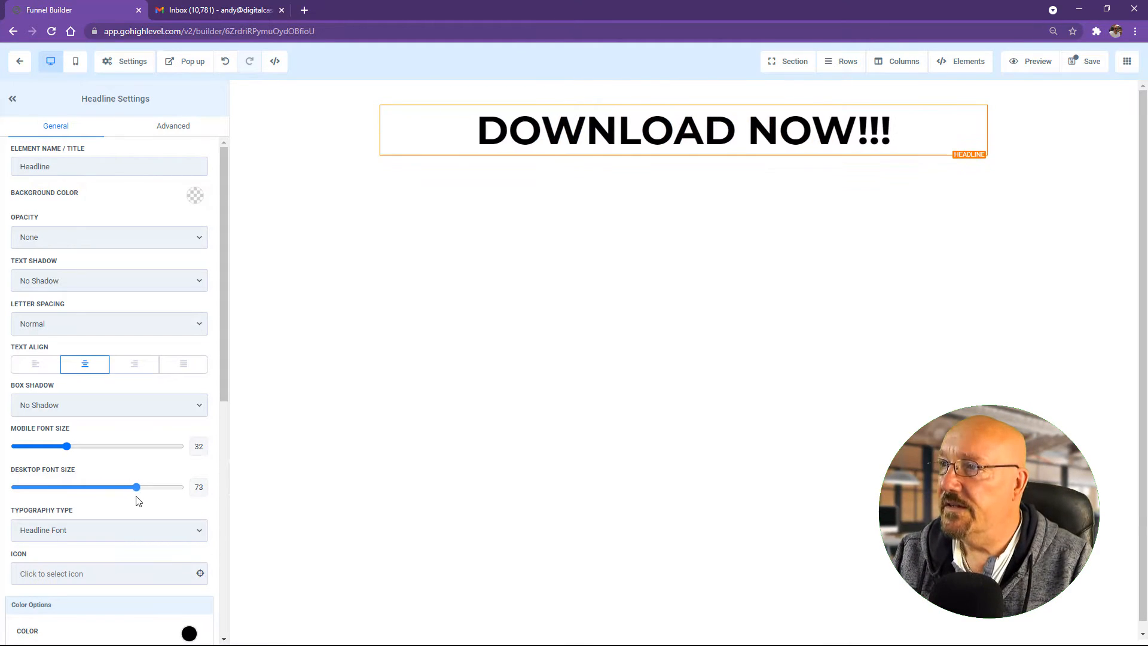
pyautogui.click(683, 156)
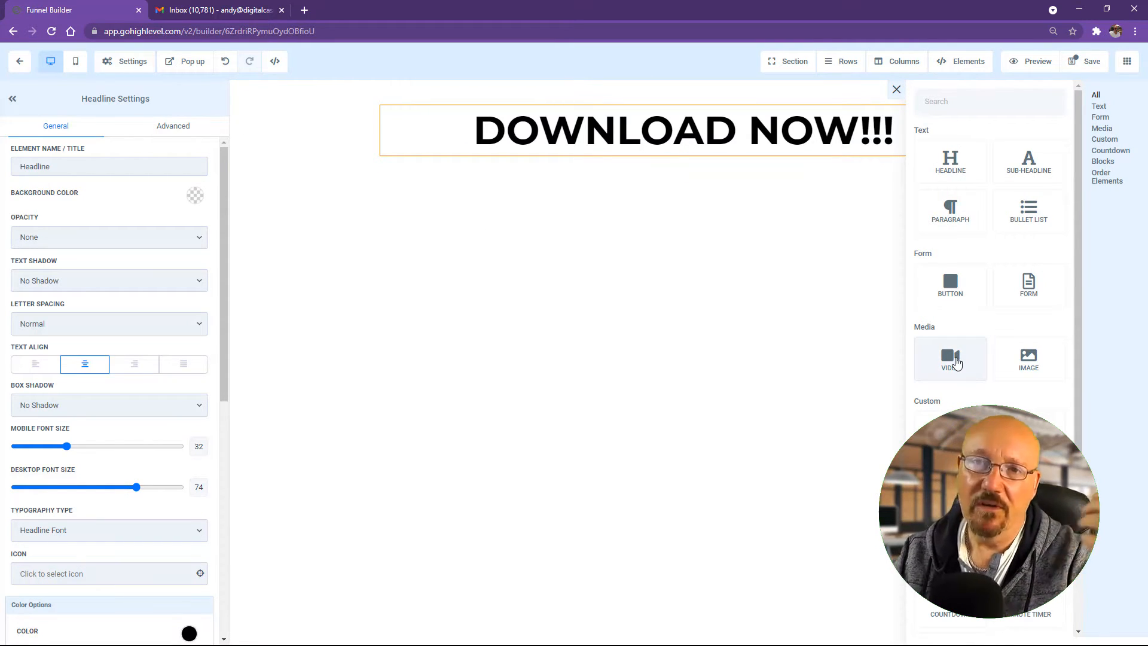
# Step: Insert a Youtube video element directly beneath the DOWNLOAD NOW!!! headline
pyautogui.click(957, 363)
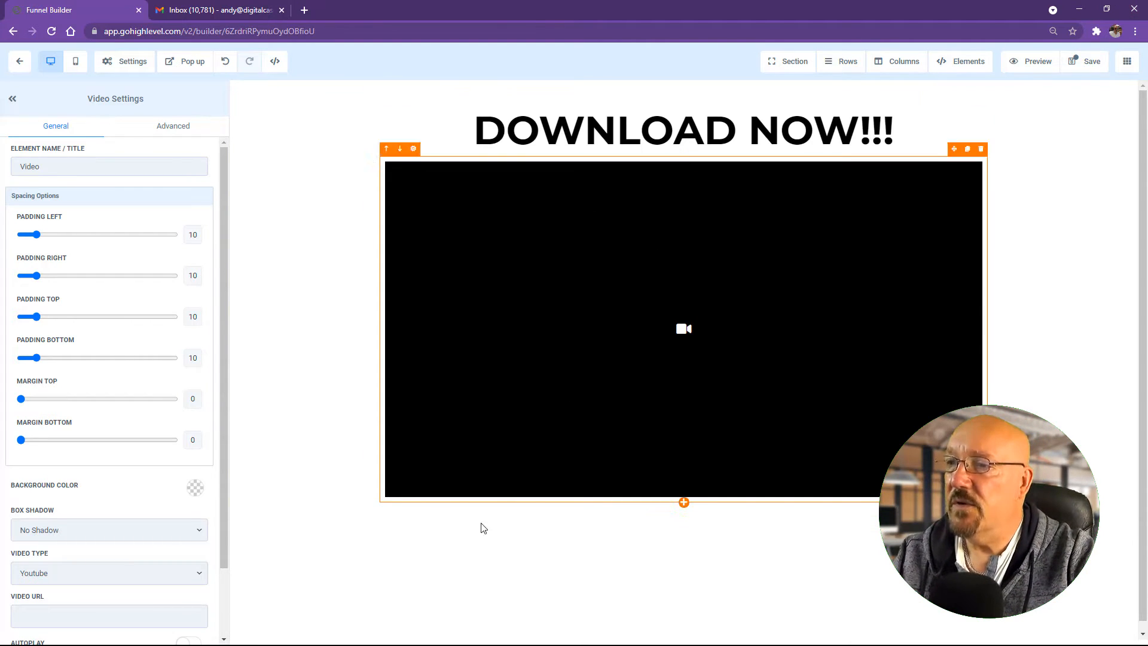
# Step: Add a 'Click to Sign Up' button under the video with its Link To action set to Website URL
pyautogui.click(684, 504)
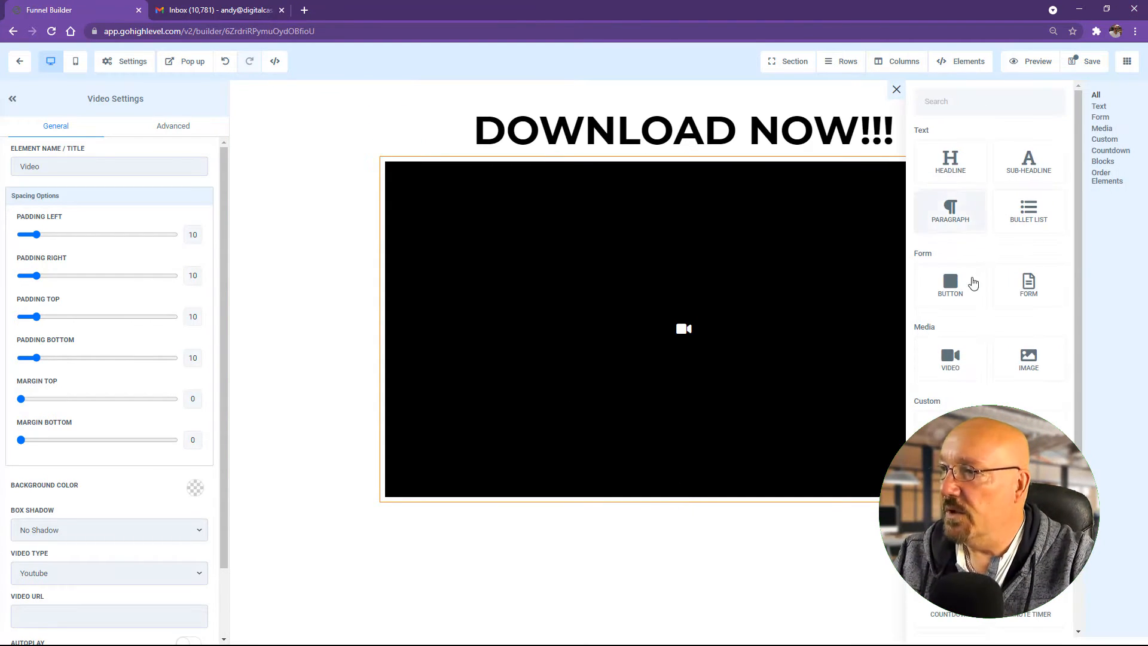
pyautogui.click(949, 282)
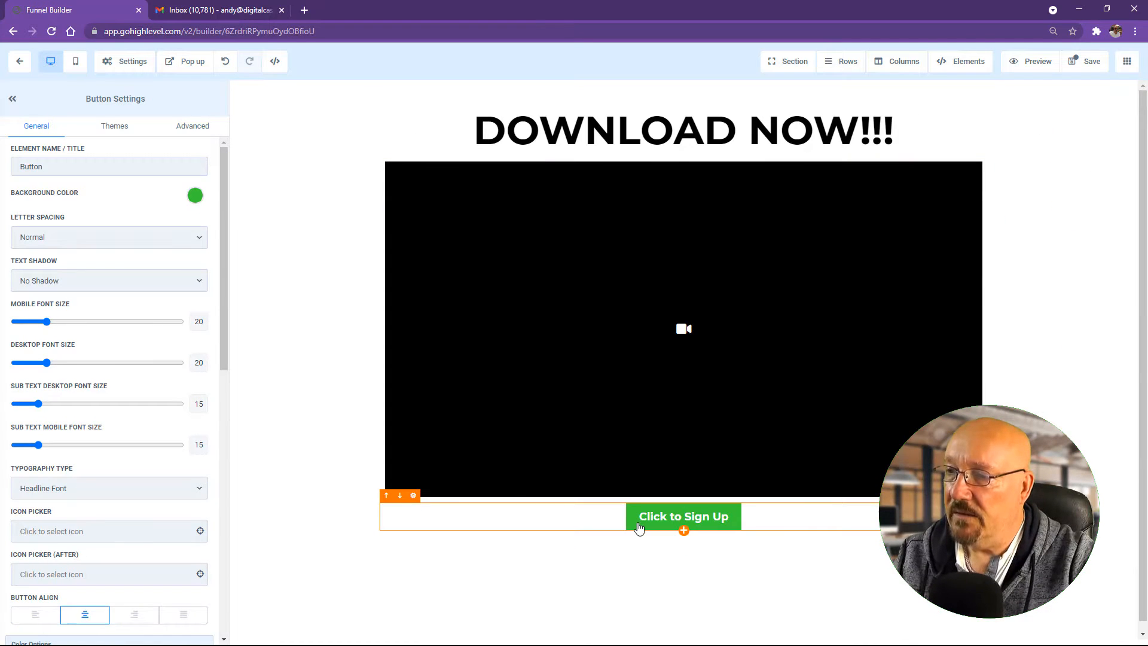
pyautogui.scroll(-10, 110, 538)
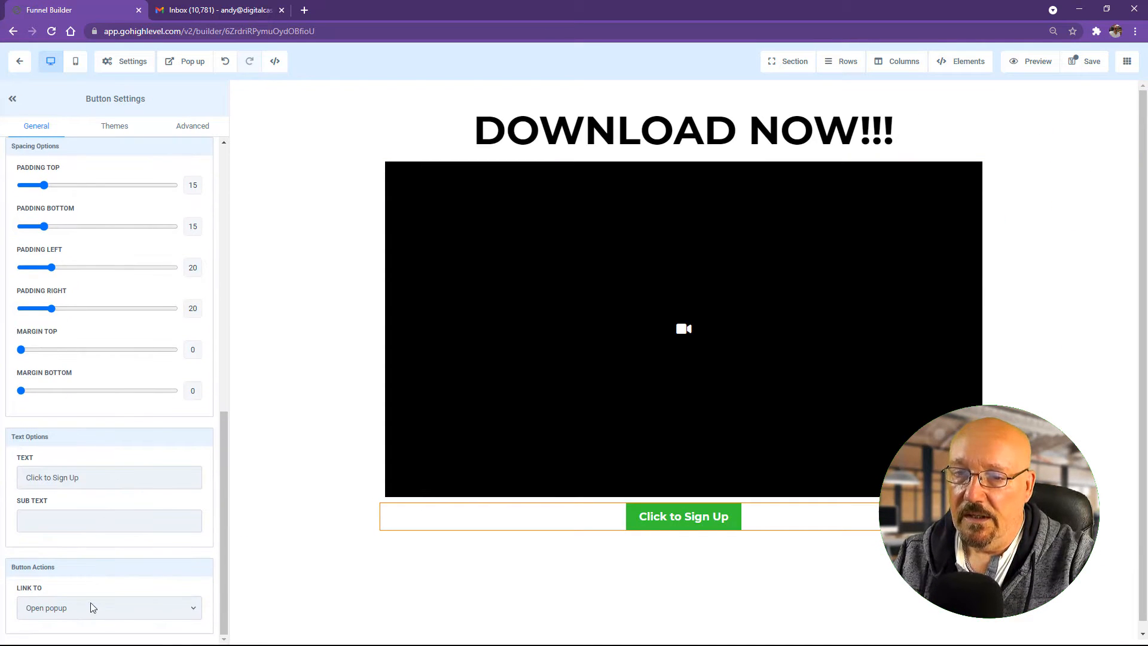
pyautogui.click(140, 622)
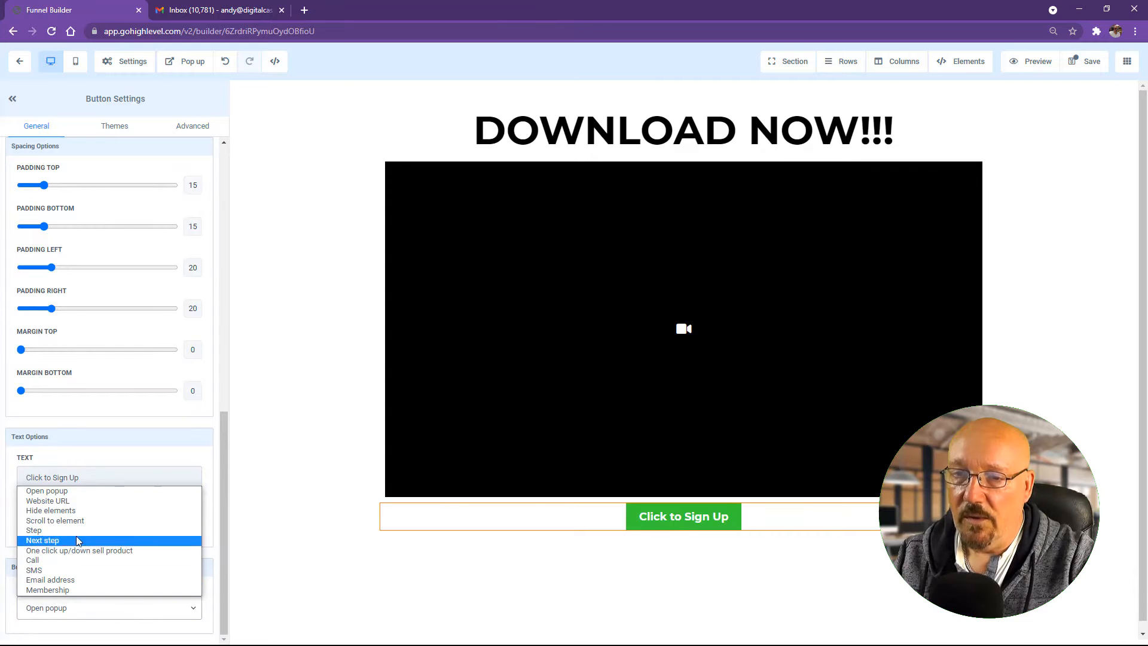
pyautogui.click(90, 502)
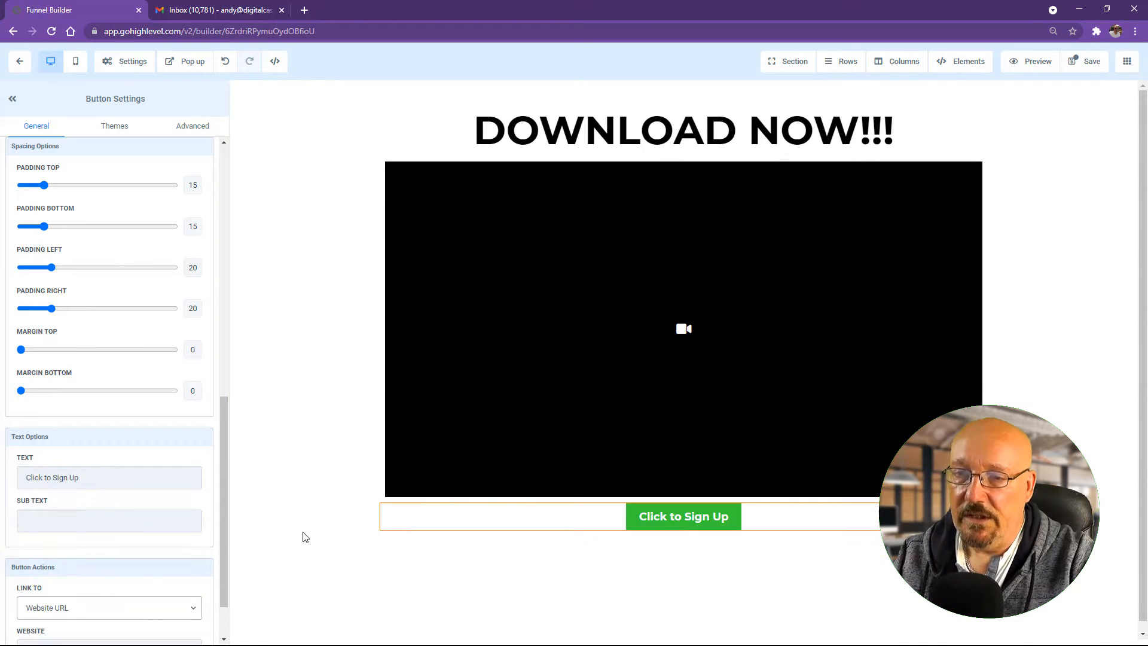
pyautogui.scroll(-2, 146, 590)
pyautogui.click(78, 585)
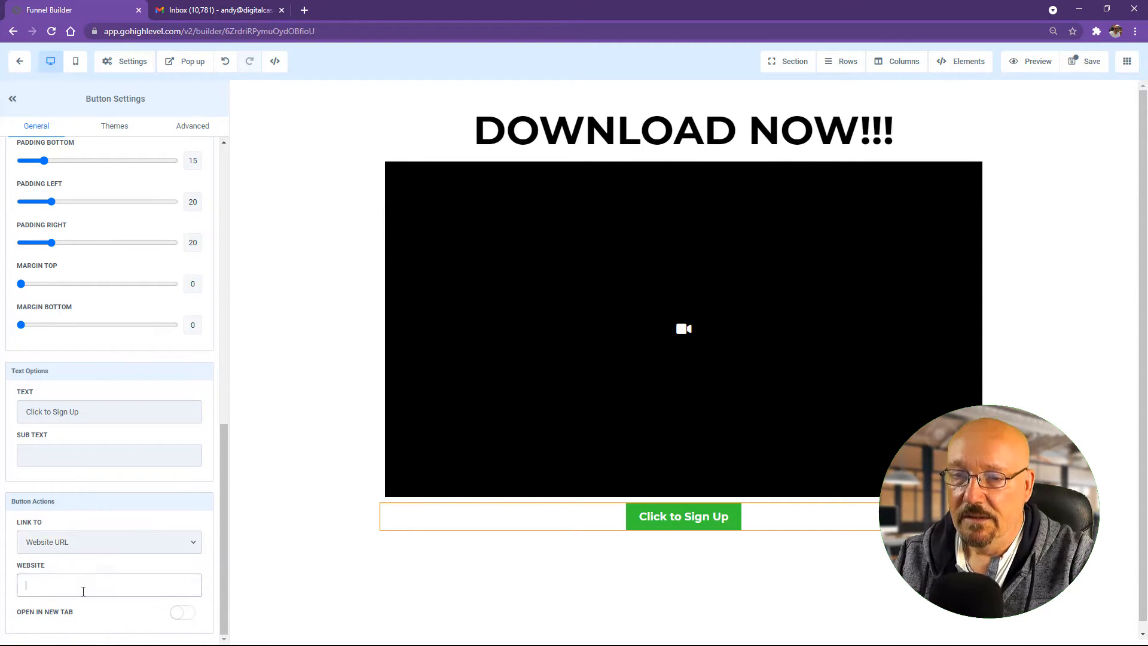
pyautogui.click(326, 535)
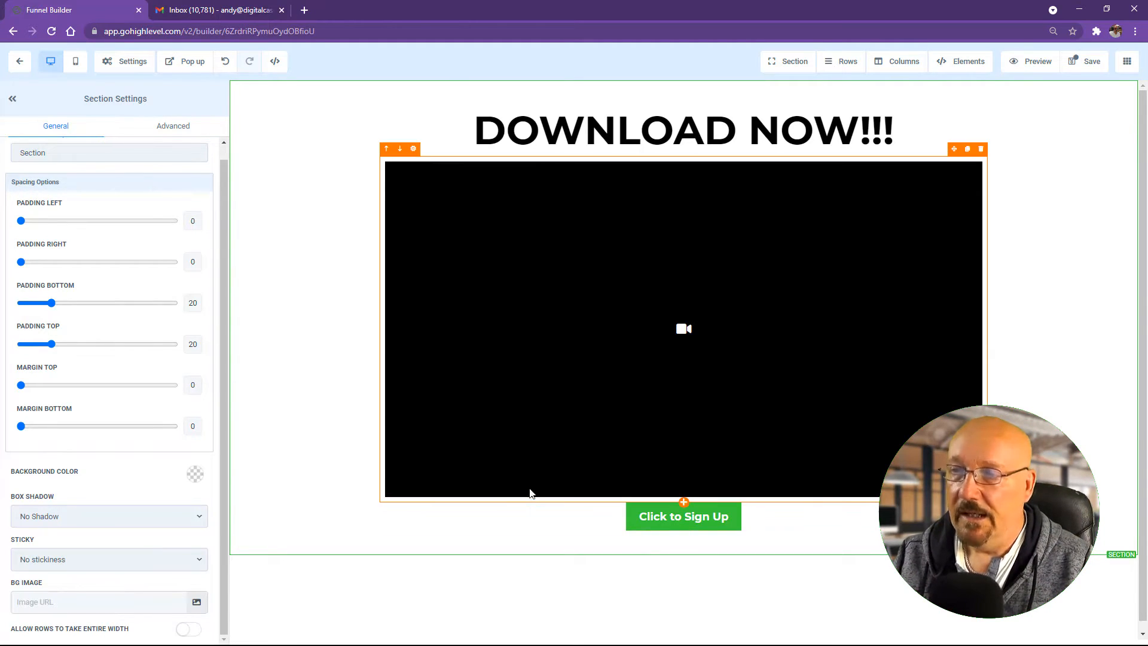
pyautogui.click(633, 529)
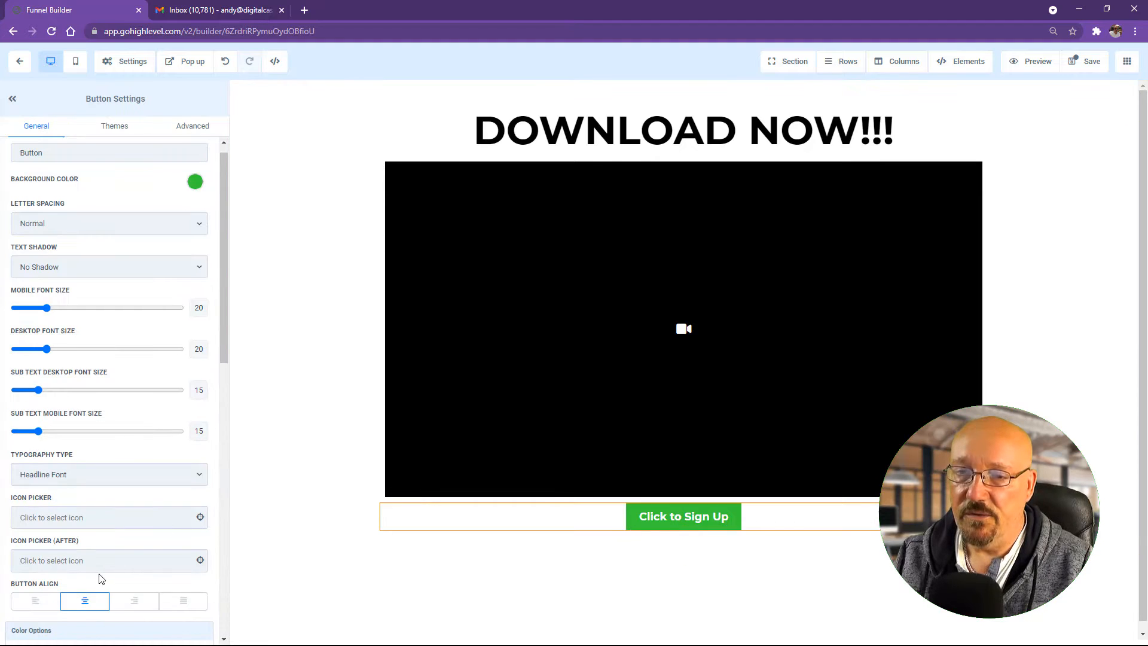
pyautogui.scroll(-12, 128, 568)
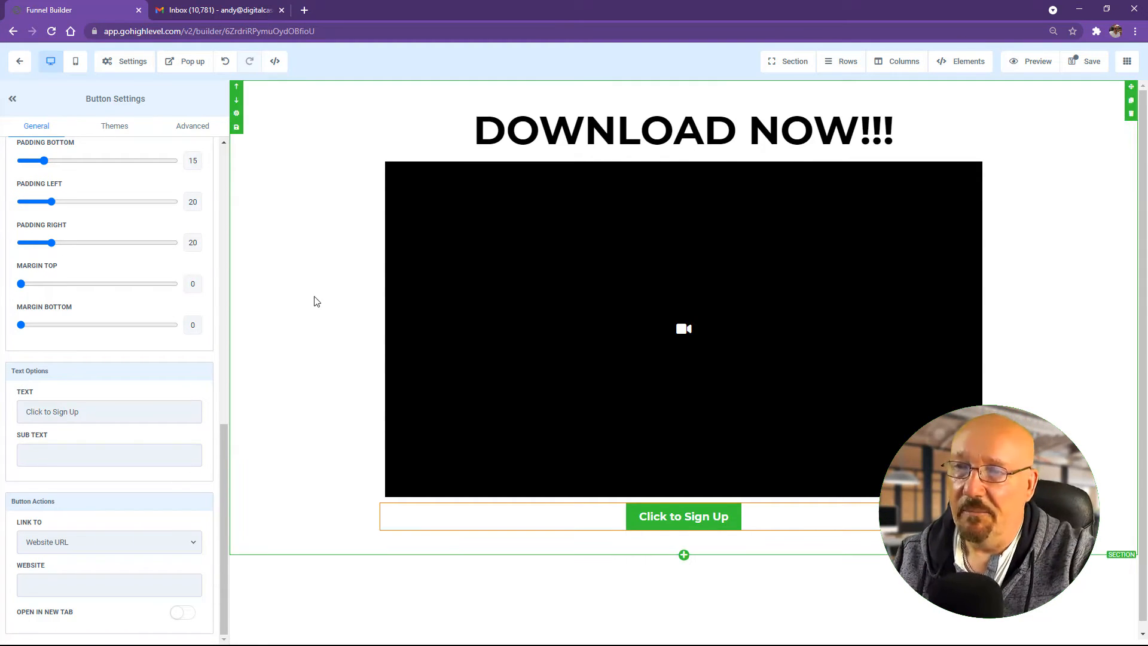
pyautogui.click(333, 274)
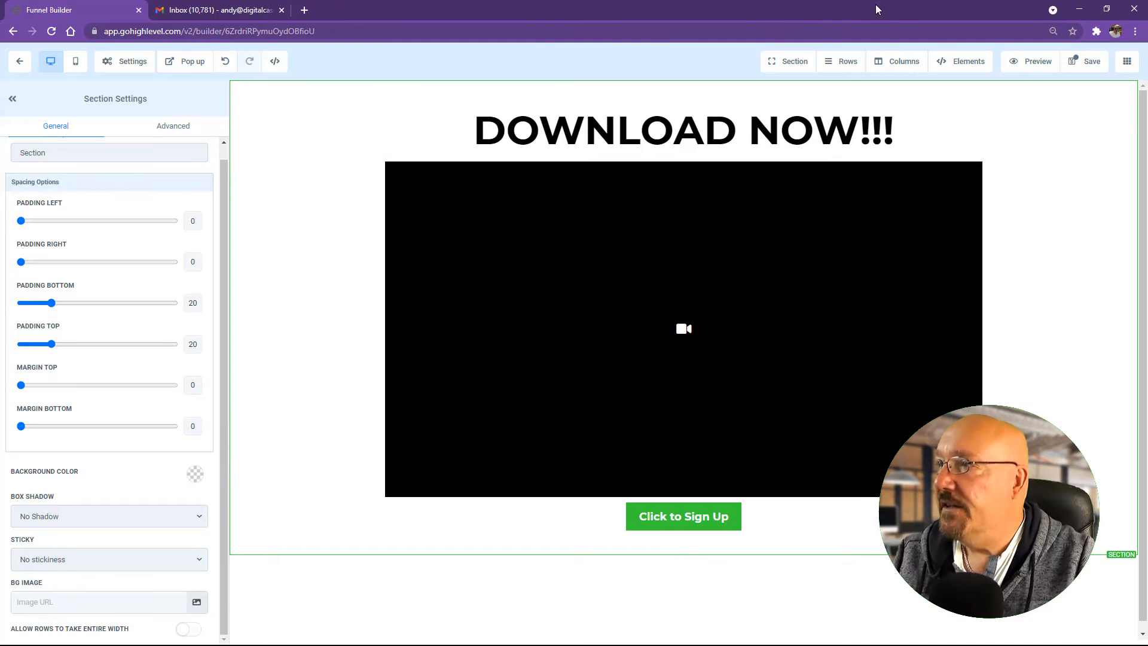
# Step: Save the delivery page and go to the empty Workflows list
pyautogui.click(1094, 64)
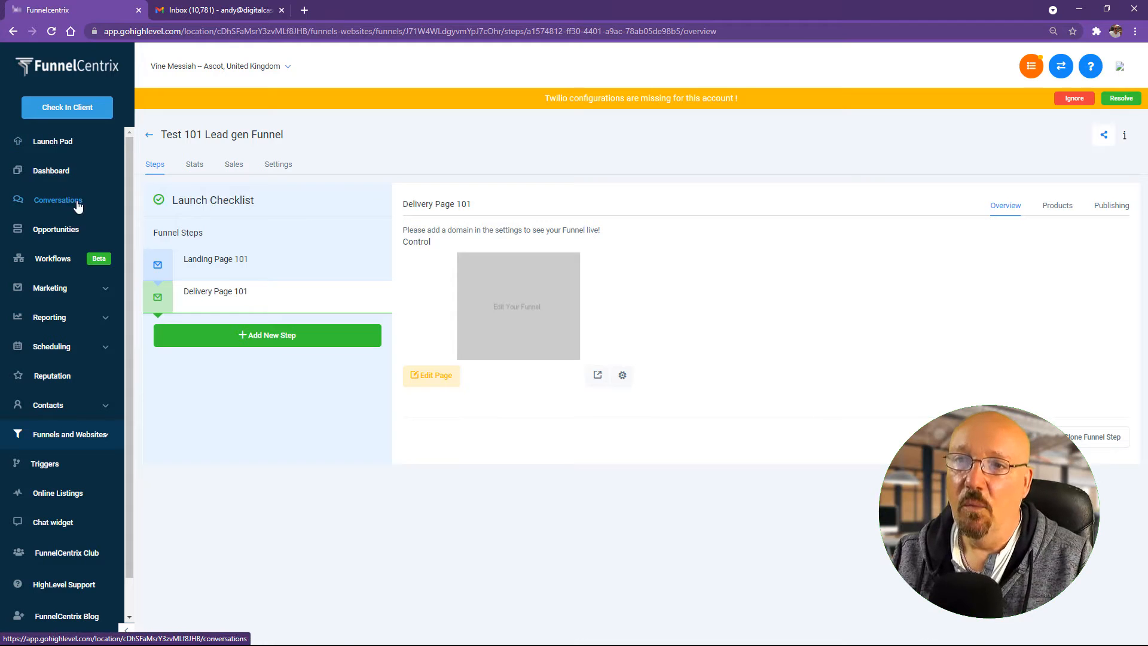
pyautogui.click(52, 258)
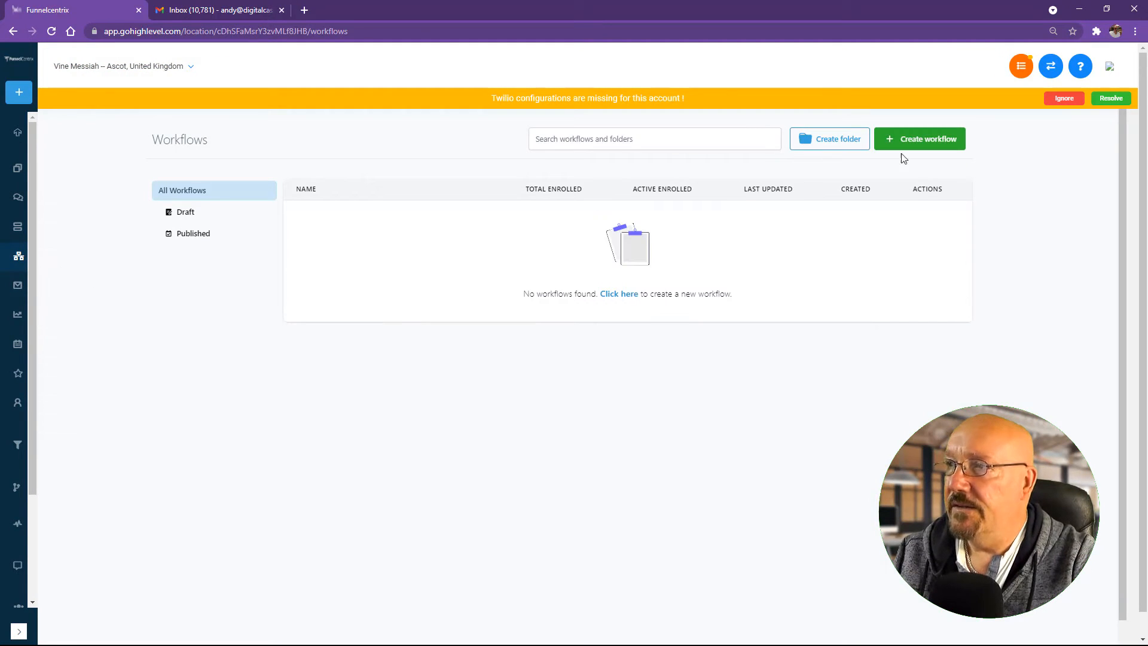
# Step: Create the '[LM] Test 101 Landing Page' workflow folder, correcting 'Laning' to 'Landing' via spell-check
pyautogui.click(843, 139)
pyautogui.click(549, 384)
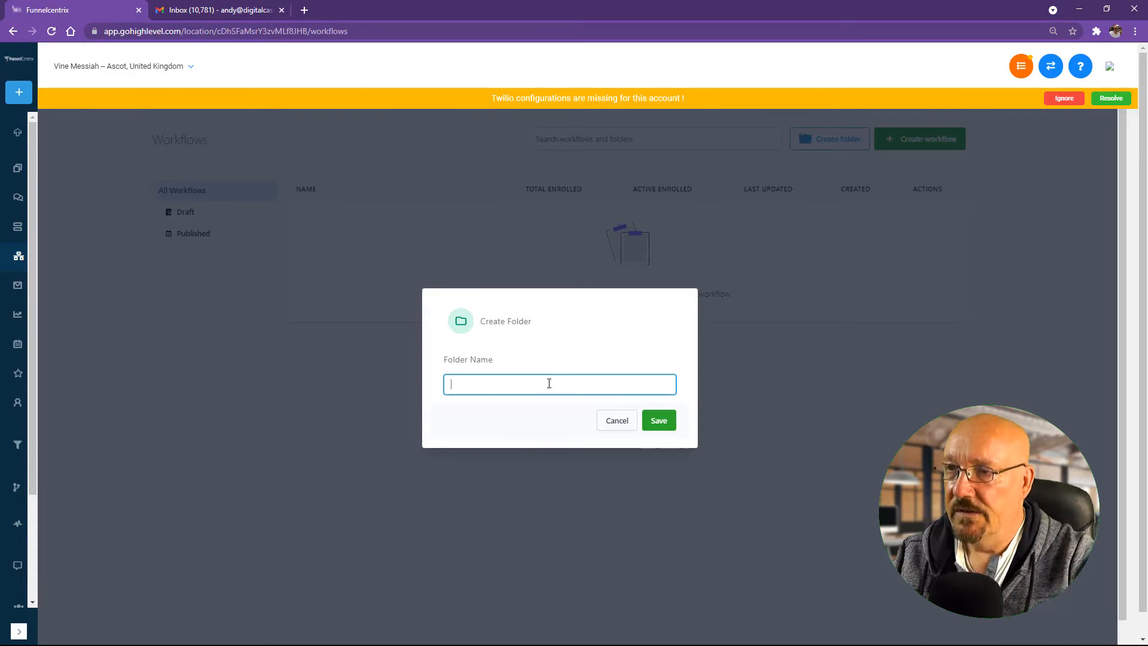
pyautogui.write('L')
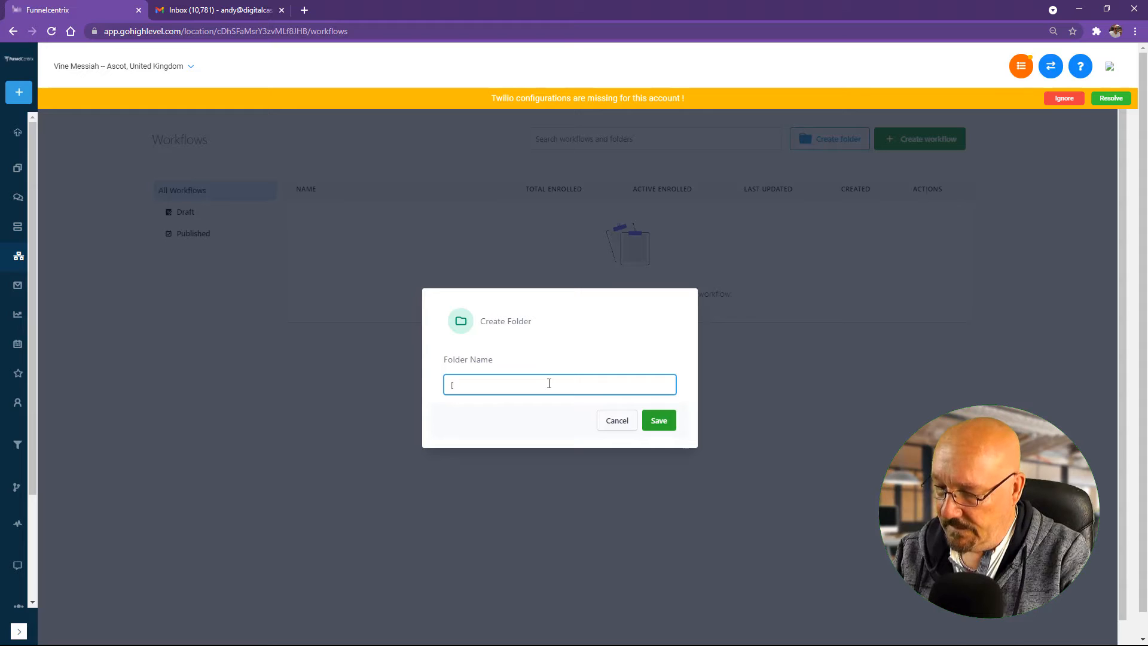
pyautogui.write('LM T')
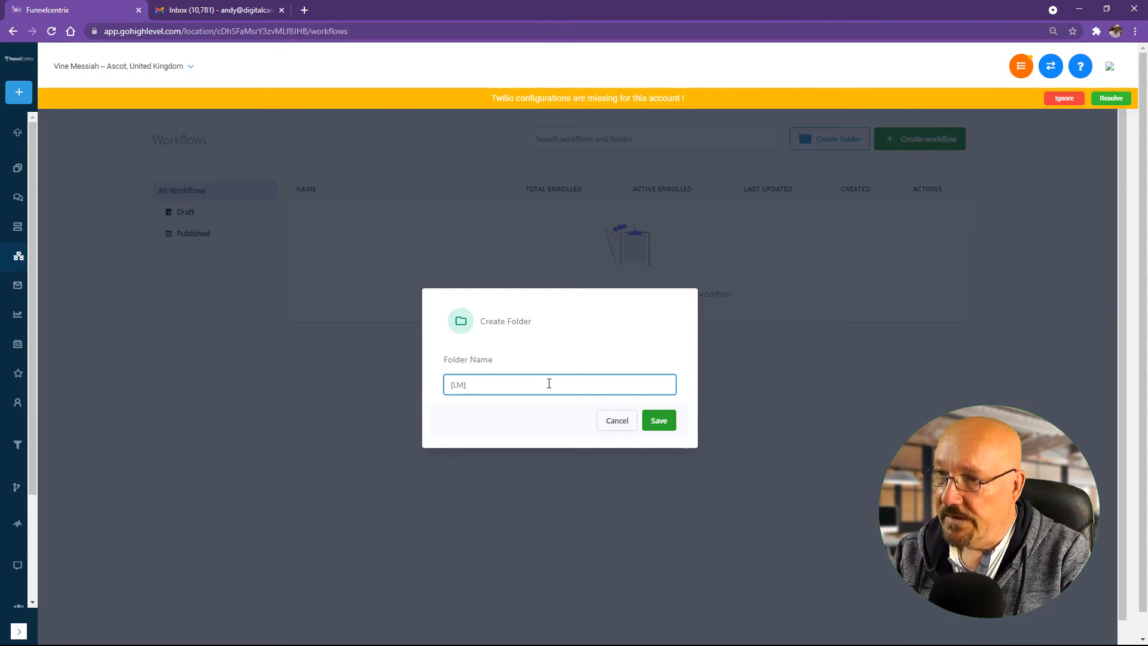
pyautogui.write('Test ')
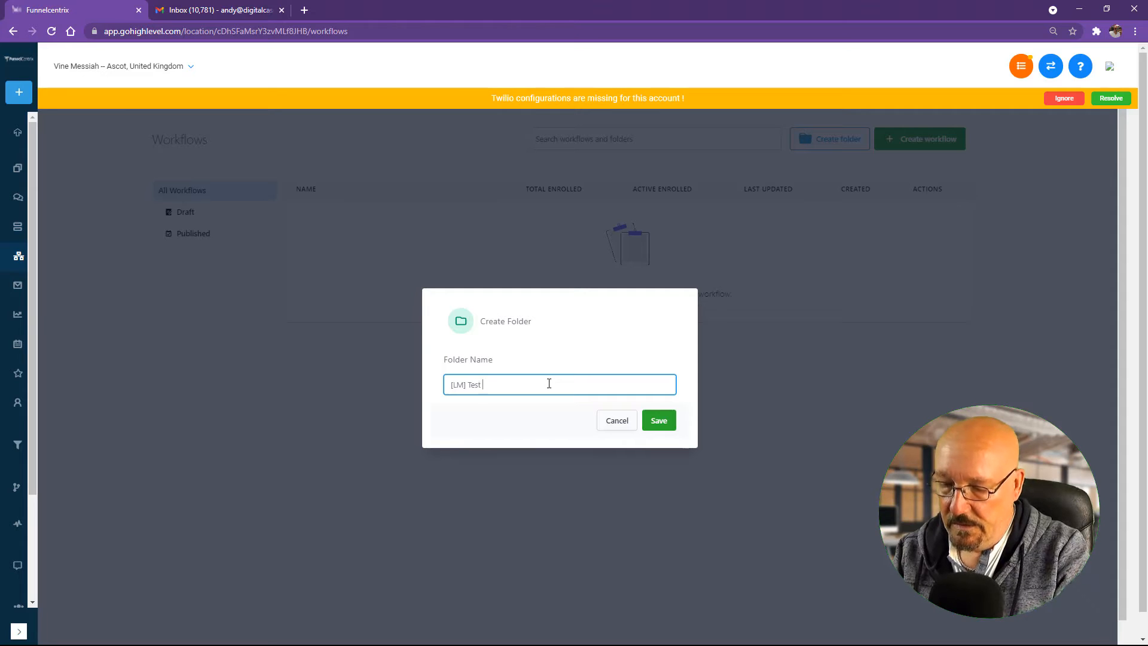
pyautogui.write('101')
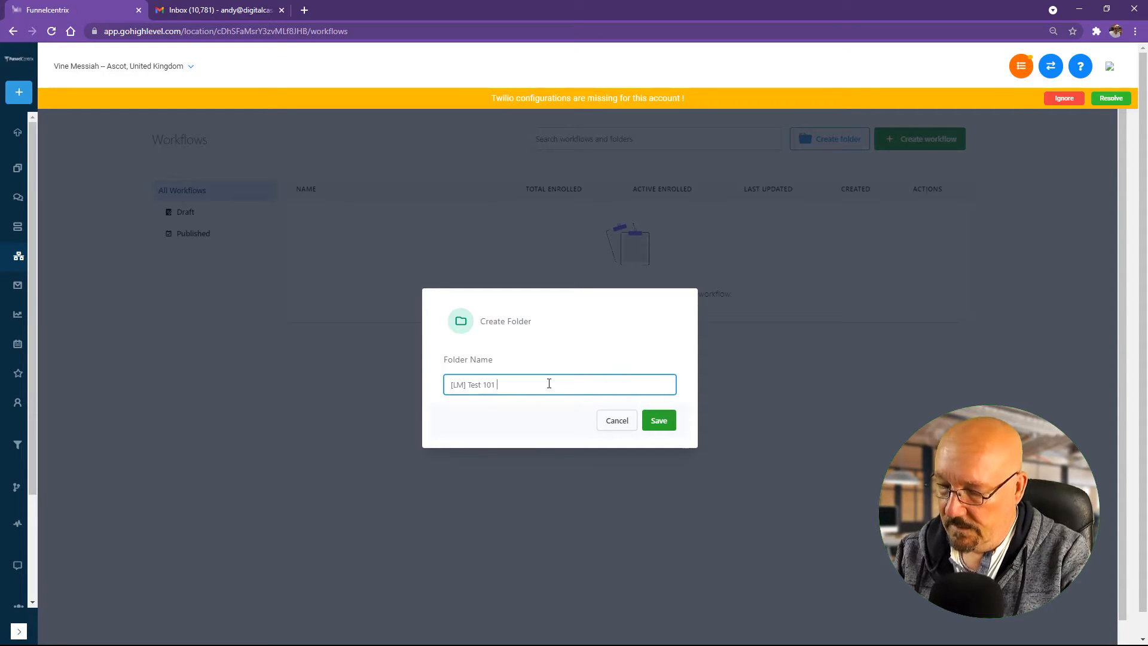
pyautogui.write(' Laning')
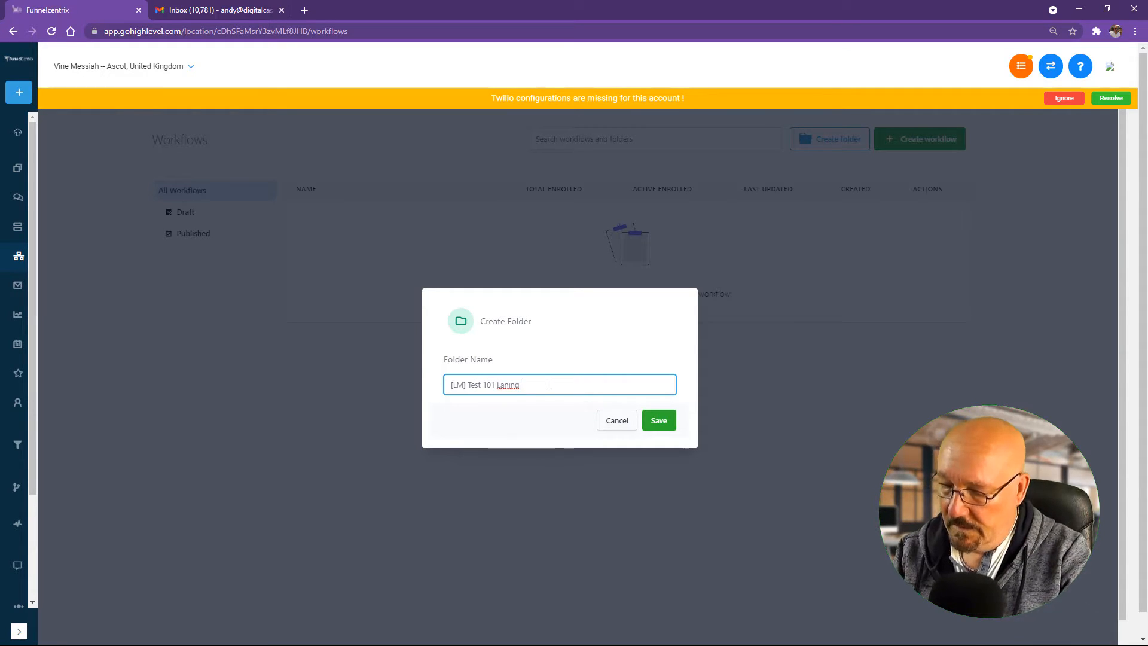
pyautogui.write(' Page')
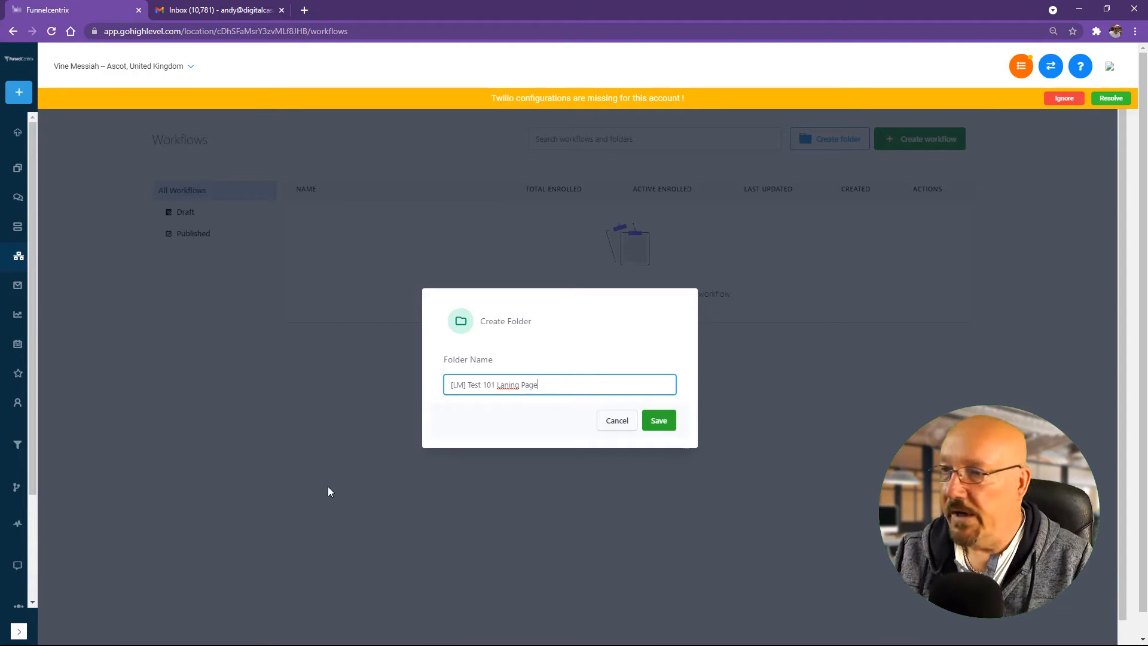
pyautogui.rightClick(519, 385)
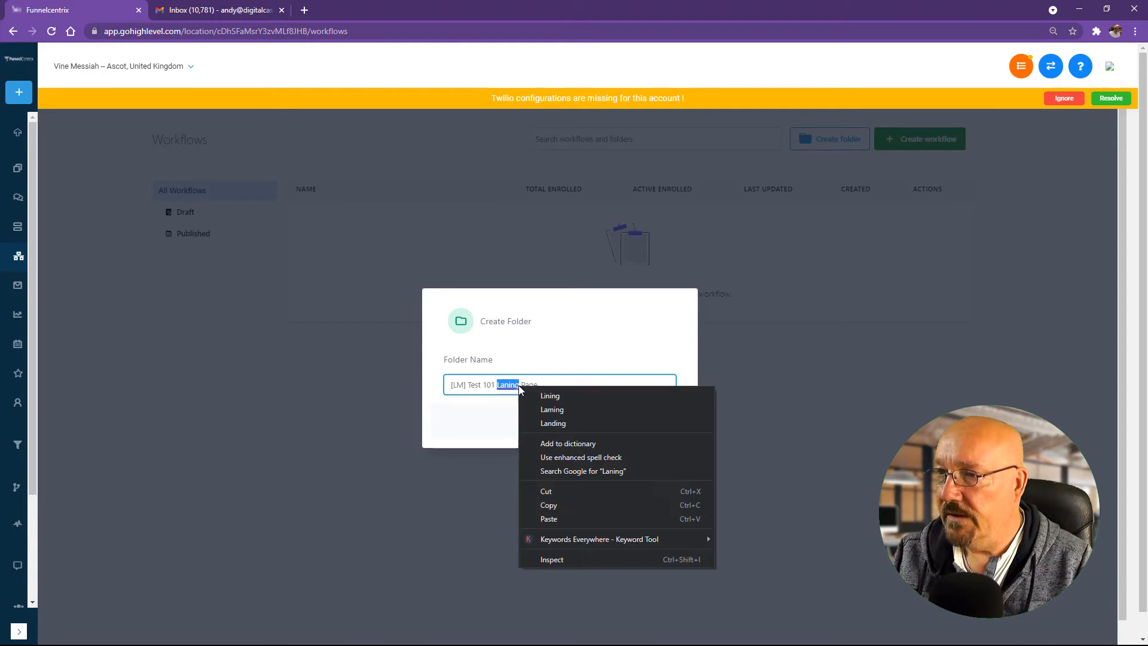
pyautogui.click(580, 423)
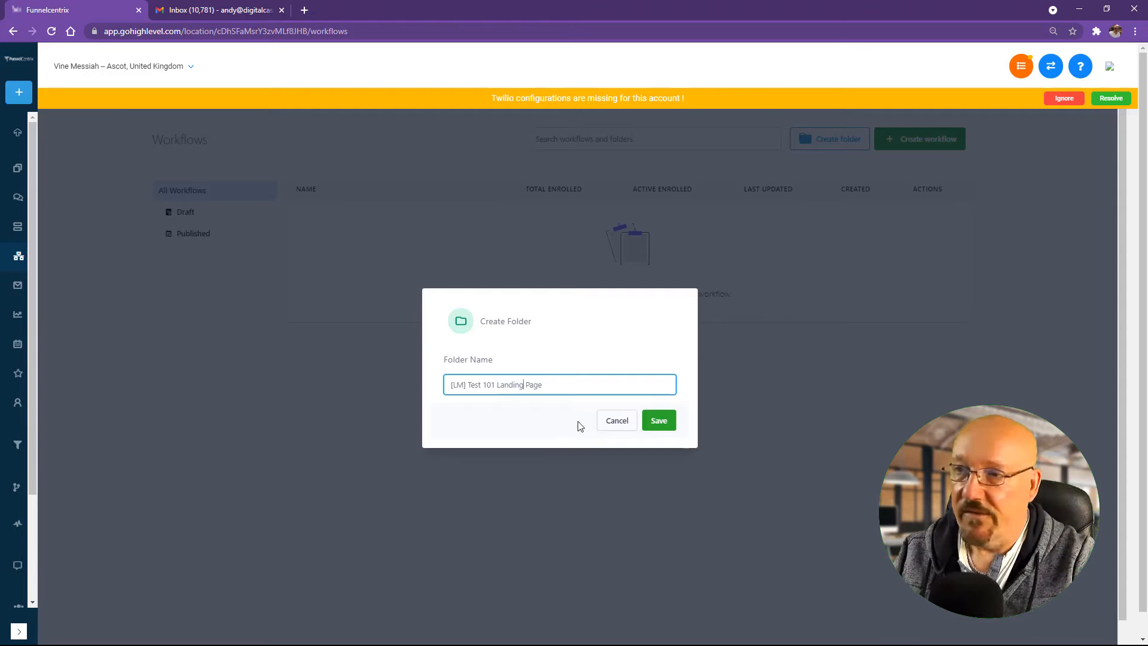
pyautogui.click(660, 422)
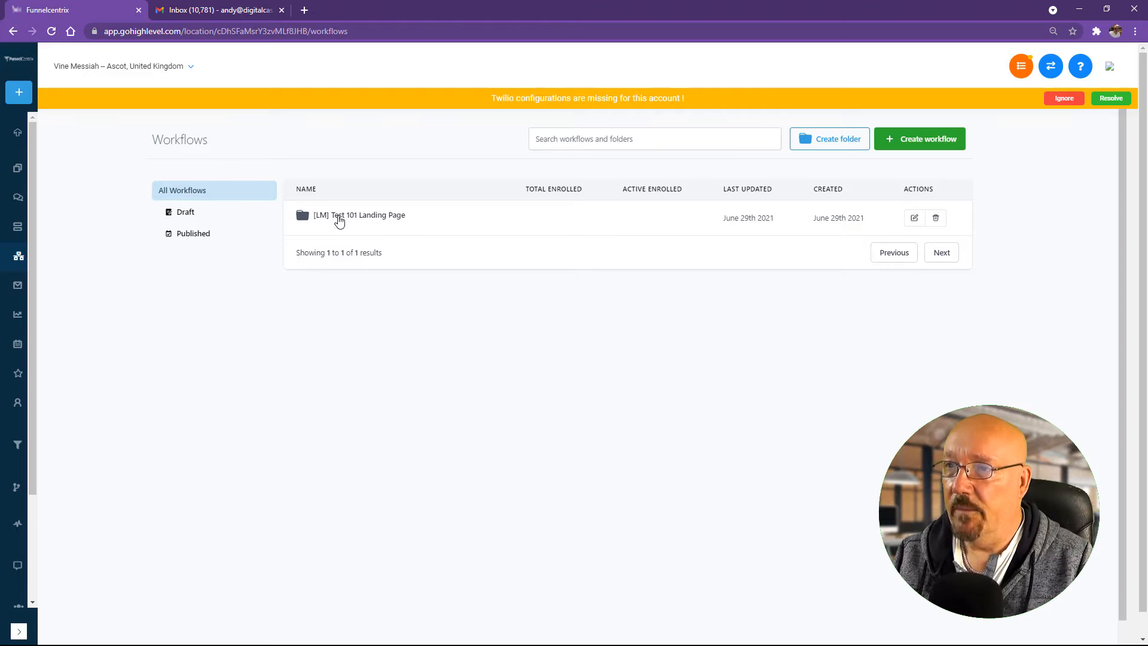
# Step: Inside the [LM] Test 101 Landing Page folder, create a new workflow using Start from scratch
pyautogui.click(340, 217)
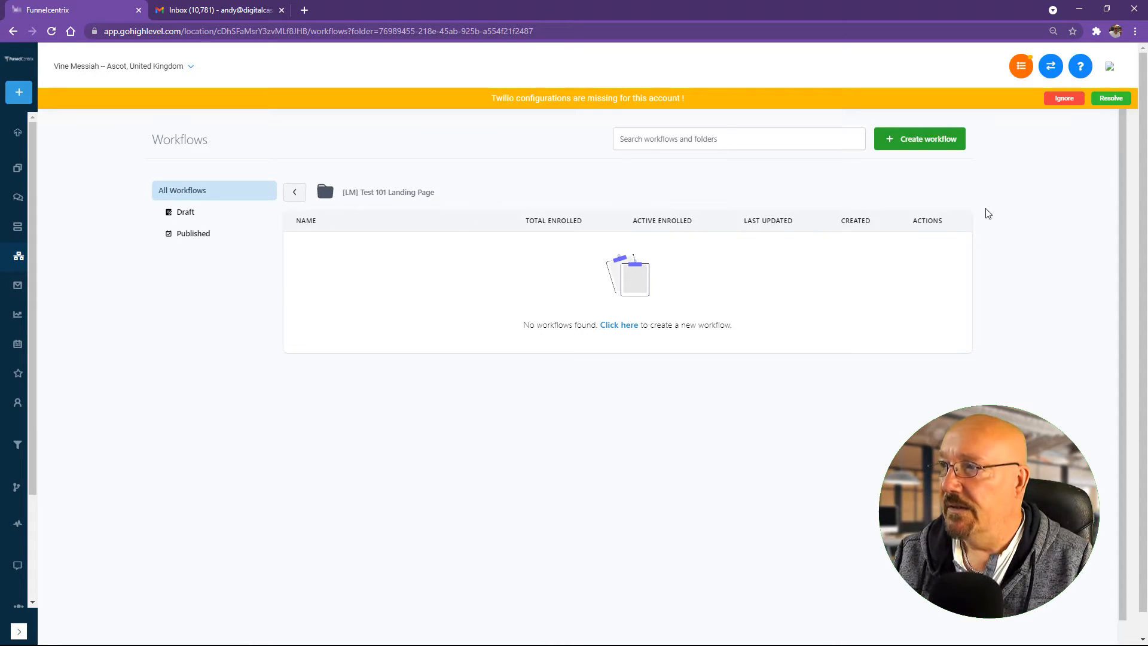
pyautogui.click(912, 139)
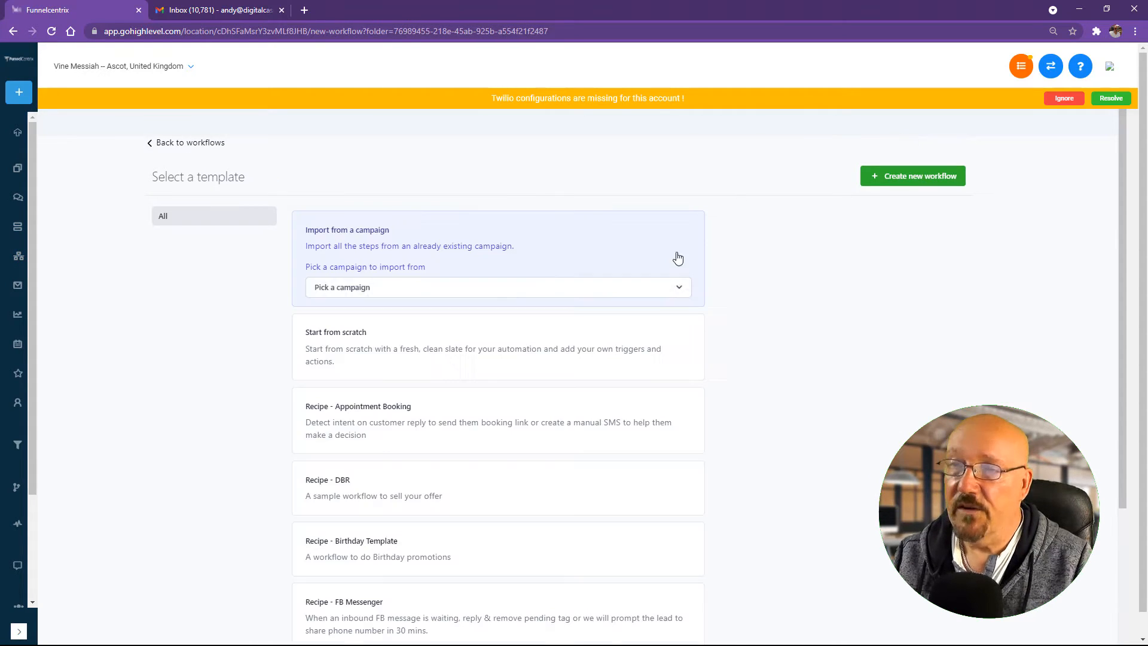
pyautogui.scroll(-4, 705, 256)
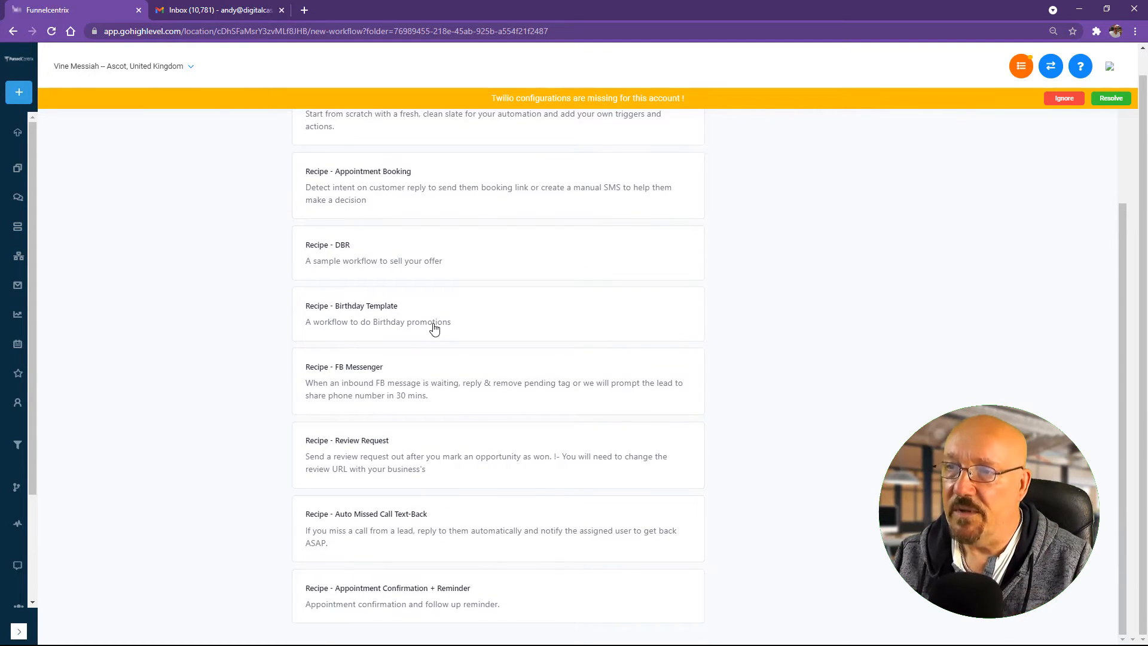
pyautogui.scroll(4, 433, 328)
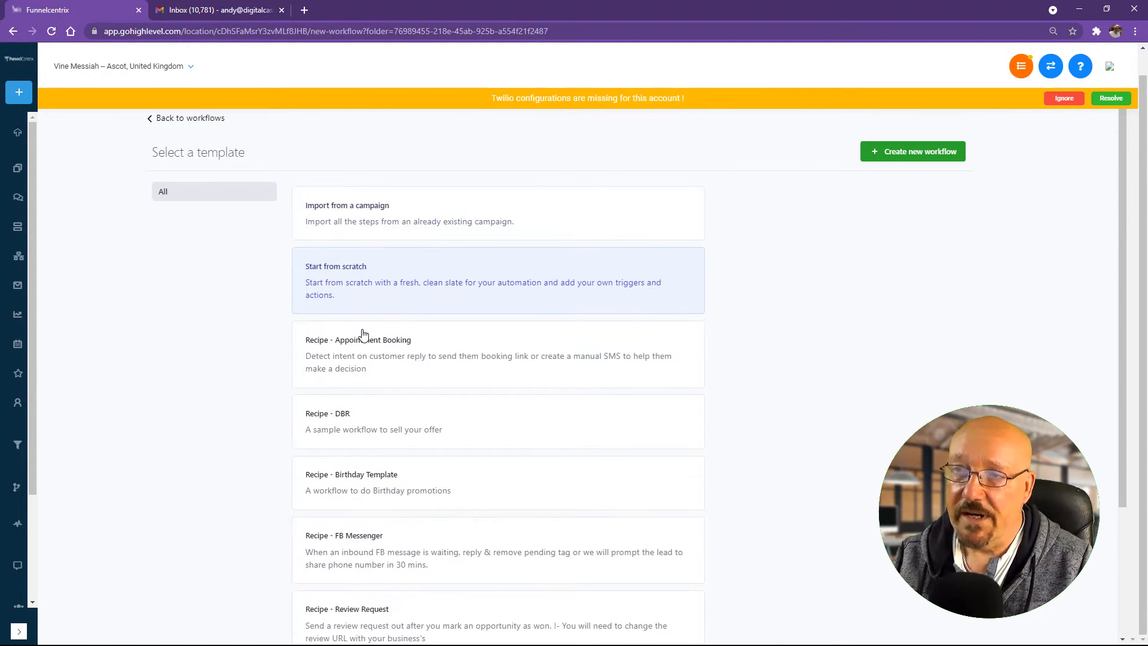
pyautogui.click(898, 160)
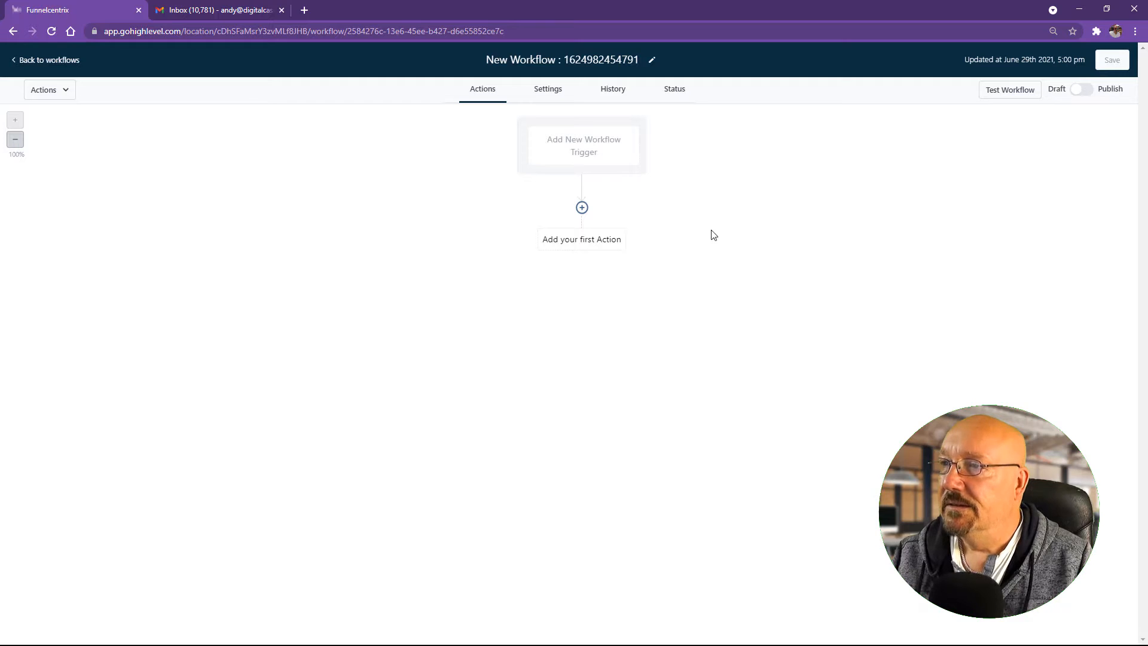
# Step: Add a workflow trigger named '[LM Test 101 Landing Page' with trigger type CRM
pyautogui.click(584, 157)
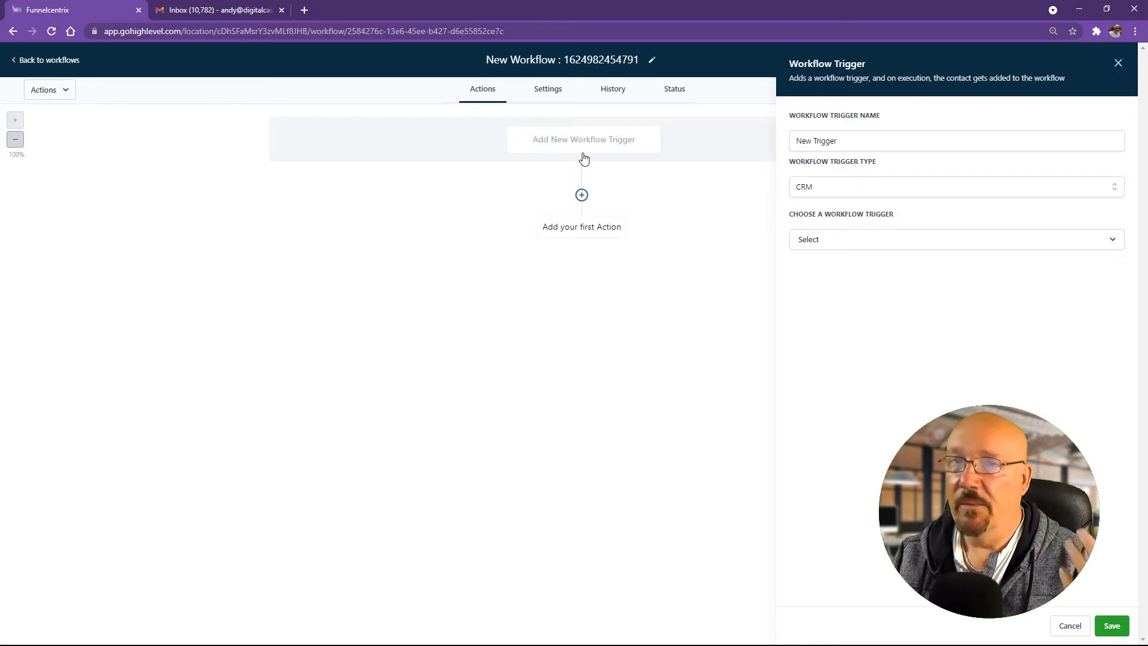
pyautogui.click(870, 140)
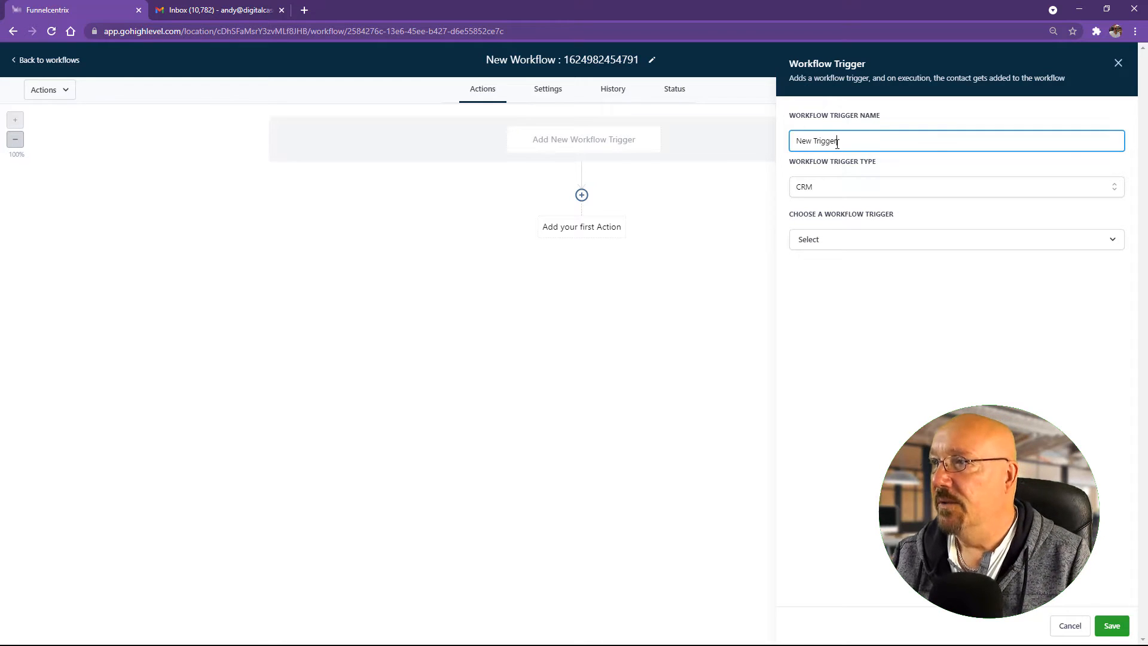
pyautogui.moveTo(836, 144); pyautogui.dragTo(747, 146)
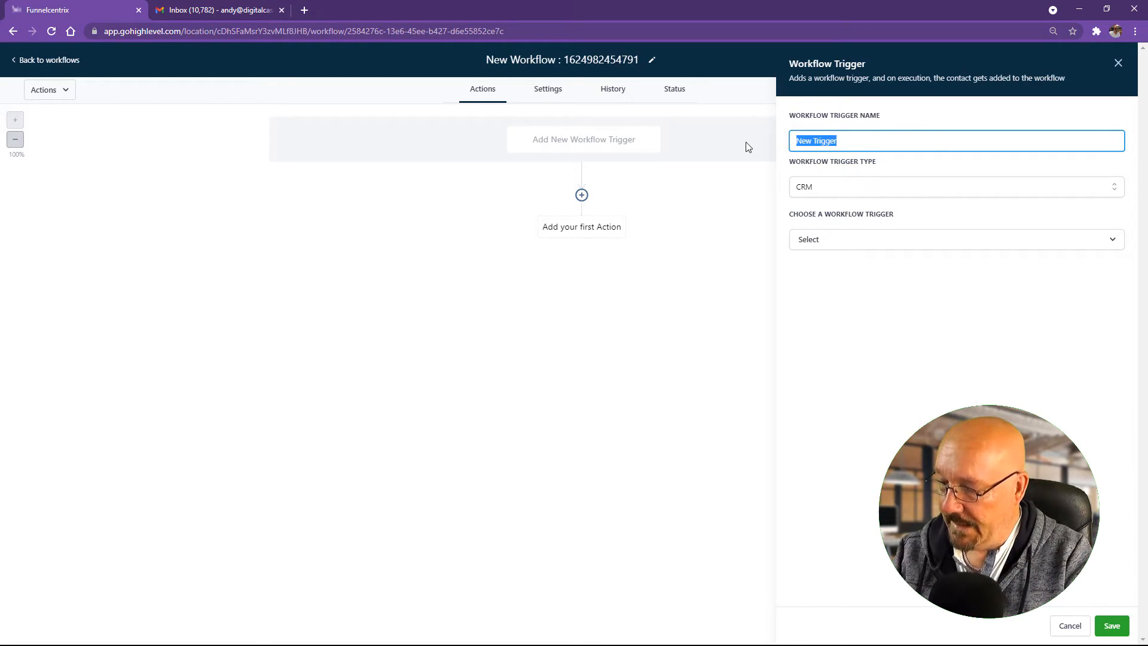
pyautogui.write('[LM')
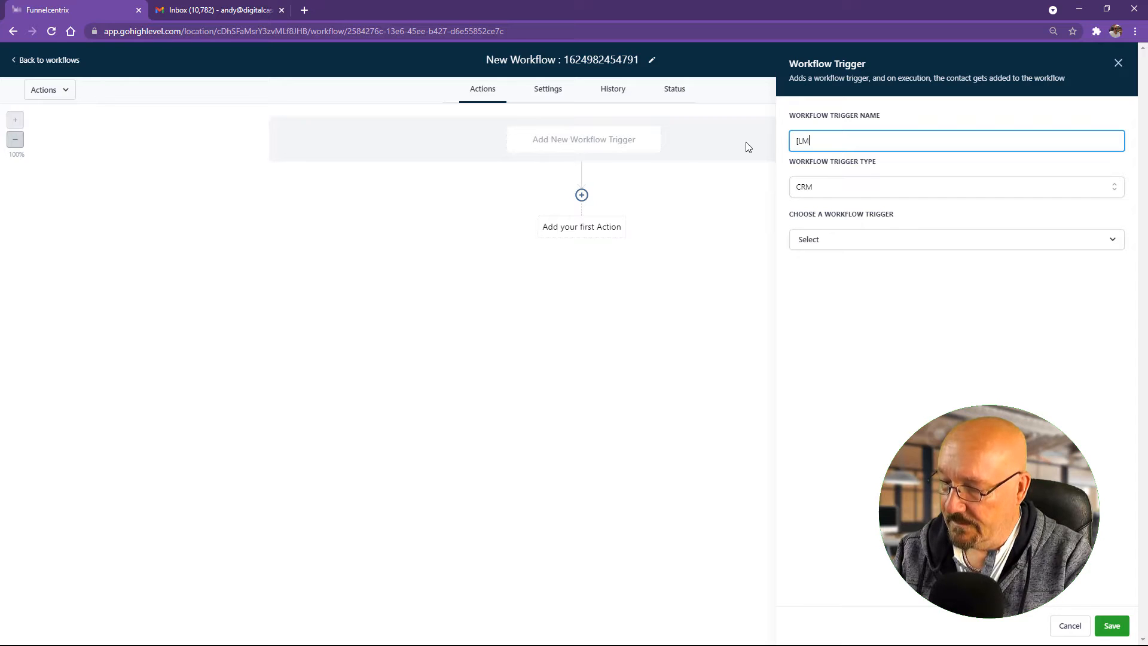
pyautogui.write(' T')
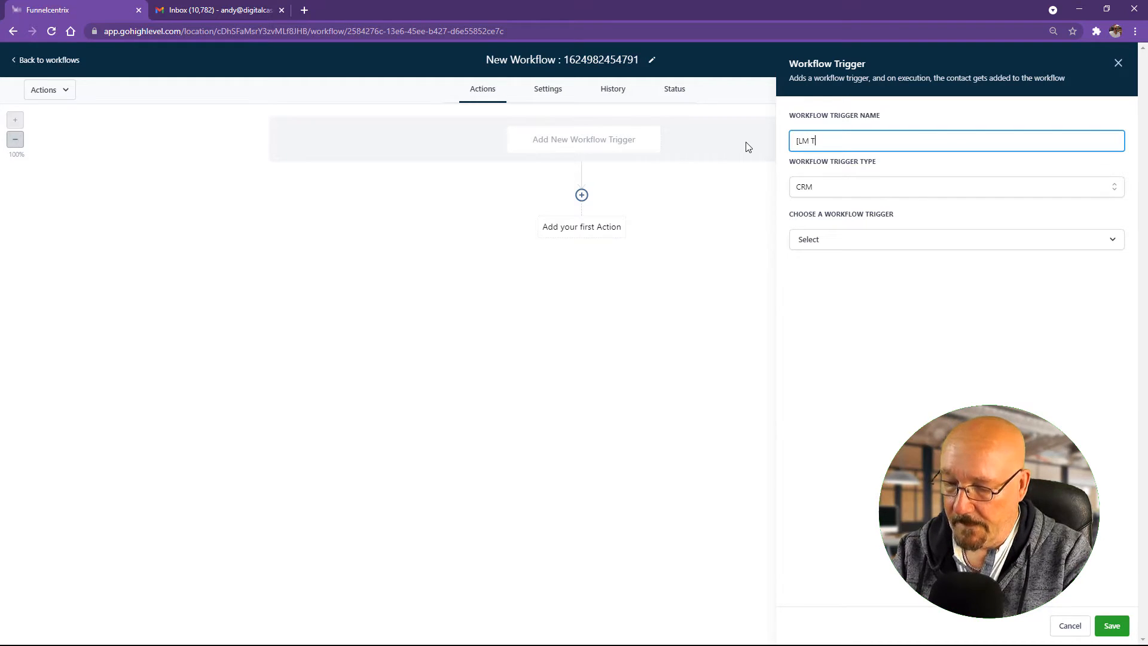
pyautogui.write('est 101')
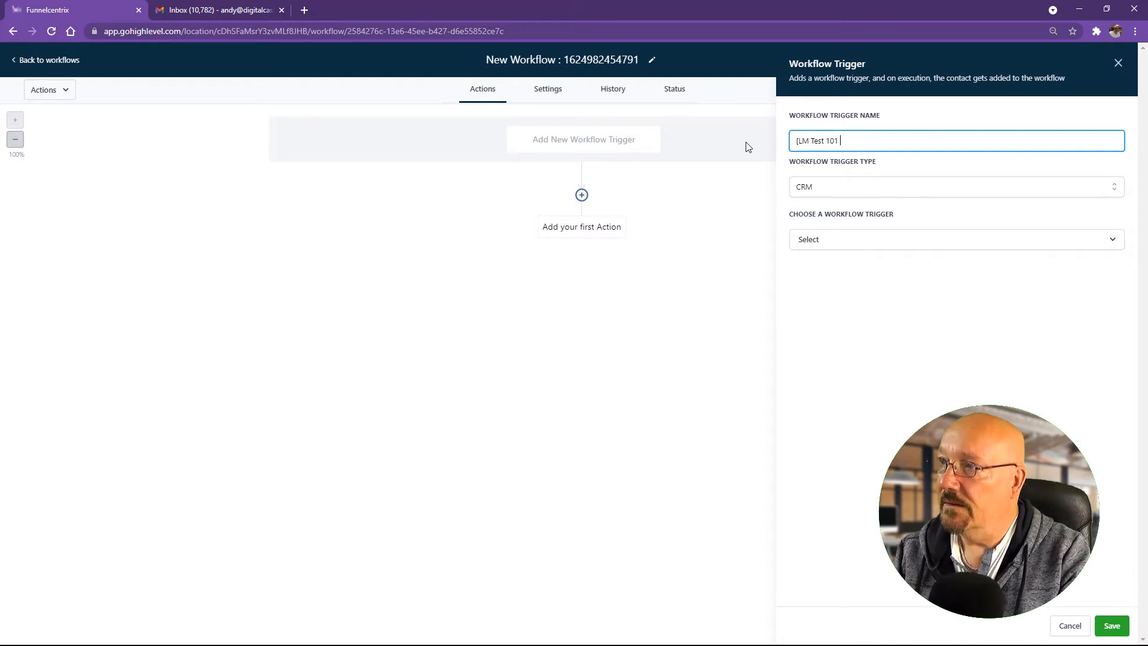
pyautogui.write(' Land')
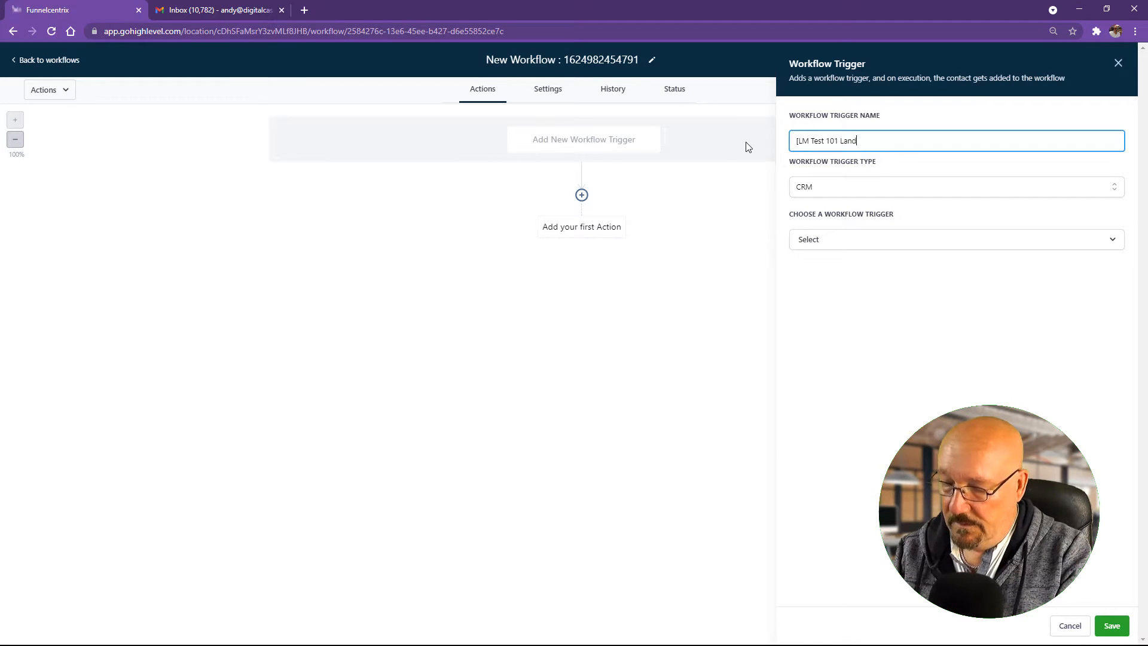
pyautogui.write('ing Page')
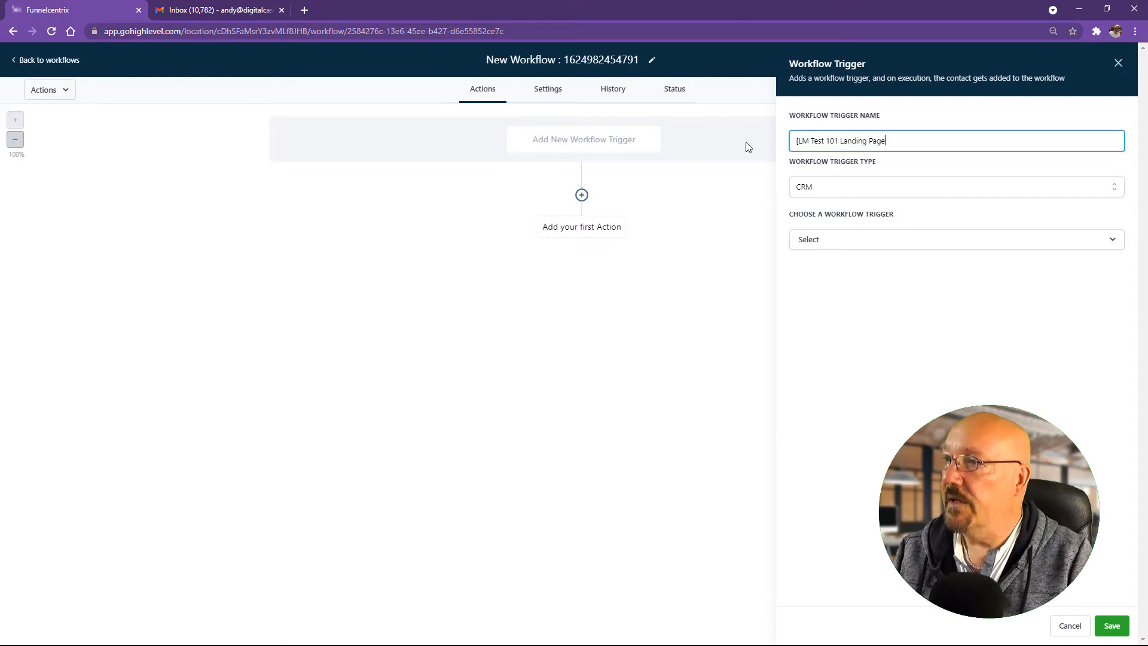
pyautogui.click(825, 193)
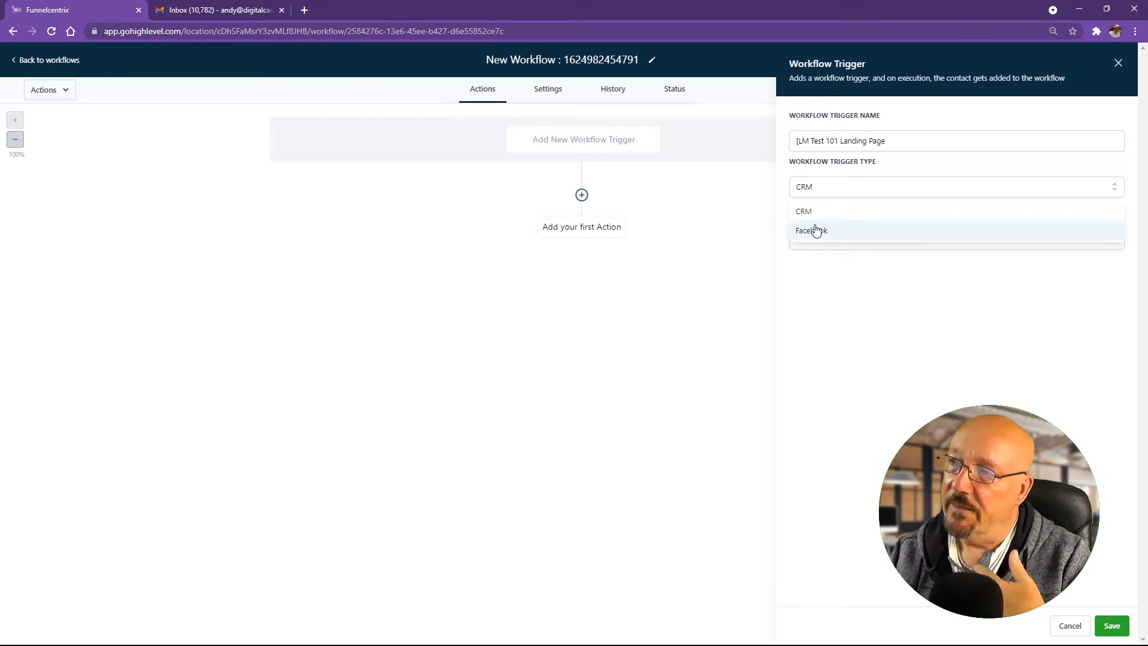
pyautogui.click(850, 206)
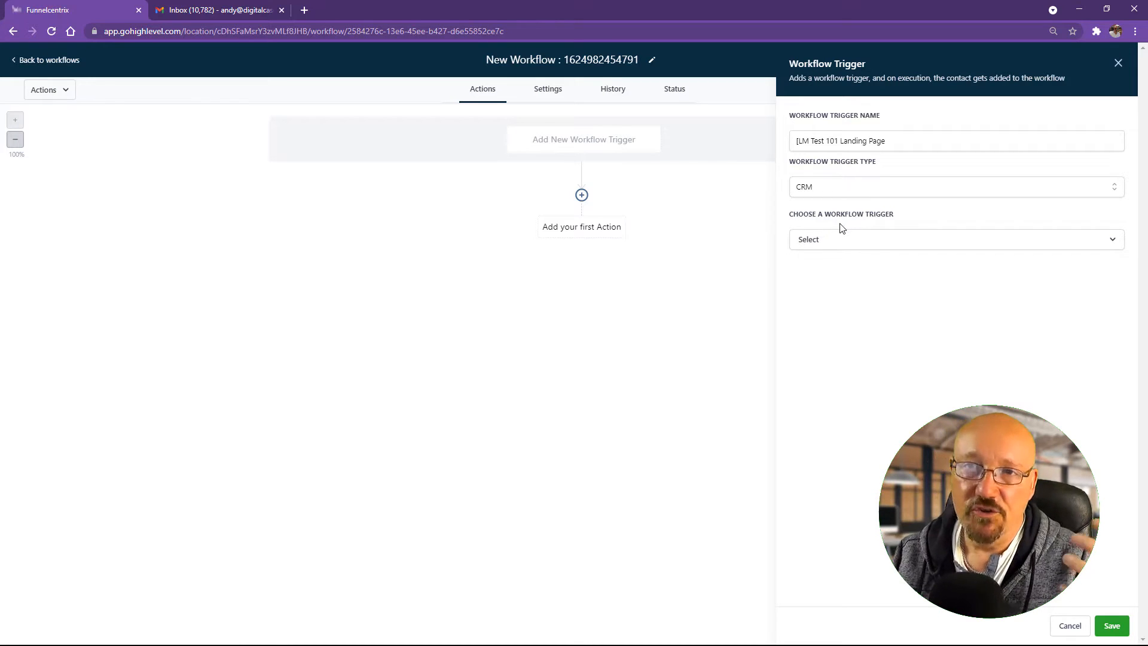
# Step: Choose Form submitted as the workflow trigger
pyautogui.click(835, 250)
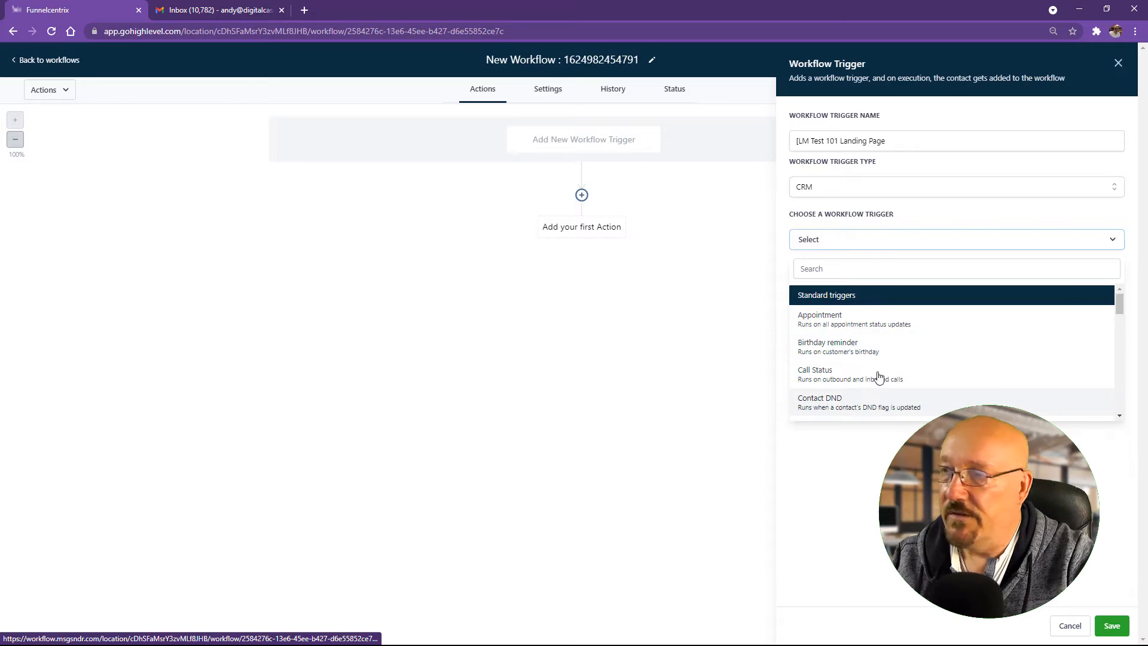
pyautogui.scroll(-1, 882, 362)
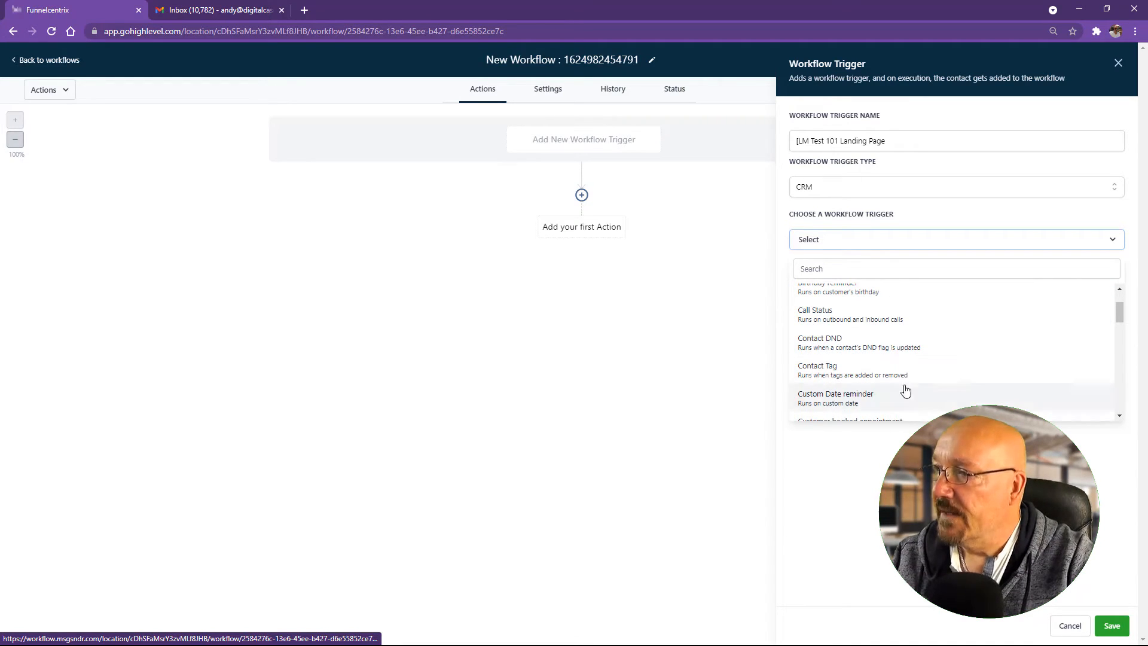
pyautogui.scroll(-1, 903, 392)
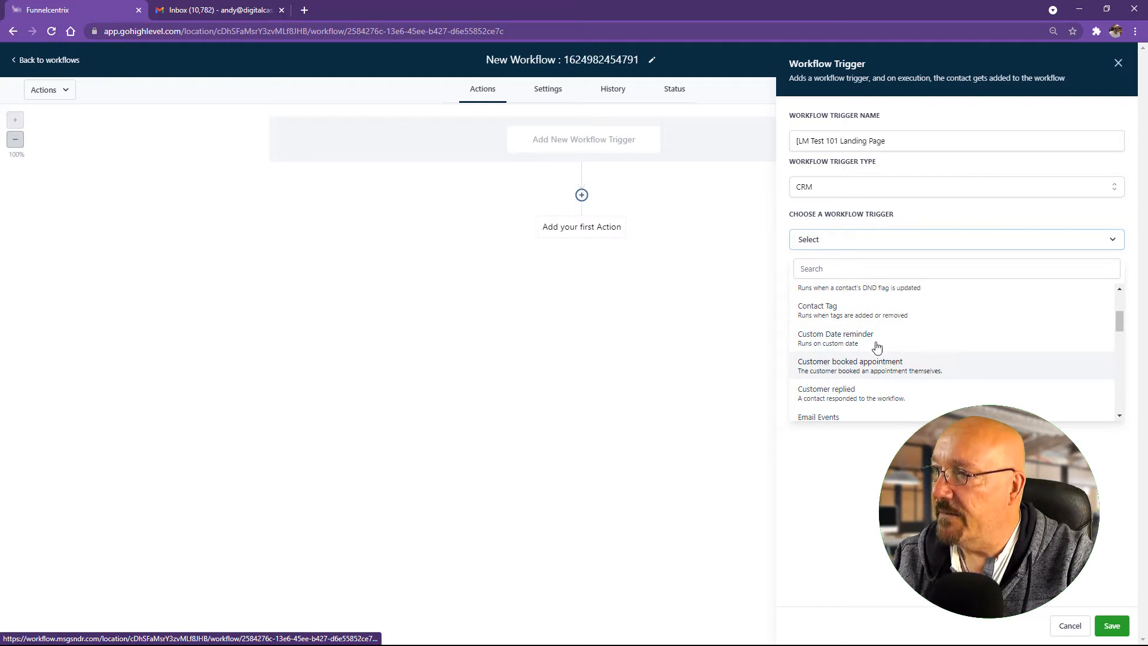
pyautogui.scroll(-1, 967, 393)
pyautogui.scroll(-6, 966, 393)
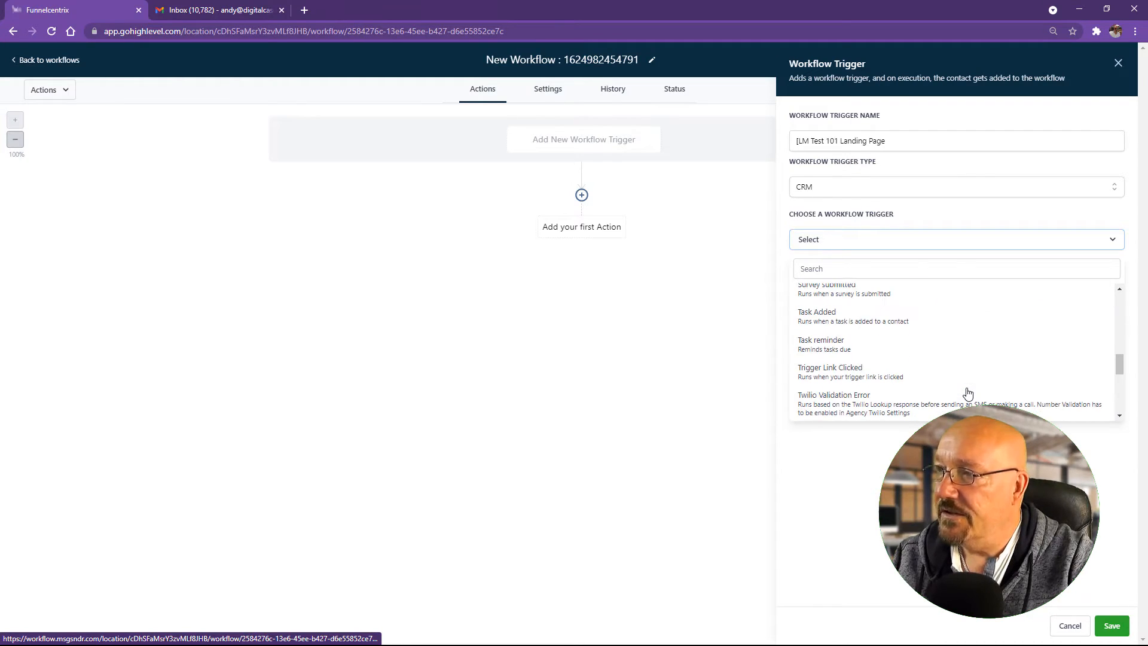
pyautogui.scroll(-1, 968, 393)
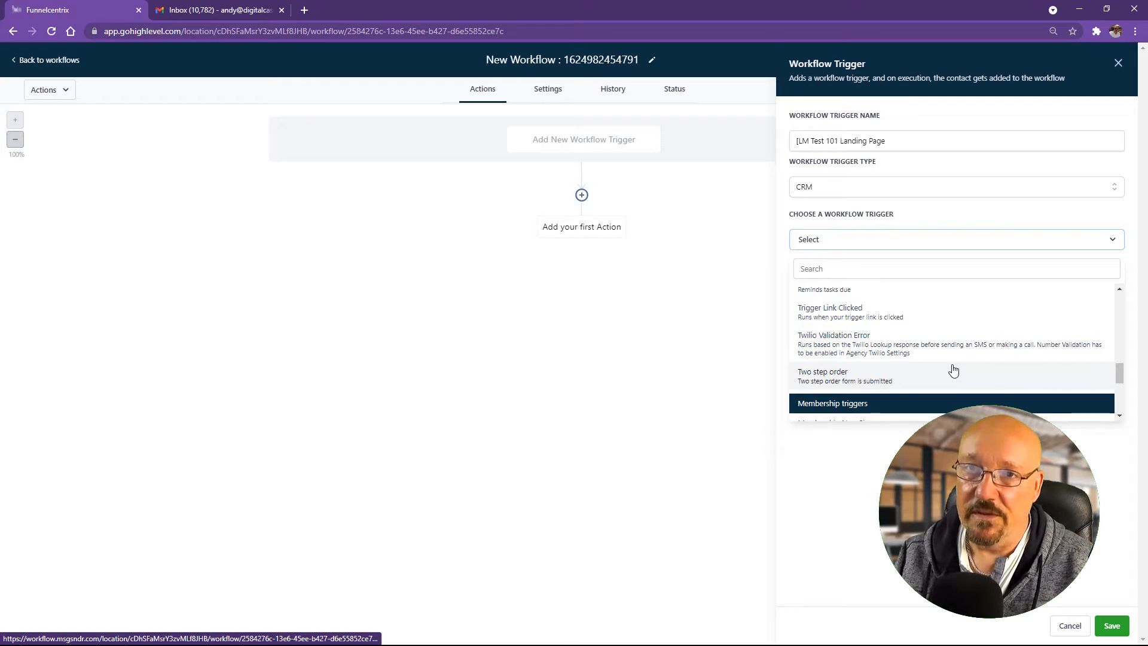
pyautogui.scroll(-2, 932, 359)
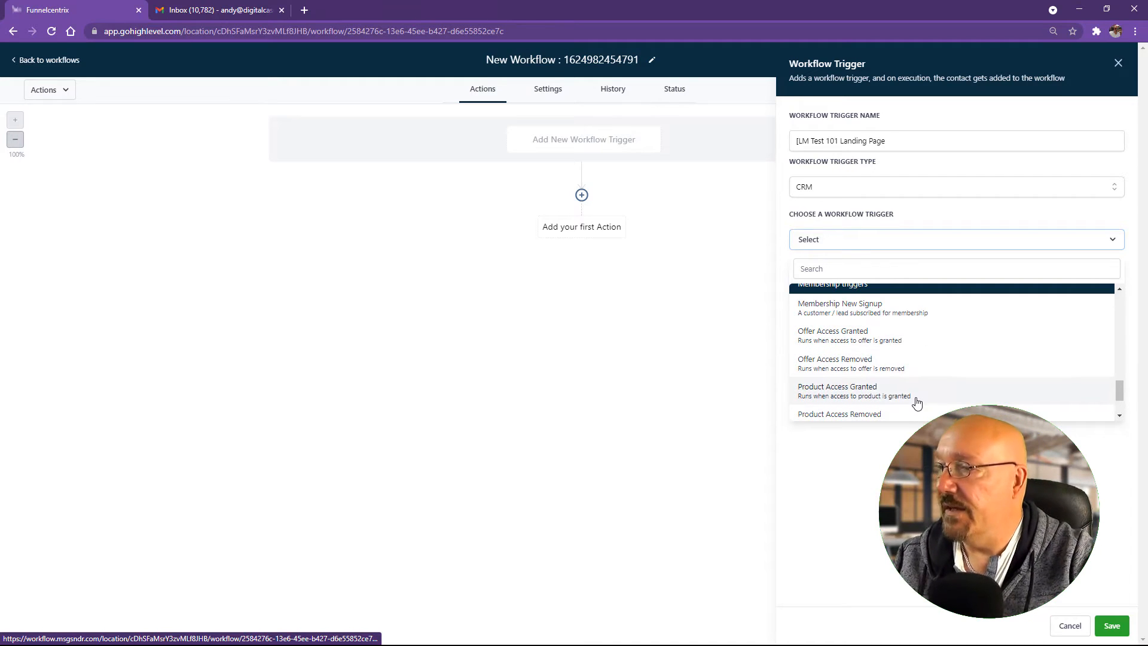
pyautogui.scroll(5, 920, 403)
pyautogui.scroll(3, 920, 399)
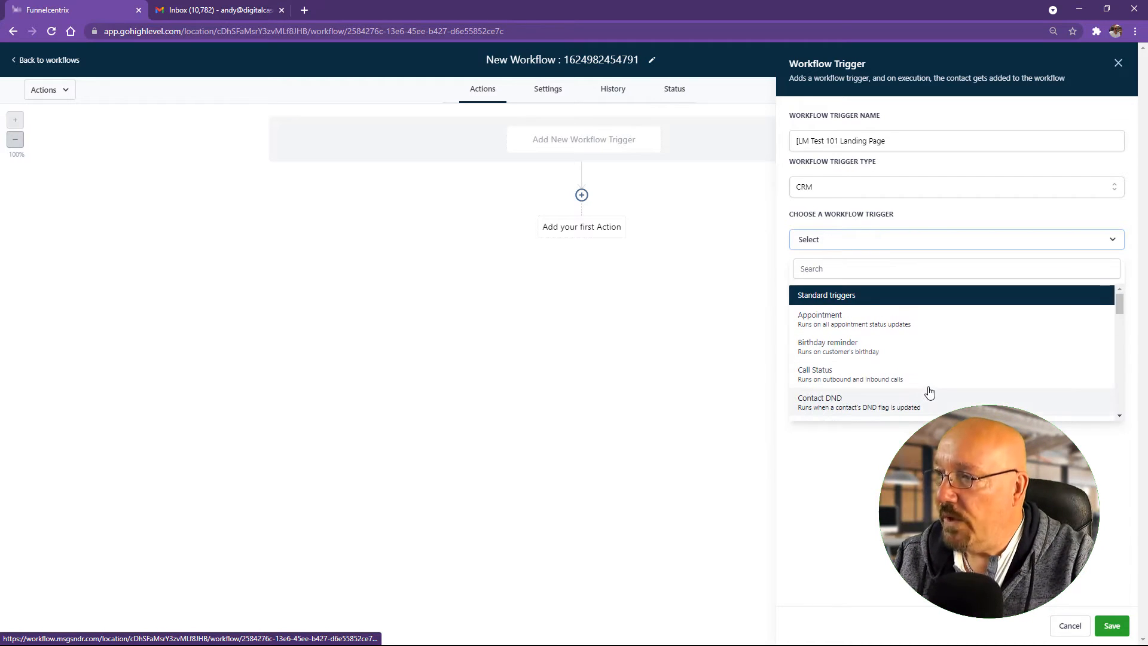
pyautogui.scroll(-3, 928, 394)
pyautogui.scroll(-1, 930, 392)
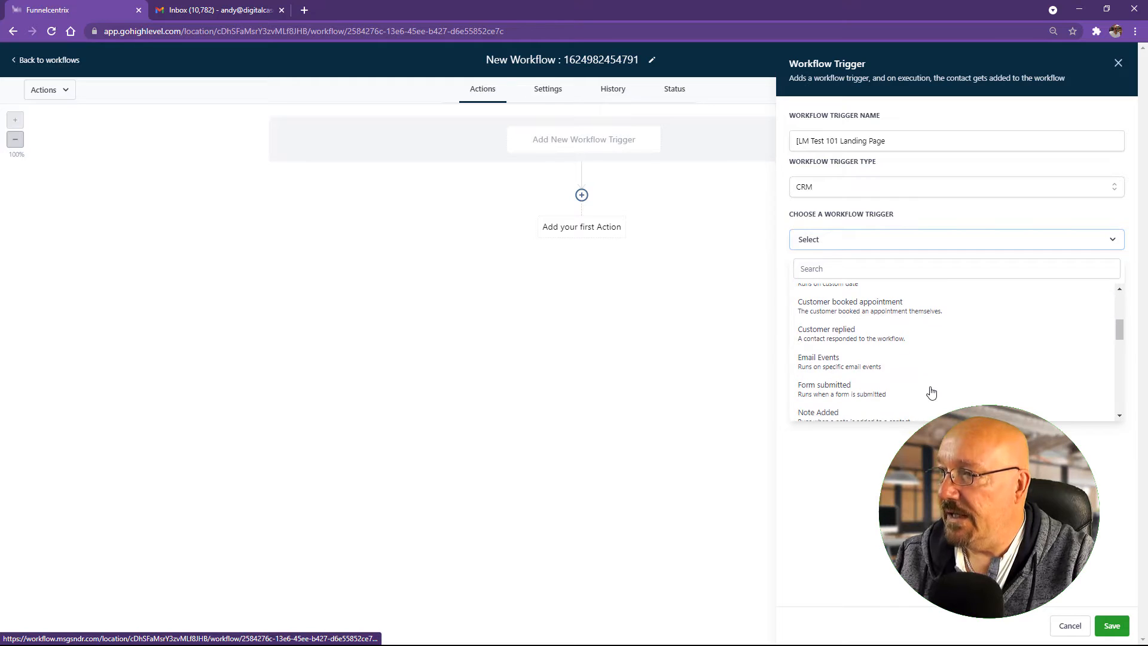
pyautogui.scroll(-1, 930, 392)
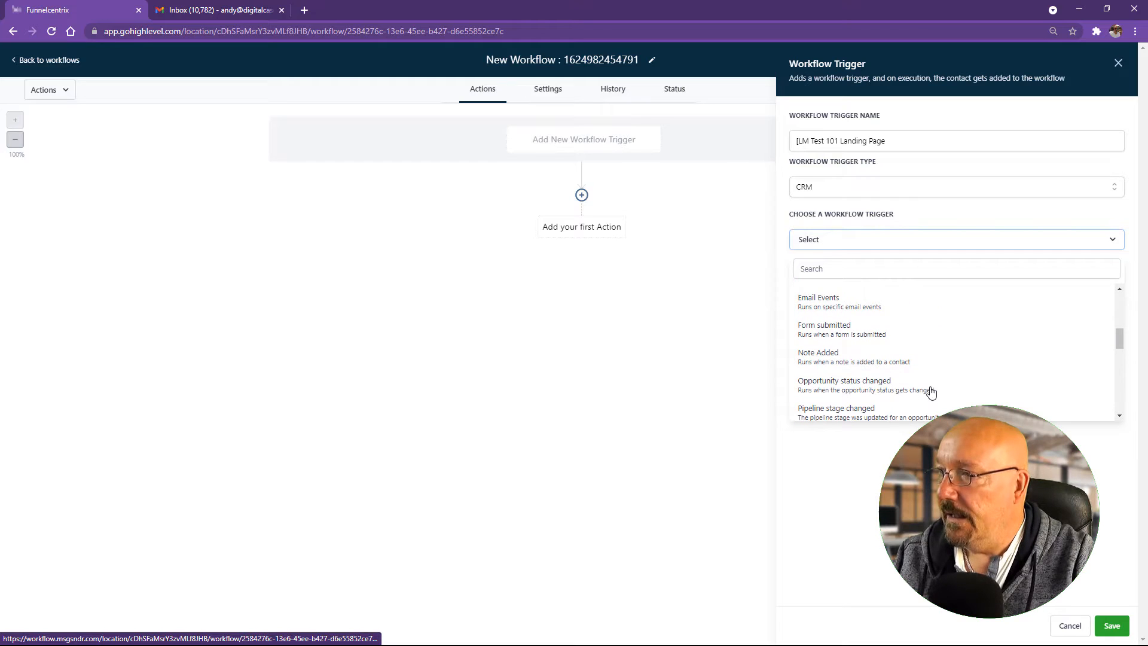
pyautogui.click(831, 332)
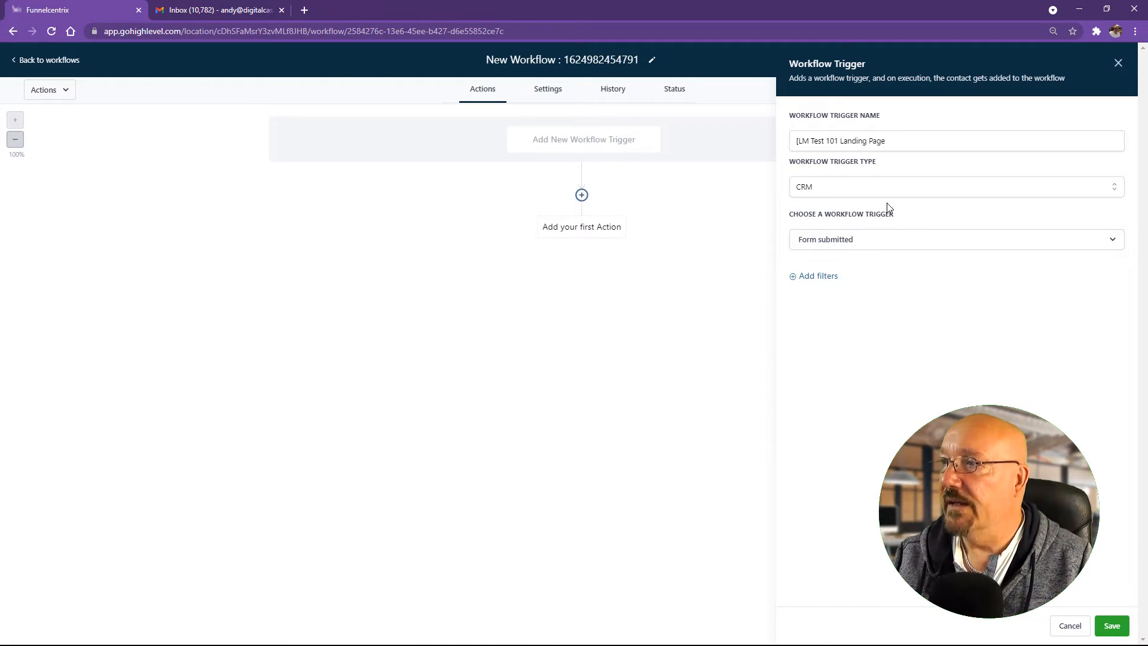
# Step: Add a 'Form is Test 101 Form [LM]' filter to the trigger and save it
pyautogui.click(818, 280)
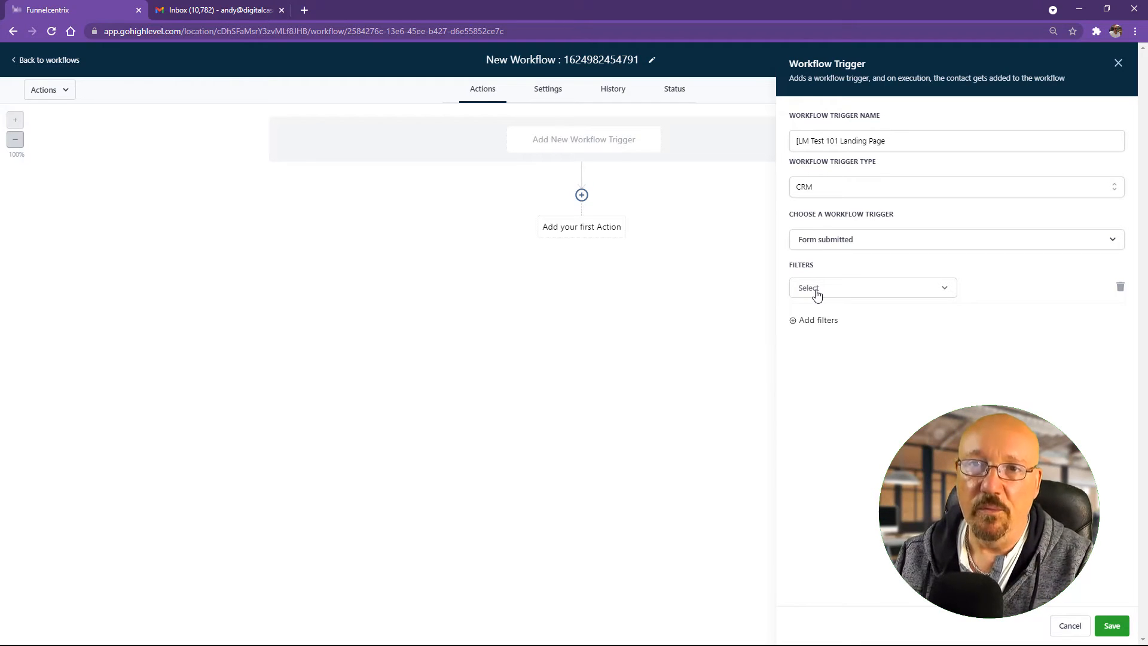
pyautogui.click(817, 295)
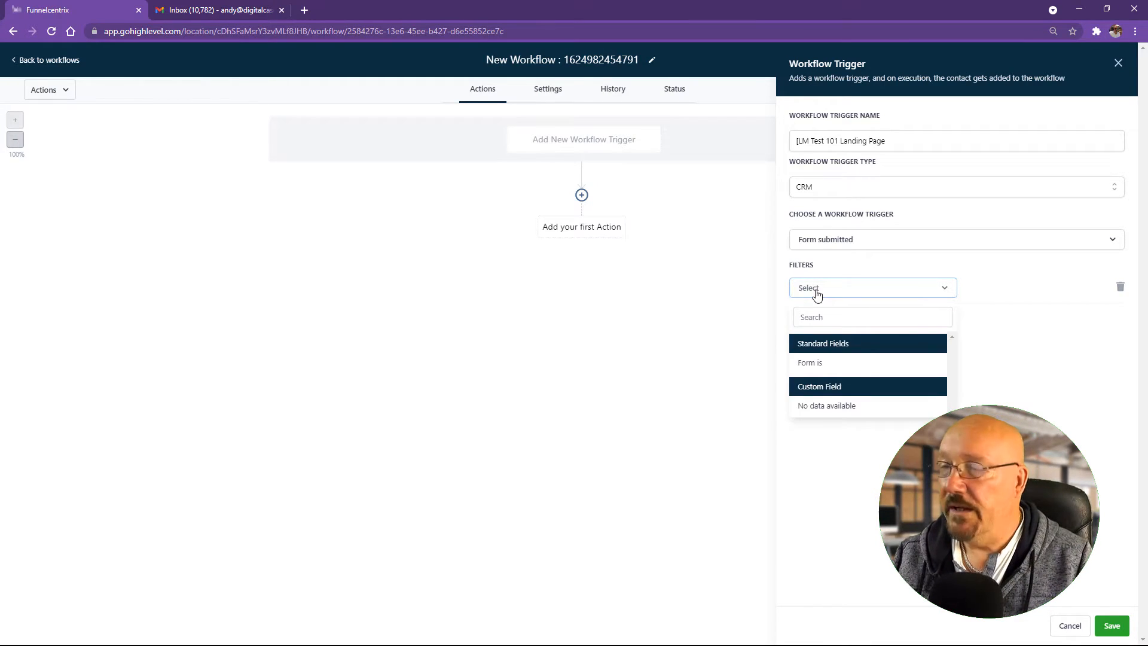
pyautogui.click(825, 365)
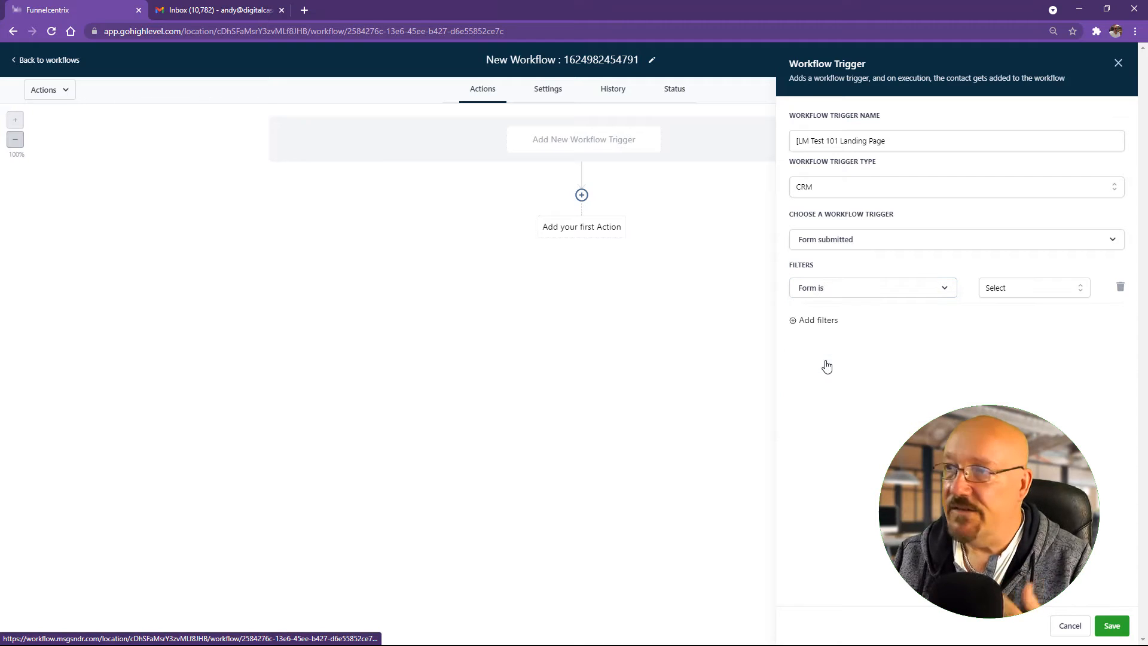
pyautogui.click(1020, 293)
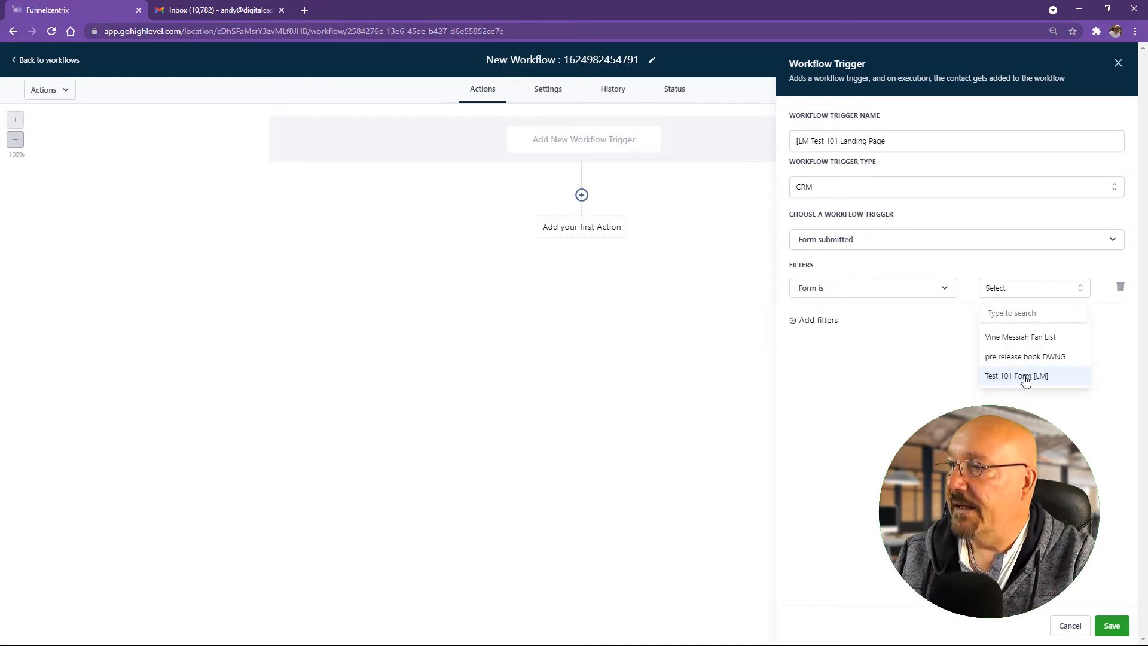
pyautogui.click(1026, 376)
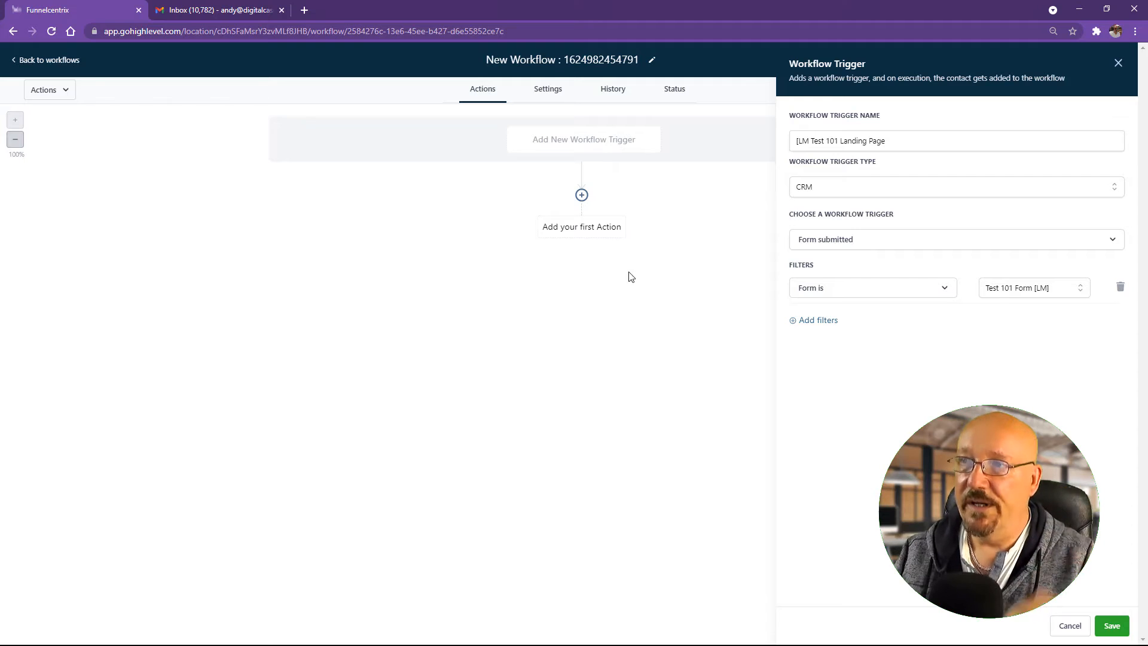
pyautogui.click(1110, 626)
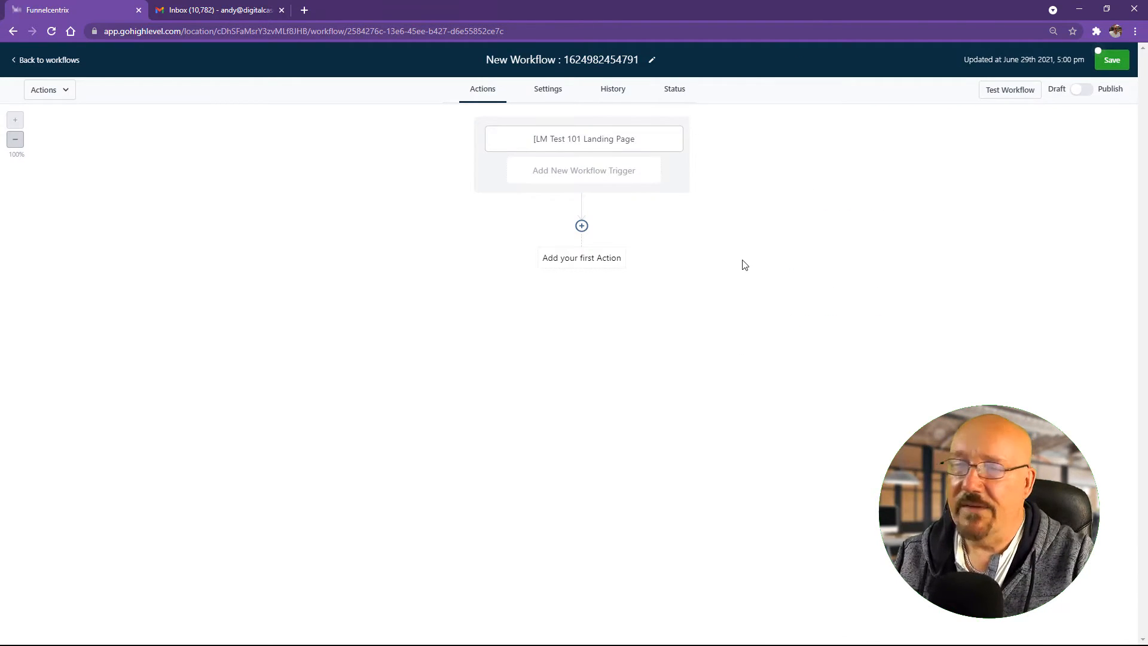
# Step: Add a 1-minute Wait step after the landing-page trigger, with Advance Window left off
pyautogui.click(581, 228)
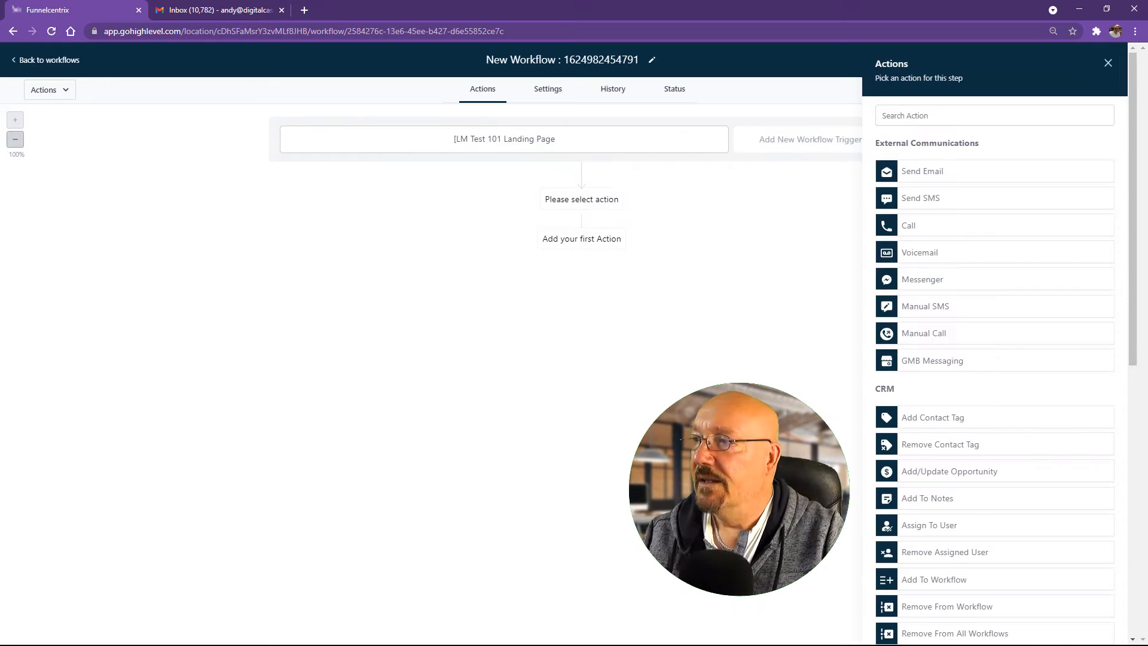
pyautogui.scroll(-8, 933, 514)
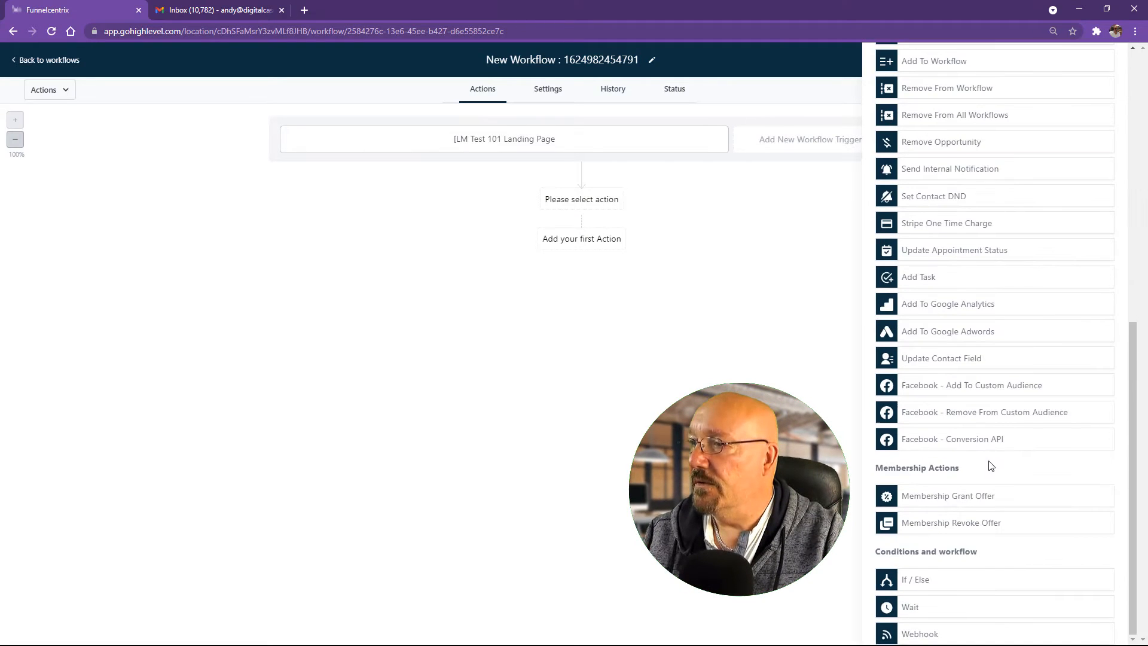
pyautogui.click(945, 610)
pyautogui.moveTo(847, 218); pyautogui.dragTo(785, 226)
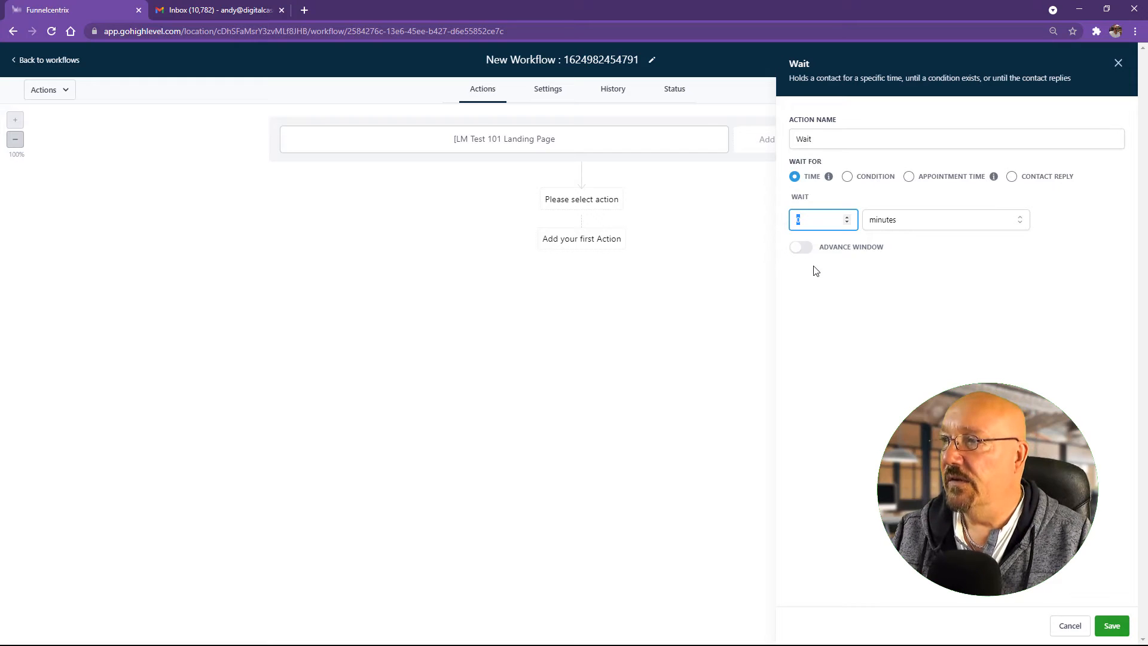
pyautogui.click(847, 218)
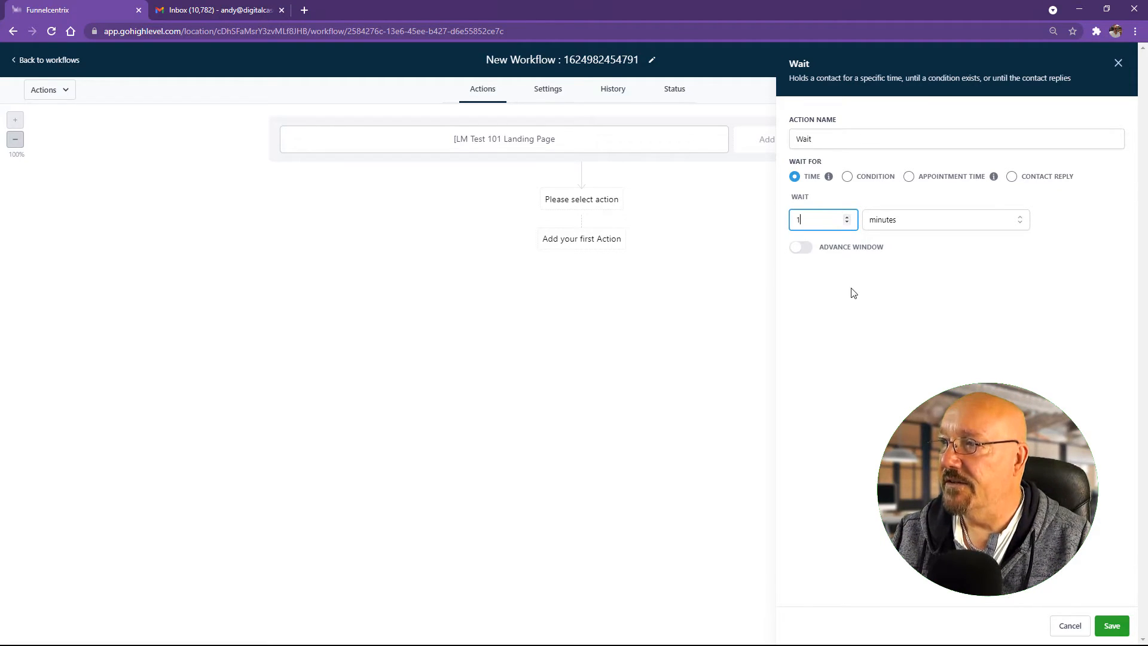
pyautogui.click(873, 289)
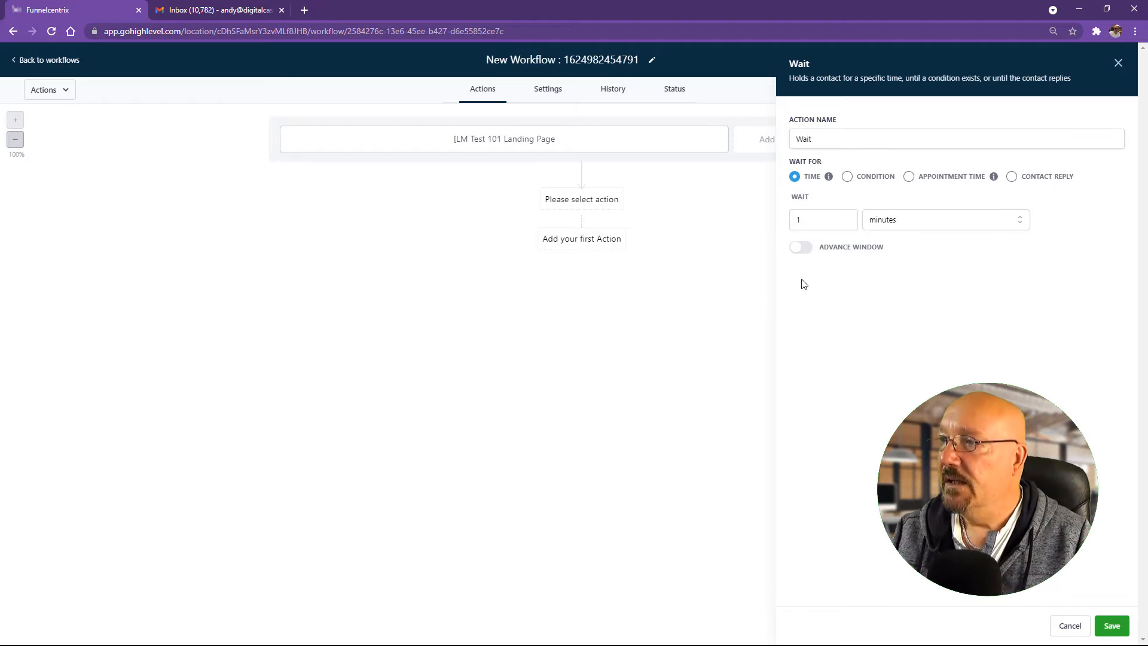
pyautogui.click(801, 248)
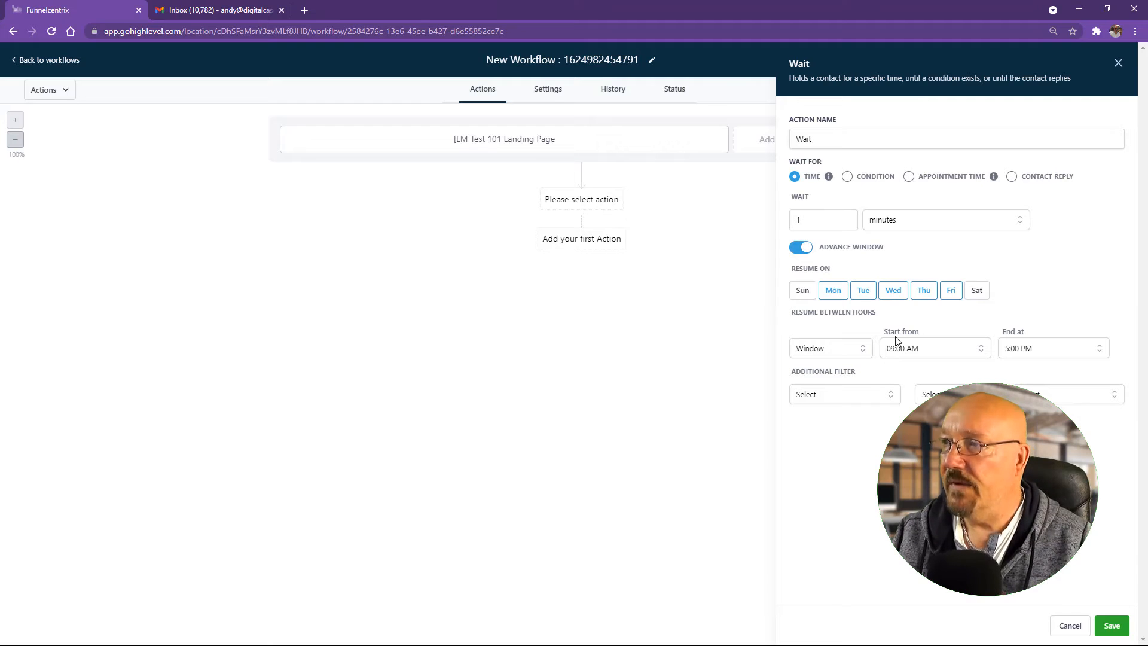
pyautogui.click(795, 249)
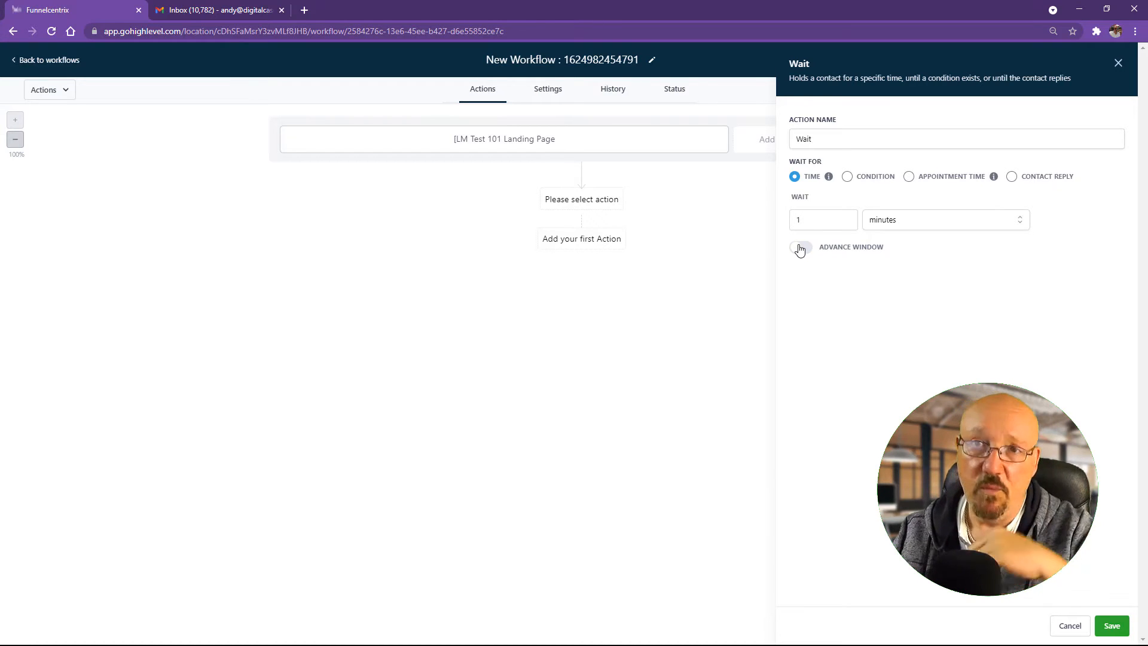
pyautogui.click(1112, 627)
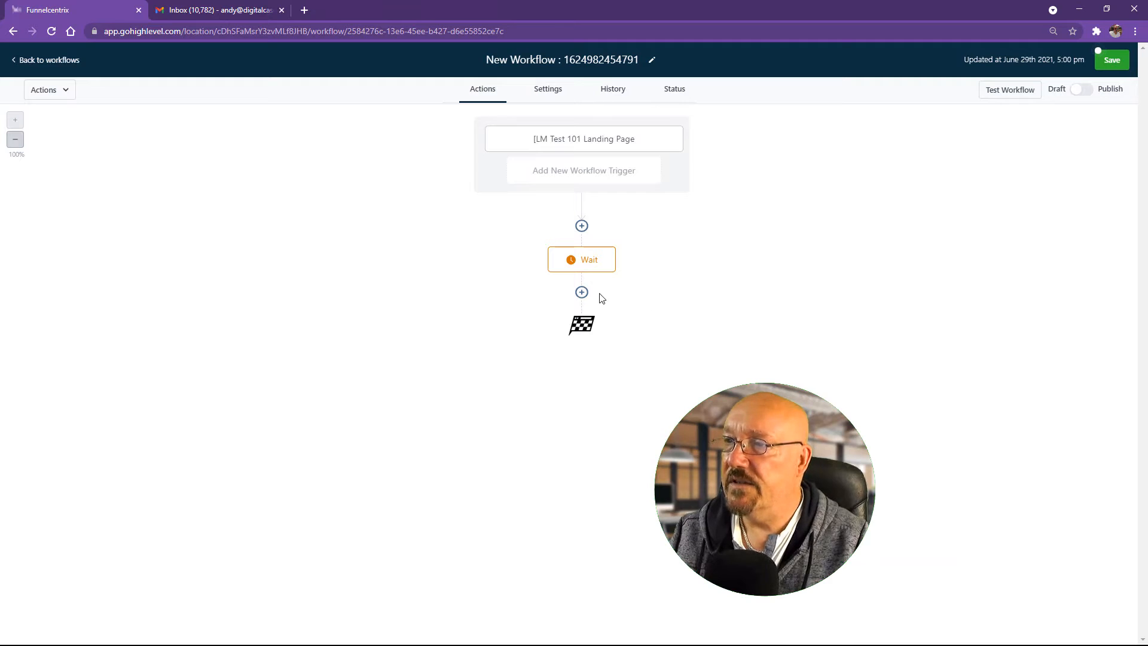
pyautogui.click(582, 293)
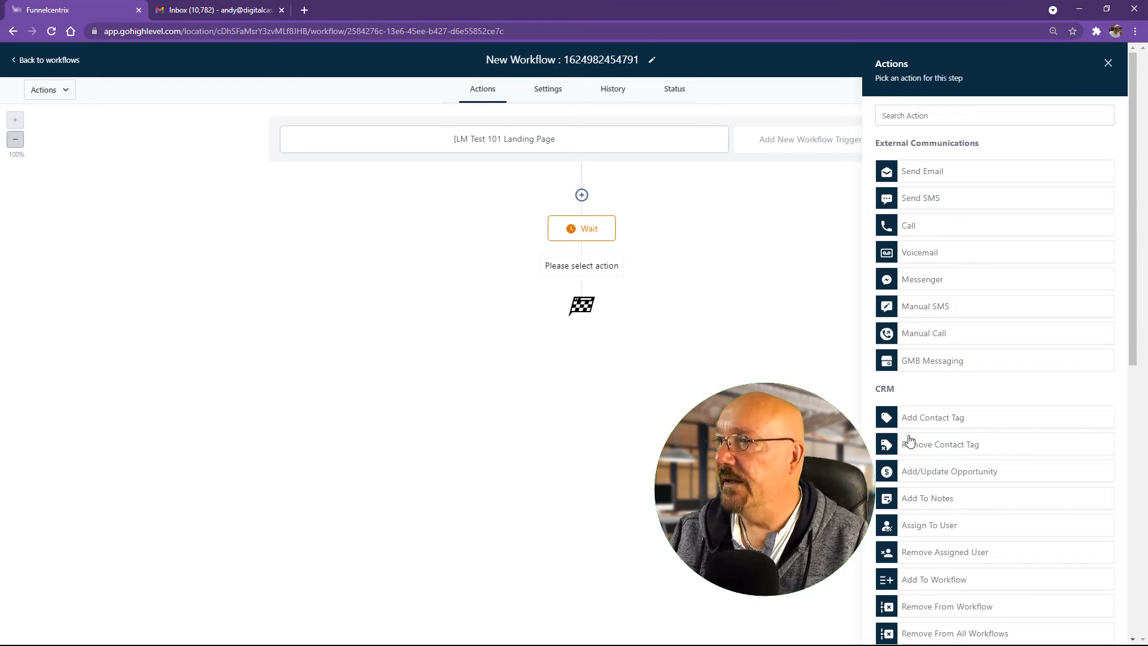
# Step: Add an Email action with sender name 'Funnelcentrix' and the support sender email address
pyautogui.click(946, 174)
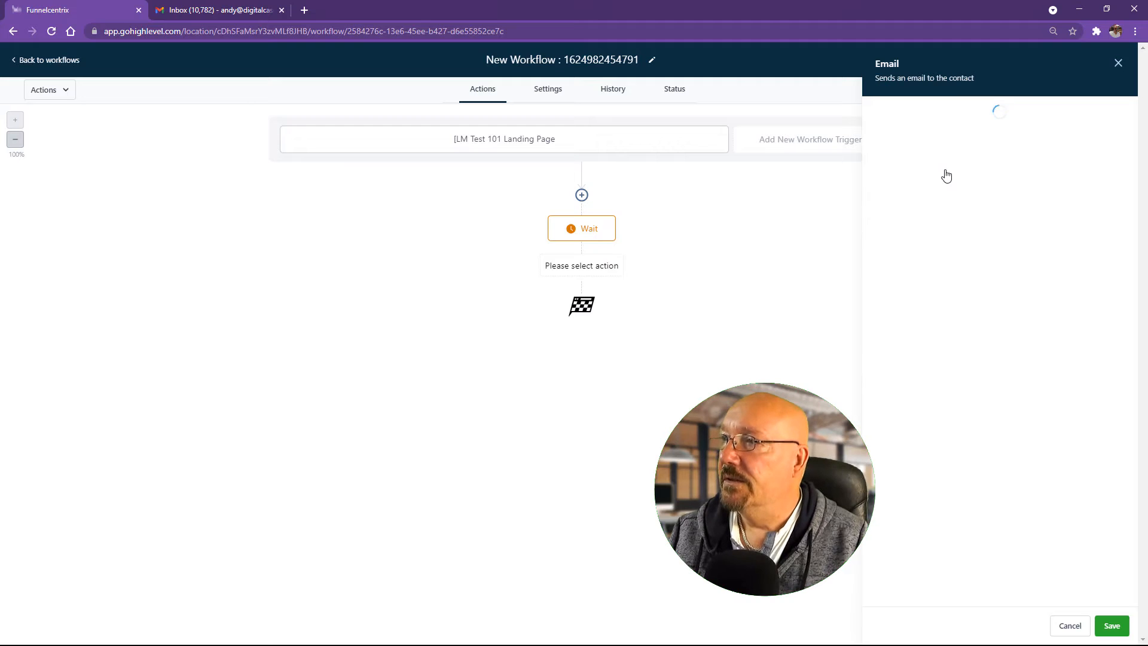
pyautogui.click(908, 203)
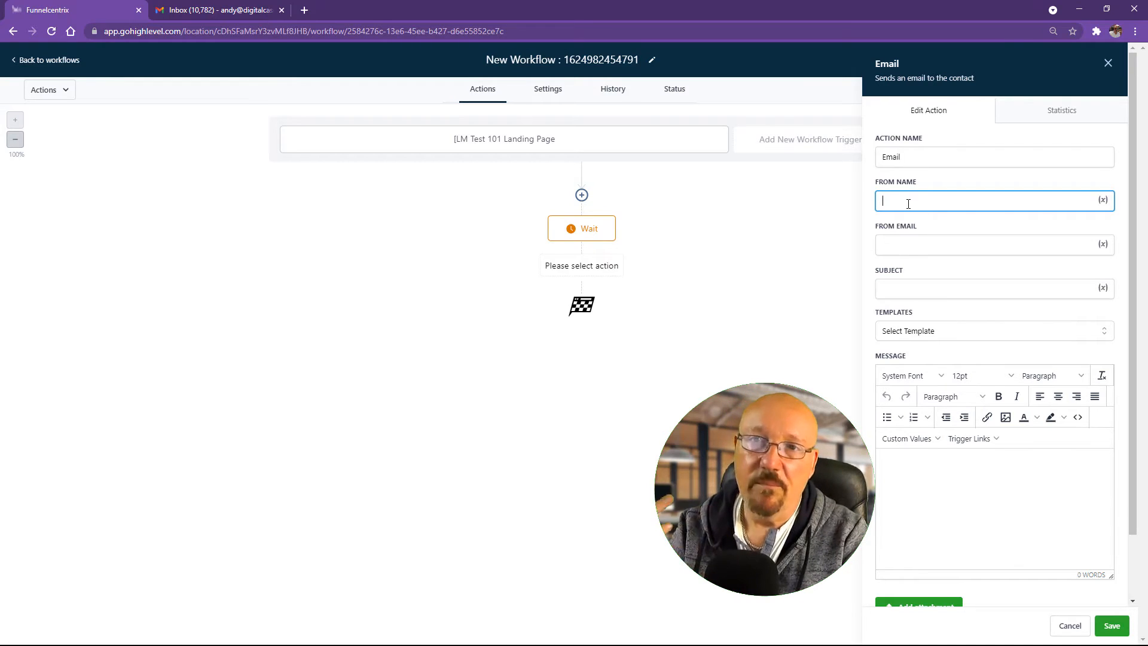
pyautogui.write('Funn')
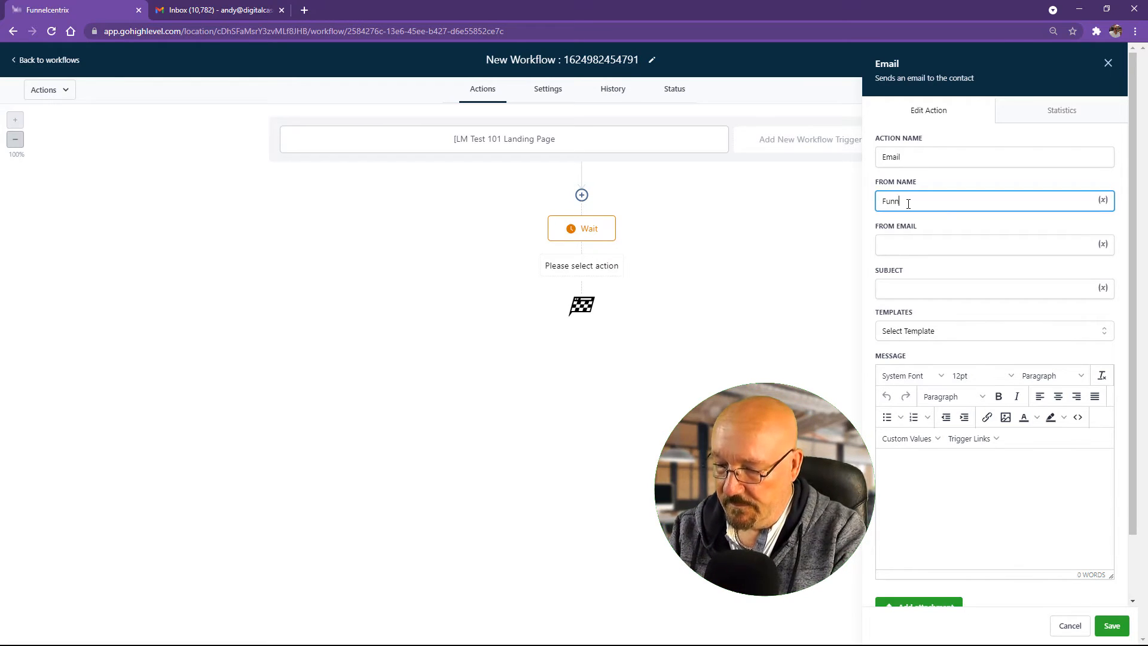
pyautogui.write('elcentrix')
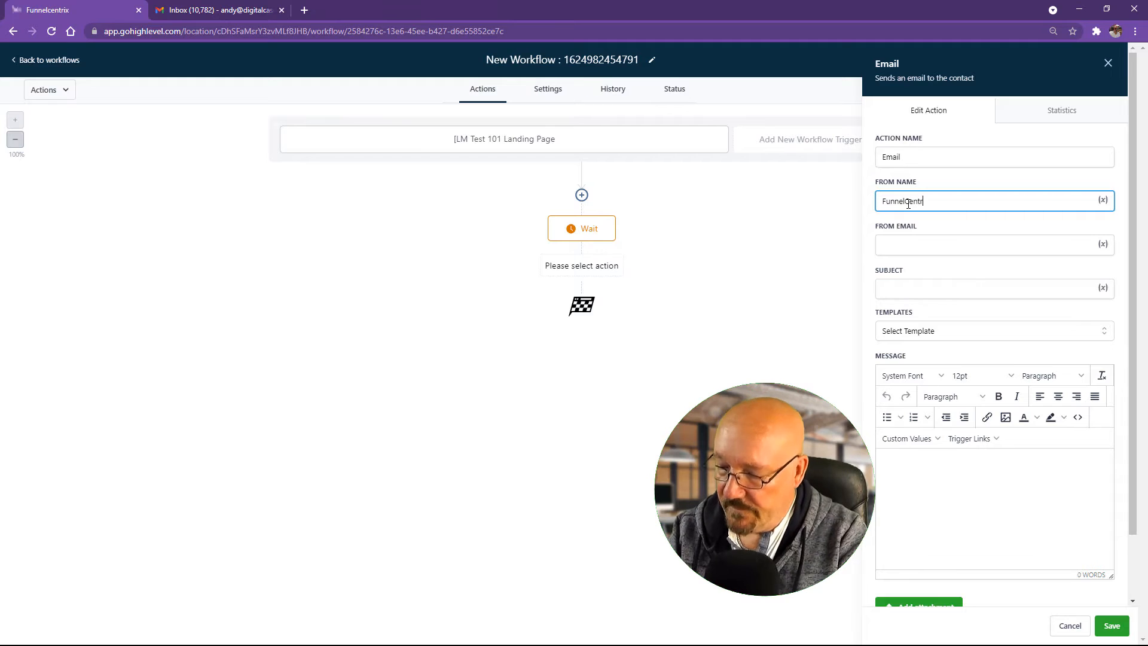
pyautogui.click(909, 247)
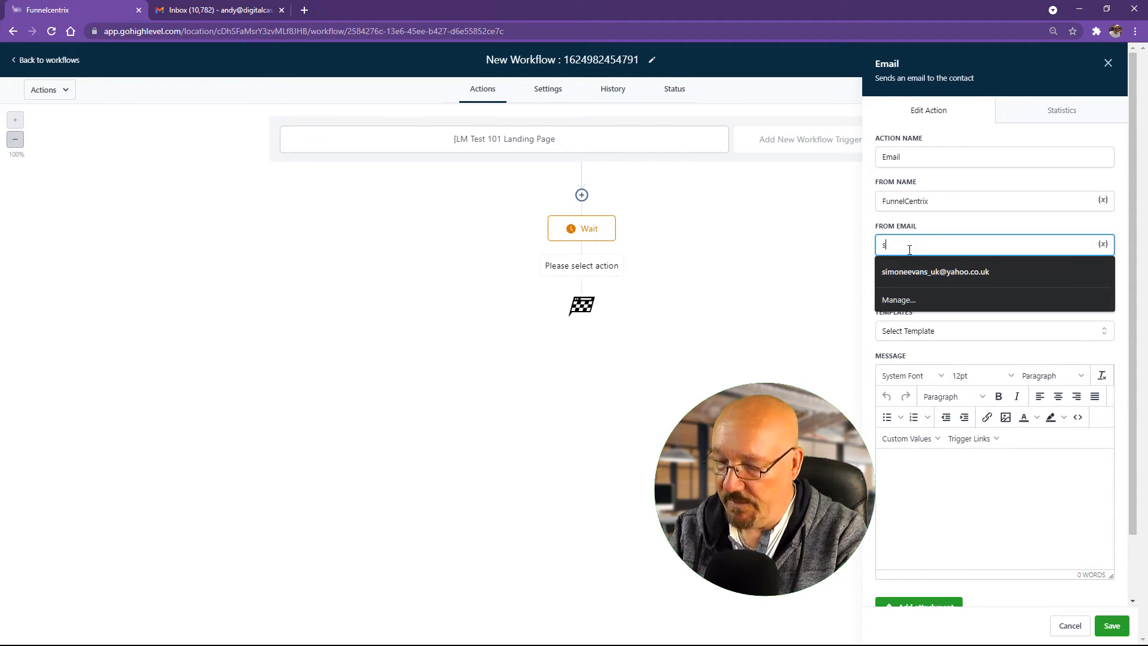
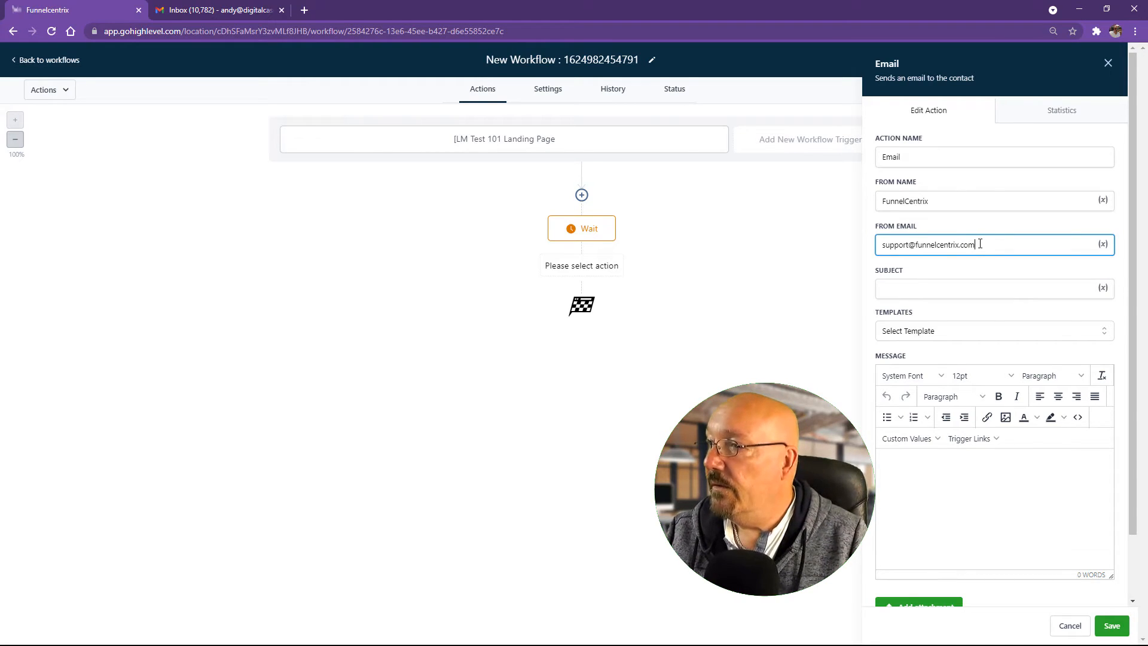
pyautogui.tripleClick(906, 251)
pyautogui.click(1008, 246)
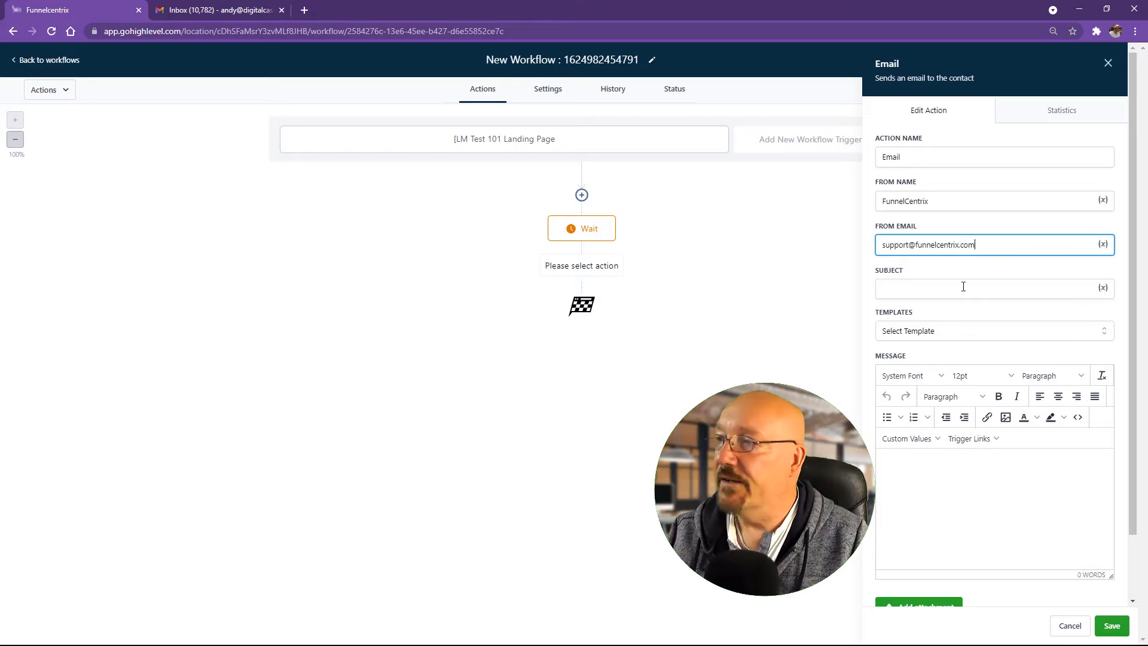
# Step: Enter the subject 'You Download Is Waiting [FunnelCentrix]' and place the cursor in the message body
pyautogui.click(943, 291)
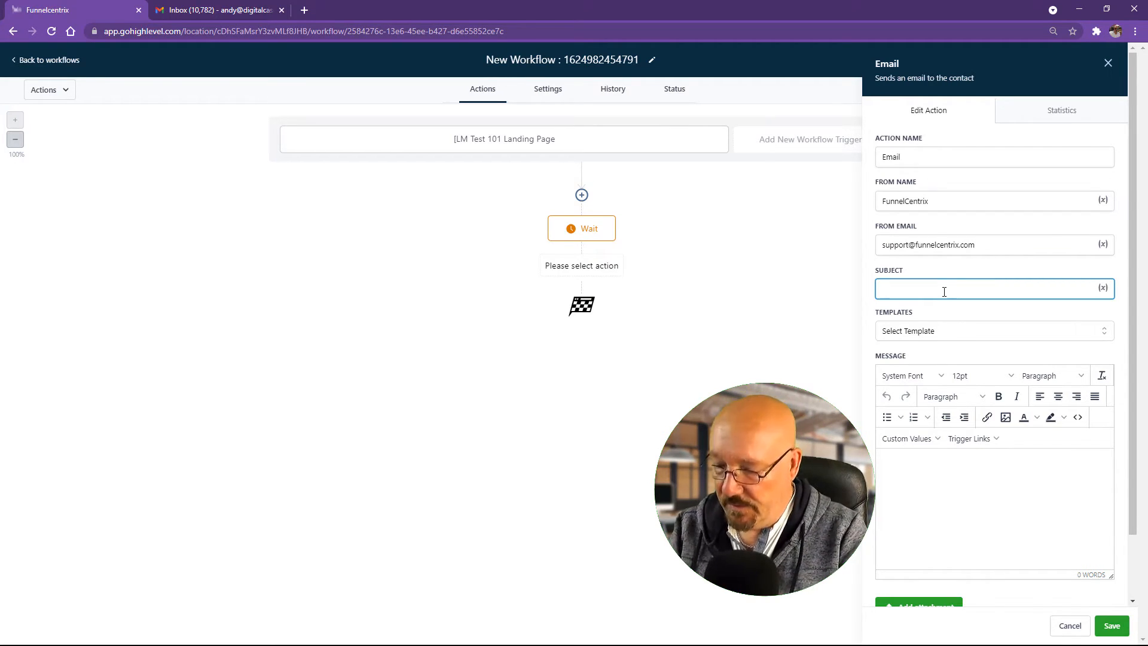
pyautogui.write('You')
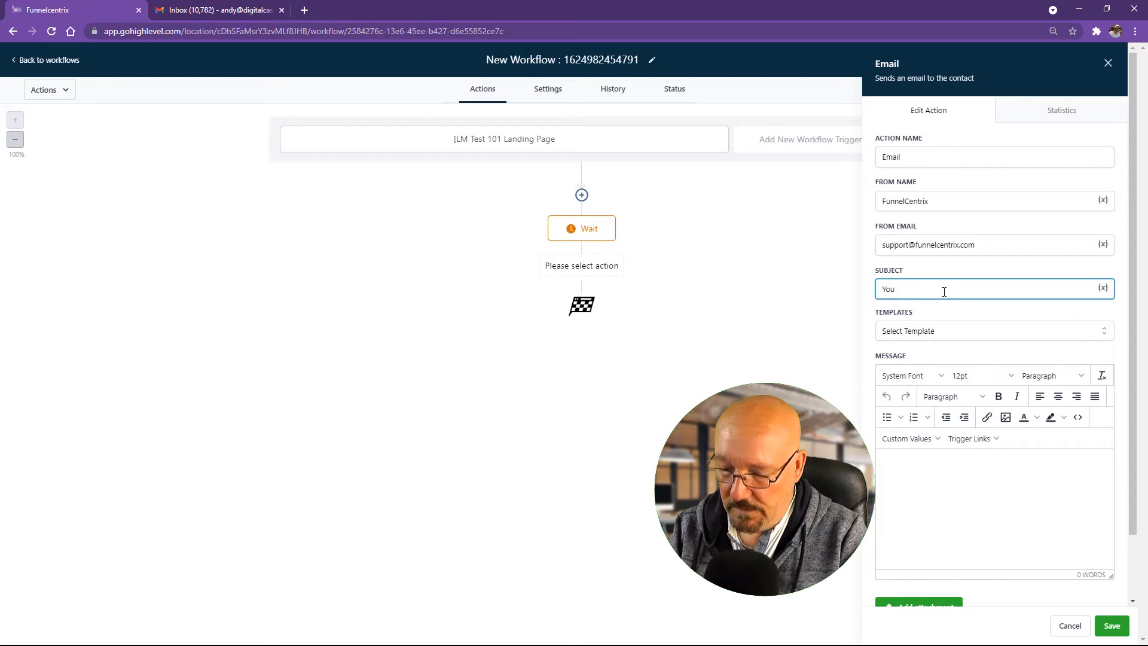
pyautogui.write(' Downlo')
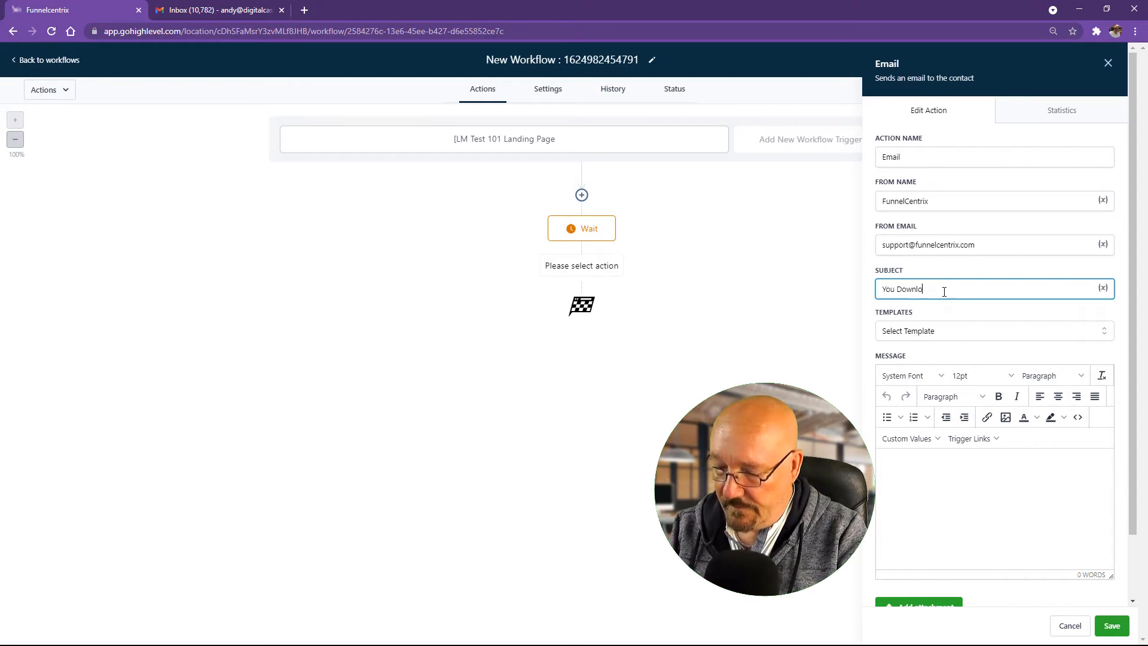
pyautogui.write('ad Is W')
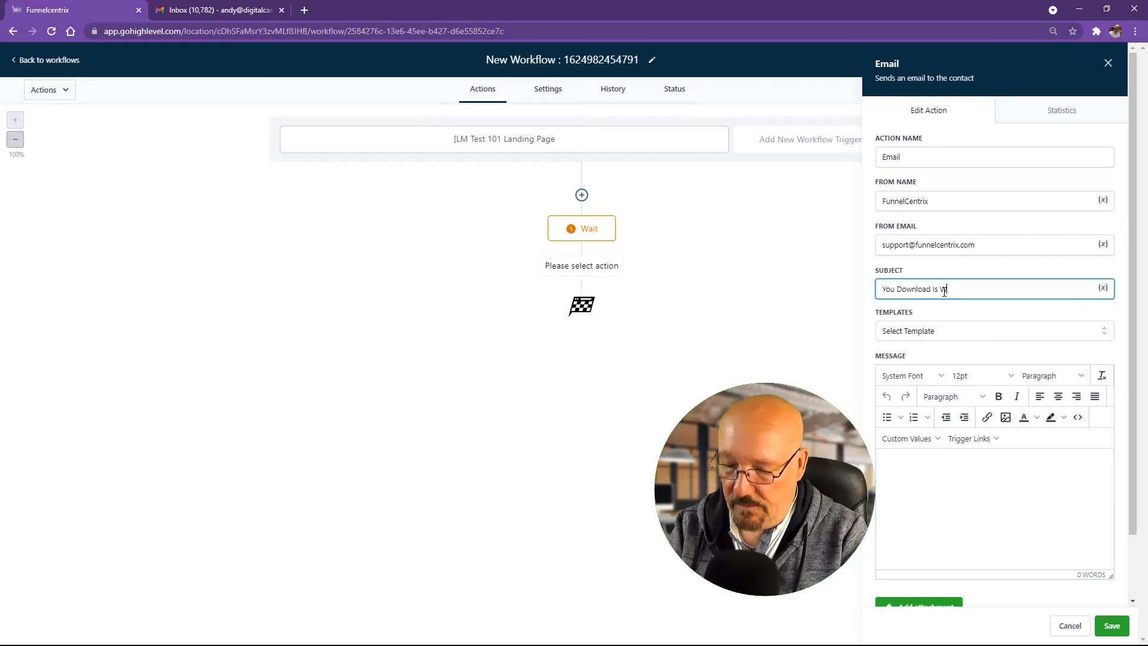
pyautogui.write('aiting')
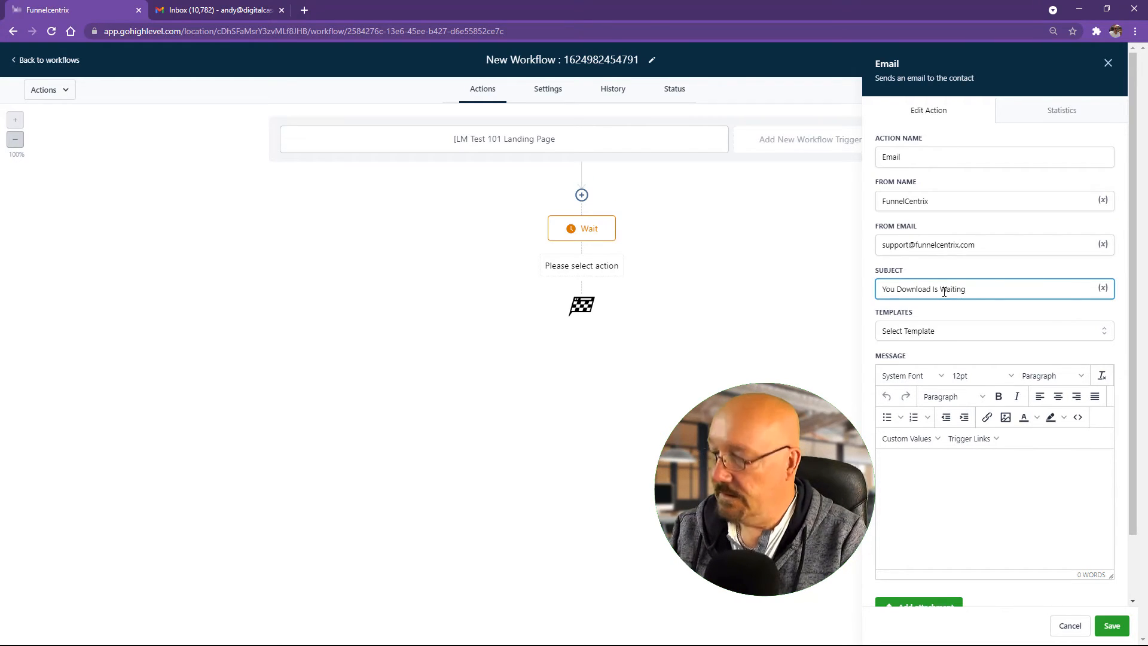
pyautogui.write(' [F')
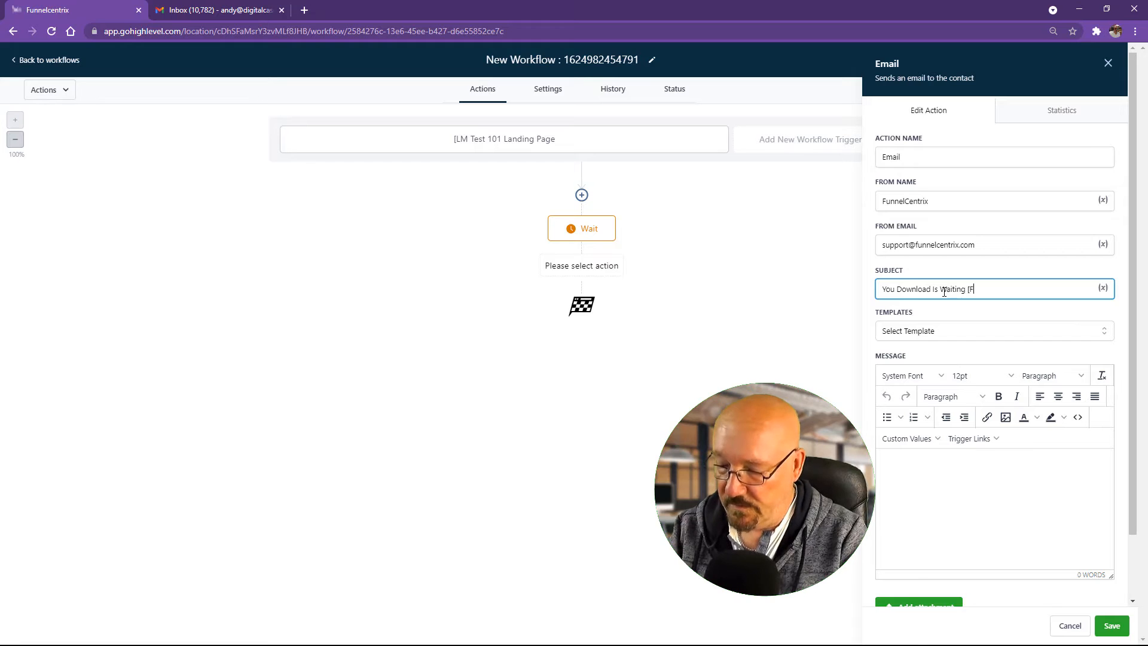
pyautogui.write('unnelCentrix')
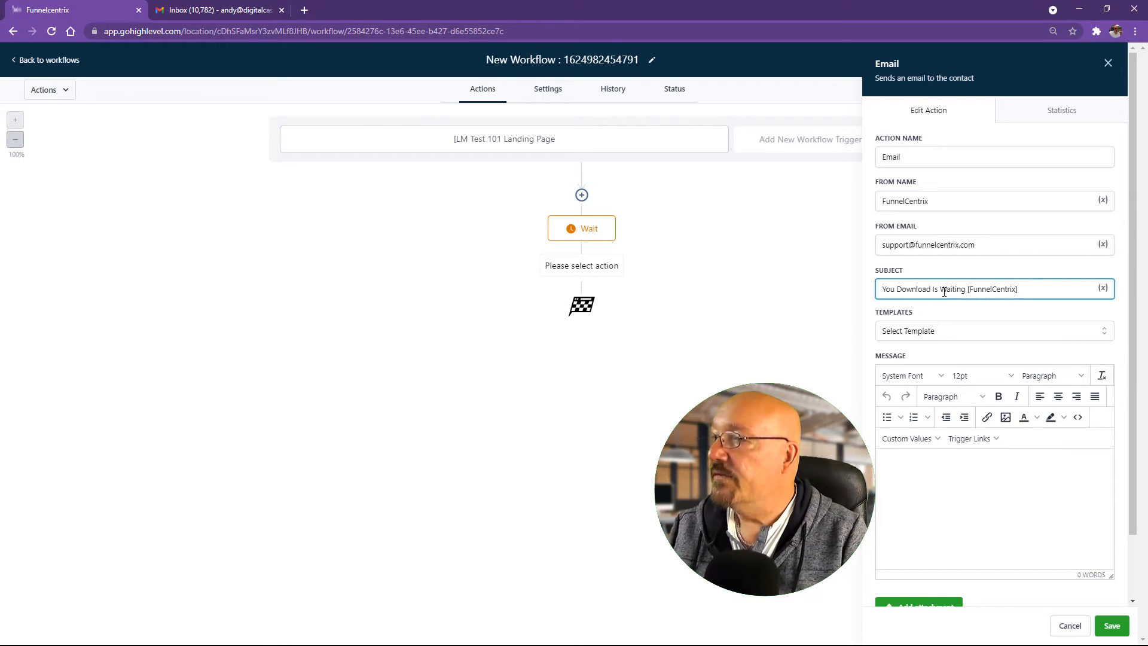
pyautogui.click(935, 466)
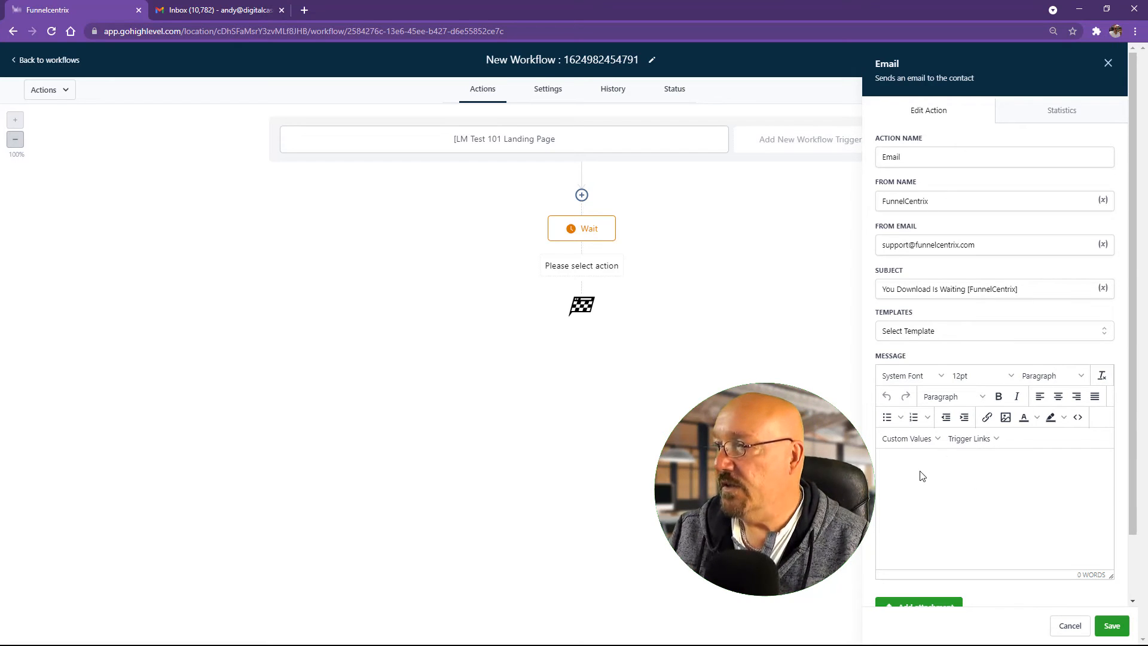
# Step: Start the email with 'Hi' followed by the contact's First Name custom value
pyautogui.write('Hi')
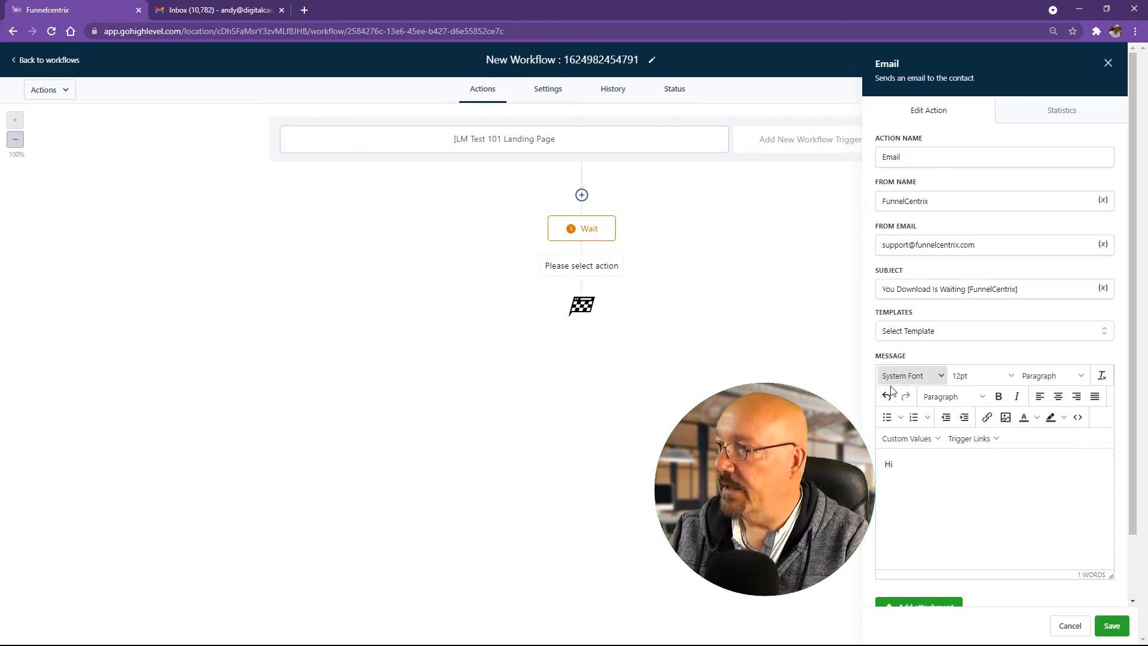
pyautogui.click(914, 439)
pyautogui.moveTo(911, 478)
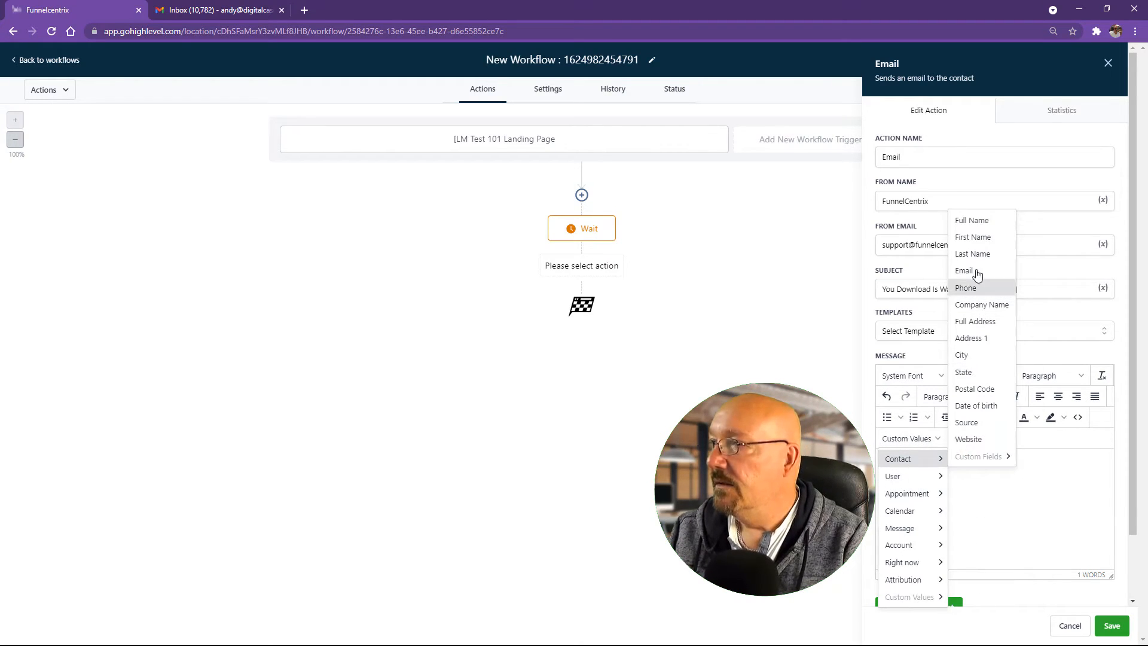
pyautogui.click(978, 236)
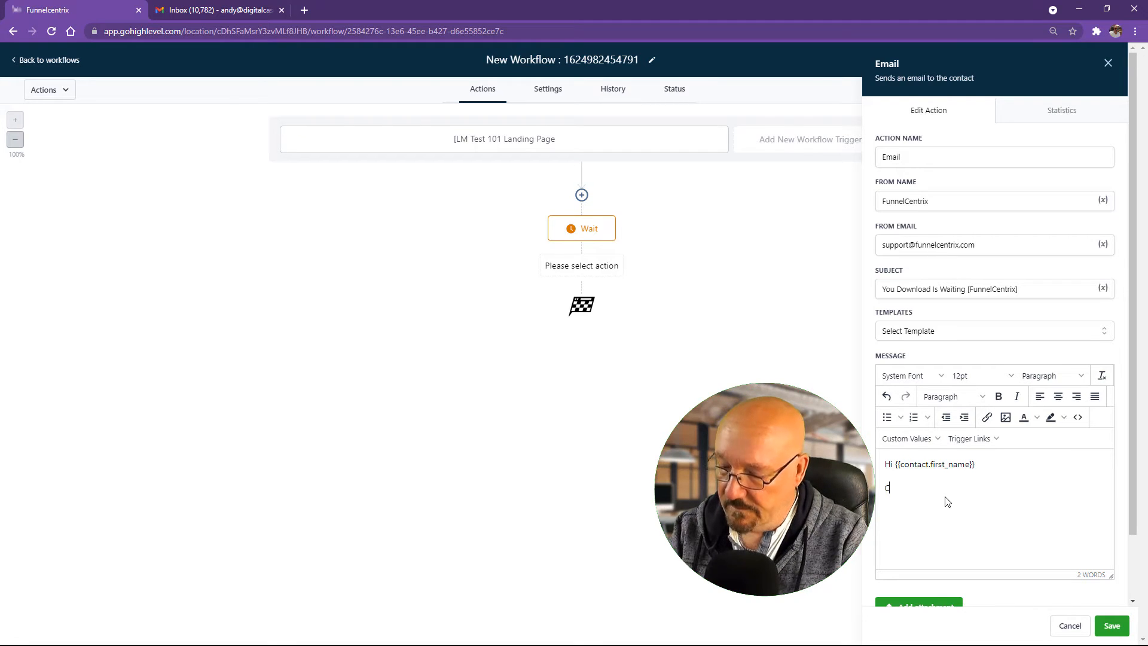
# Step: Write 'the link below to access your download' and begin typing the DOWNLOAD line
pyautogui.write('the')
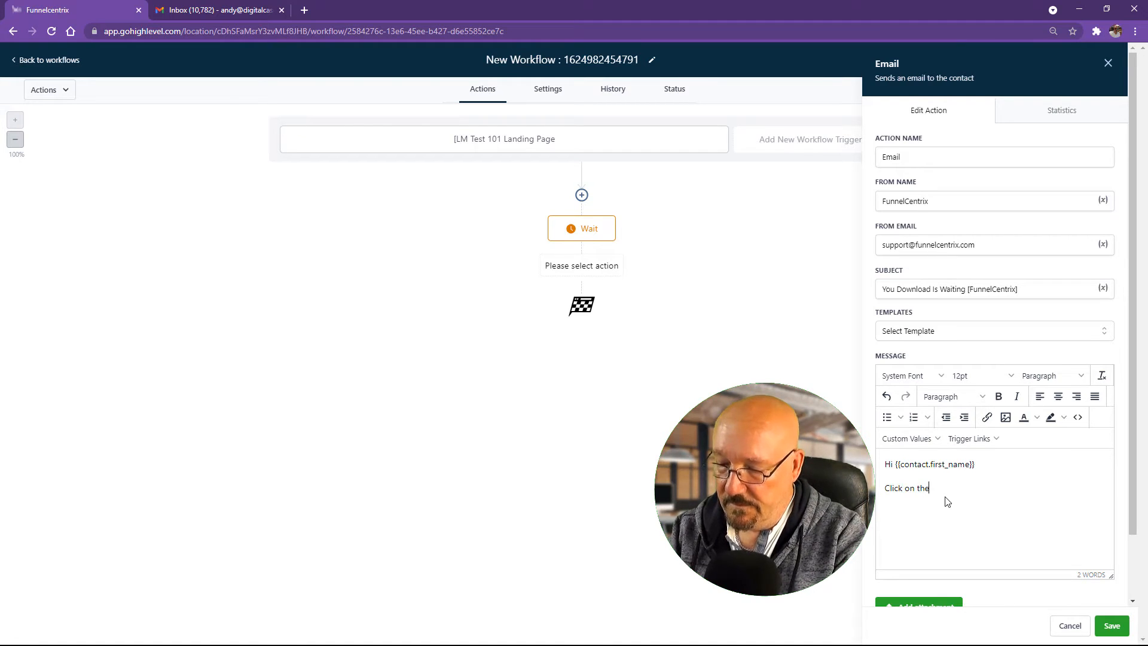
pyautogui.write(' link')
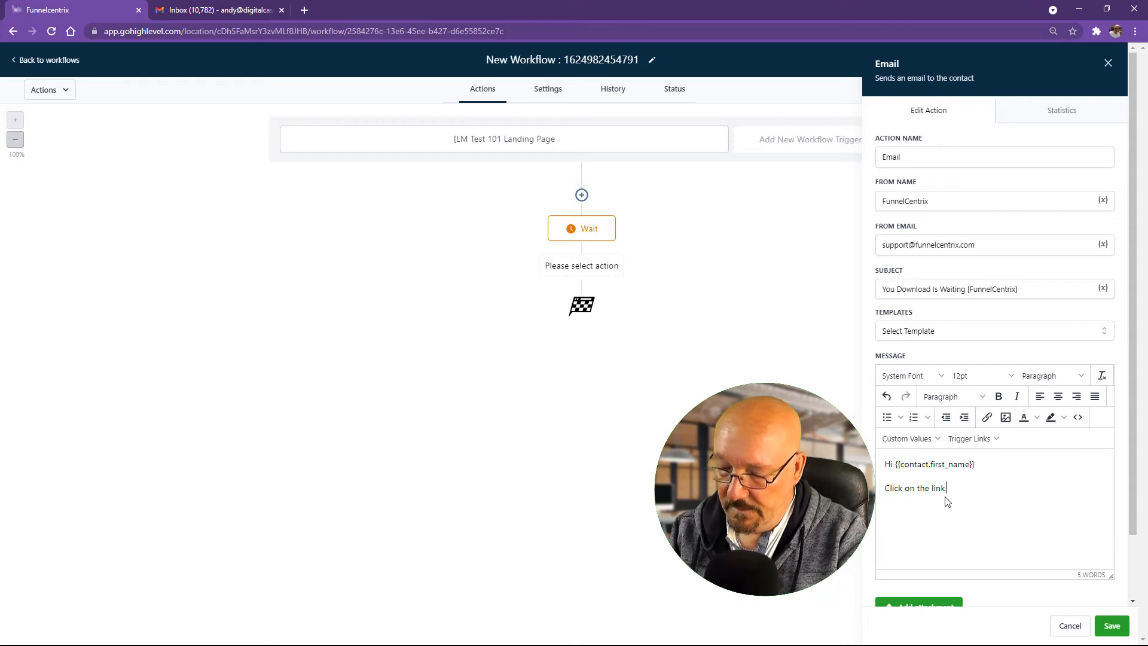
pyautogui.write(' below ')
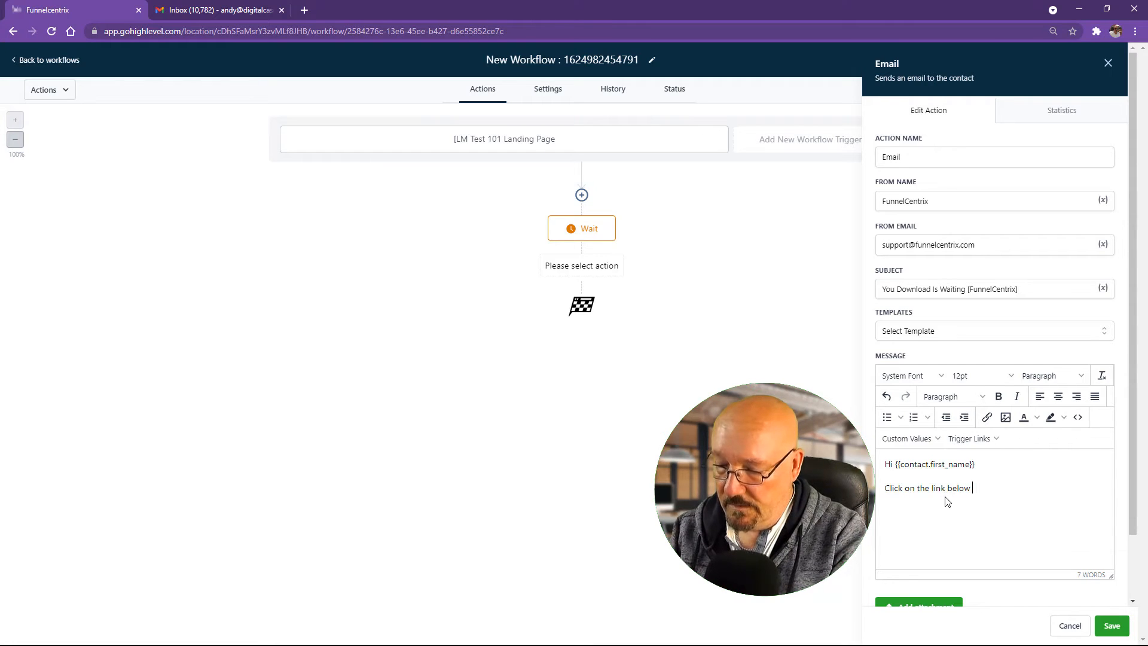
pyautogui.write('to down')
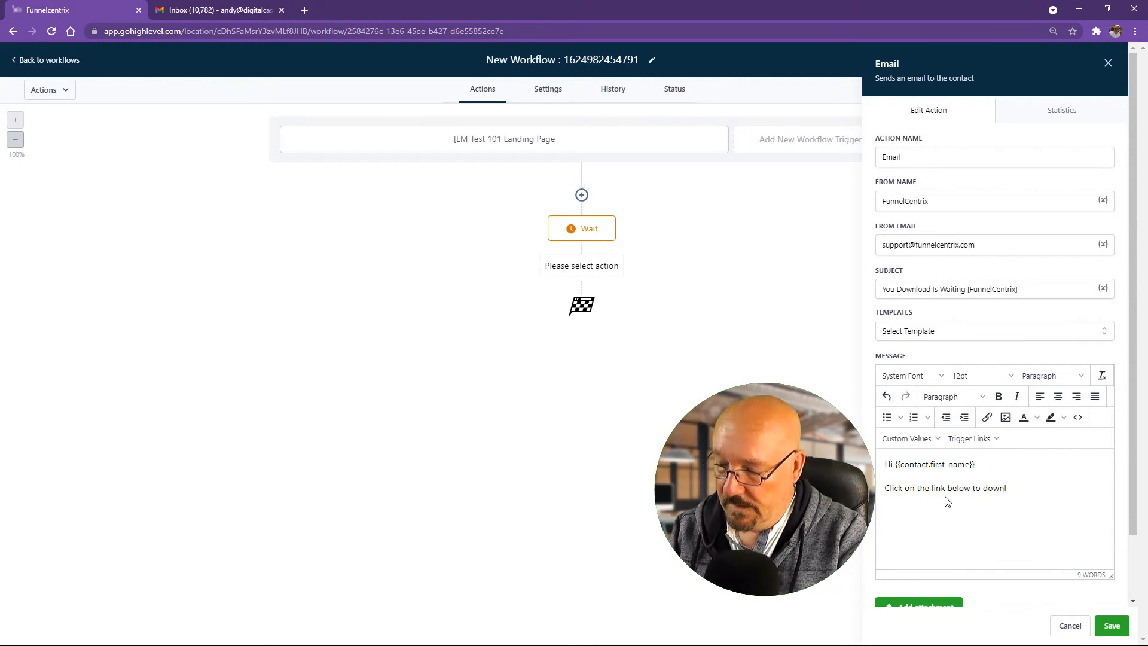
pyautogui.write('load the p')
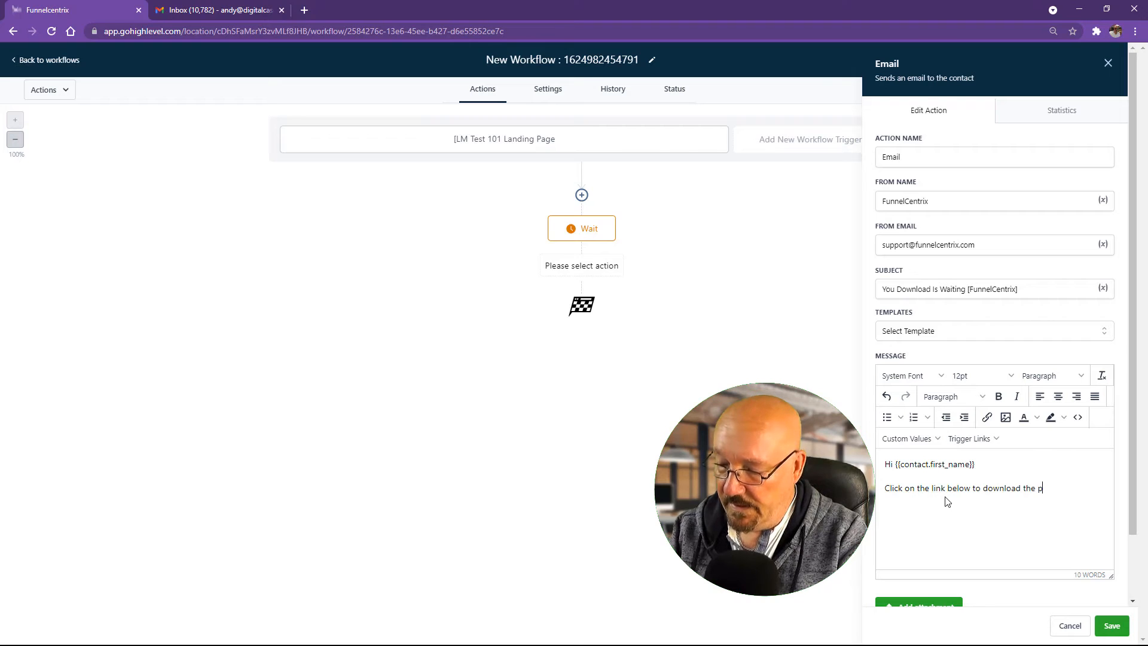
pyautogui.write('df')
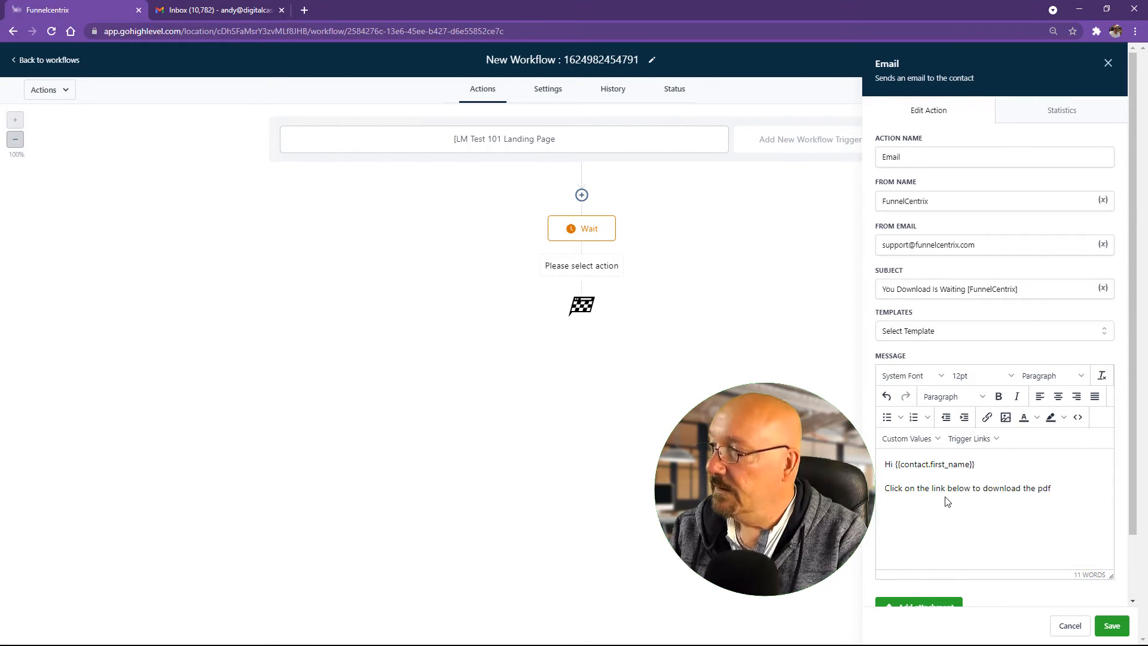
pyautogui.write(' cheat')
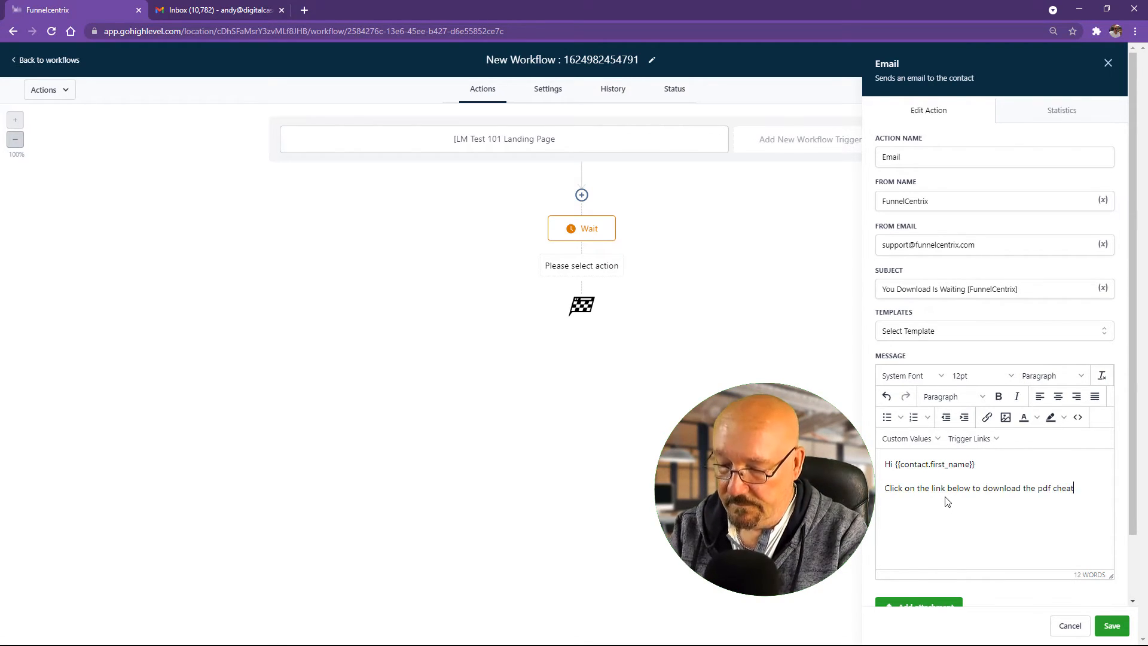
pyautogui.write('sheet')
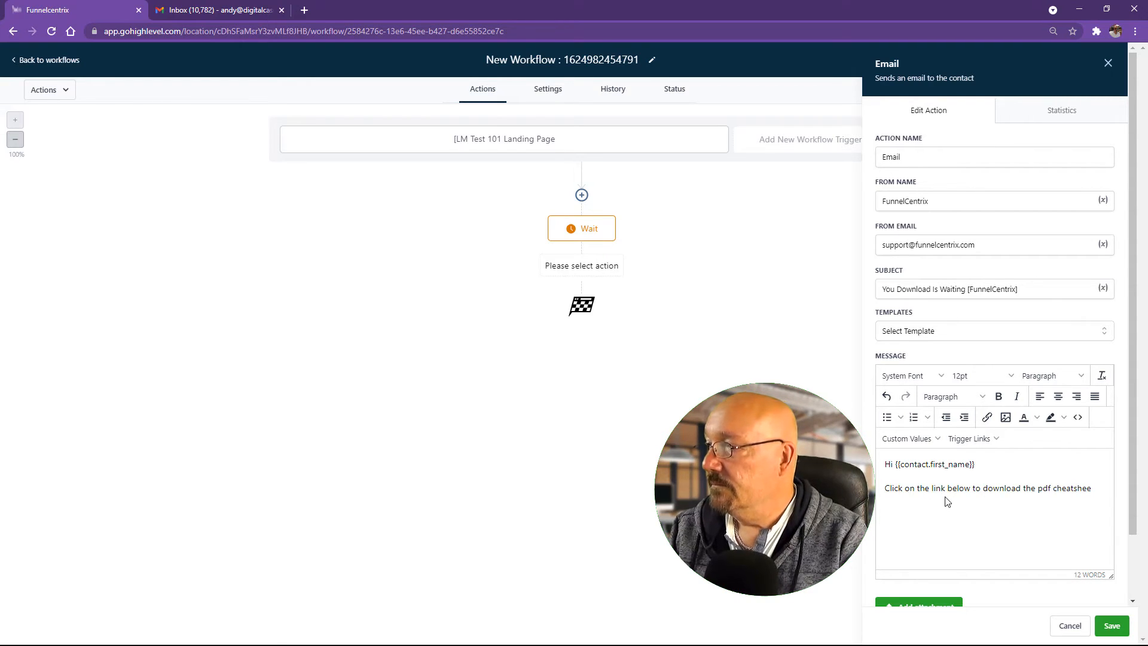
pyautogui.press('BackSpace')
pyautogui.press('BackSpace')
pyautogui.press('BackSpace')
pyautogui.press('BackSpace')
pyautogui.press('BackSpace')
pyautogui.press('BackSpace')
pyautogui.press('BackSpace')
pyautogui.hotkey('ctrl', 'BackSpace')
pyautogui.hotkey('ctrl', 'BackSpace')
pyautogui.hotkey('ctrl', 'BackSpace')
pyautogui.hotkey('ctrl', 'BackSpace')
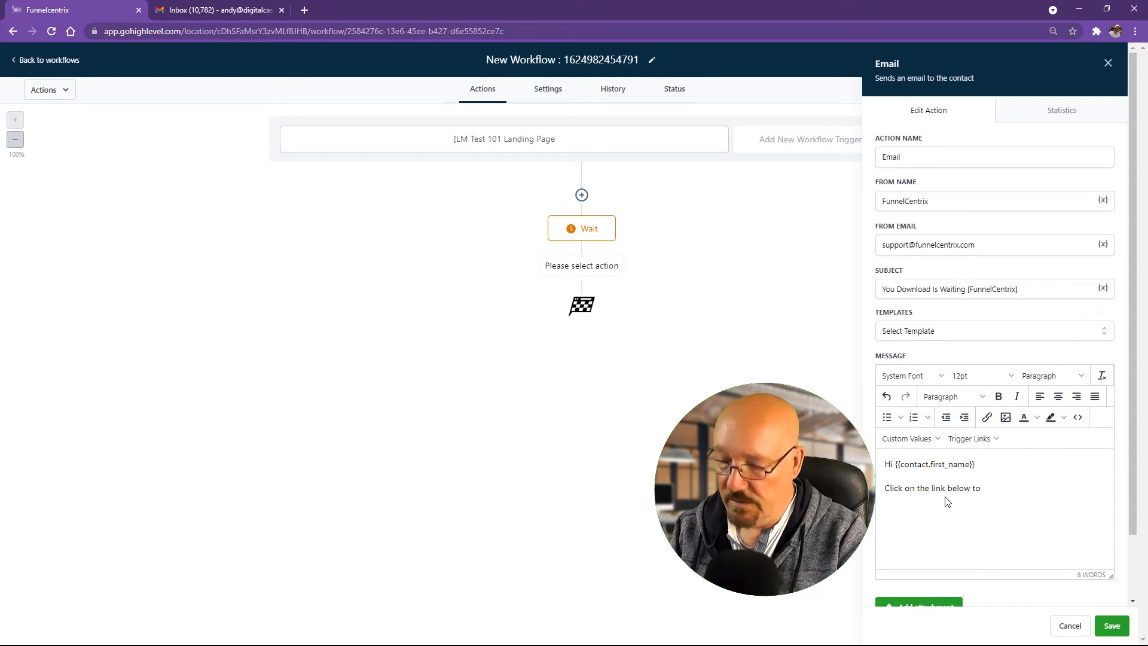
pyautogui.write('access yt')
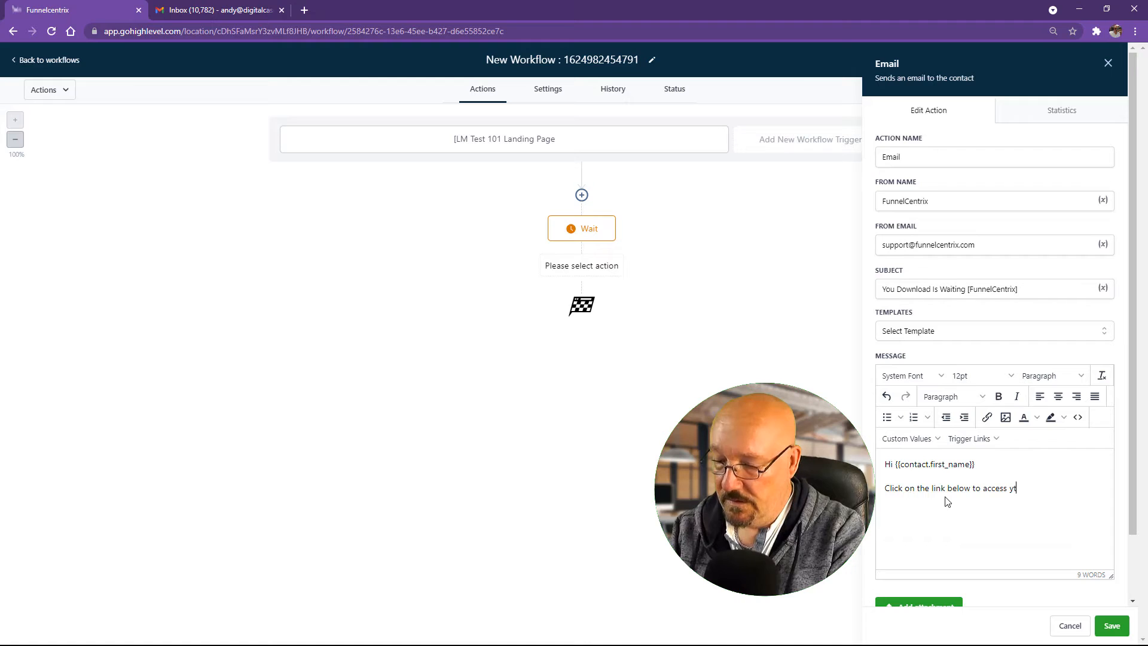
pyautogui.press('BackSpace')
pyautogui.write('yo')
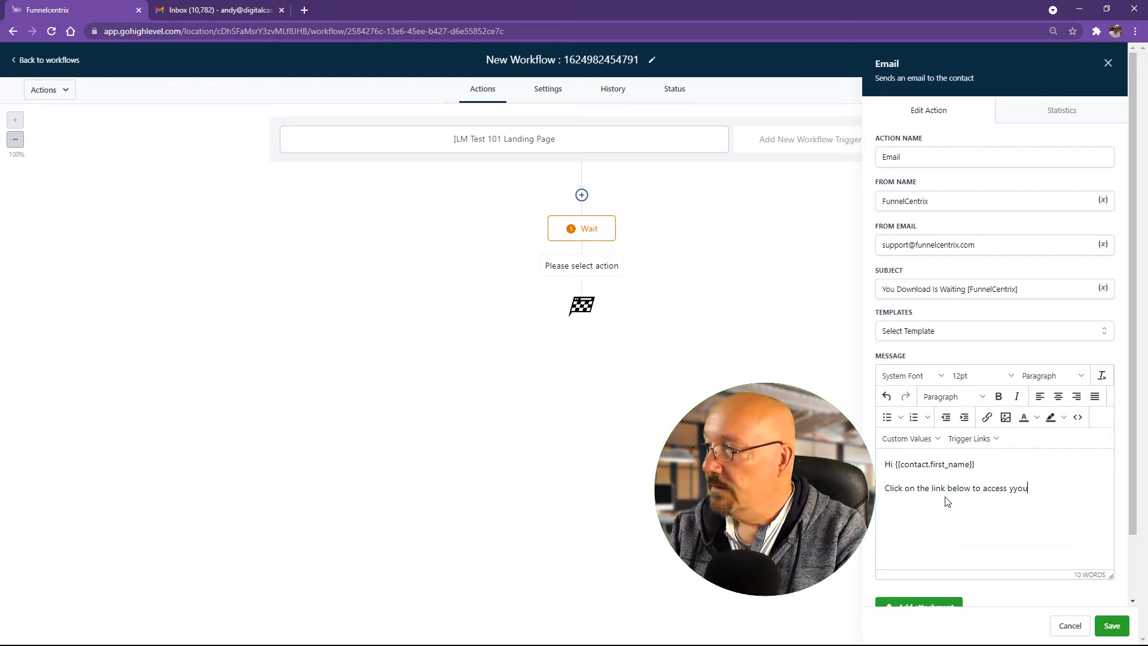
pyautogui.hotkey('ctrl', 'BackSpace')
pyautogui.write('yo')
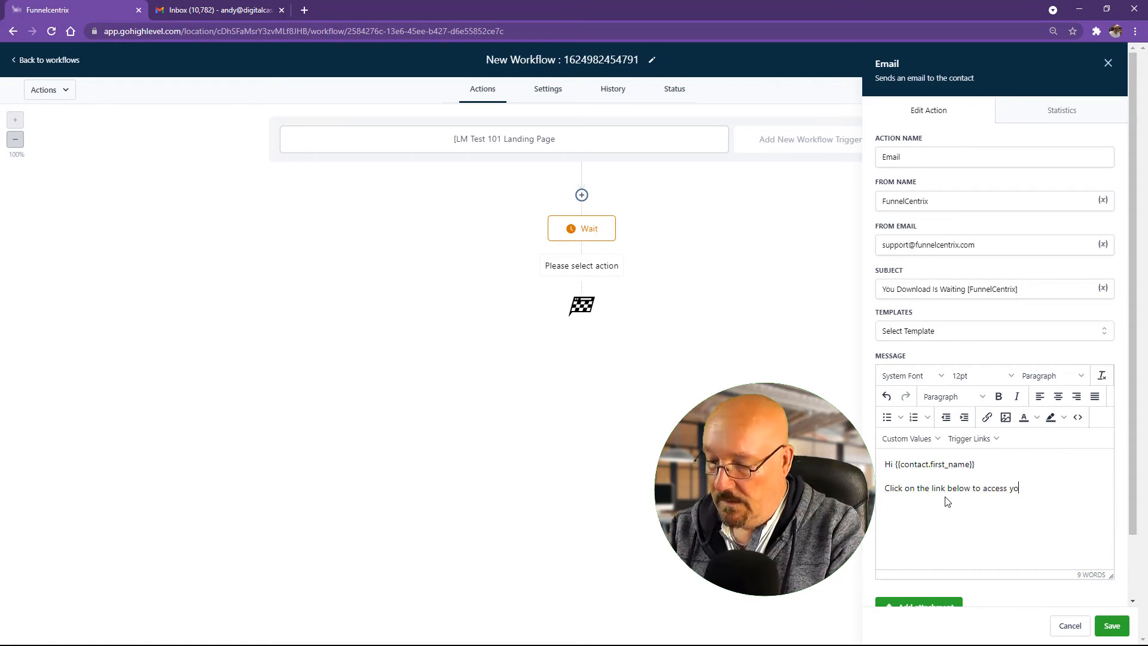
pyautogui.write('ur download')
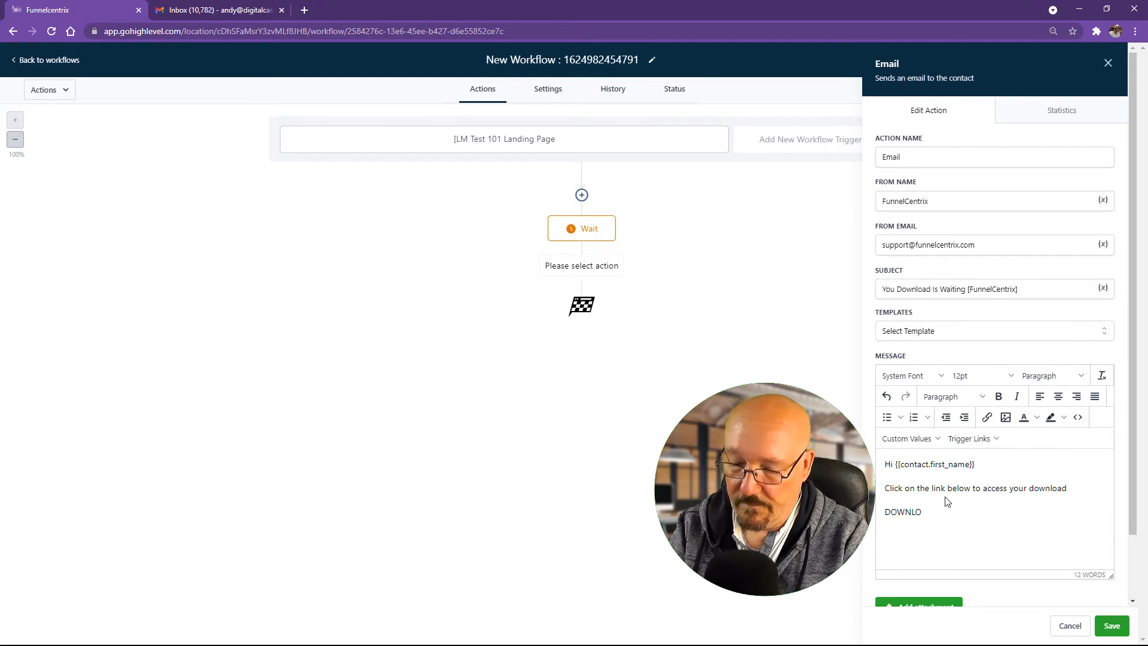
pyautogui.write('AD')
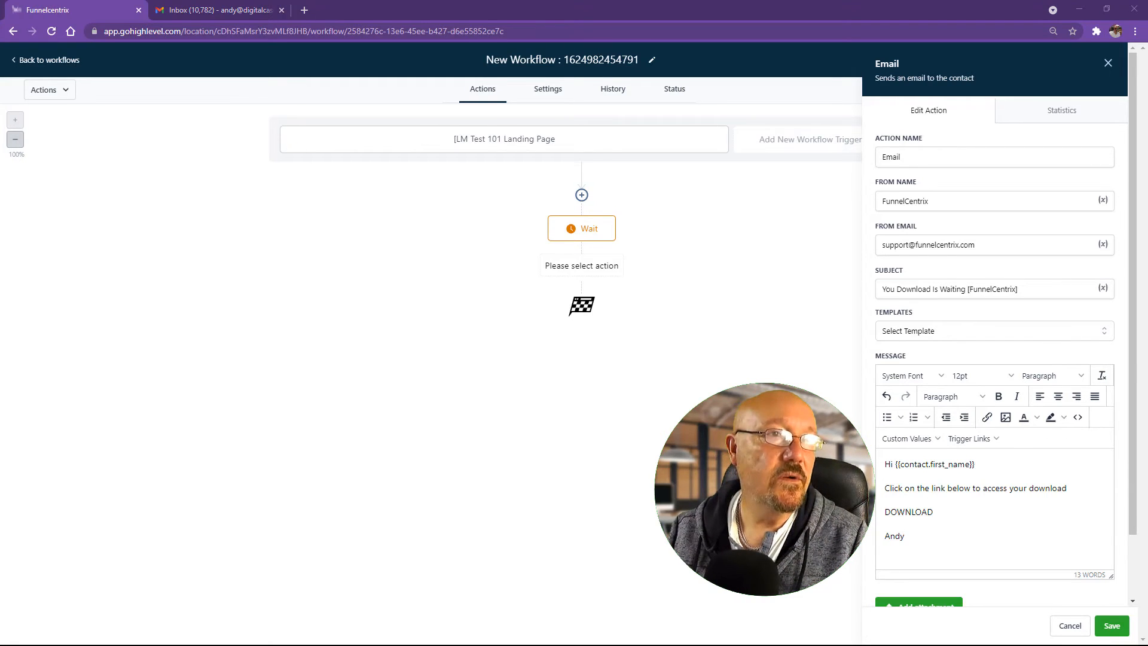
# Step: Open the Test 101 Lead gen Funnel from Funnels and Websites in the dashboard
pyautogui.moveTo(1, 84); pyautogui.dragTo(723, 1)
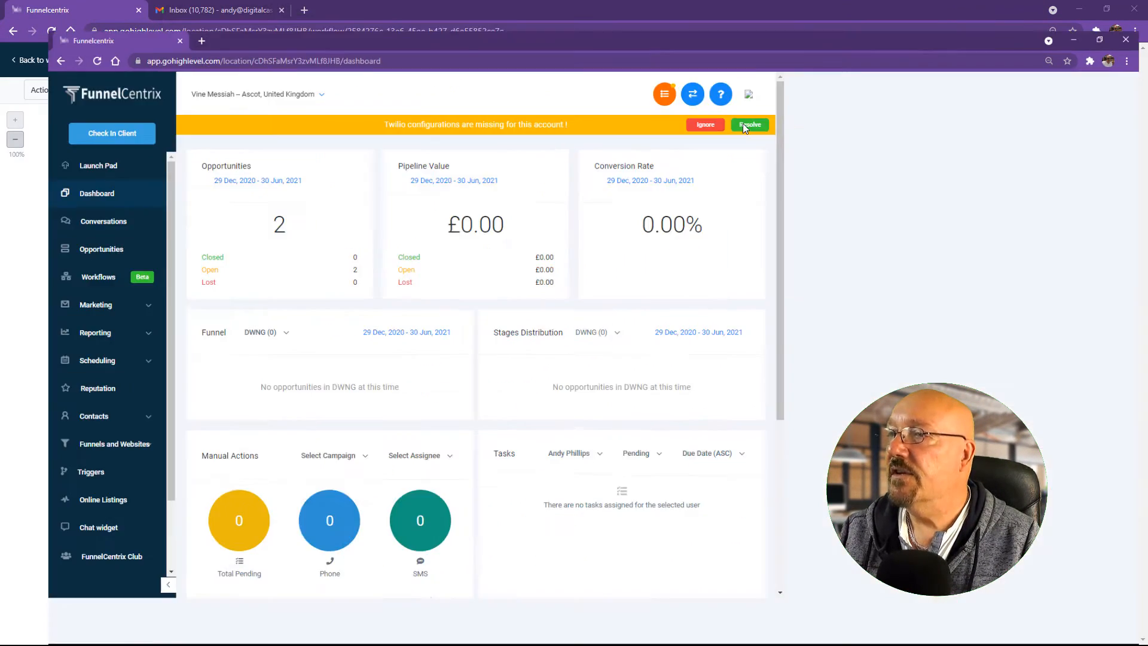
pyautogui.click(60, 436)
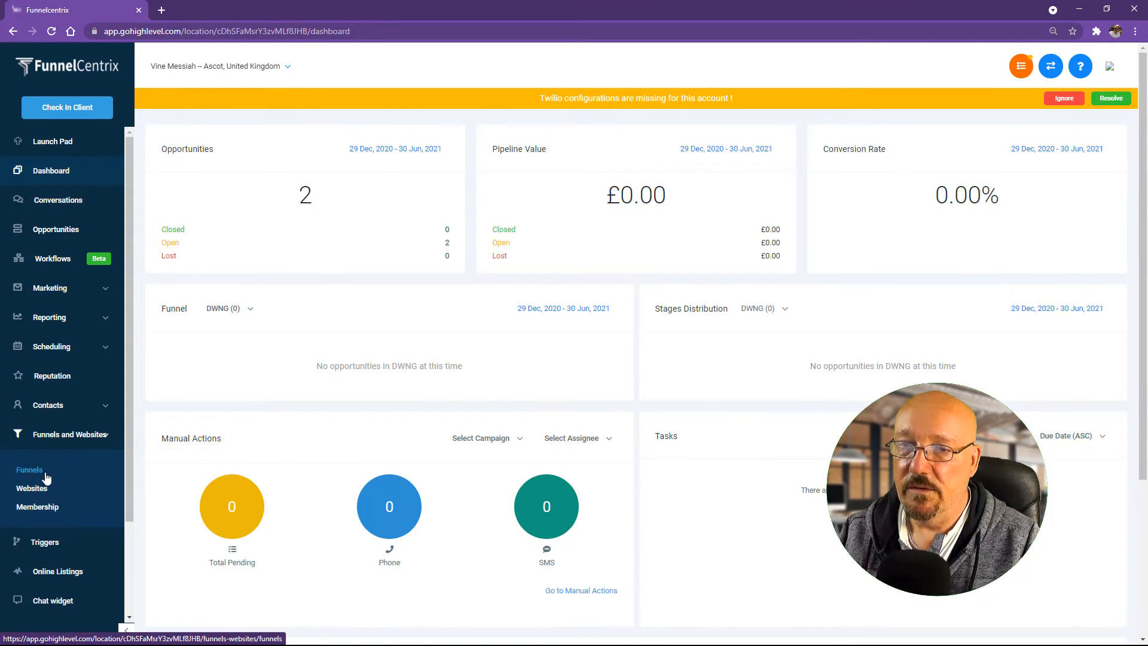
pyautogui.click(38, 475)
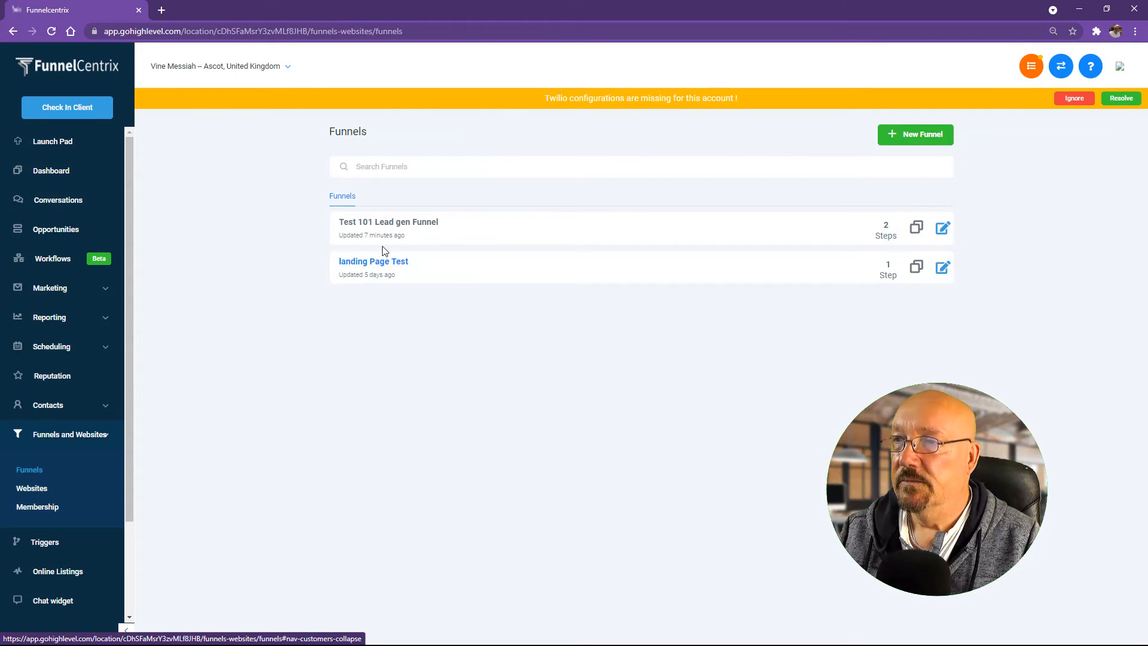
pyautogui.click(410, 226)
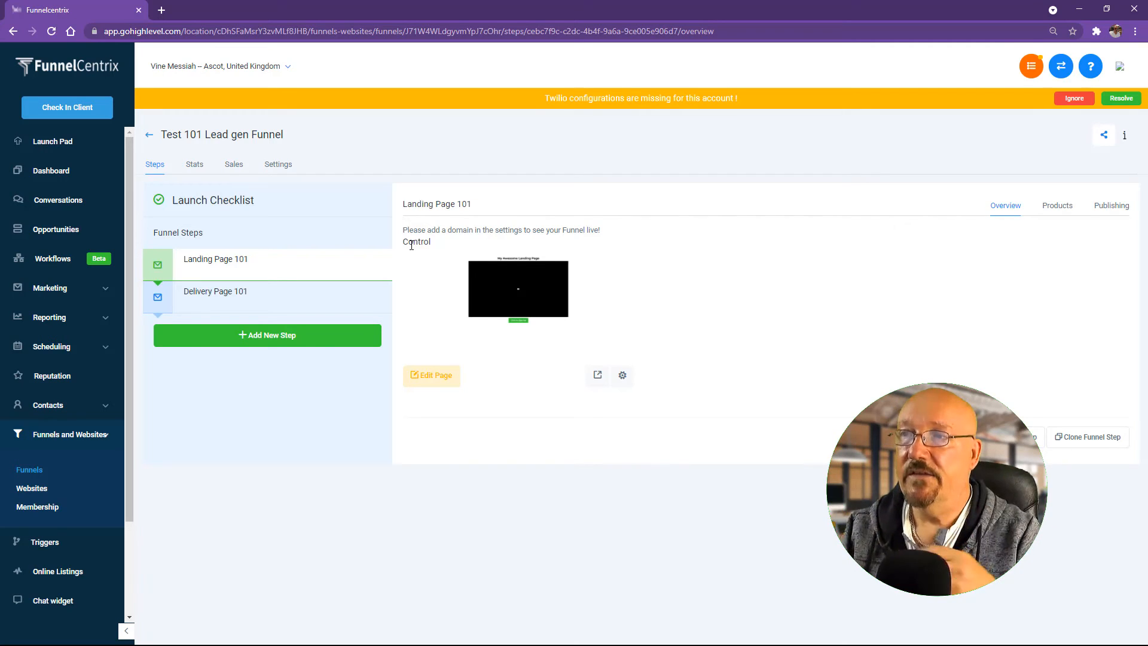
# Step: Set the funnel's domain to go.vinemessiah.com in Settings, save, and dismiss the alert
pyautogui.click(307, 269)
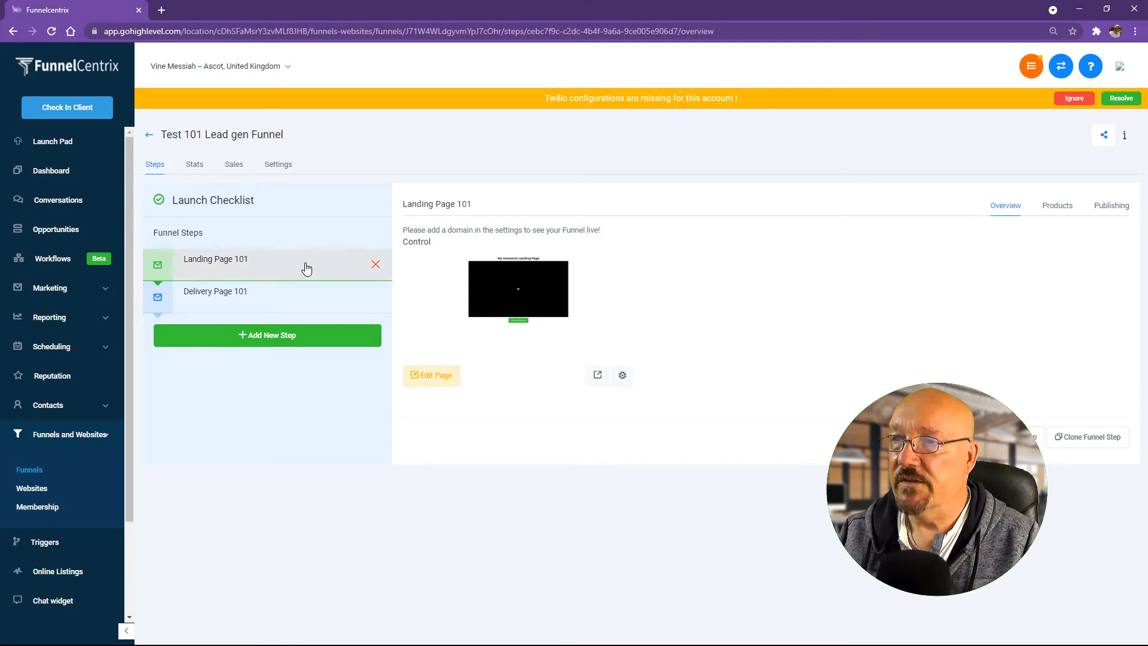
pyautogui.click(278, 164)
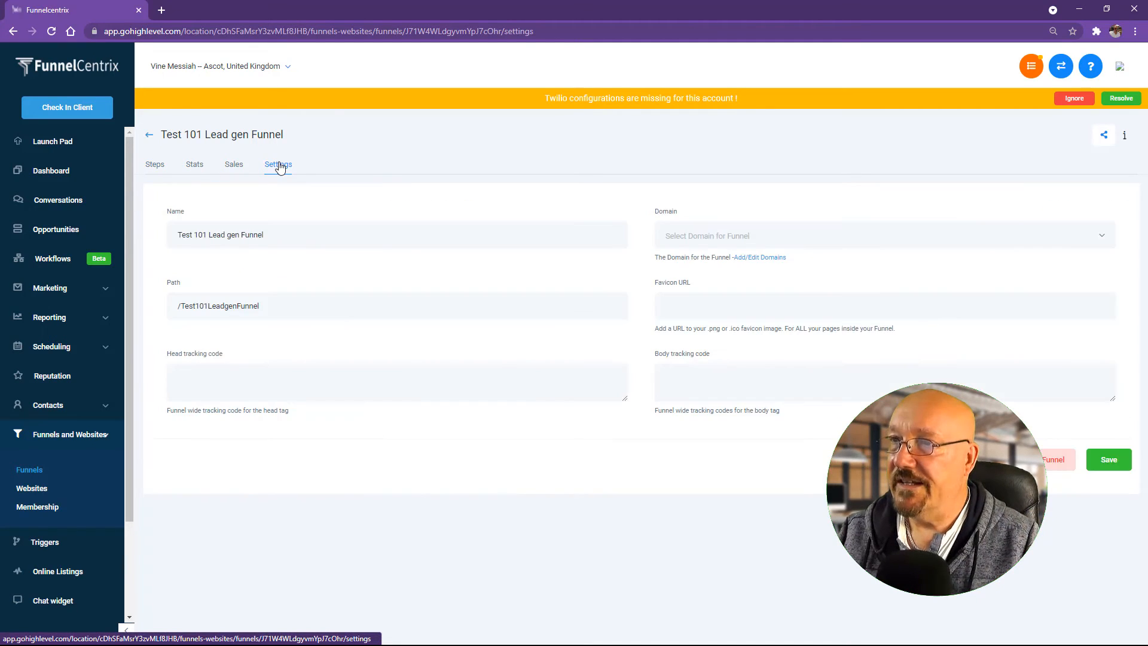
pyautogui.click(752, 241)
pyautogui.click(717, 266)
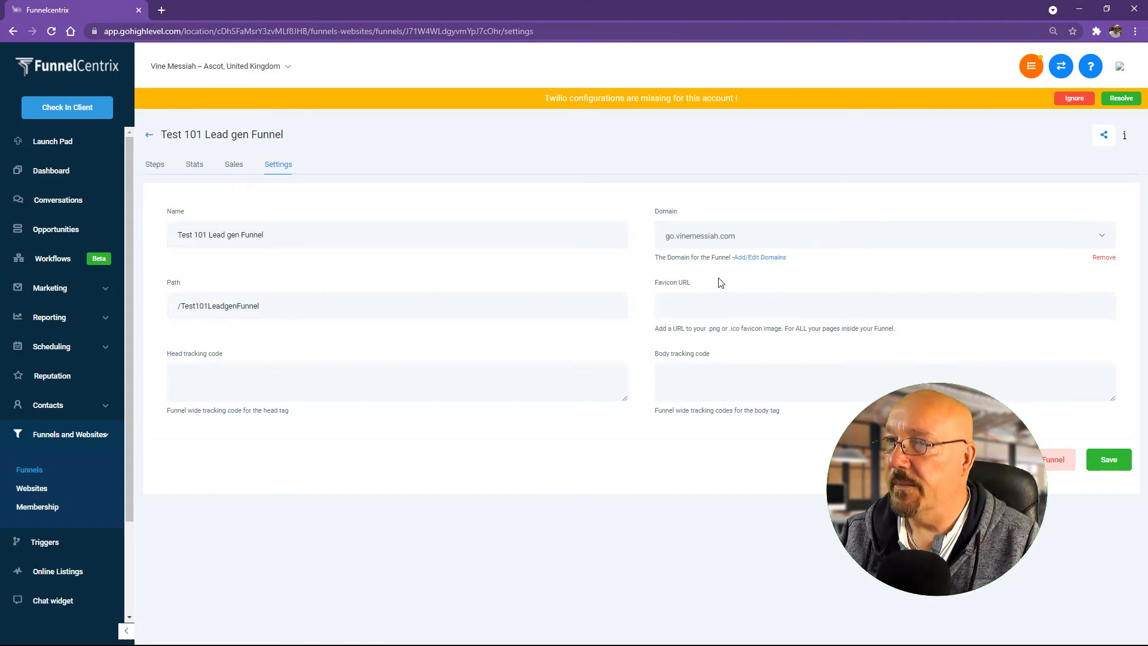
pyautogui.click(1110, 461)
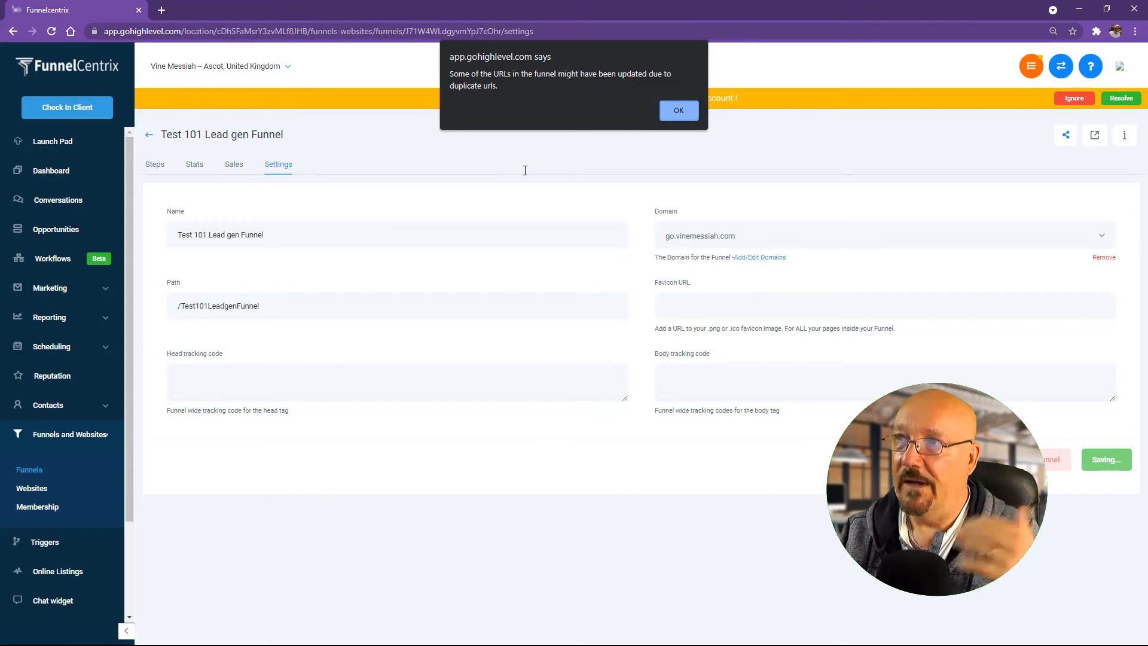
pyautogui.click(679, 112)
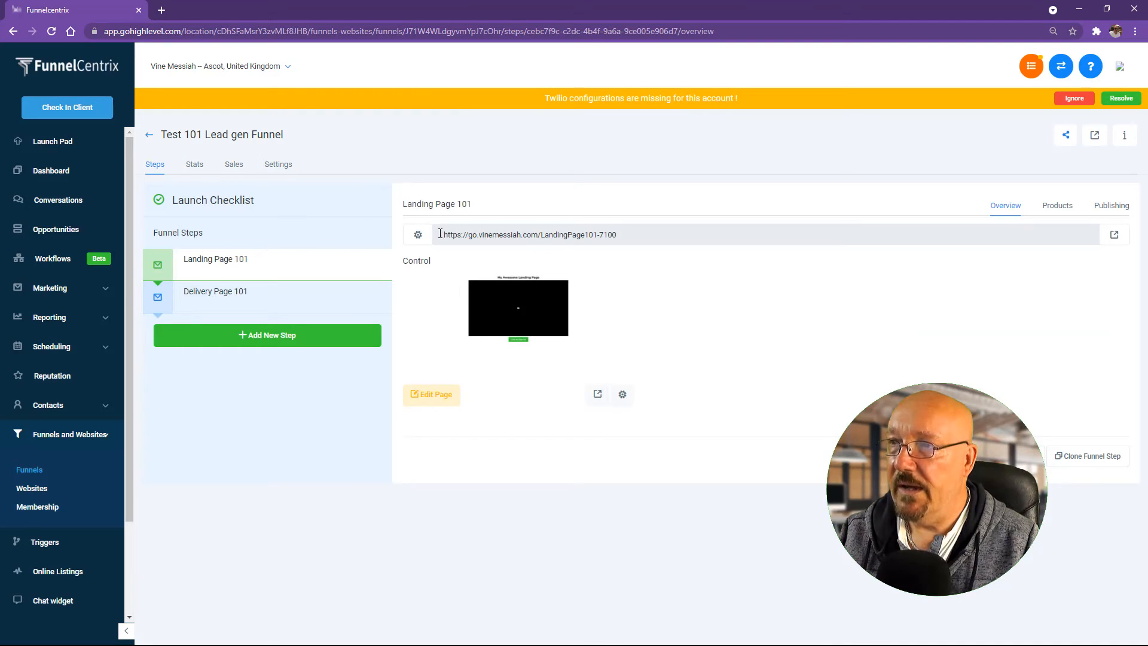
# Step: Change Landing Page 101's step path to /landing101 and update the step
pyautogui.moveTo(440, 234); pyautogui.dragTo(639, 240)
pyautogui.click(619, 233)
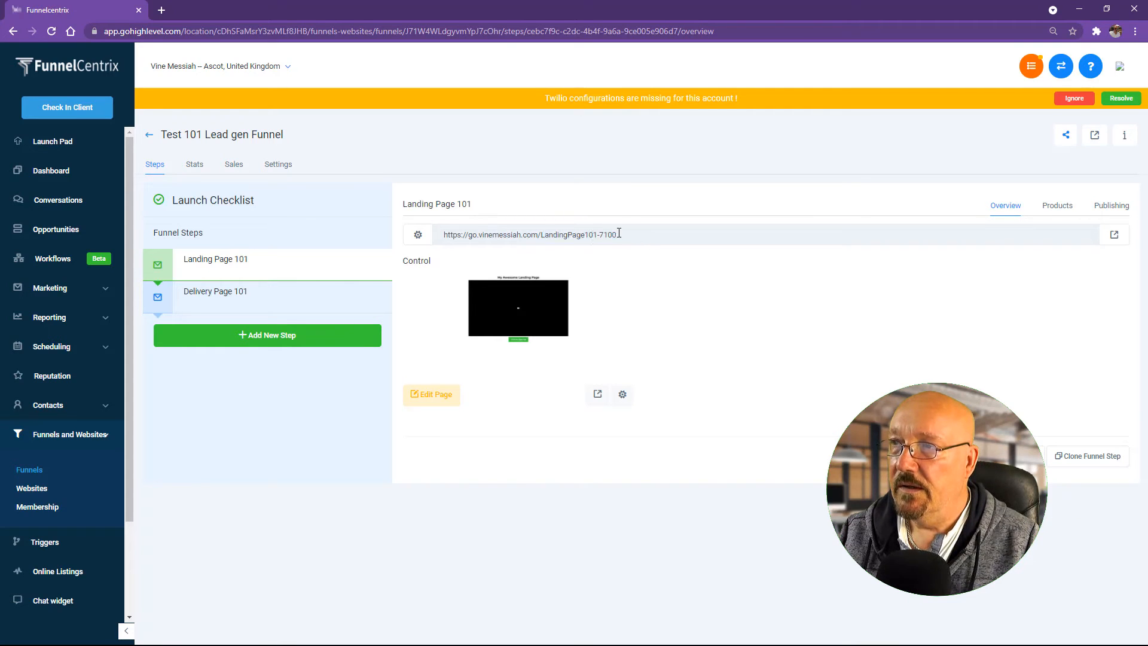
pyautogui.moveTo(541, 235); pyautogui.dragTo(637, 239)
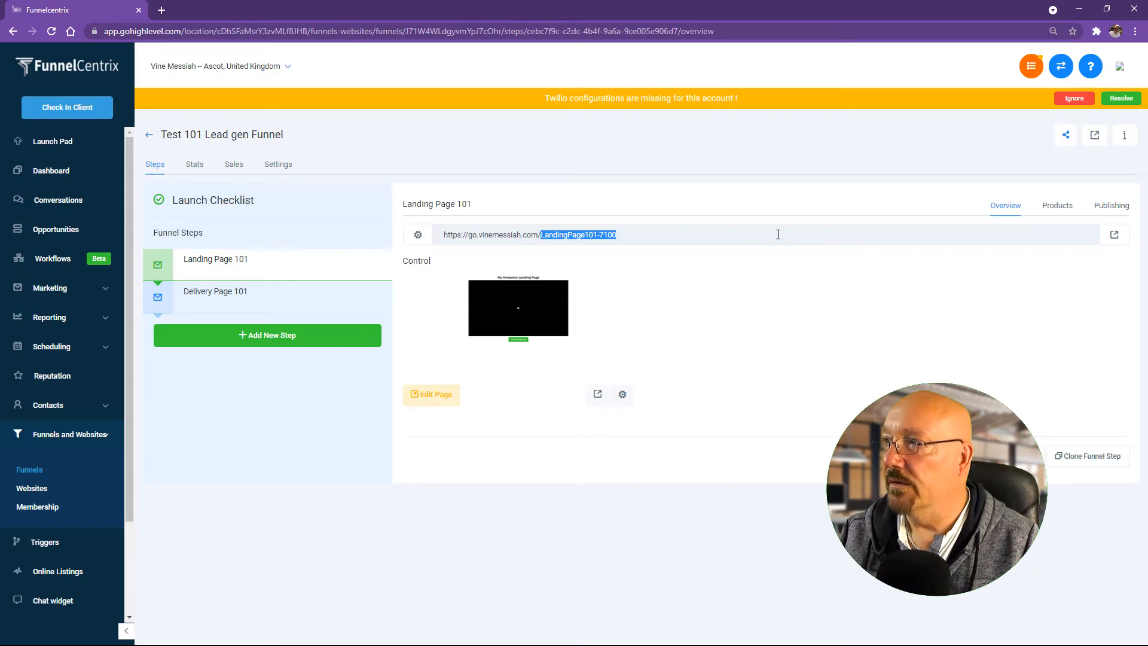
pyautogui.click(1109, 206)
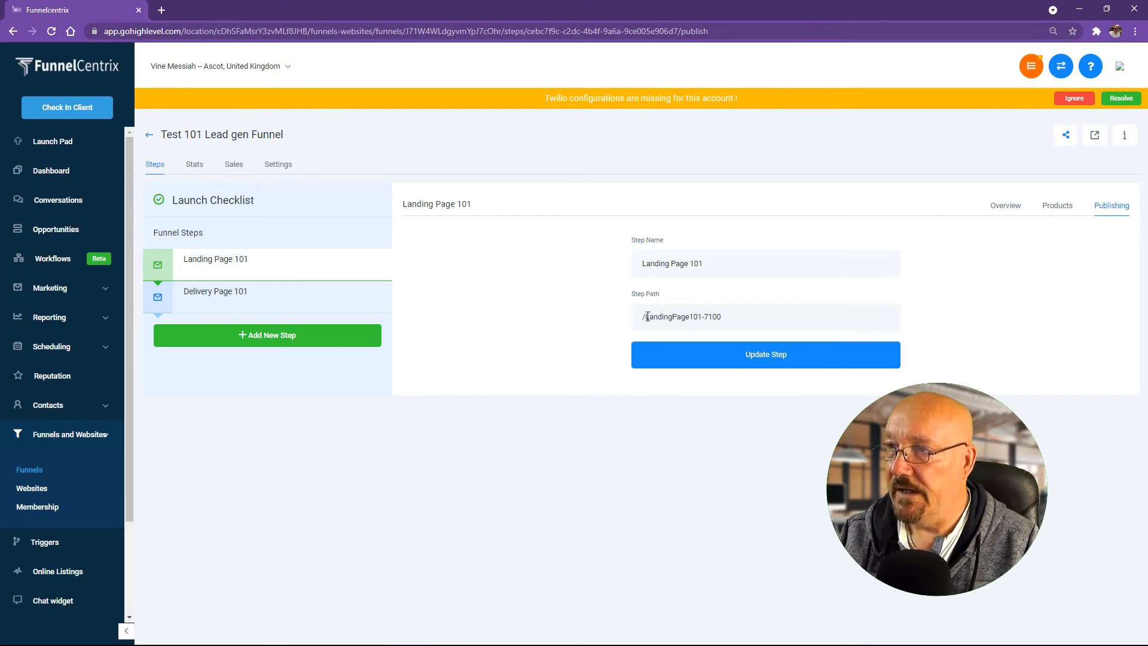
pyautogui.moveTo(647, 317); pyautogui.dragTo(793, 317)
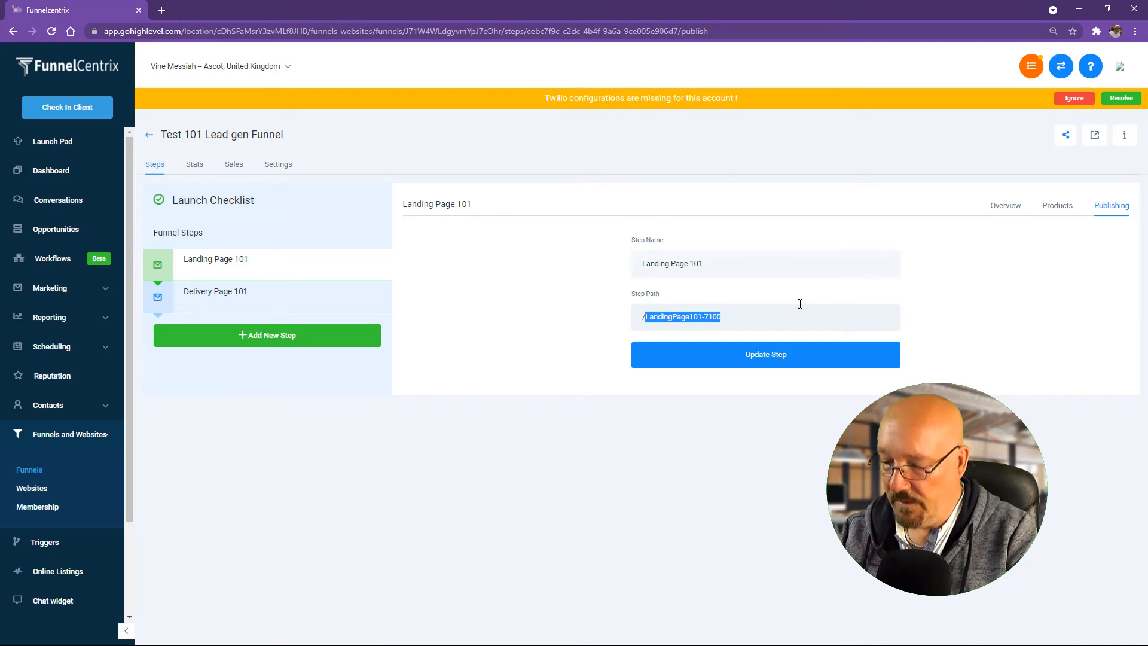
pyautogui.press('BackSpace')
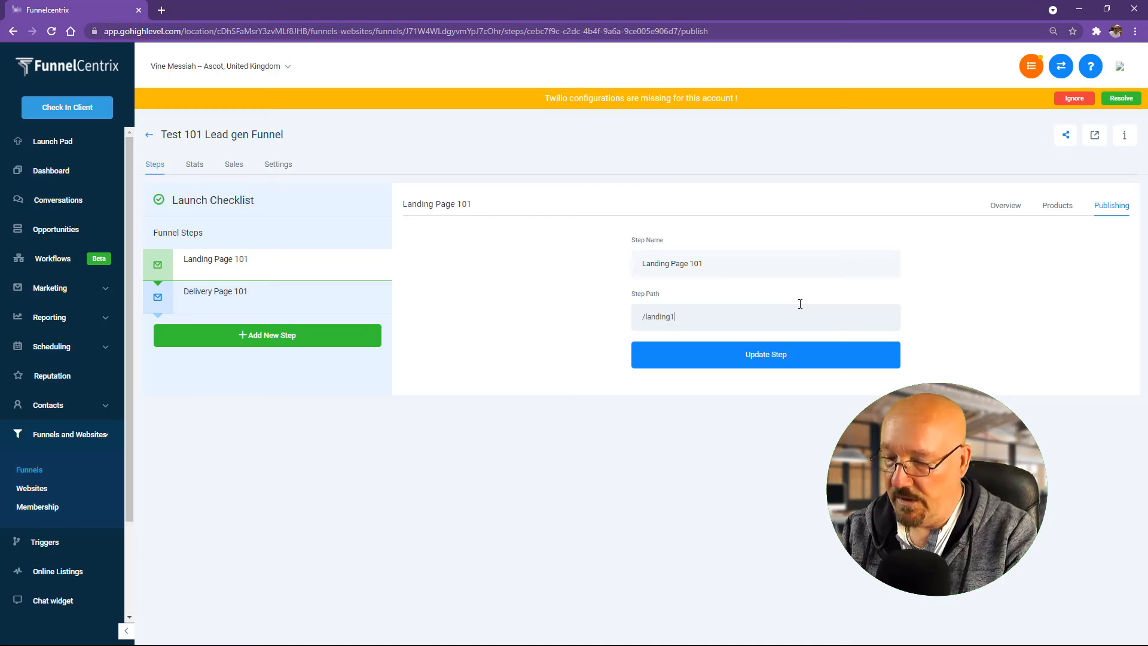
pyautogui.click(740, 355)
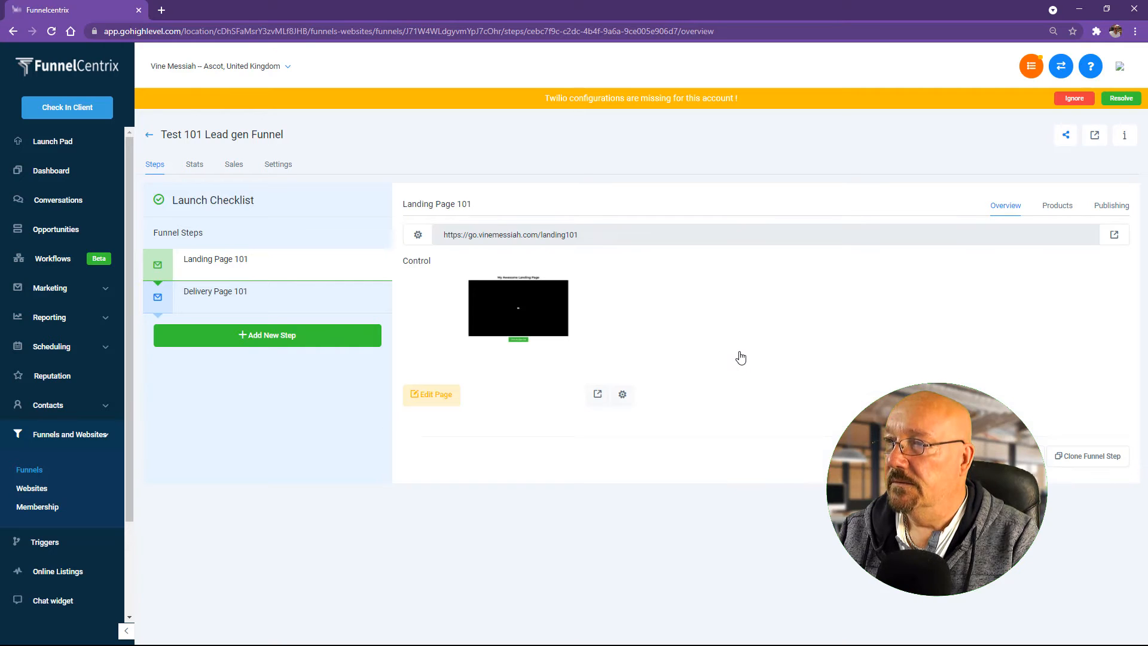
pyautogui.moveTo(592, 236); pyautogui.dragTo(344, 236)
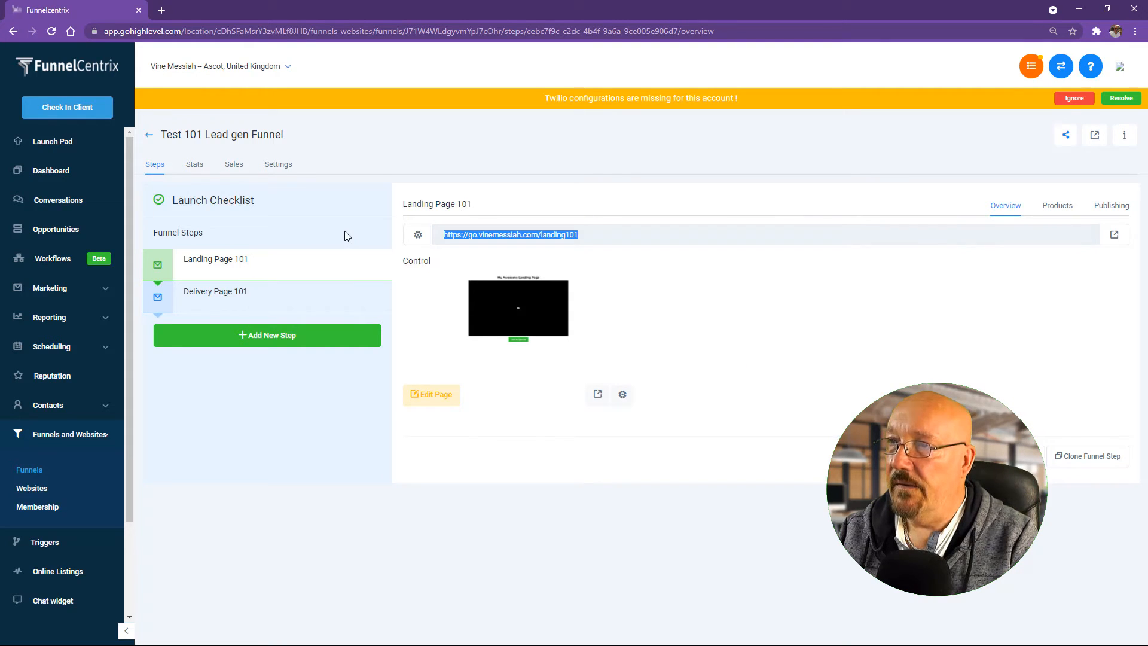
pyautogui.click(230, 299)
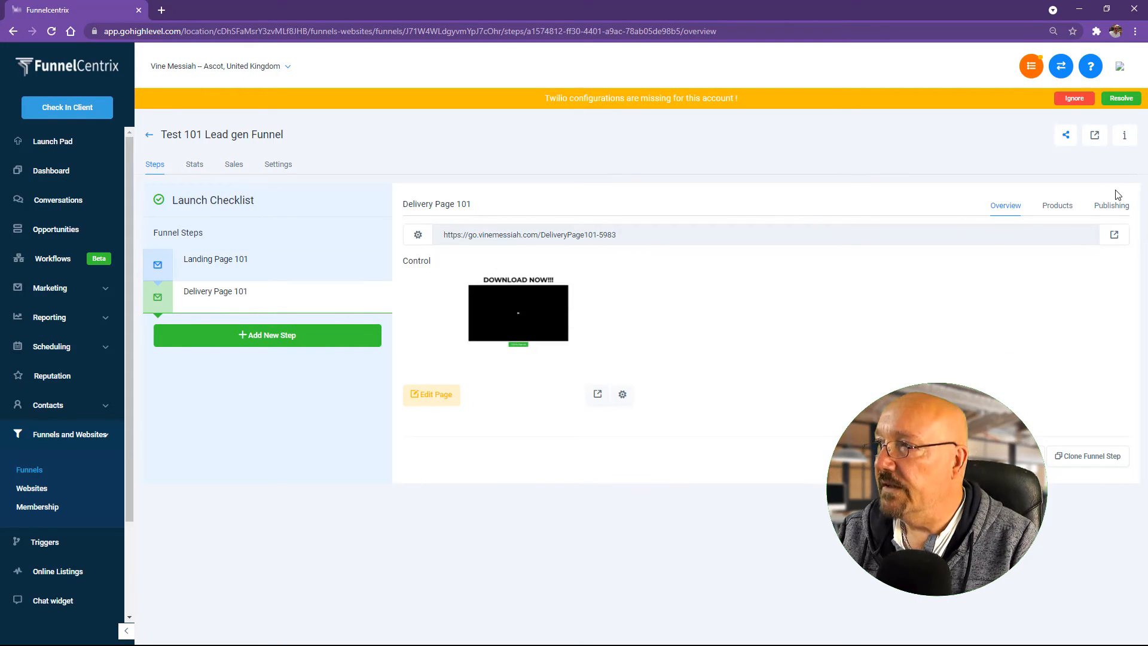
# Step: Change Delivery Page 101's step path to /delivery and update the step
pyautogui.click(1111, 209)
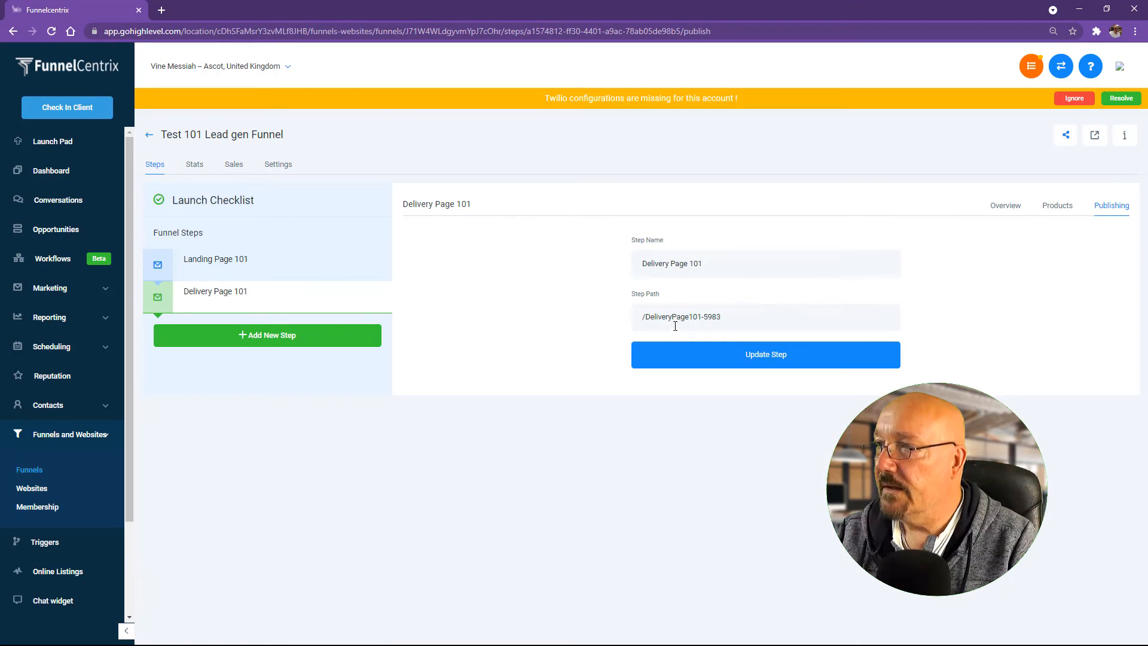
pyautogui.moveTo(646, 318); pyautogui.dragTo(771, 320)
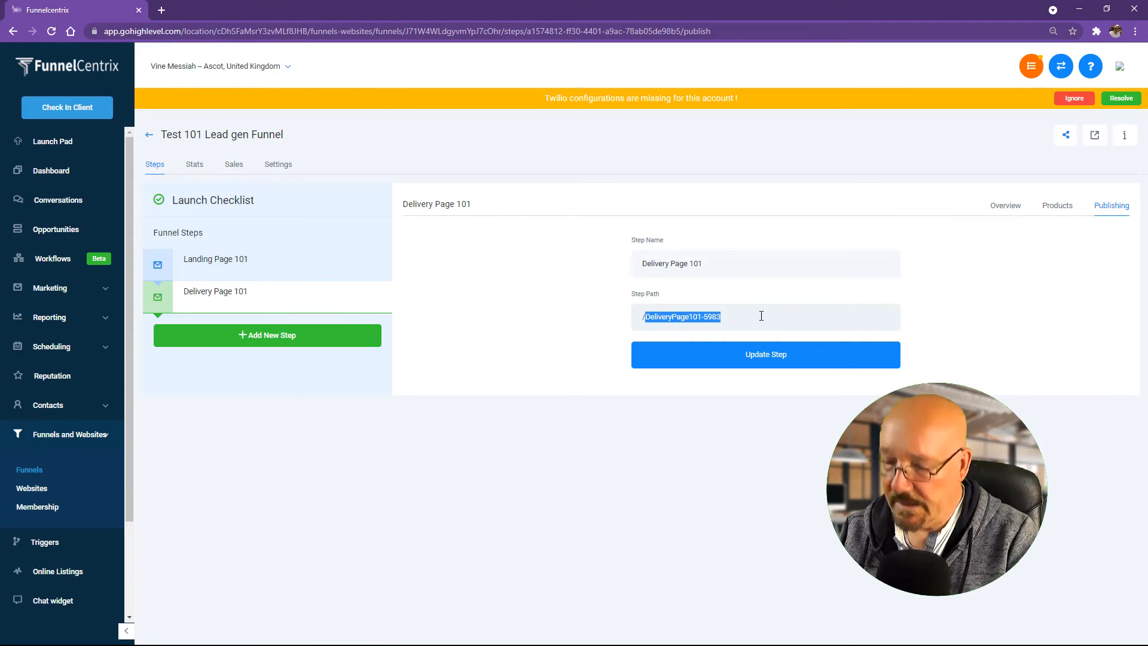
pyautogui.write('delivery')
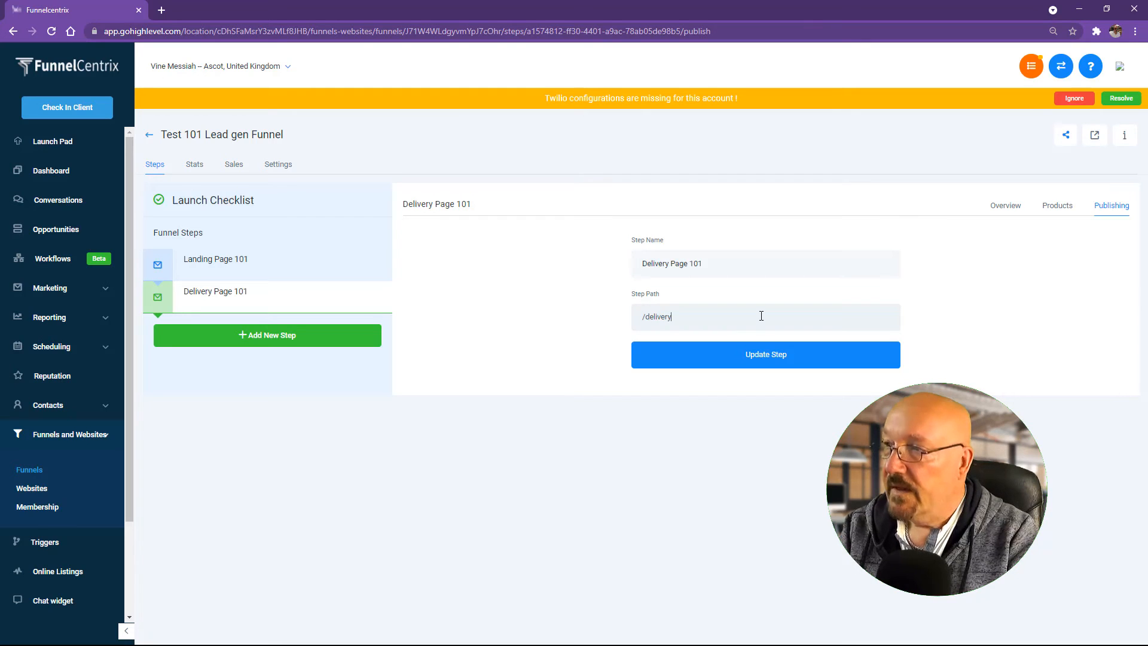
pyautogui.click(780, 366)
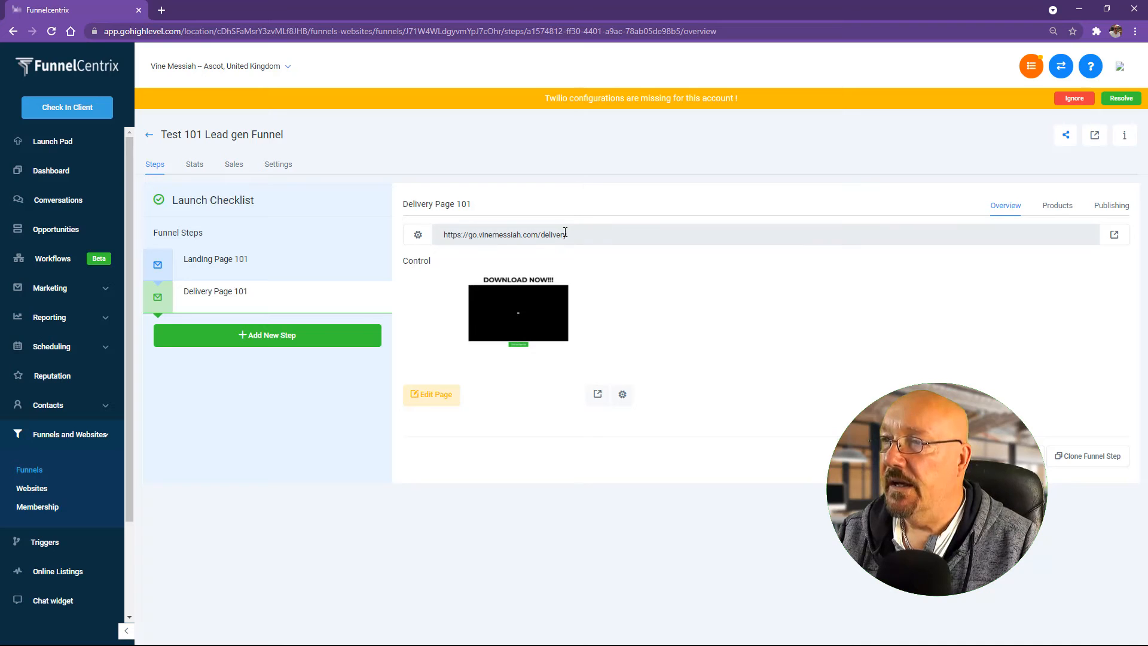
pyautogui.moveTo(566, 234); pyautogui.dragTo(412, 227)
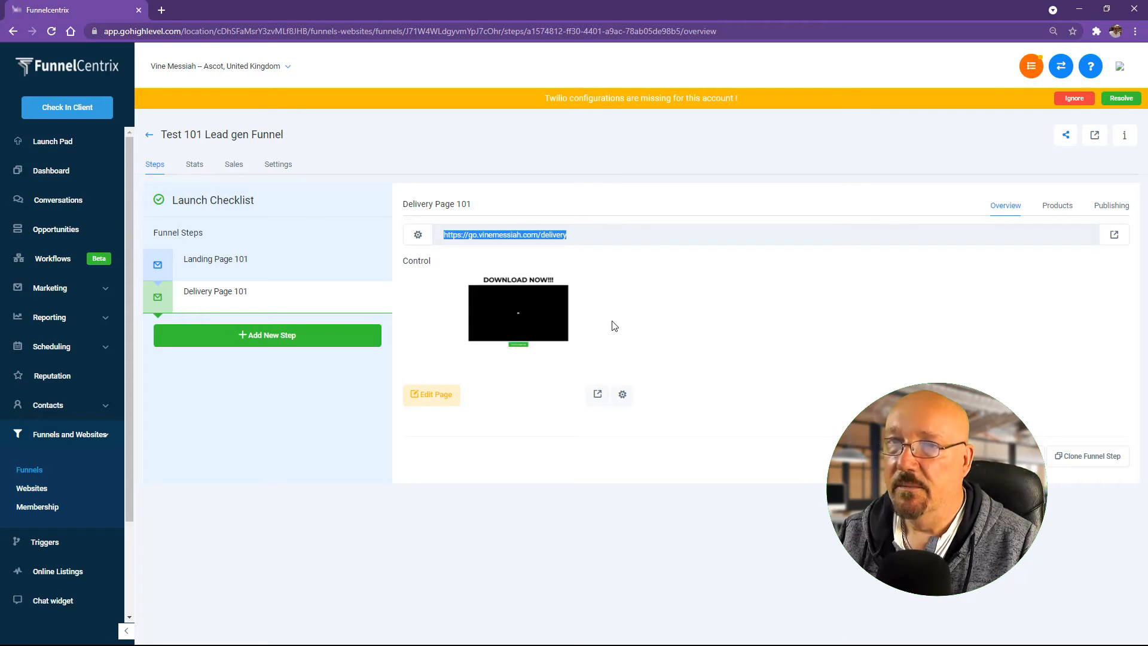
pyautogui.rightClick(519, 235)
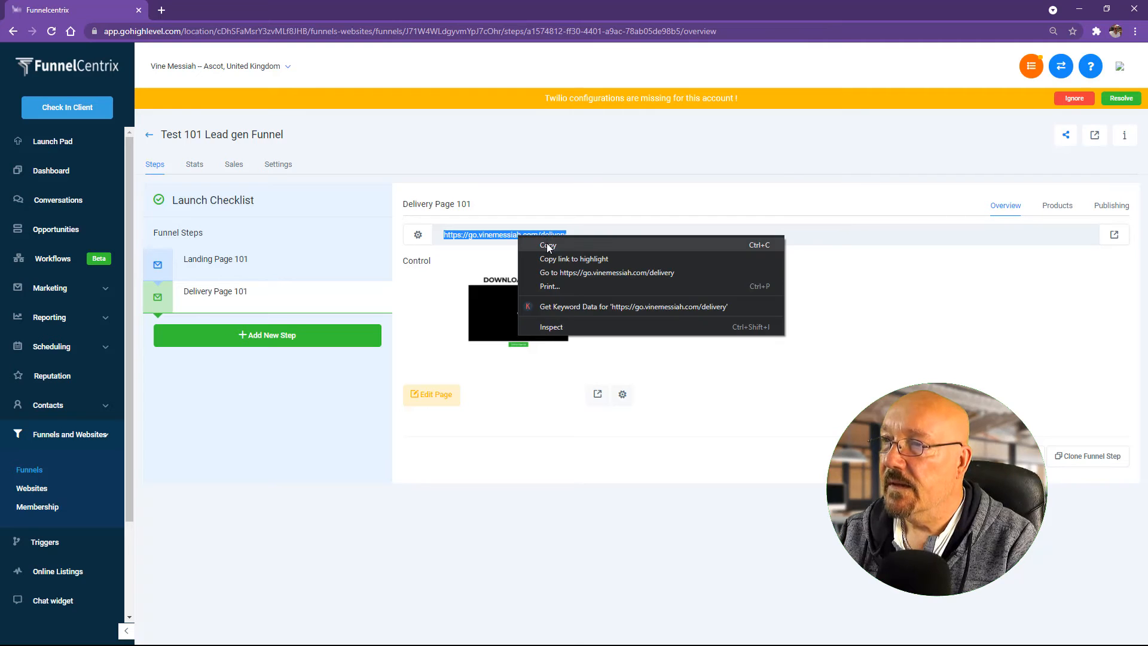
pyautogui.click(548, 244)
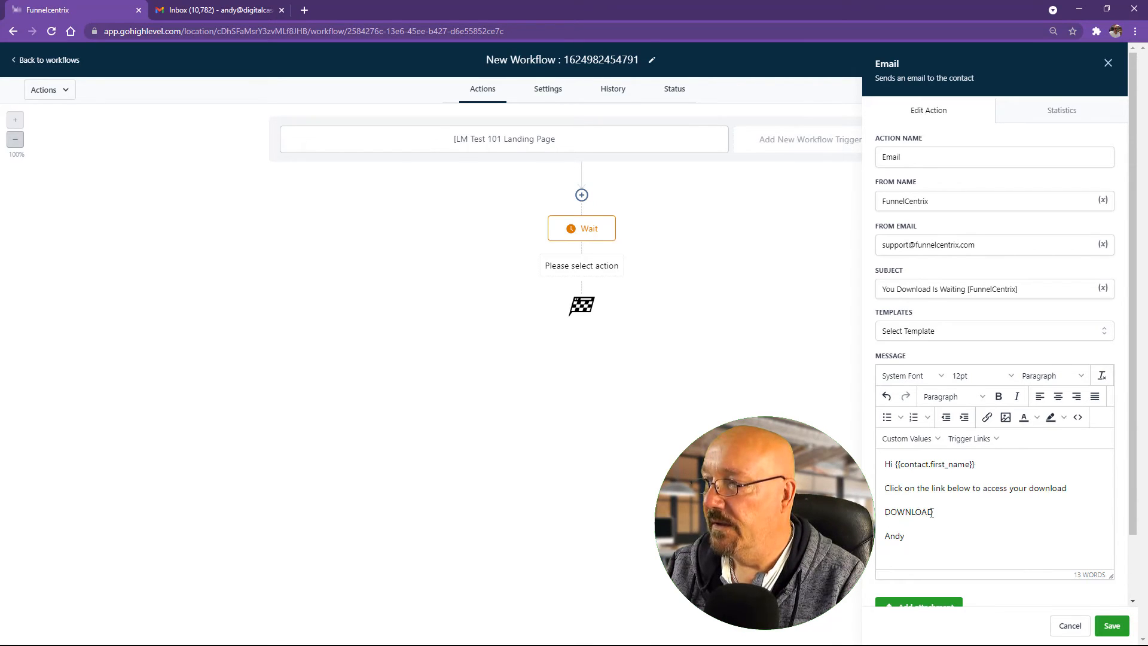
# Step: Link the word DOWNLOAD to the delivery page URL, opening in a new window
pyautogui.moveTo(933, 512); pyautogui.dragTo(886, 516)
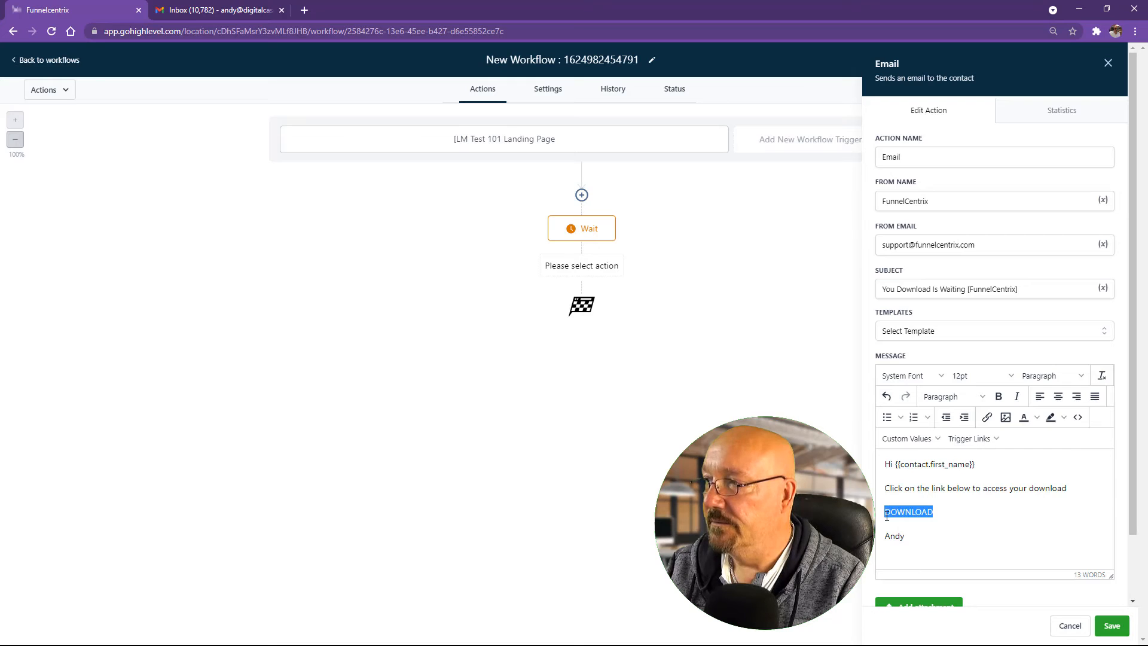
pyautogui.click(987, 418)
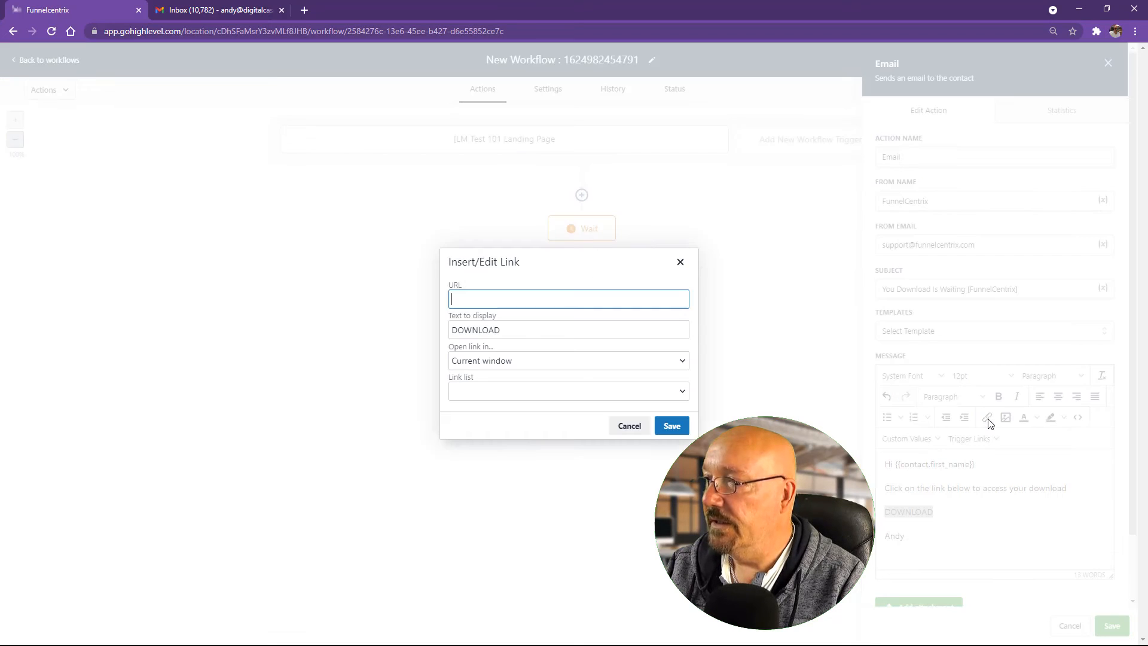
pyautogui.rightClick(479, 300)
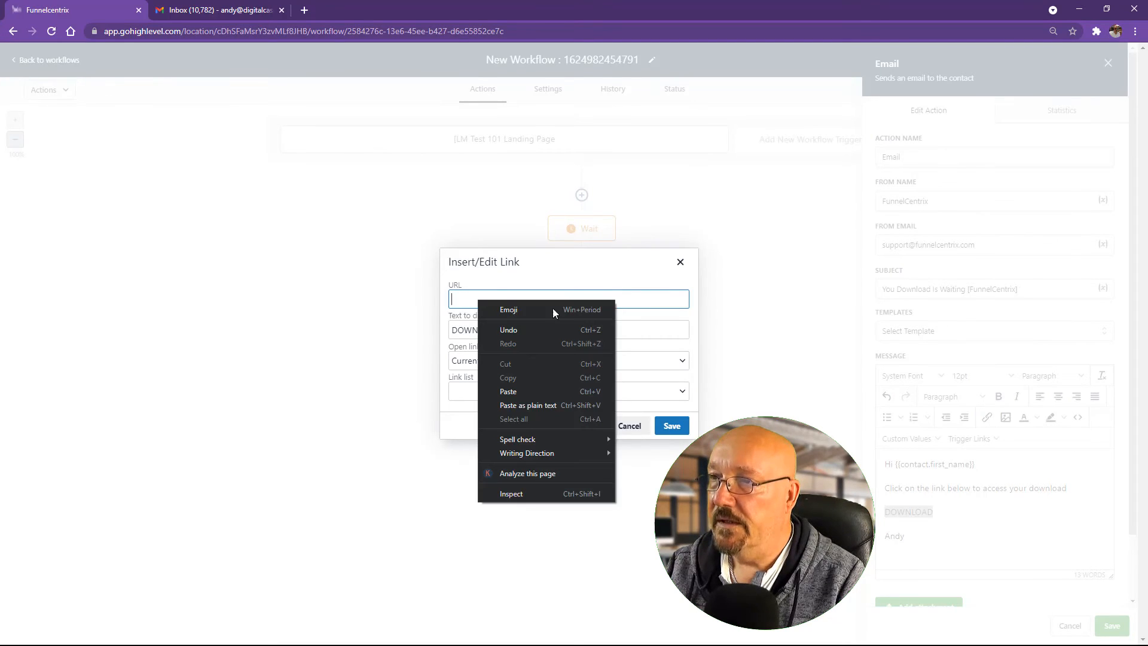
pyautogui.click(539, 393)
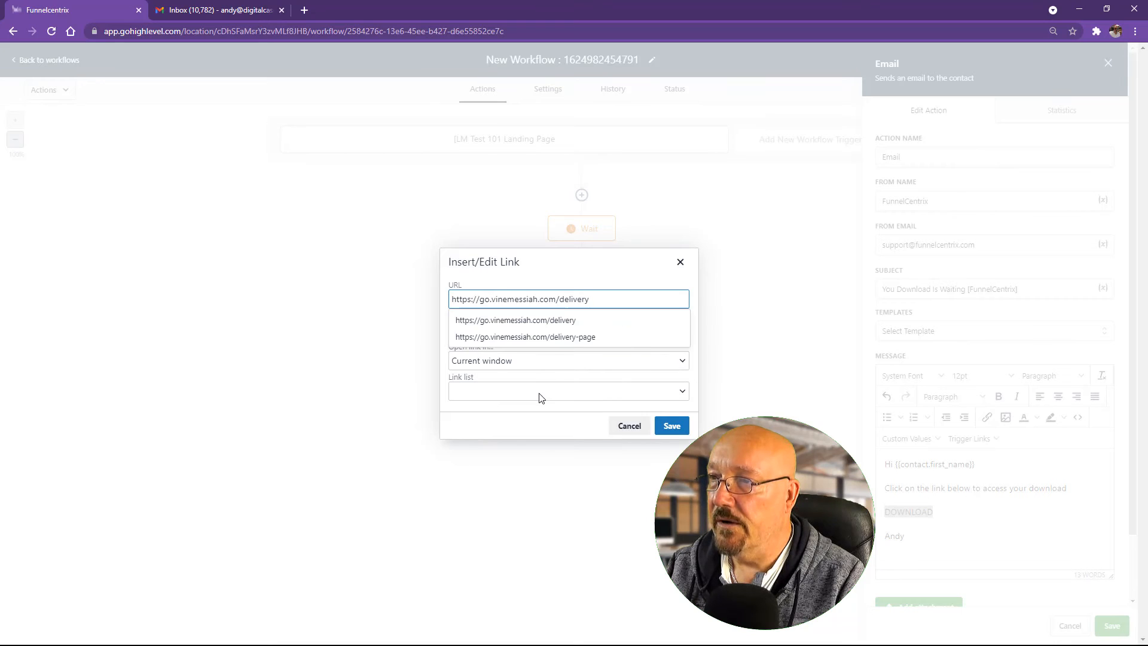
pyautogui.click(547, 393)
pyautogui.click(545, 366)
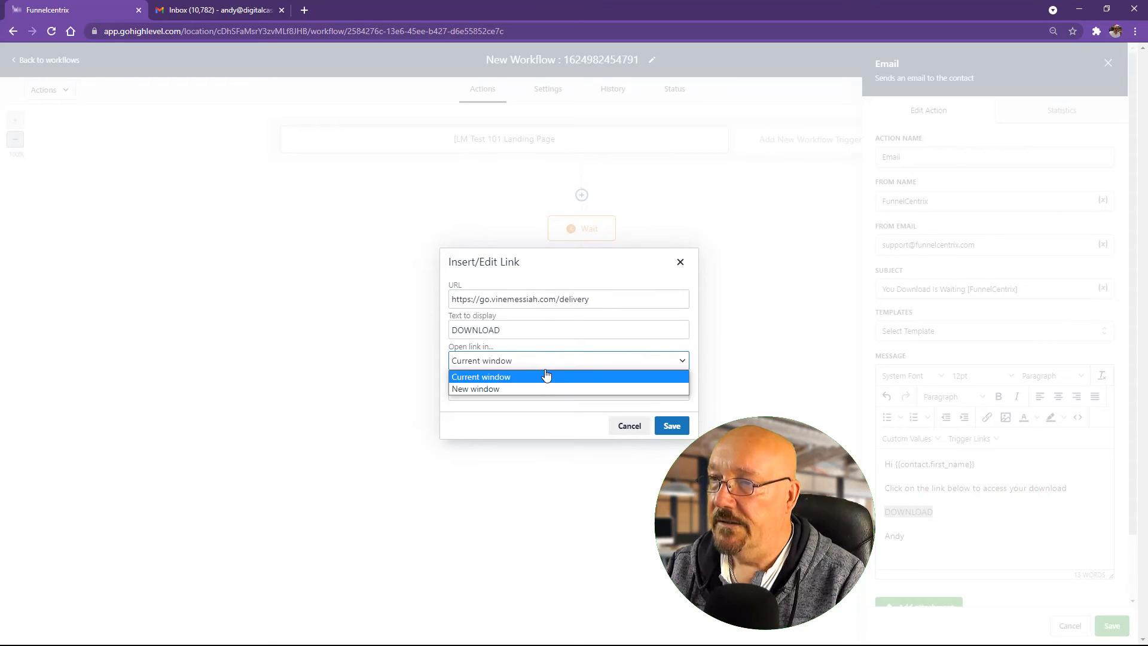
pyautogui.click(546, 376)
pyautogui.click(482, 362)
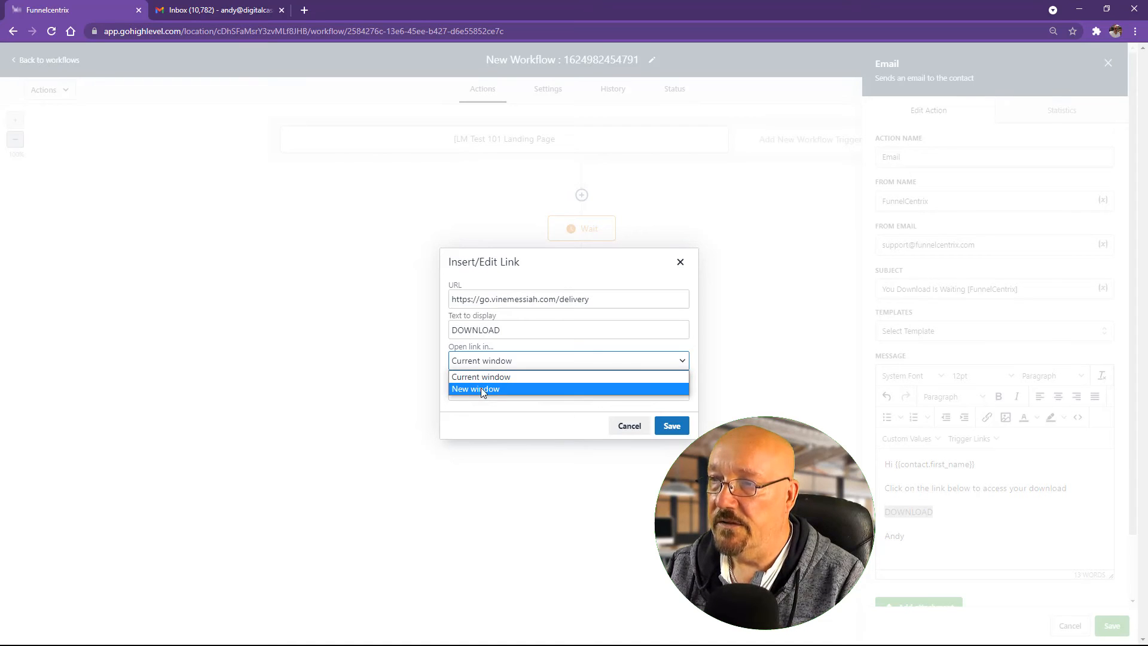
pyautogui.click(480, 388)
pyautogui.click(670, 424)
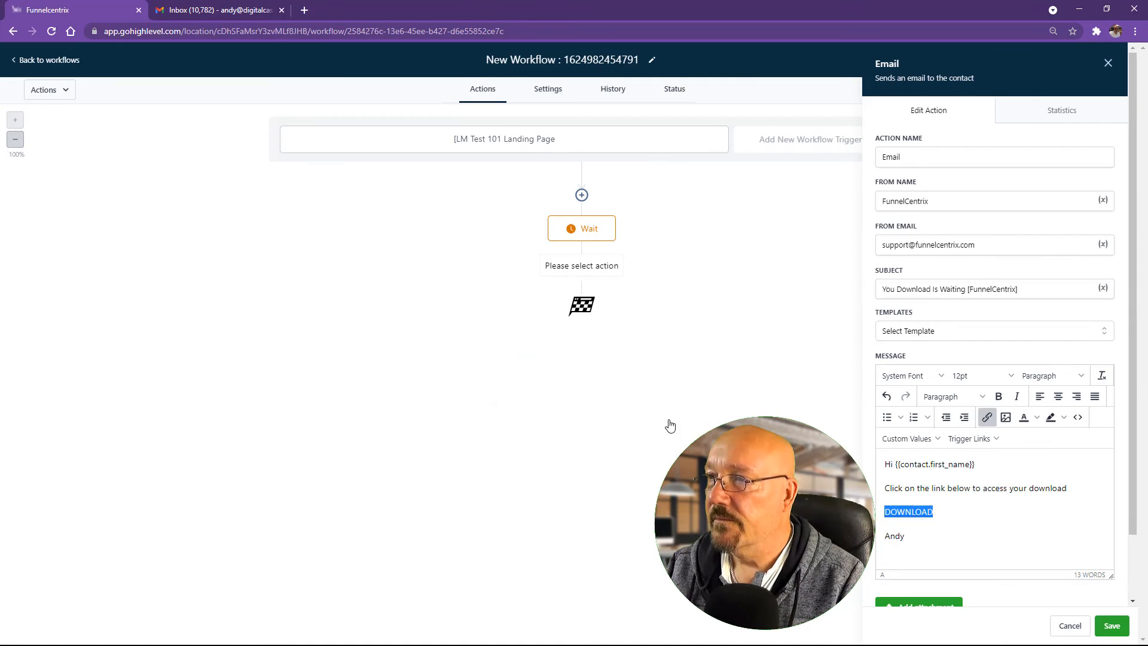
# Step: Save the Email action into the workflow after the Wait step
pyautogui.scroll(-2, 1020, 525)
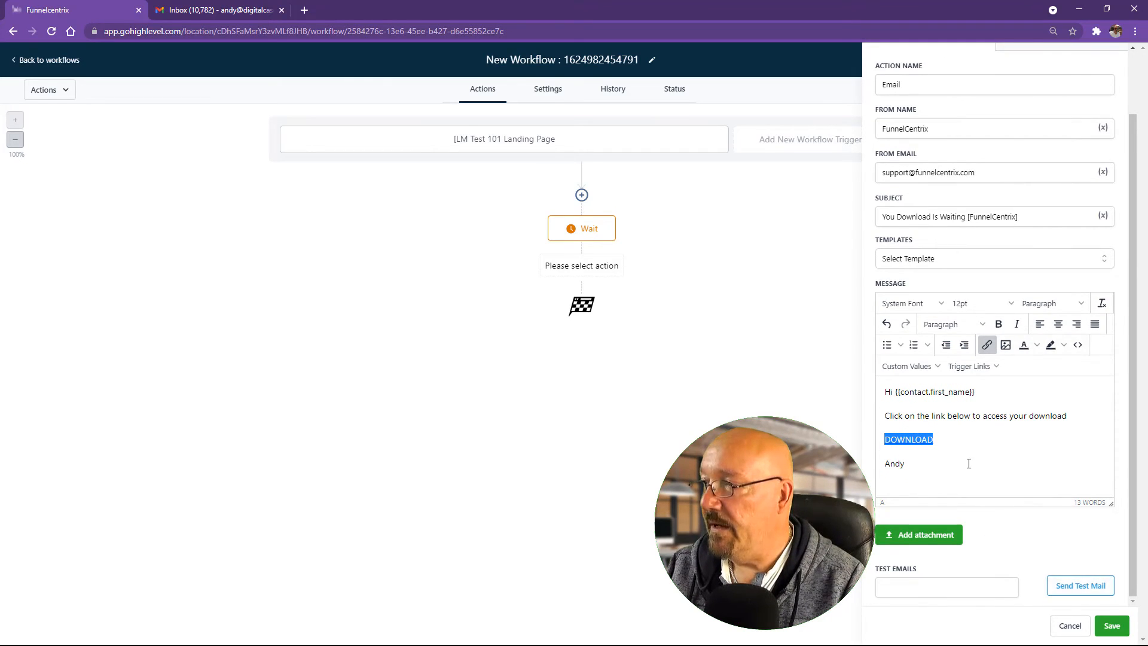
pyautogui.scroll(2, 969, 466)
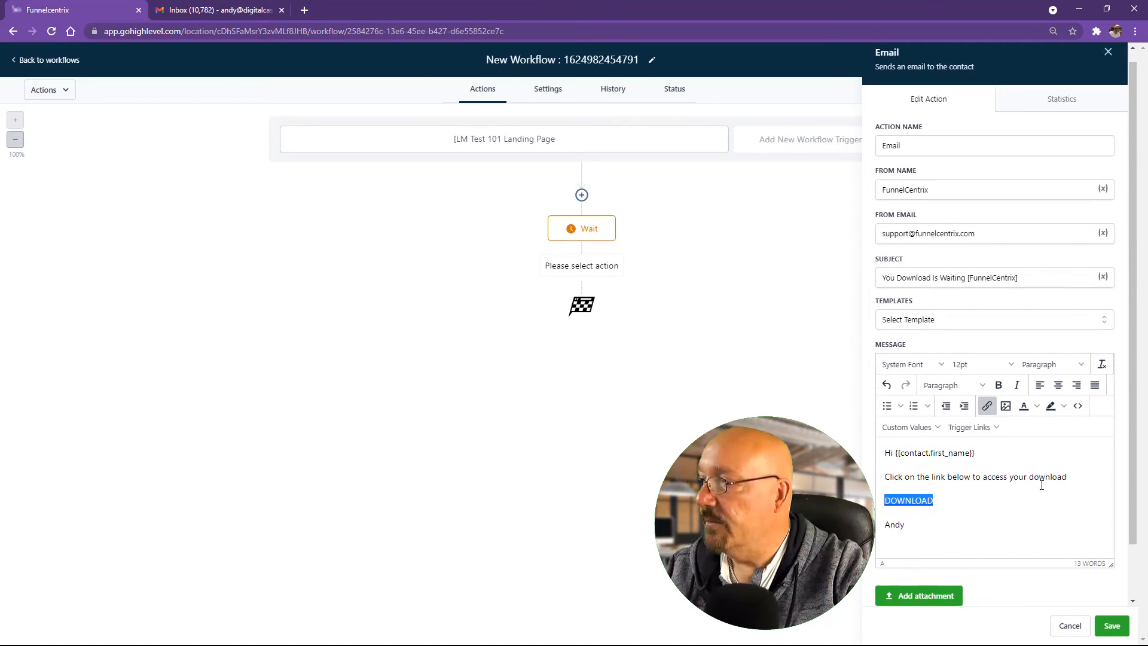
pyautogui.scroll(-2, 1016, 508)
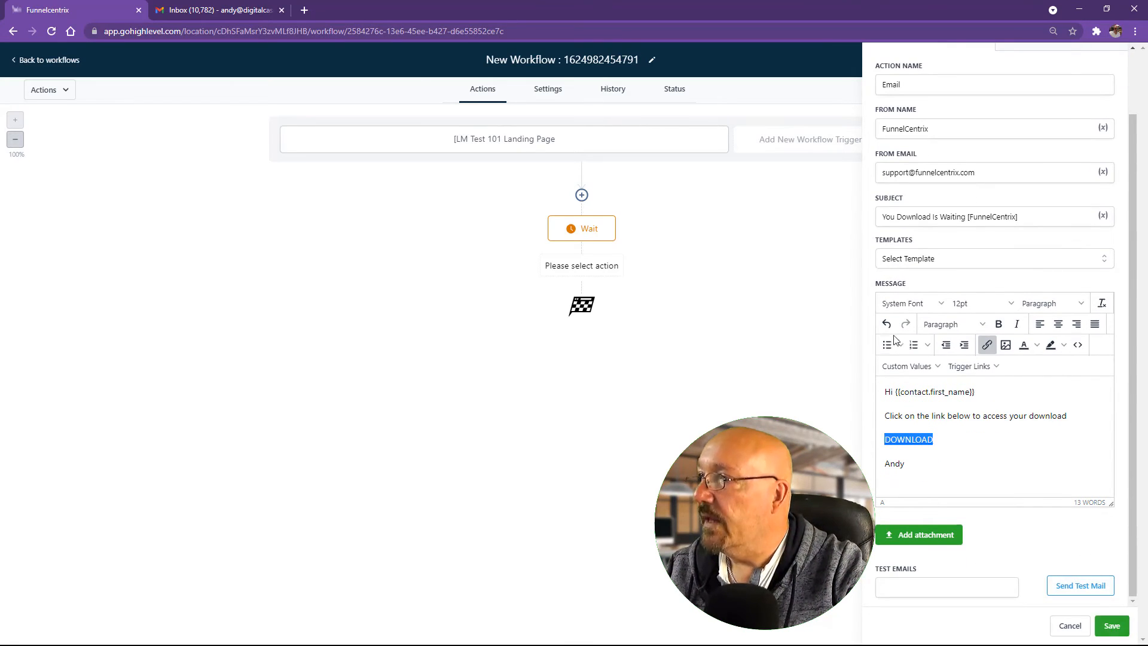
pyautogui.click(1111, 628)
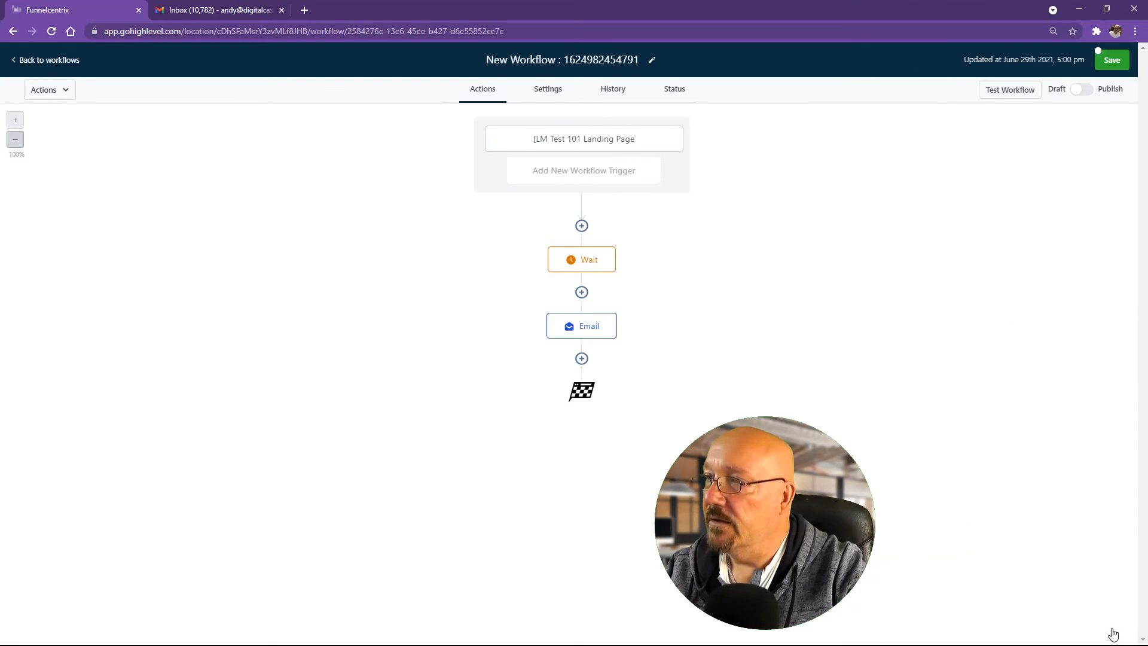
# Step: Add a Create Opportunity action after the Email step and select its default name
pyautogui.click(582, 358)
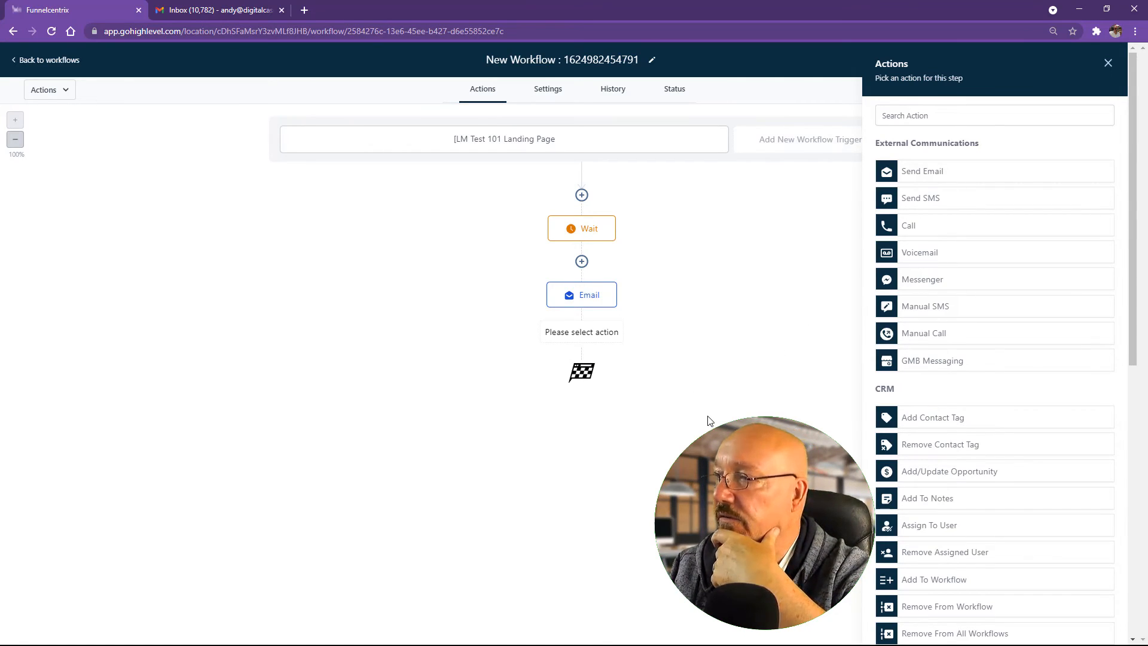
pyautogui.scroll(-3, 1011, 402)
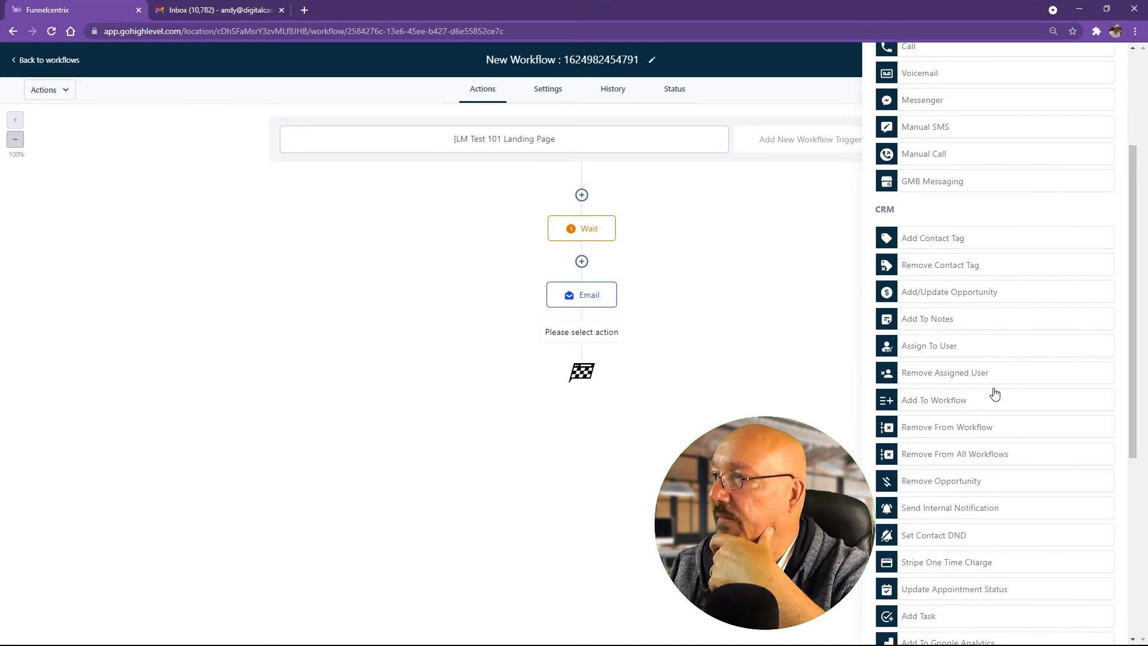
pyautogui.click(952, 296)
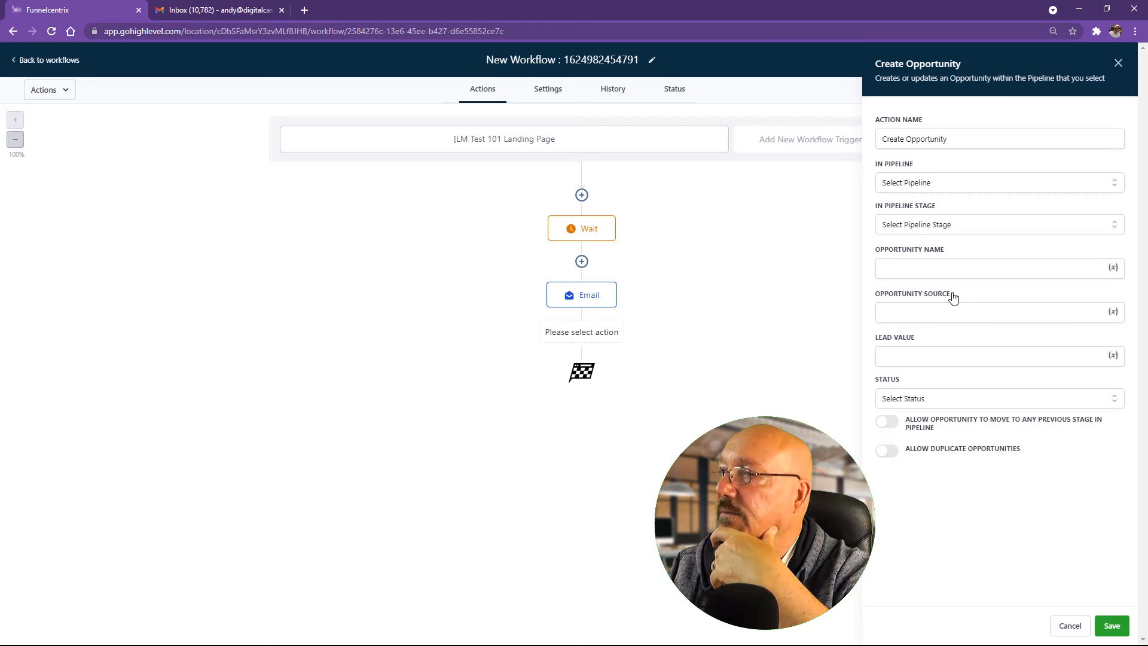
pyautogui.click(929, 184)
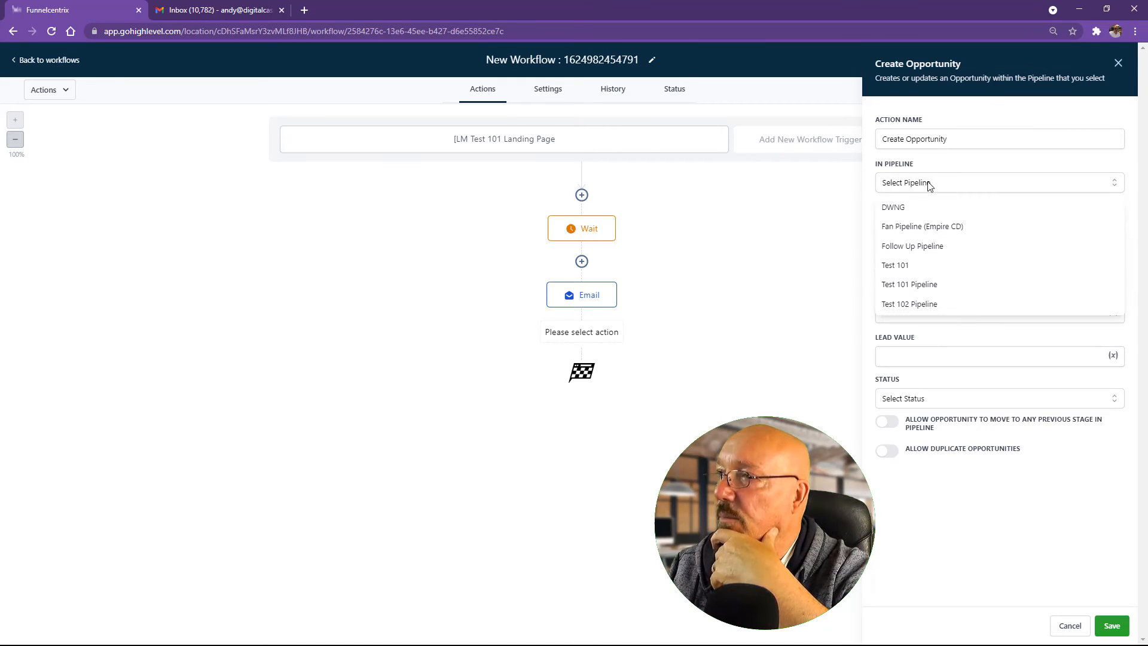
pyautogui.click(958, 139)
pyautogui.moveTo(958, 138); pyautogui.dragTo(798, 141)
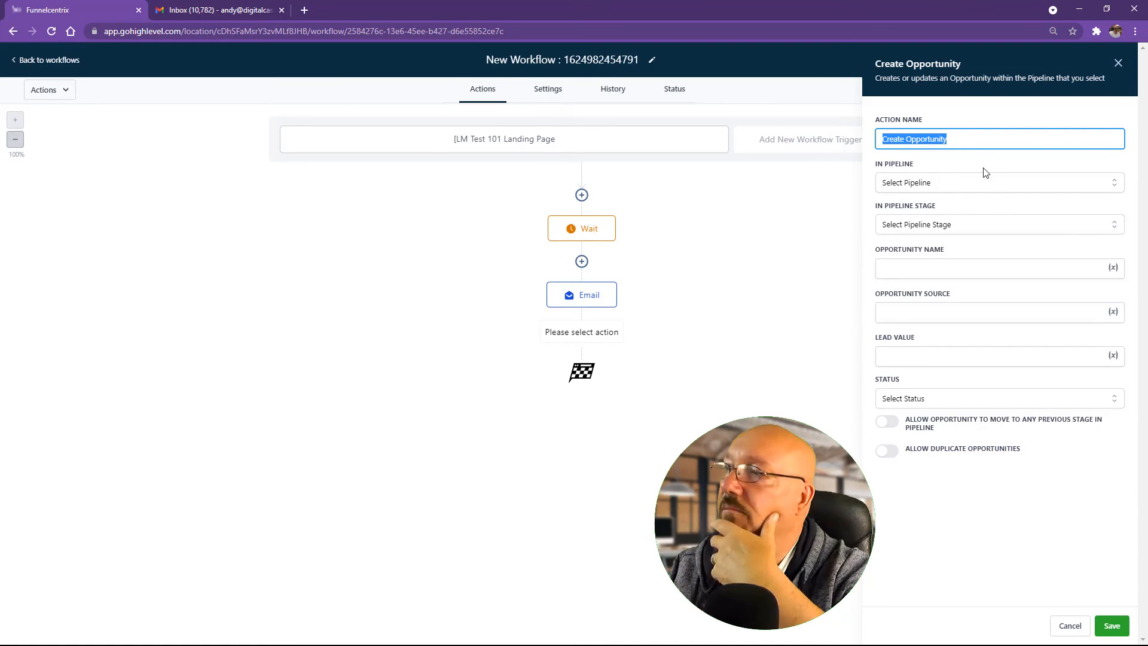
# Step: Try pipelines Test 101, Test 101 Pipeline and Test 102 Pipeline at stage Lead, then discard the step
pyautogui.click(937, 186)
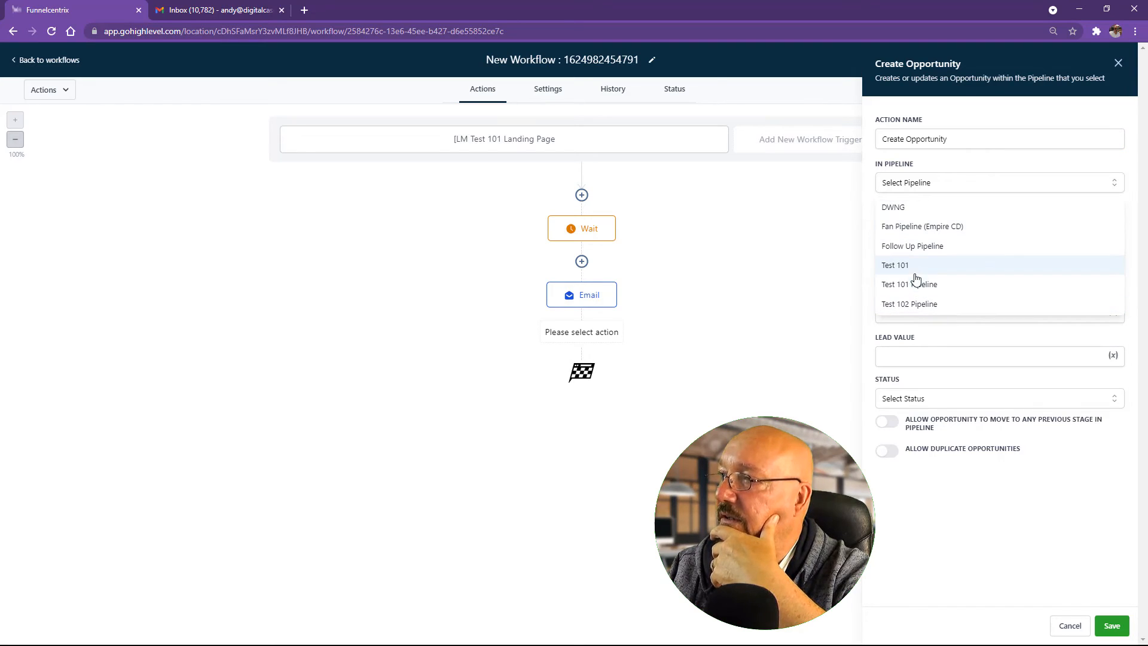
pyautogui.click(906, 265)
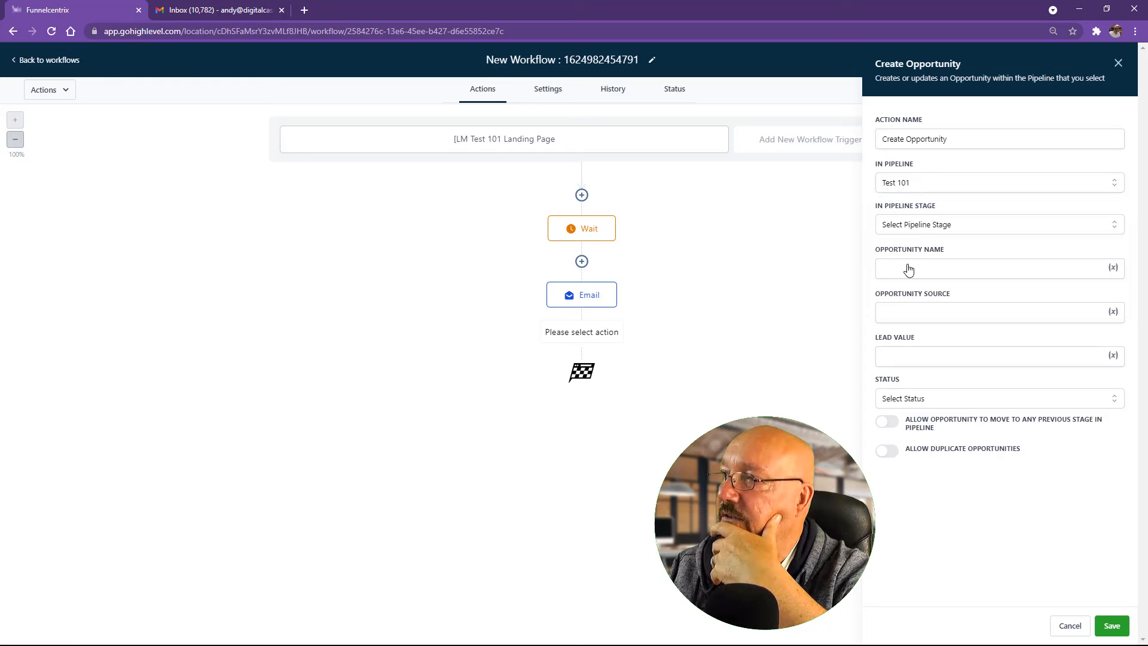
pyautogui.click(927, 224)
pyautogui.click(928, 248)
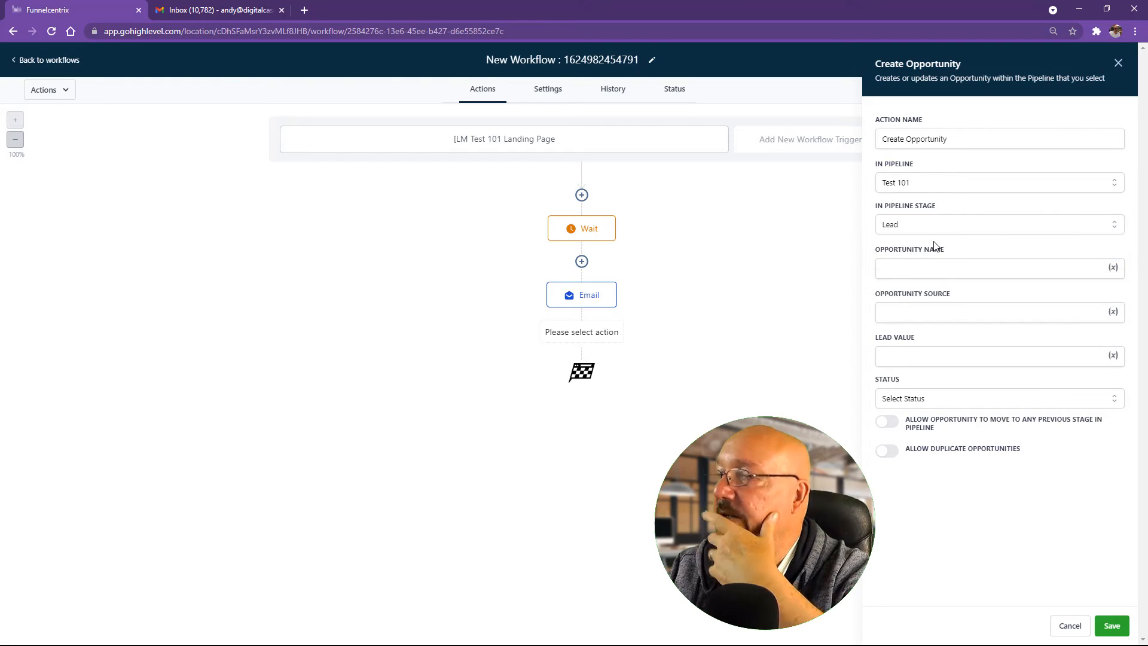
pyautogui.click(930, 185)
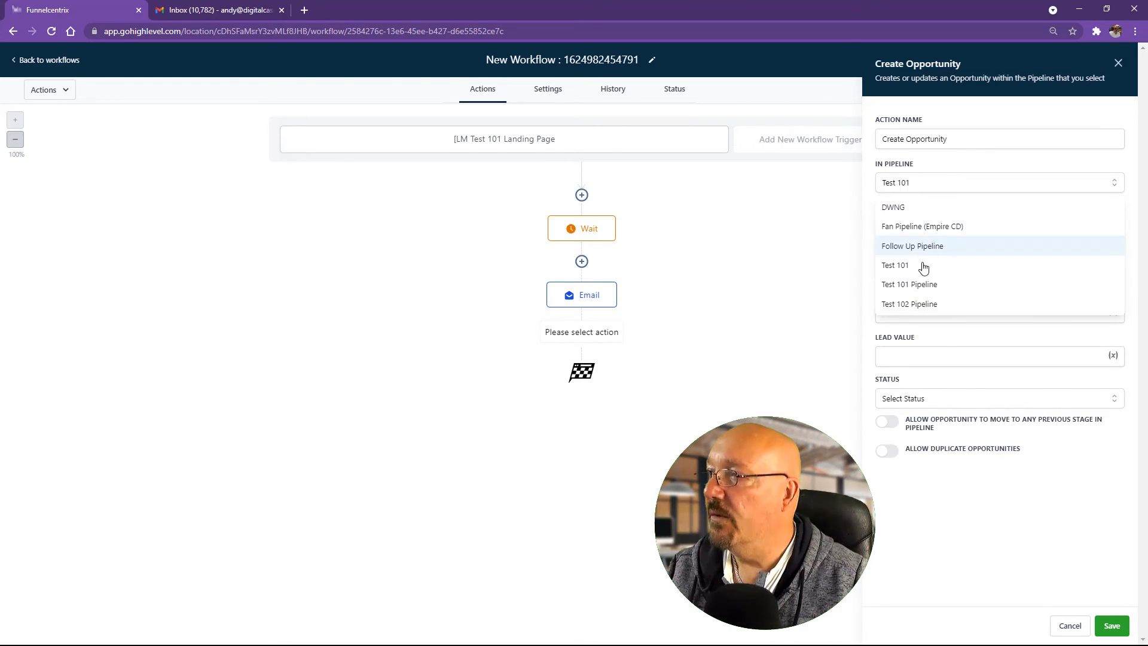
pyautogui.click(925, 284)
pyautogui.click(929, 227)
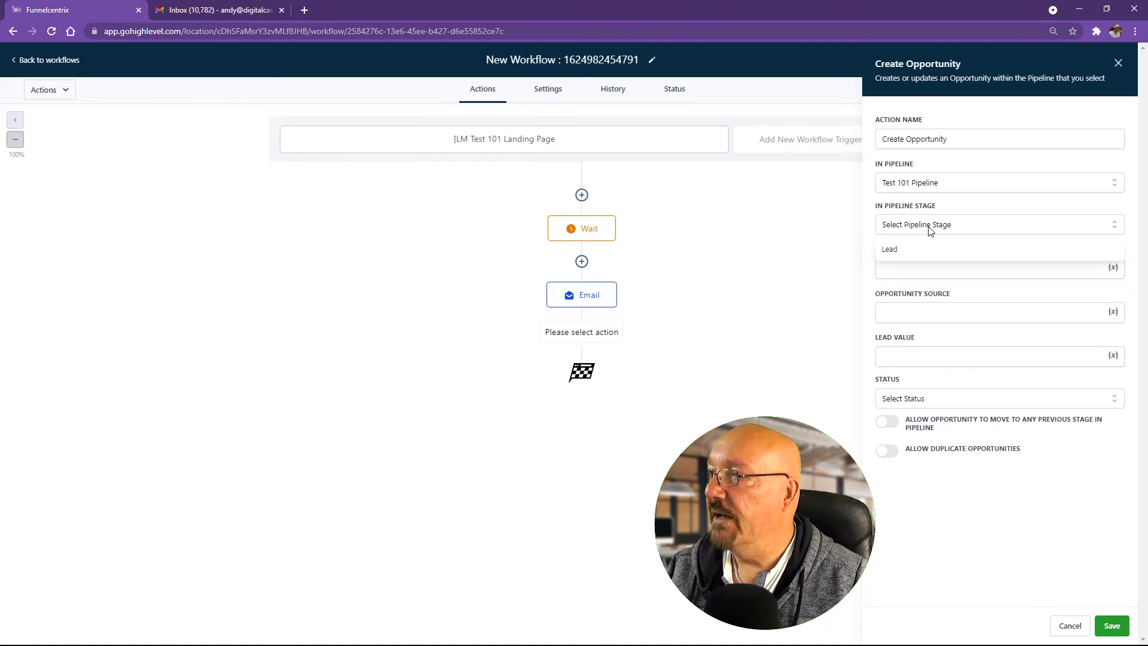
pyautogui.click(934, 183)
pyautogui.click(925, 304)
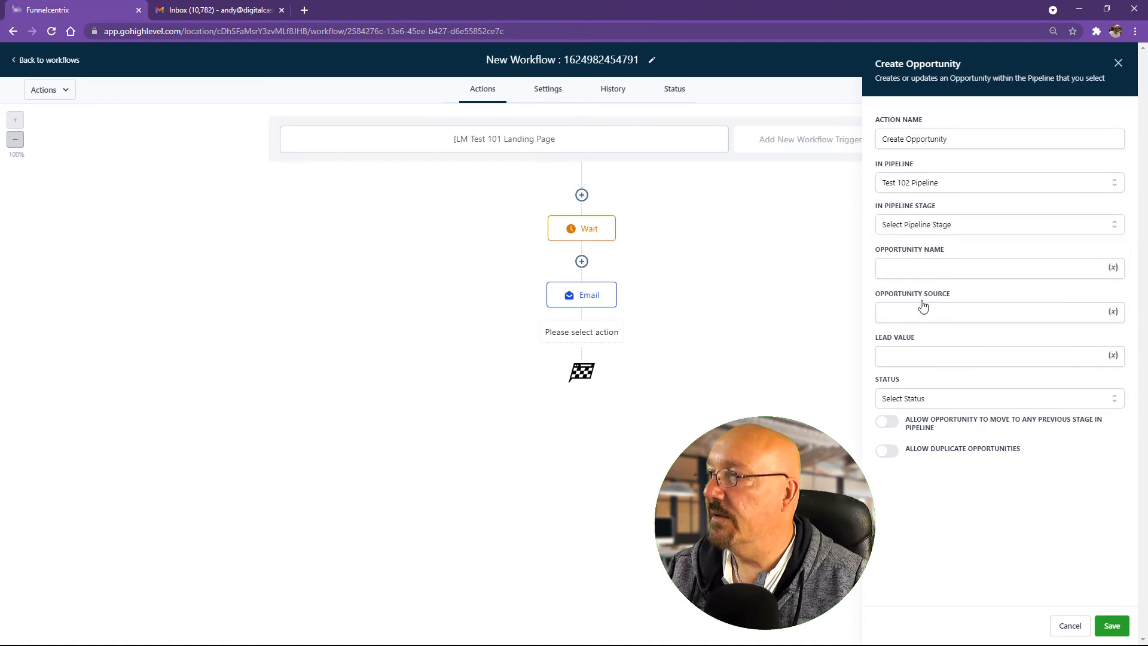
pyautogui.click(937, 227)
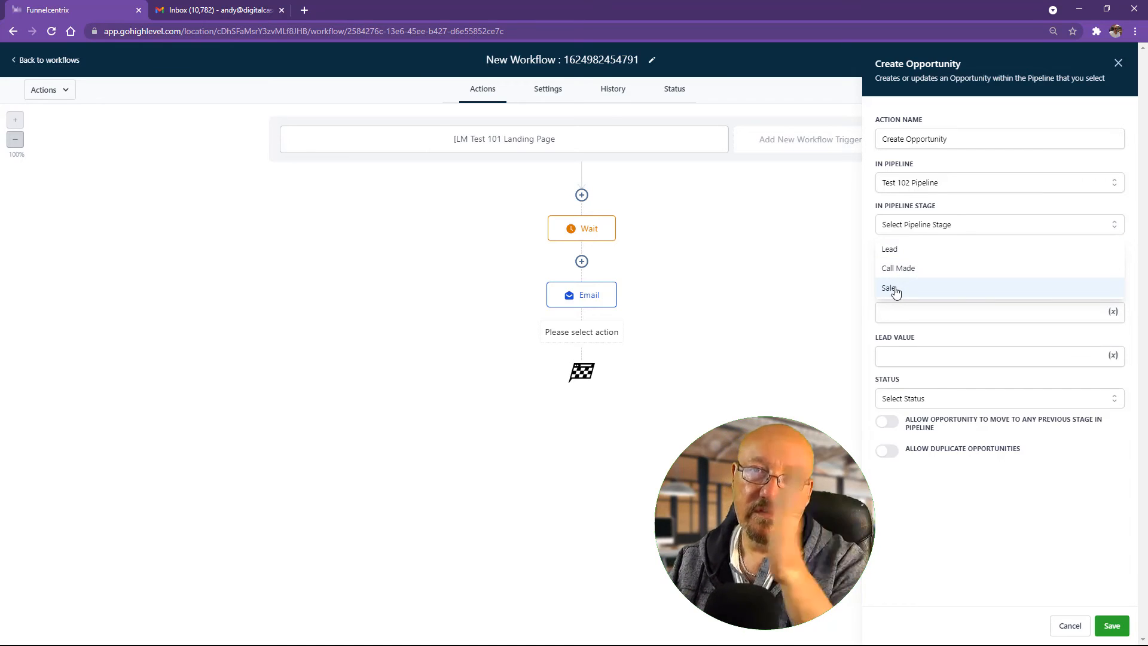
pyautogui.click(901, 254)
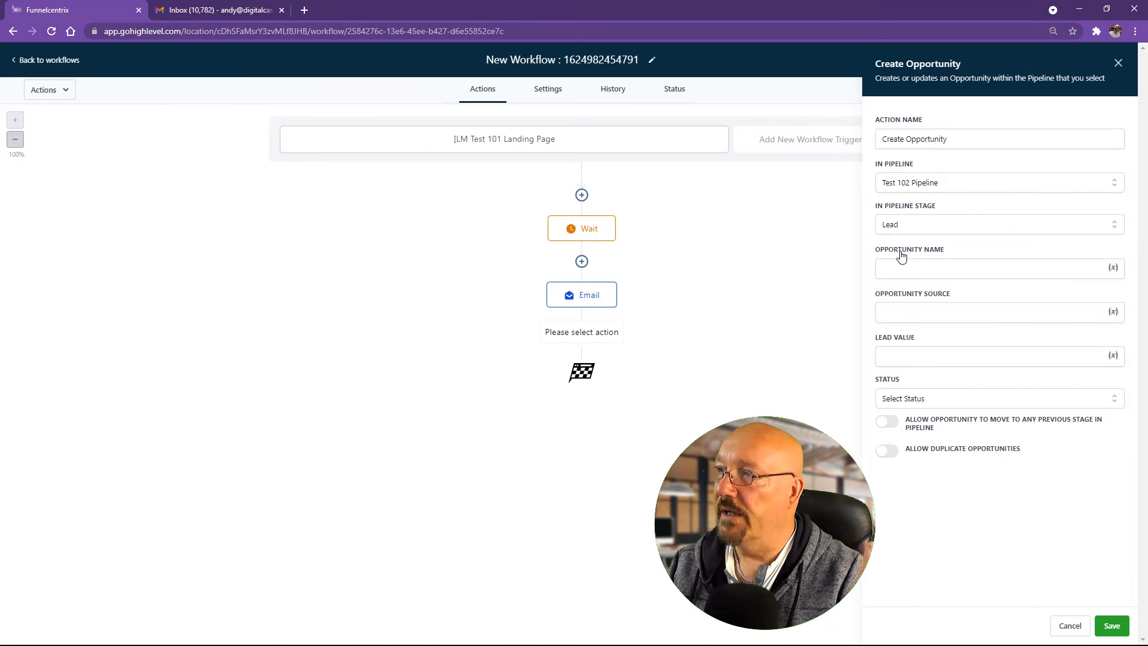
pyautogui.click(904, 272)
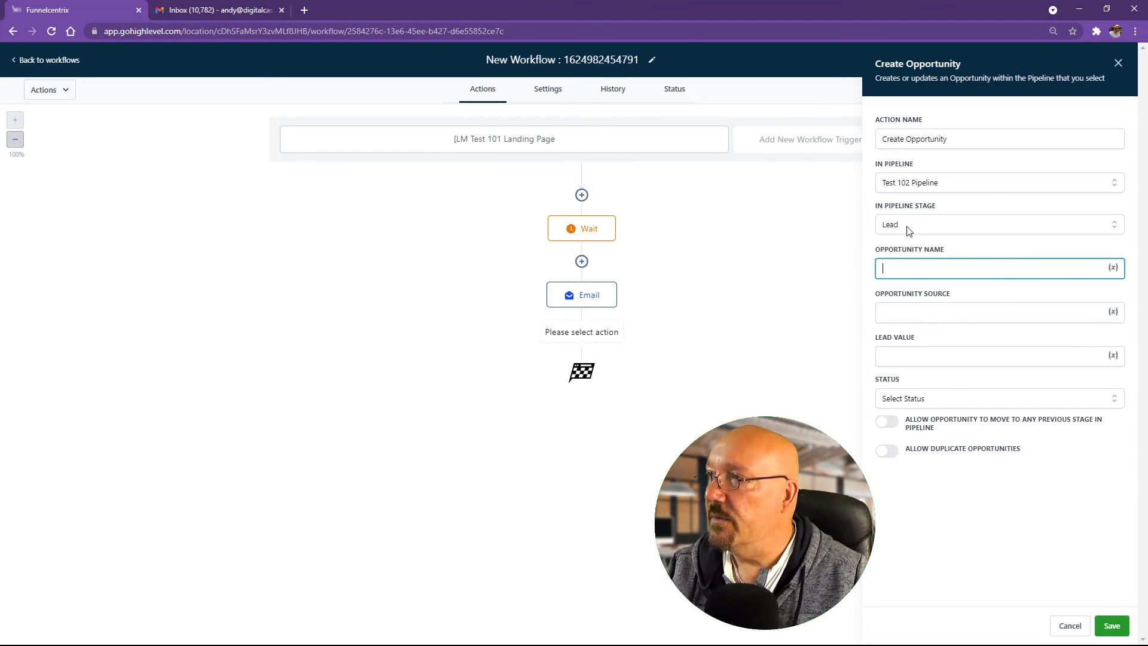
pyautogui.click(1070, 625)
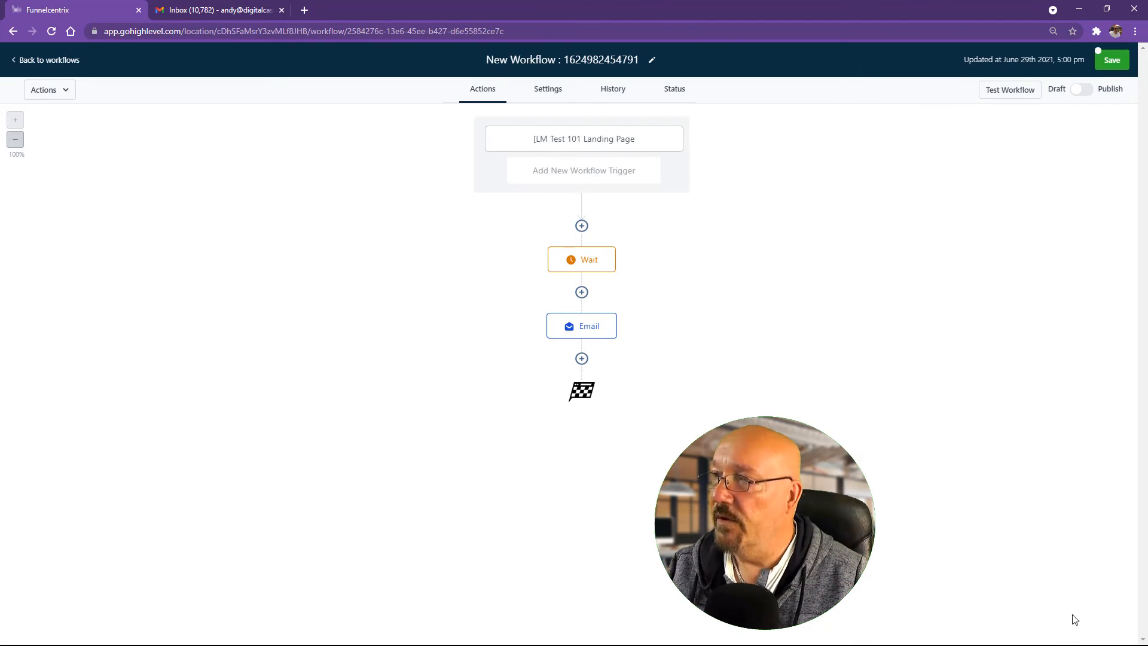
# Step: Add an Add Contact Tag step after the Email step, named '[LM] Test 101 Lead Mag'
pyautogui.click(581, 358)
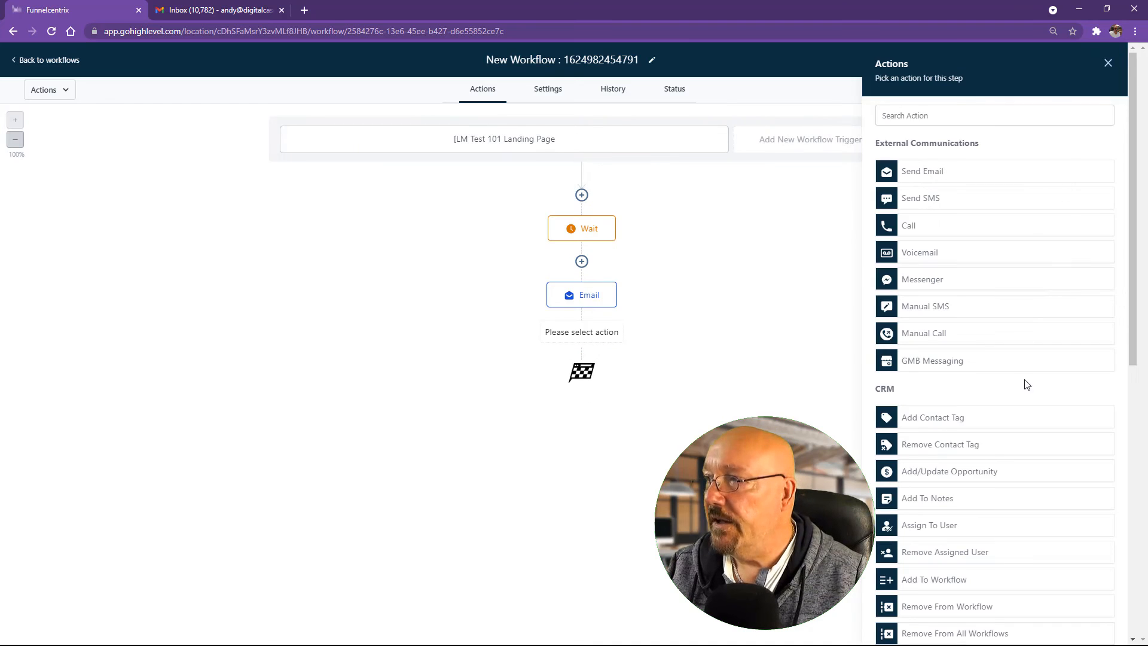
pyautogui.click(944, 423)
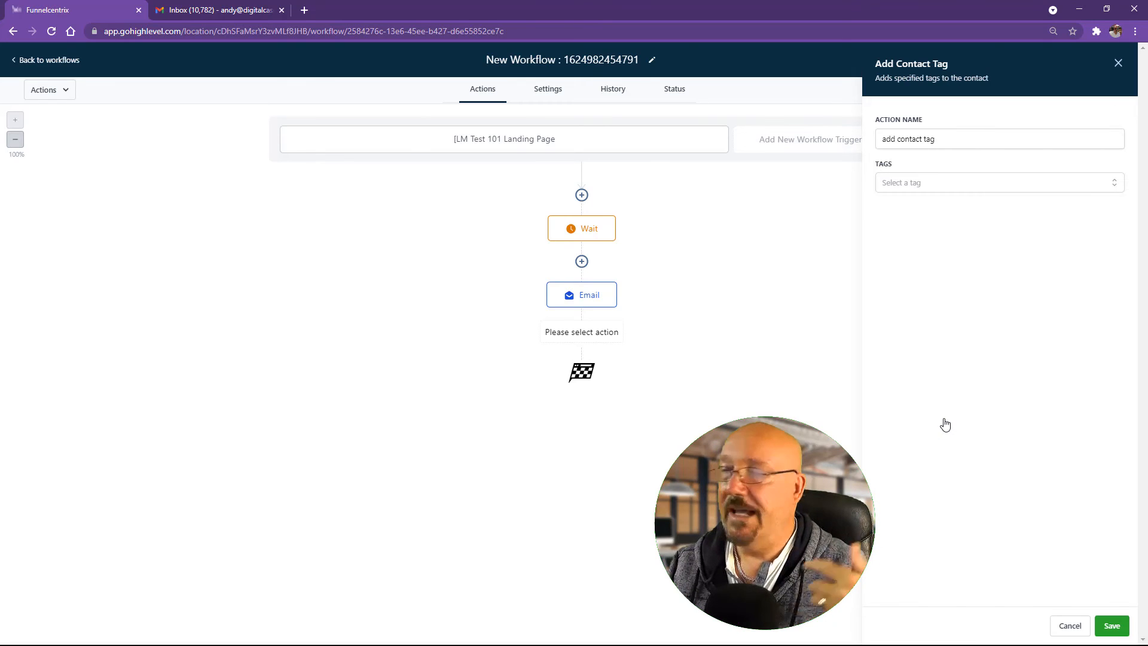
pyautogui.moveTo(978, 138); pyautogui.dragTo(691, 116)
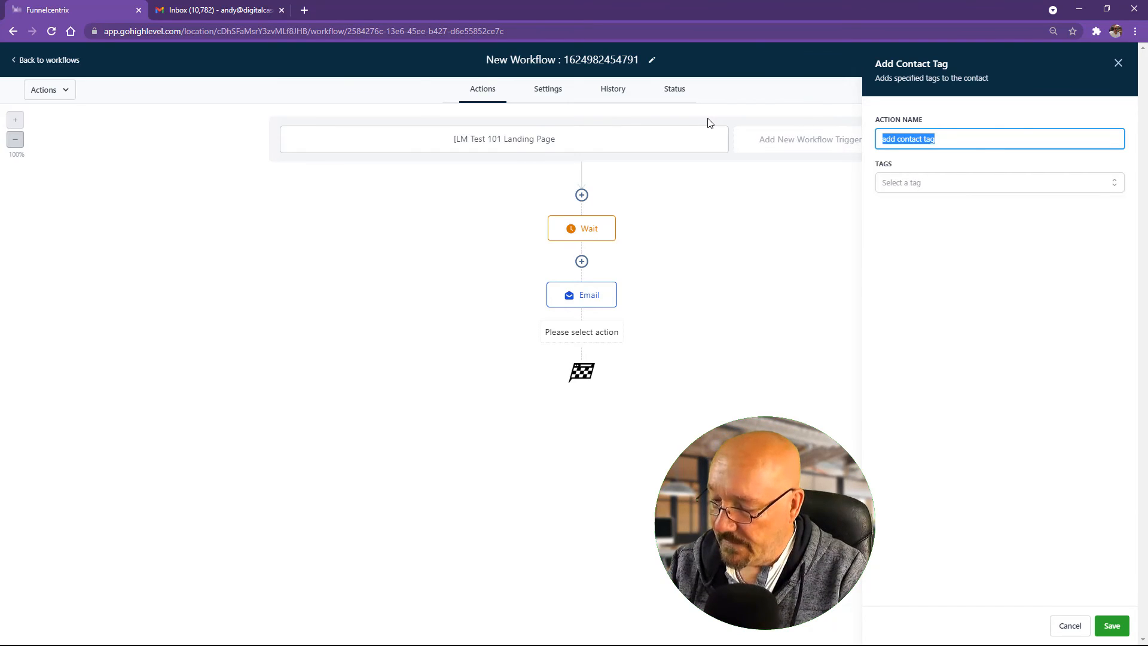
pyautogui.write('[LM')
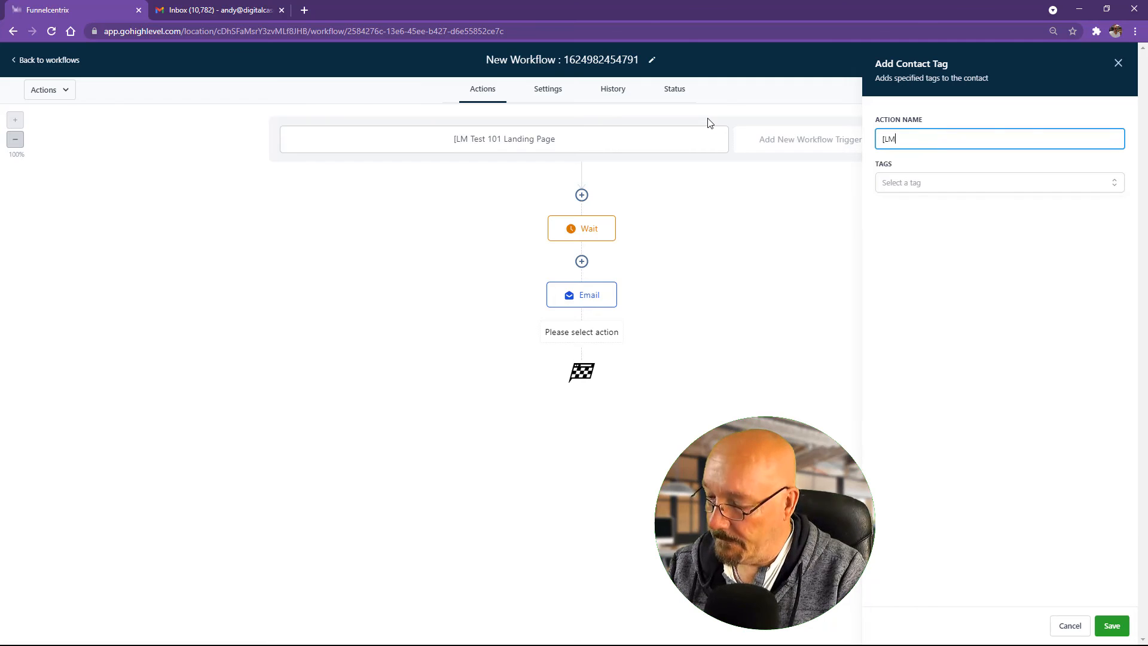
pyautogui.write('] Test 10')
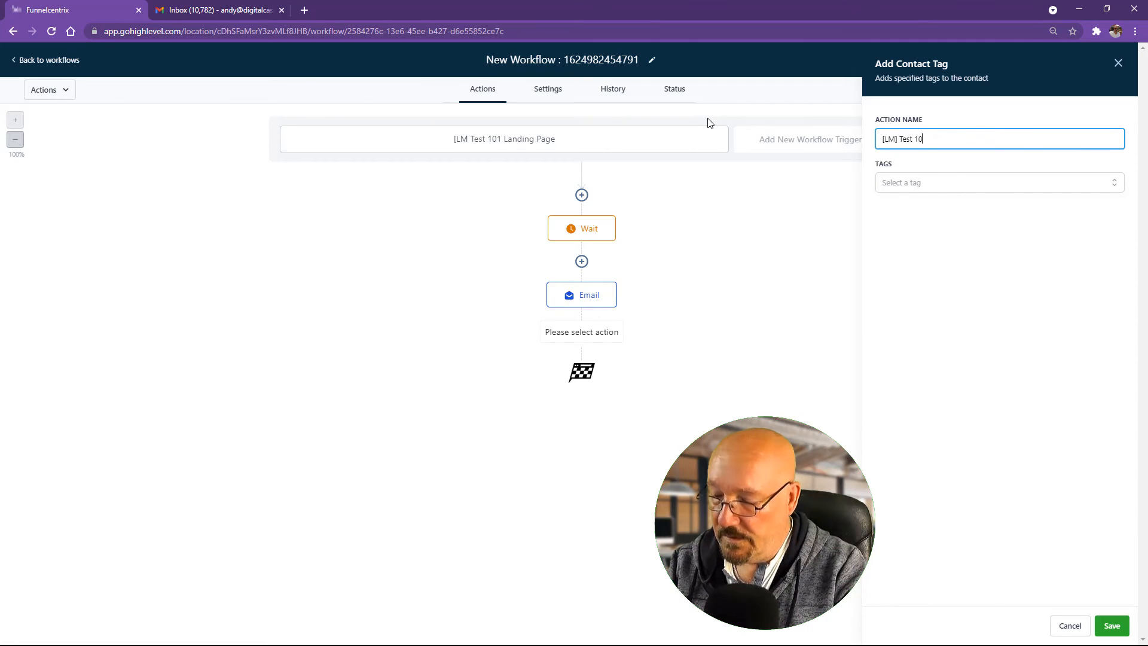
pyautogui.write('1 Landing Page')
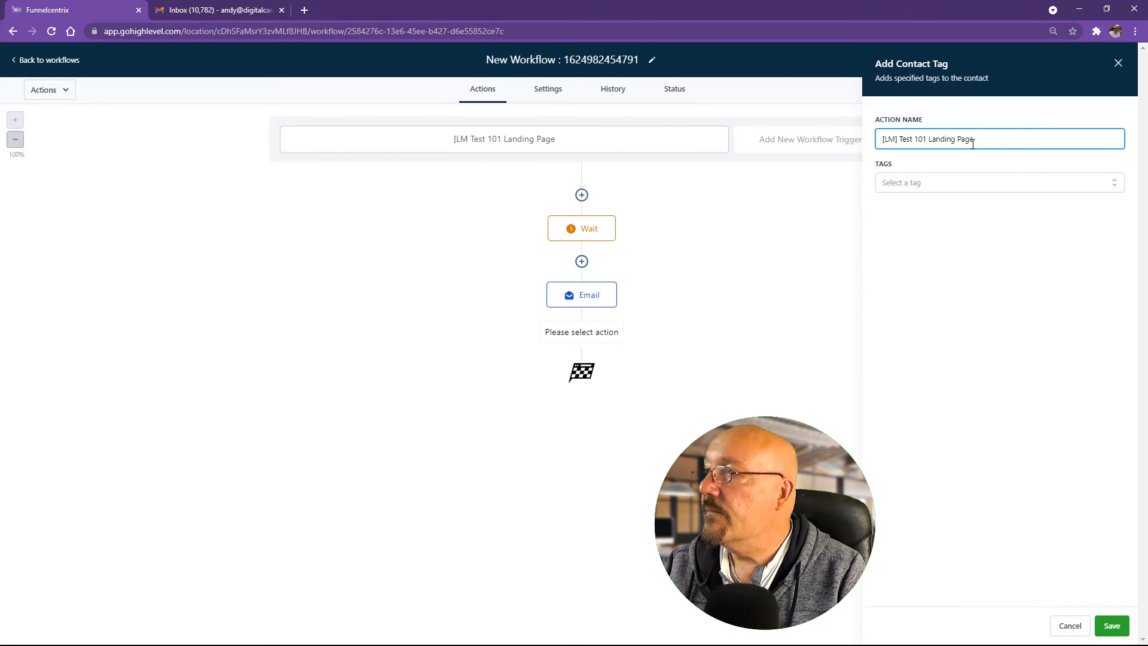
pyautogui.moveTo(926, 140); pyautogui.dragTo(980, 129)
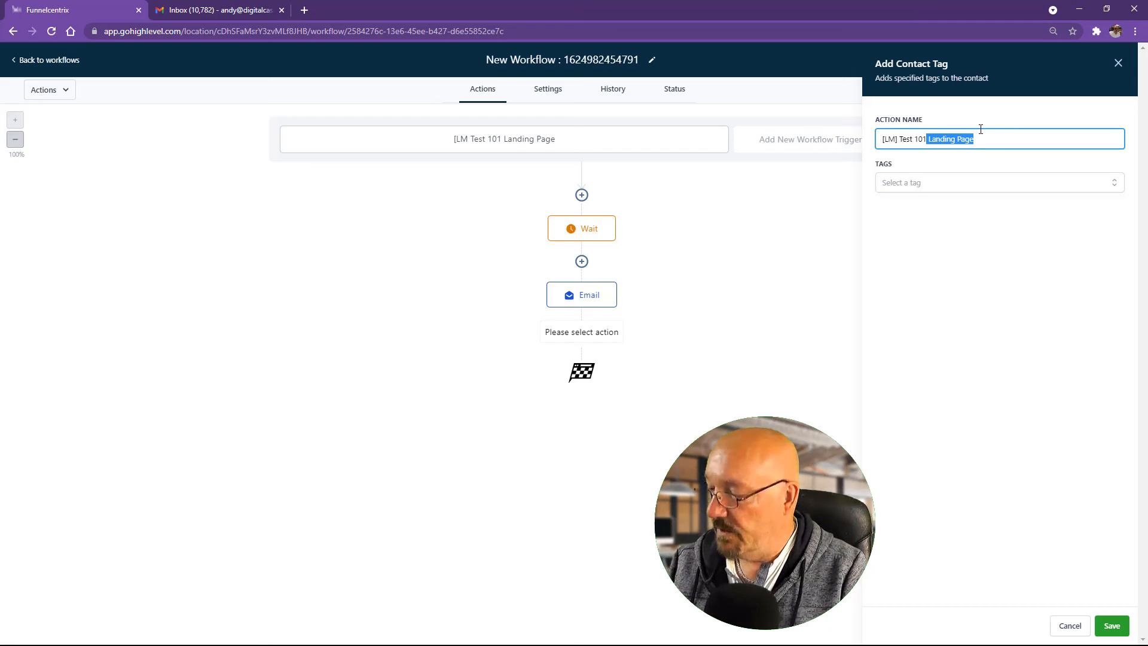
pyautogui.press('BackSpace')
pyautogui.write('Lea')
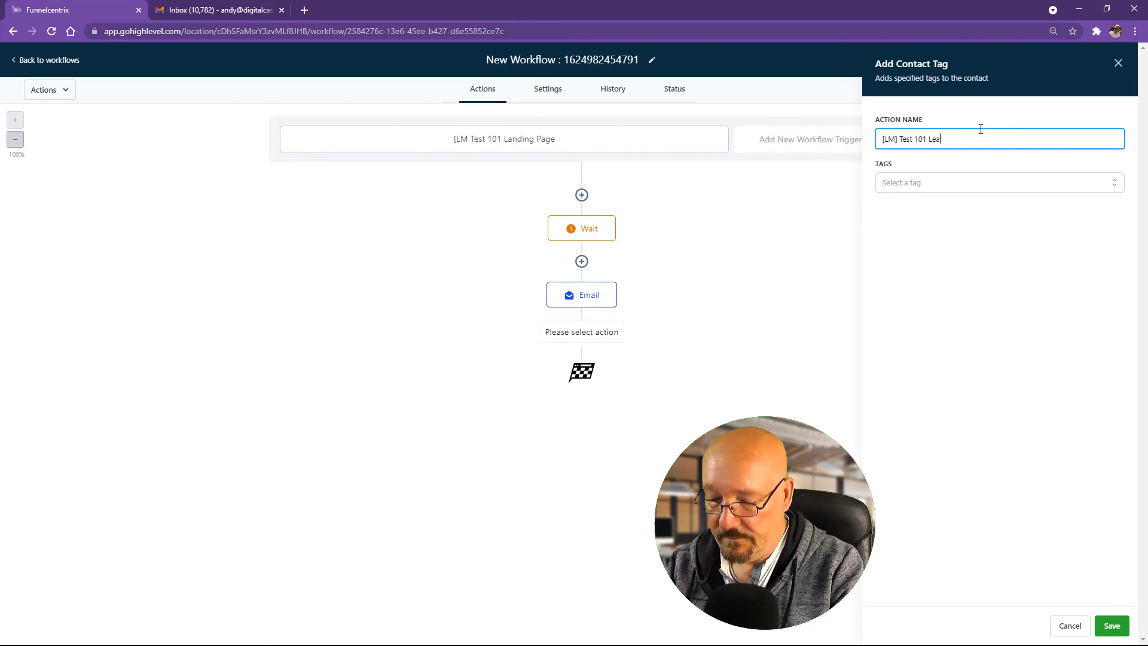
pyautogui.write('d Mag')
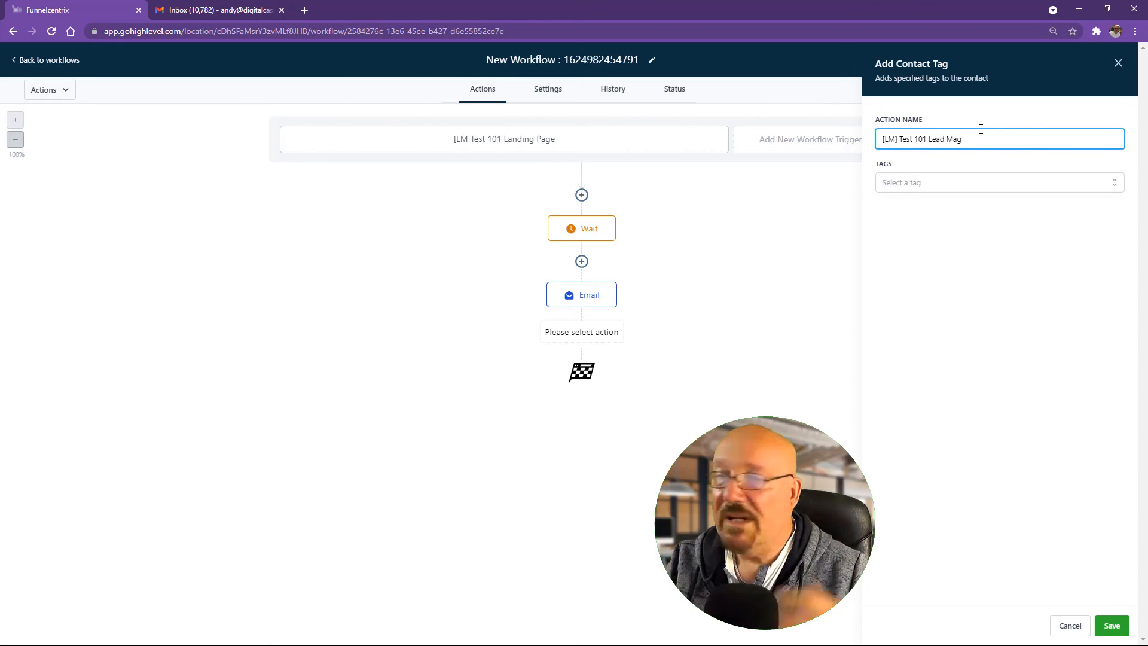
# Step: Tag contacts with test101 subscribe and a newly created 'test 101 lead mag' tag, then save the step
pyautogui.click(912, 183)
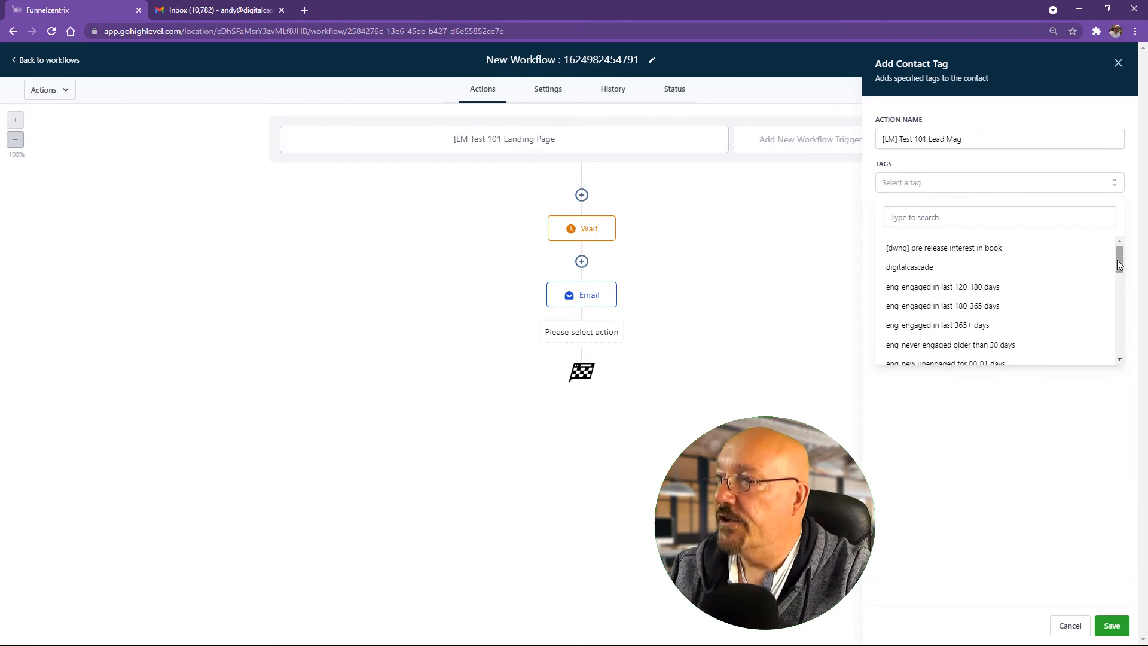
pyautogui.moveTo(1120, 265); pyautogui.dragTo(1112, 332)
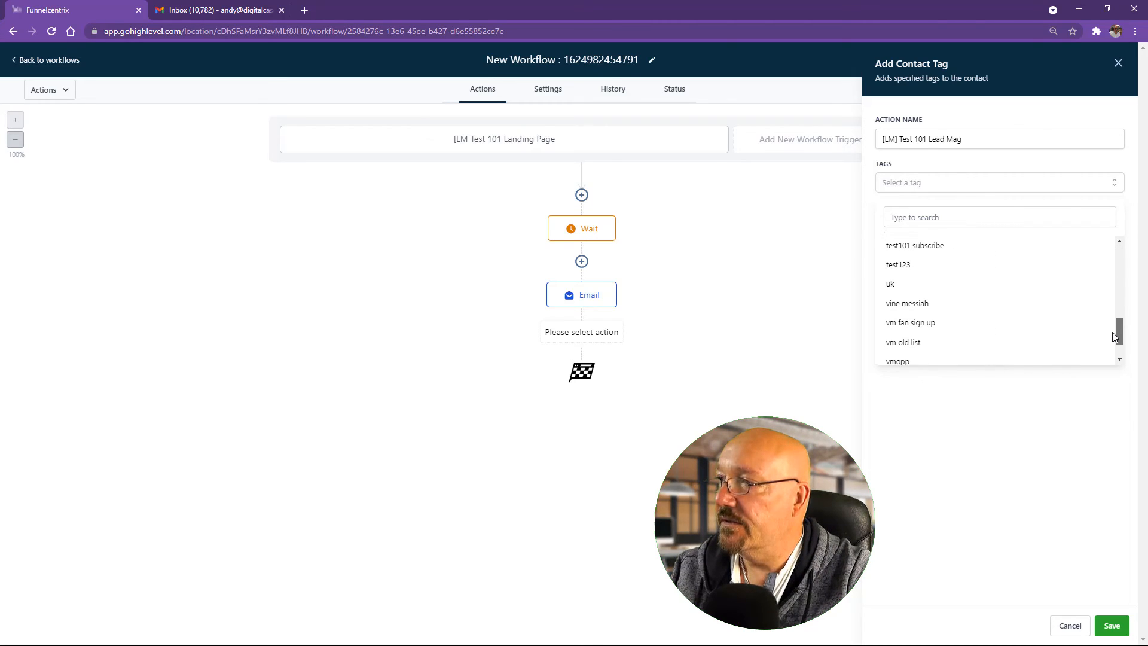
pyautogui.click(923, 251)
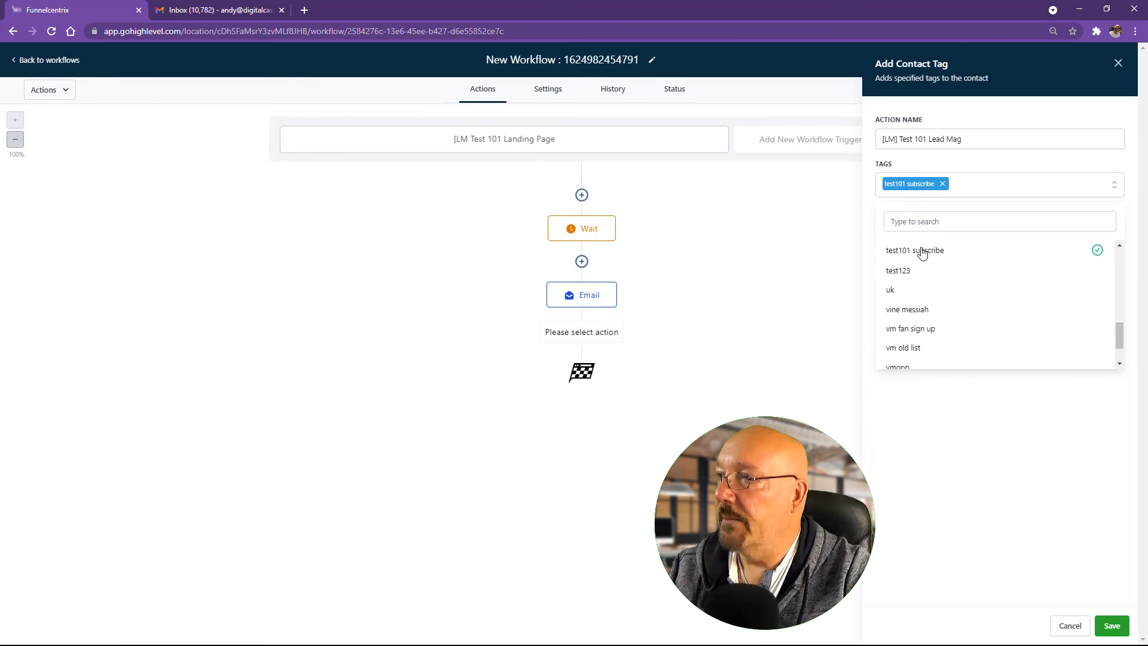
pyautogui.click(966, 186)
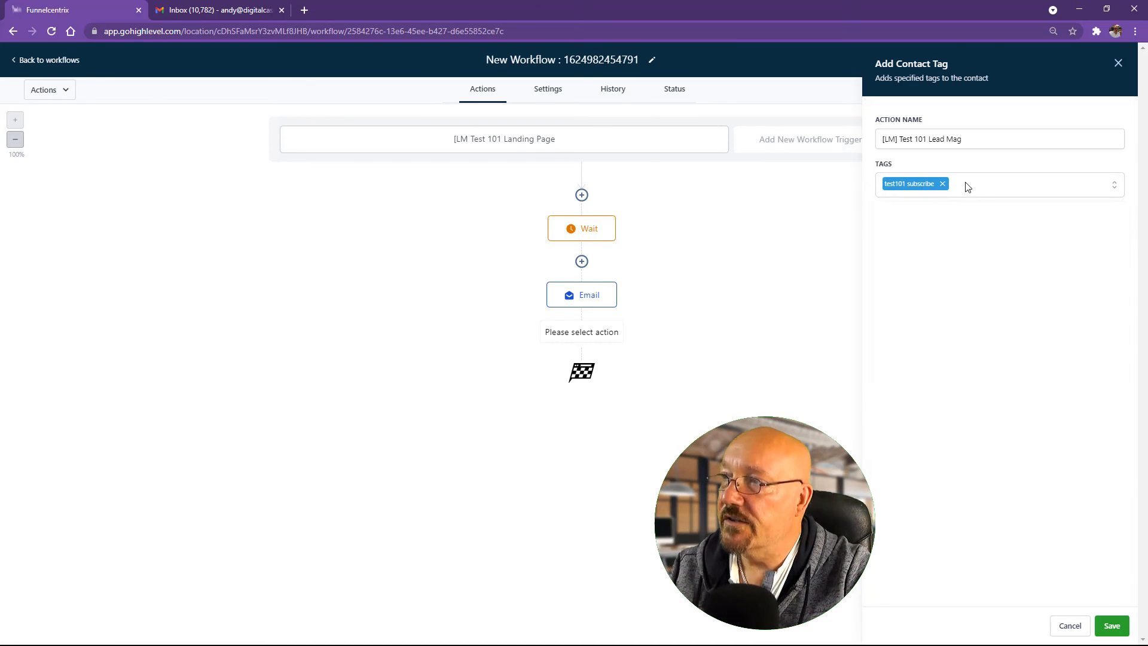
pyautogui.click(960, 191)
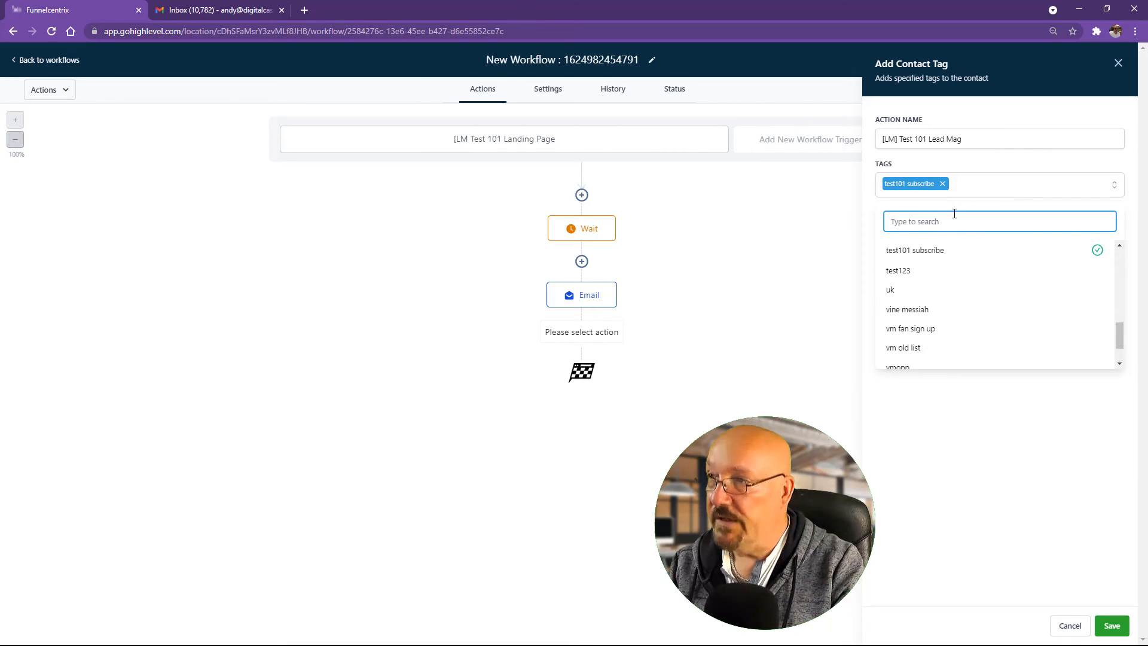
pyautogui.write('test 101')
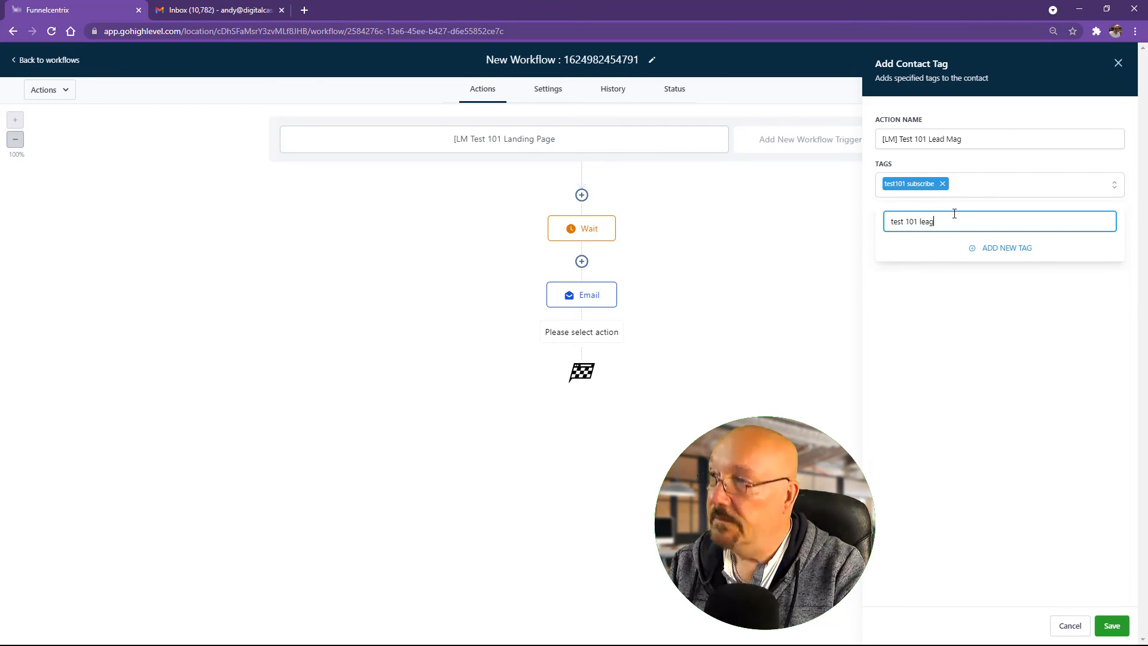
pyautogui.write('lead mag')
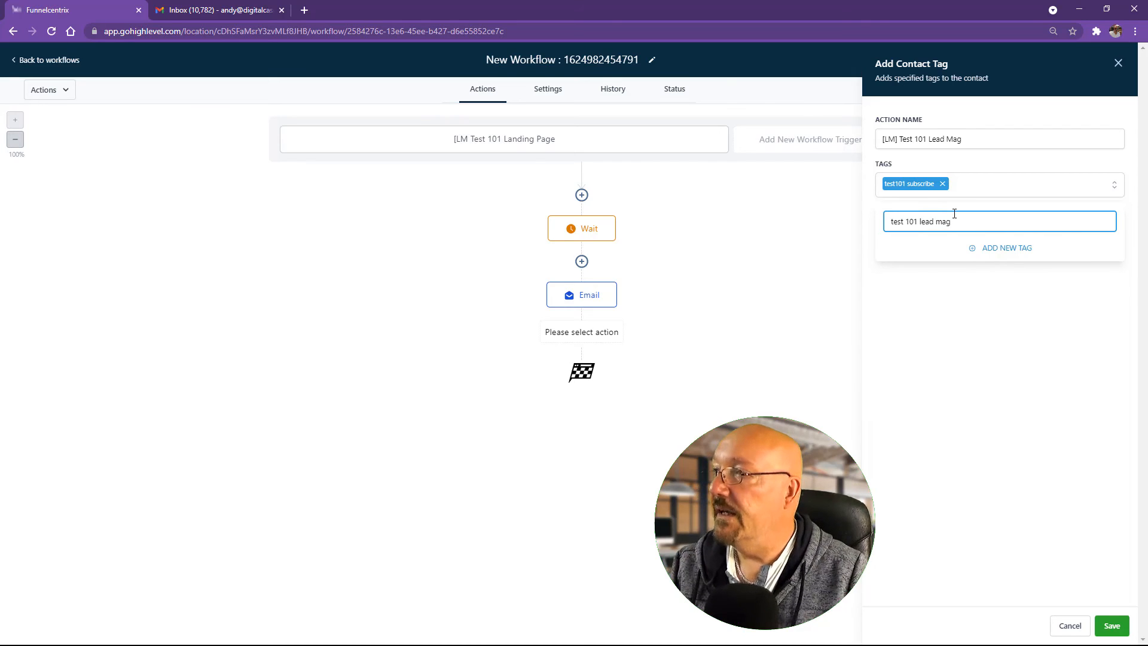
pyautogui.click(1019, 256)
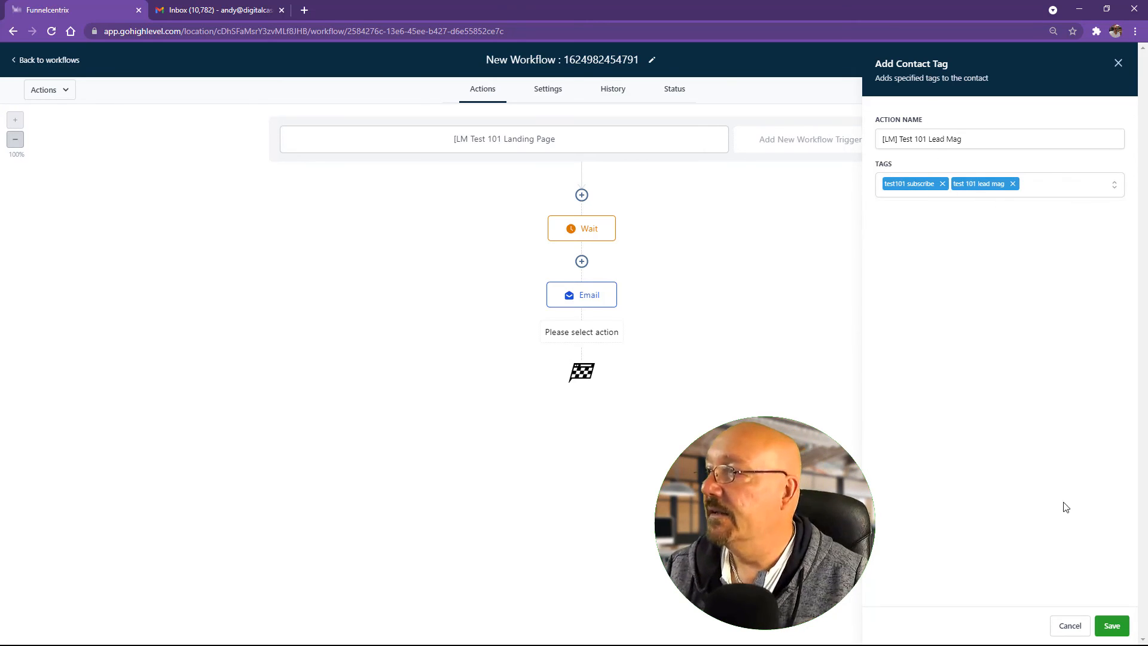
pyautogui.click(1111, 625)
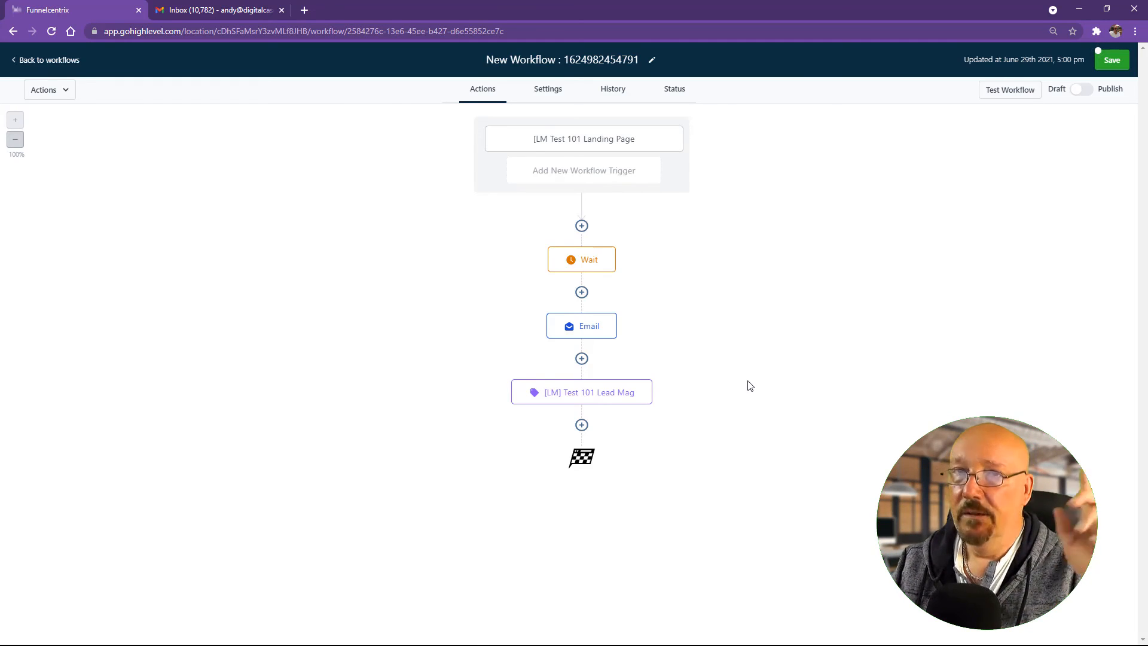
# Step: Publish and save the workflow, retitle it '[LM] Test 101', then bring the funnel window forward
pyautogui.click(1081, 89)
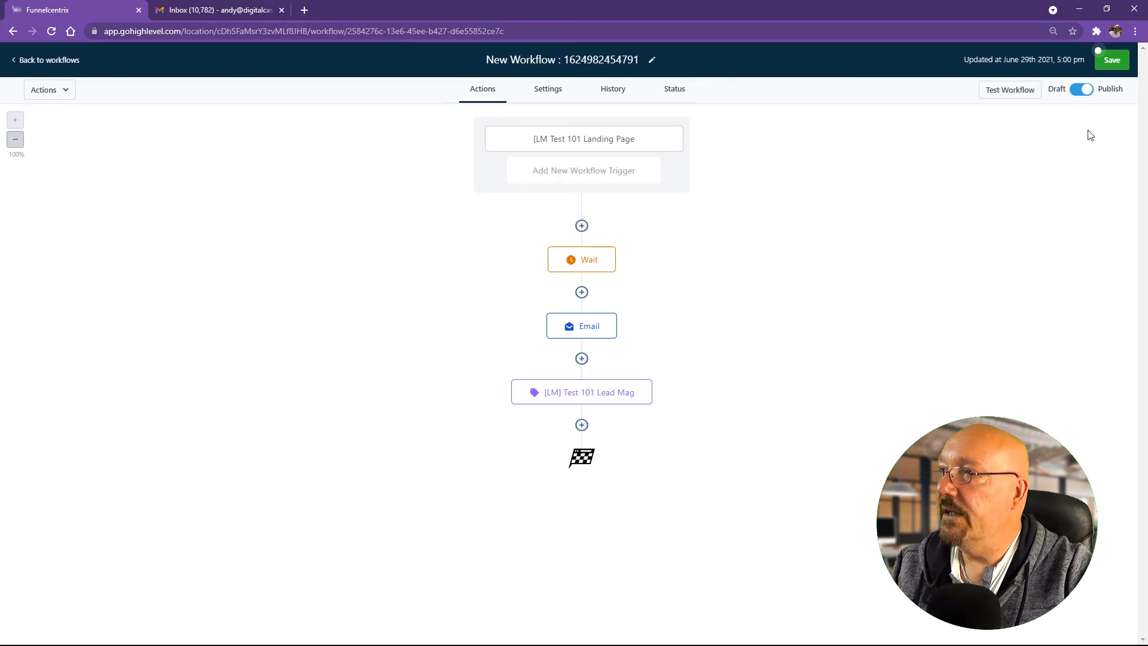
pyautogui.click(1113, 63)
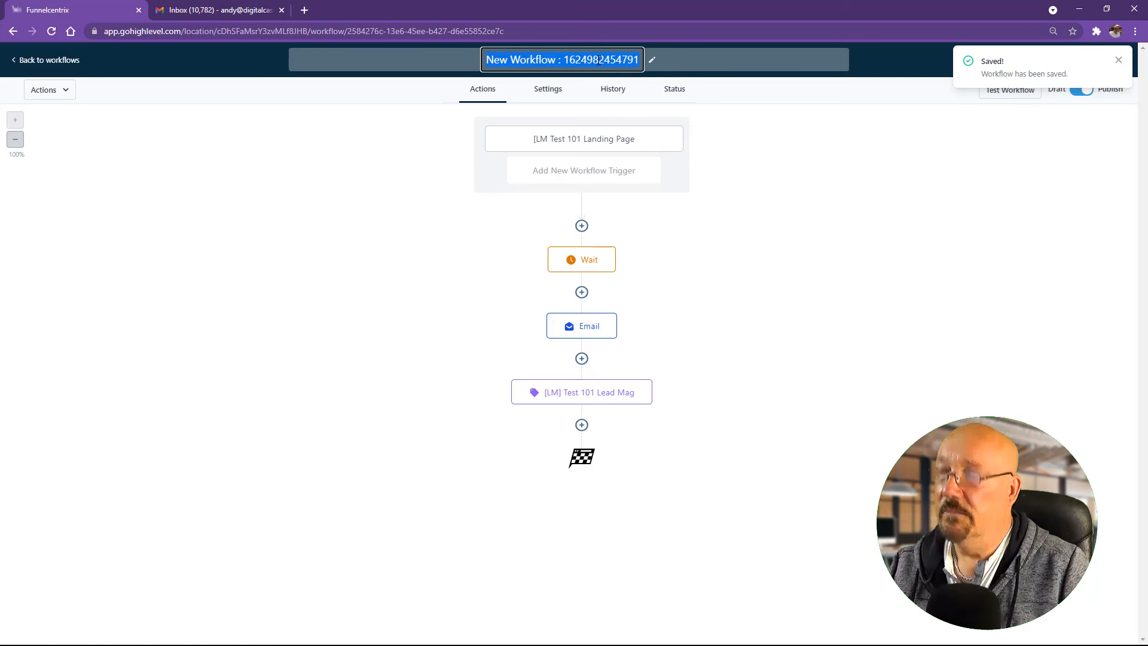
pyautogui.write('L')
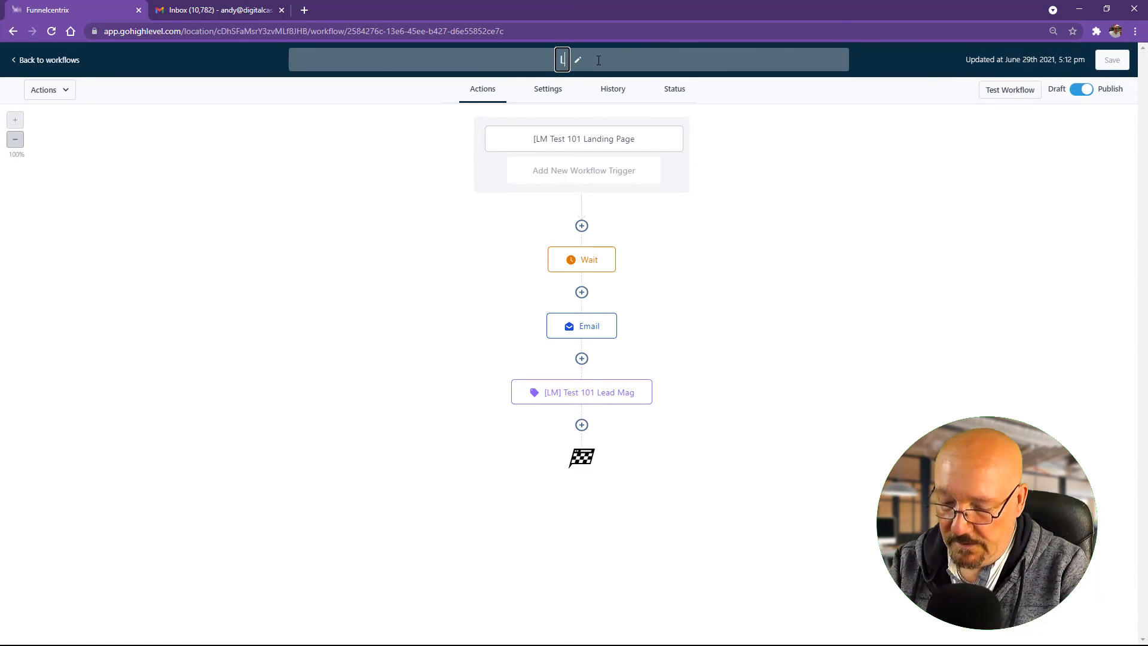
pyautogui.press('BackSpace')
pyautogui.write('[')
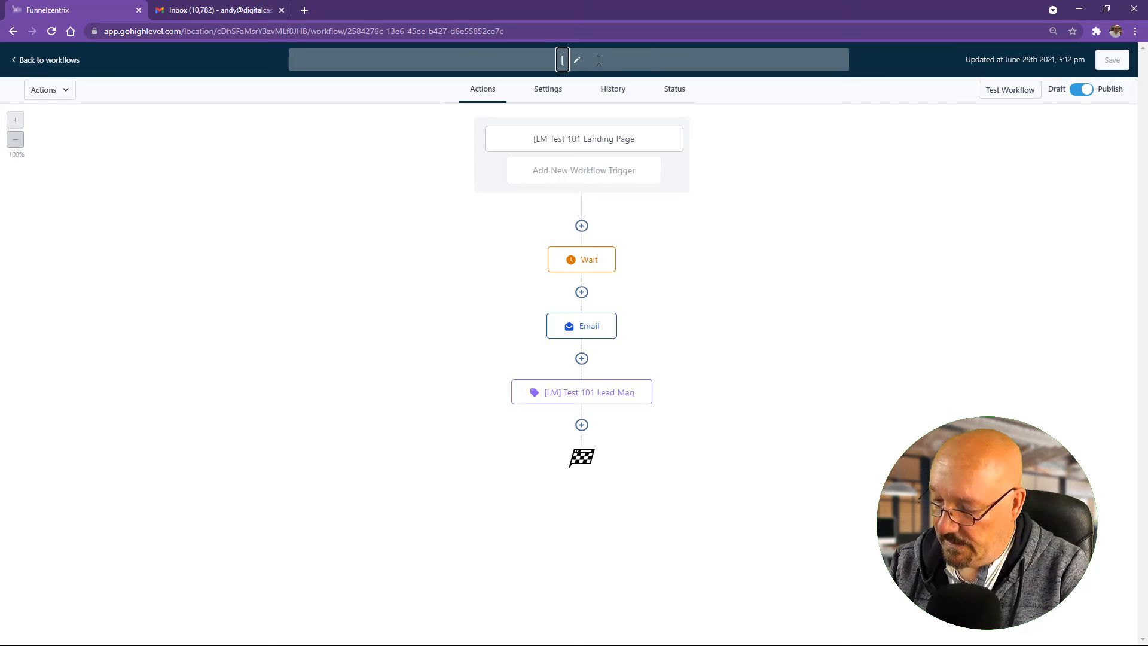
pyautogui.write('LM]')
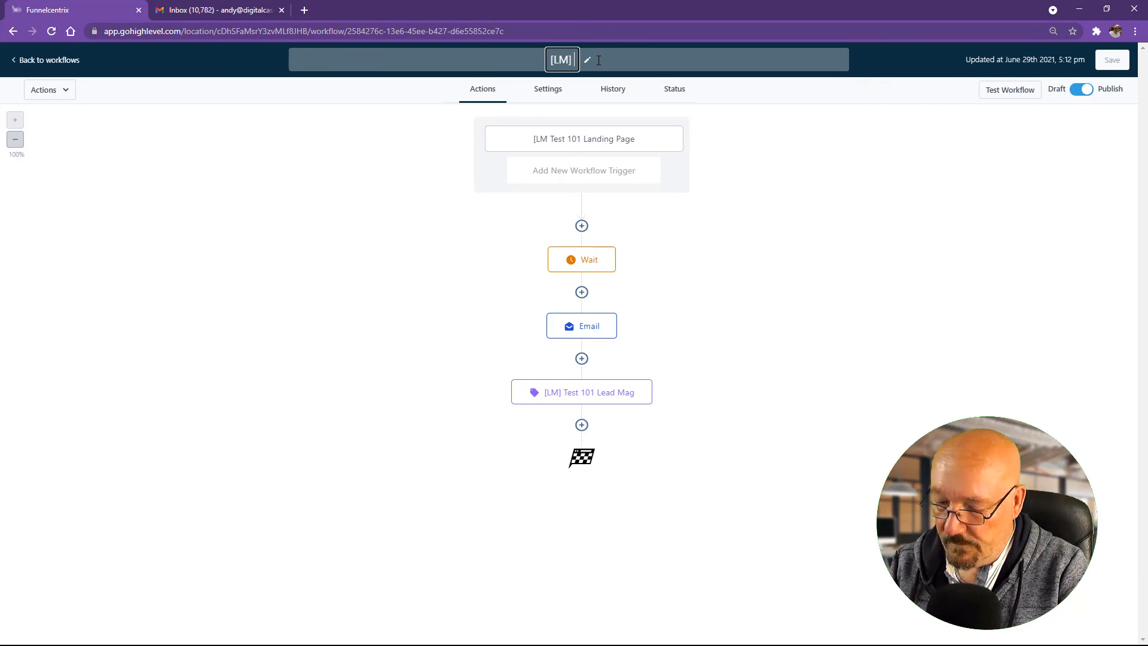
pyautogui.write(' Test 101')
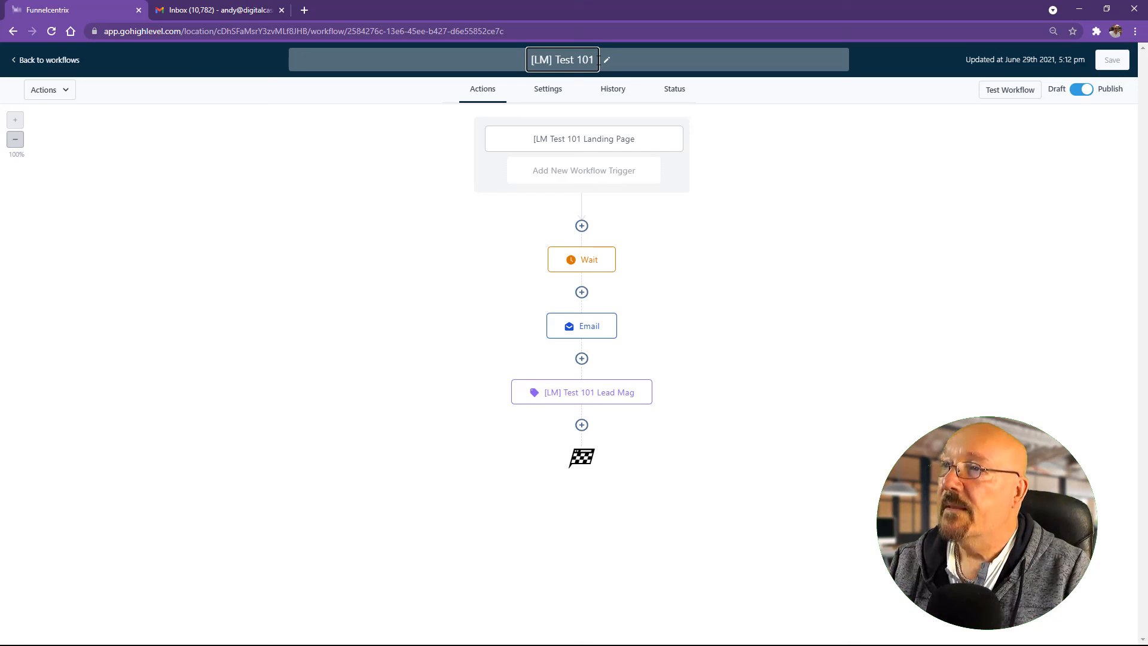
pyautogui.press('Return')
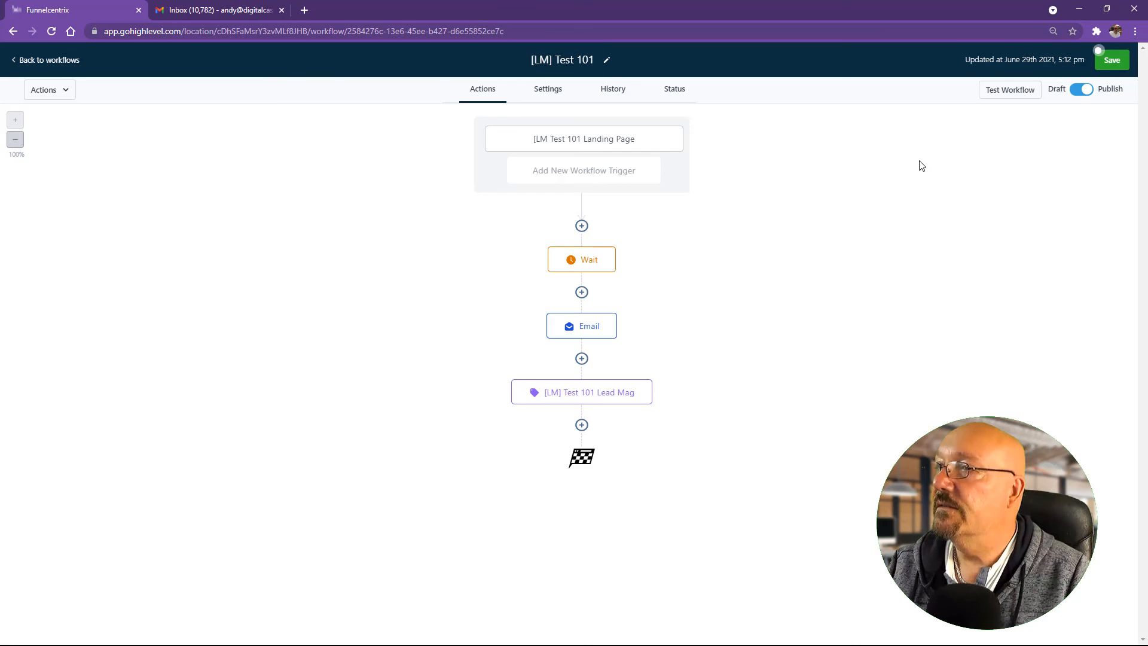
pyautogui.click(1116, 64)
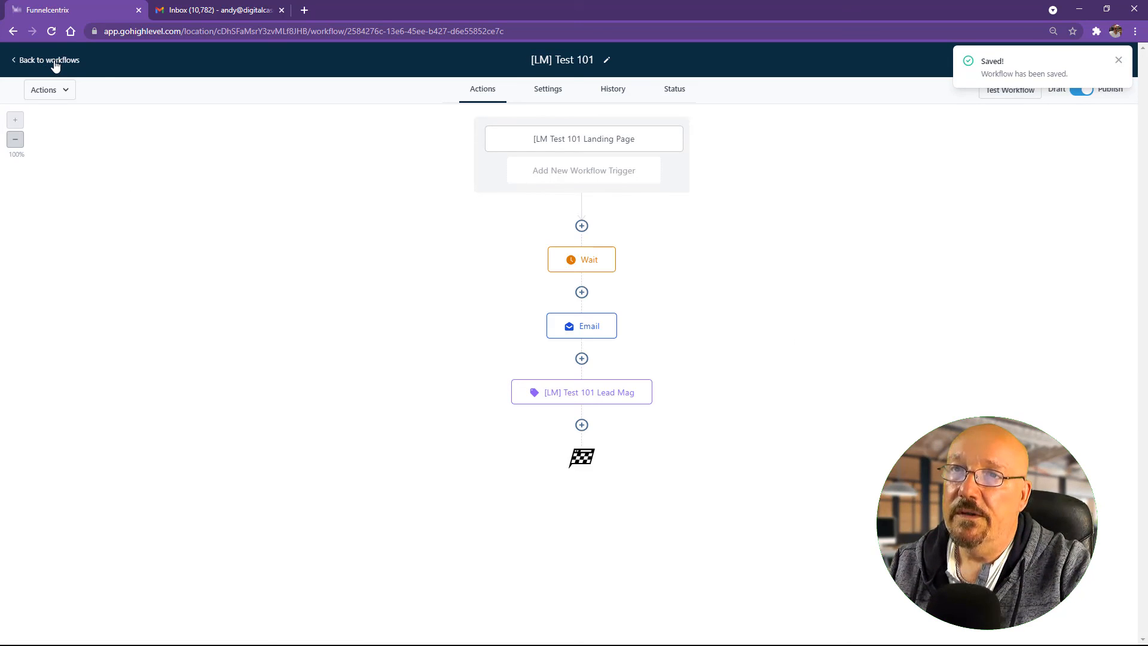
pyautogui.moveTo(616, 0); pyautogui.dragTo(632, 37)
# Step: Set Landing Page 101's popup form Redirect Action to Go to Next step and save the page
pyautogui.click(842, 37)
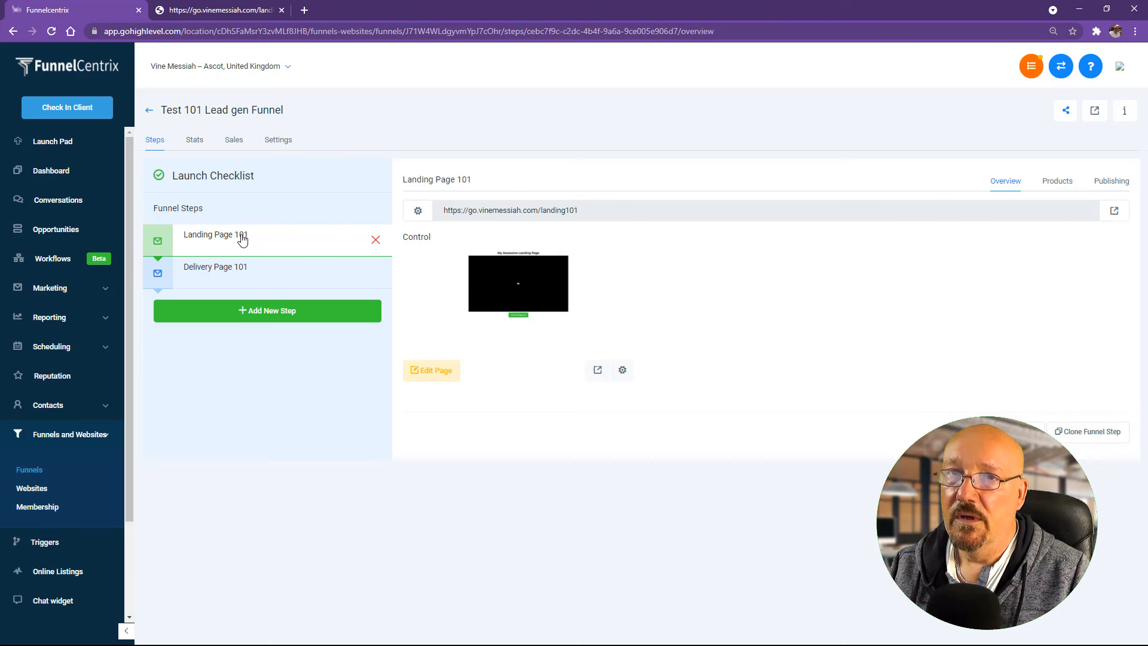
pyautogui.click(437, 376)
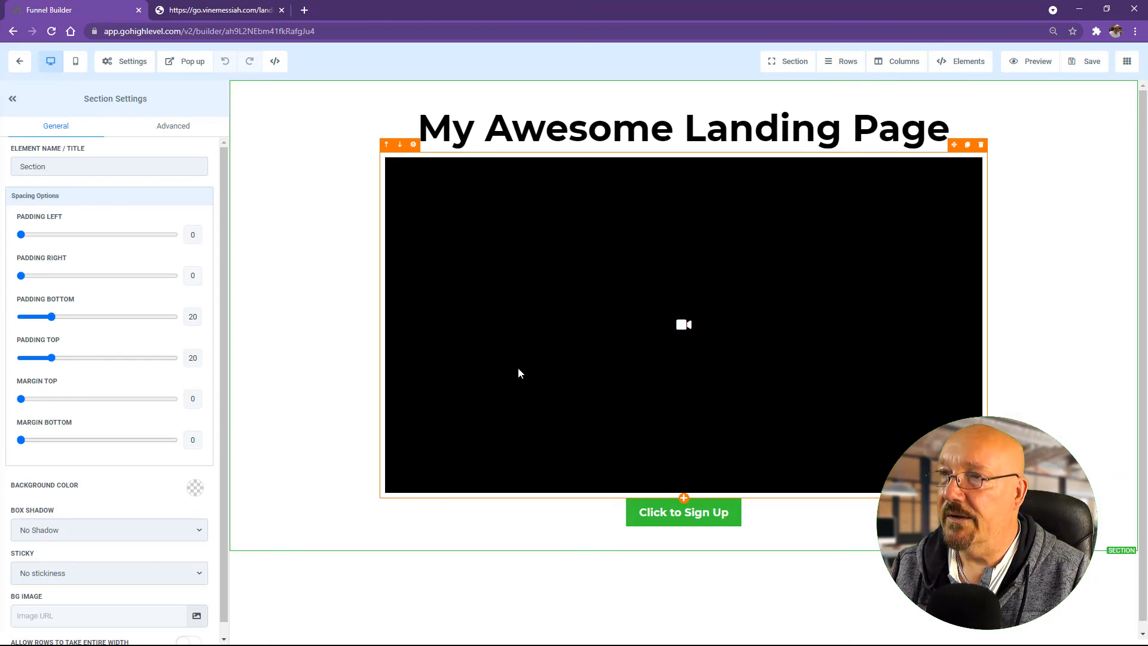
pyautogui.click(174, 61)
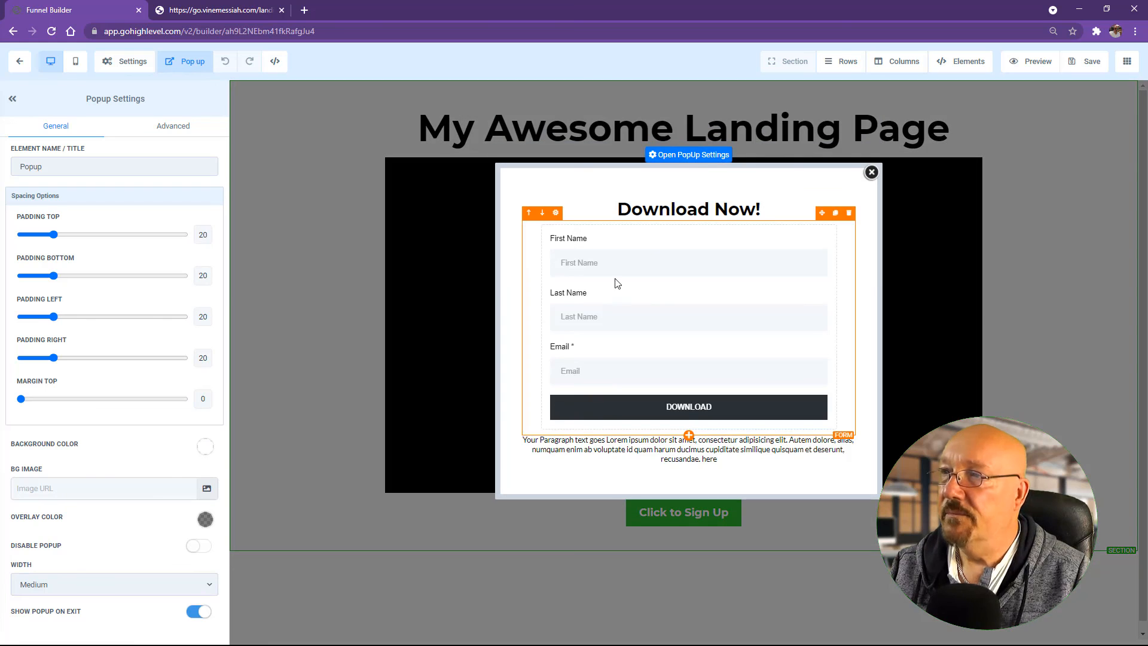
pyautogui.click(638, 324)
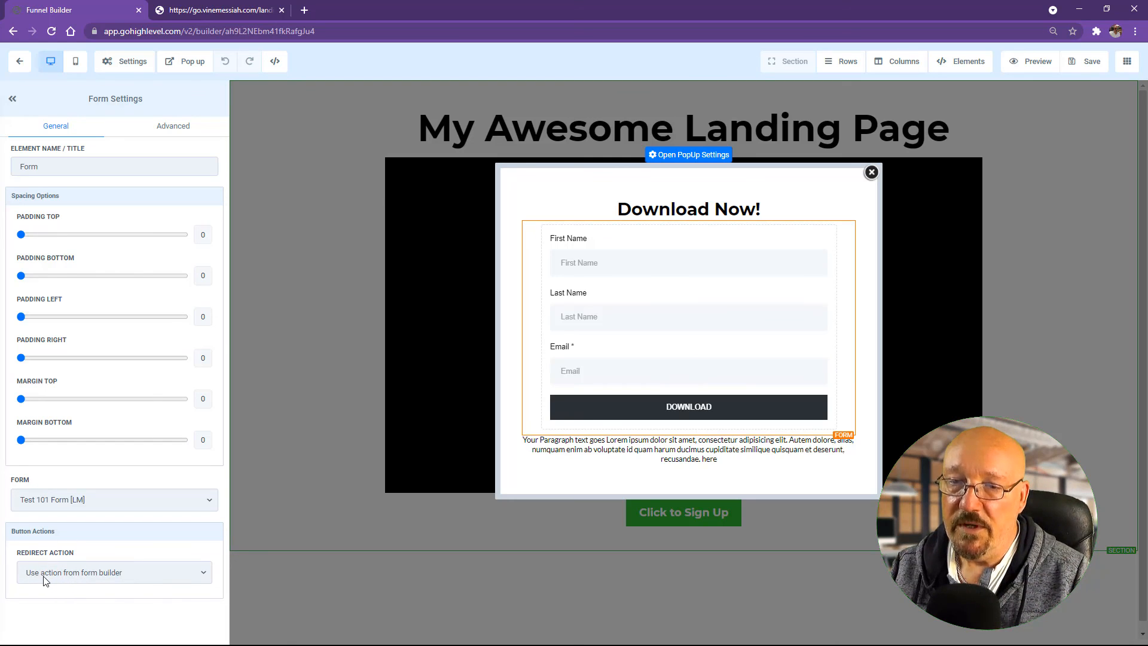
pyautogui.click(87, 576)
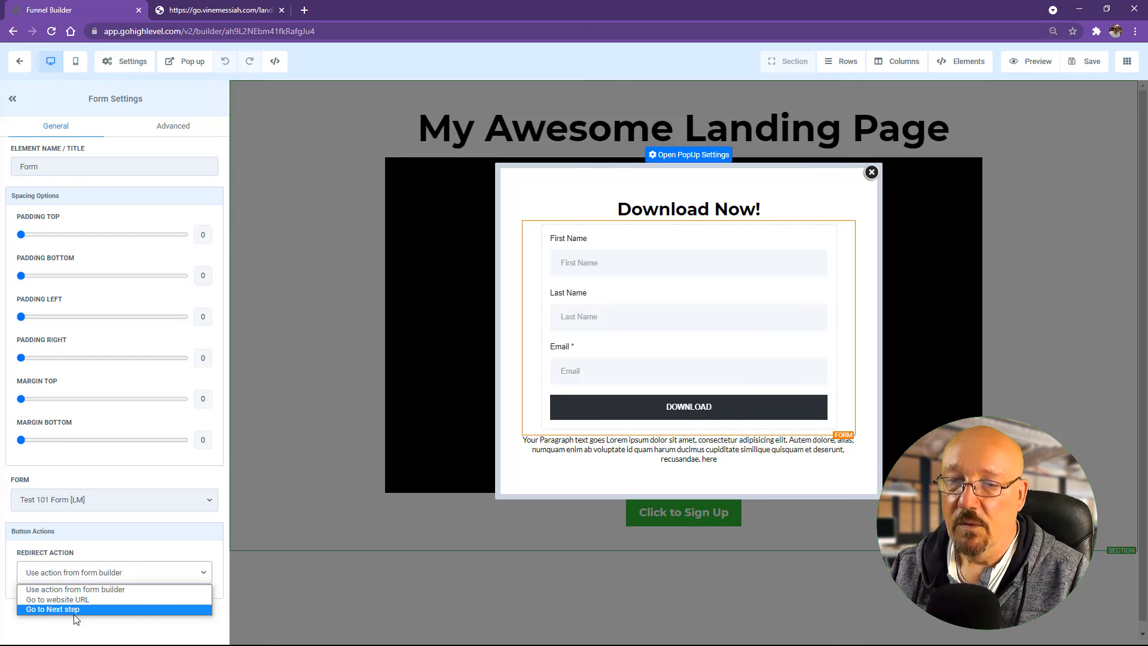
pyautogui.click(64, 609)
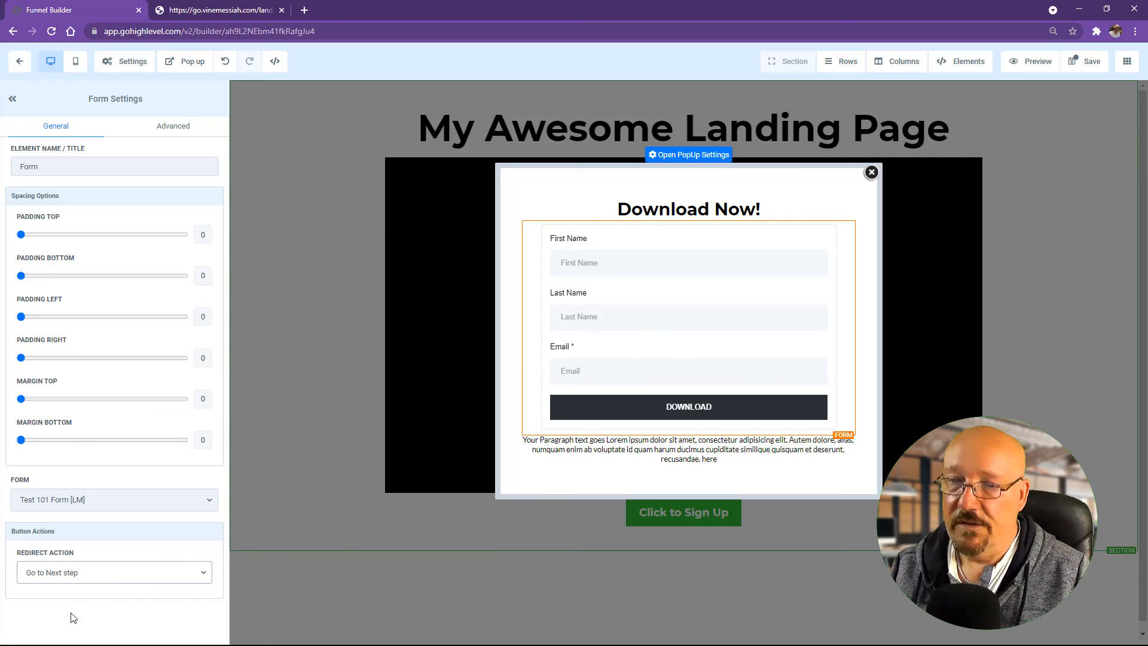
pyautogui.click(1087, 61)
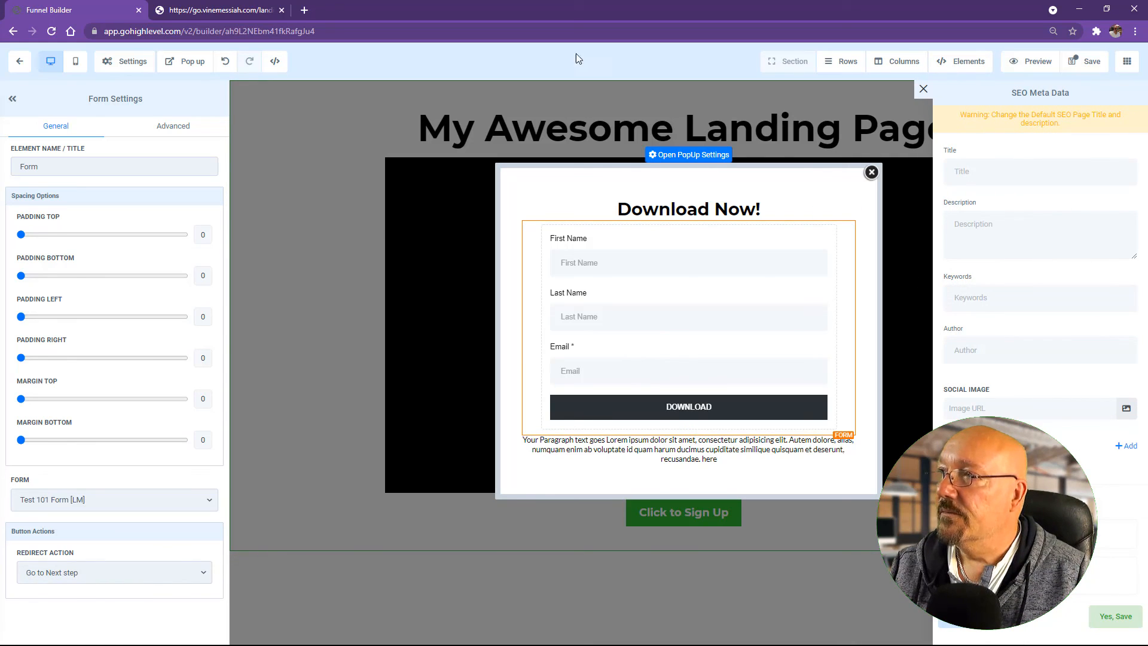
pyautogui.click(23, 63)
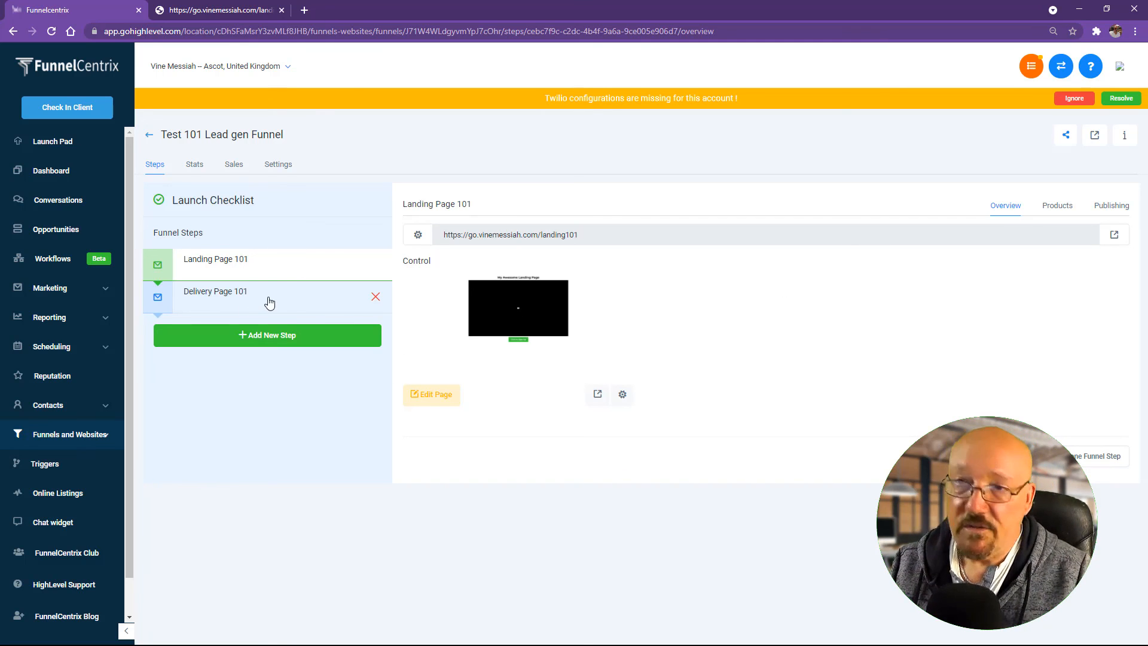
# Step: Reload the live landing101 page and submit its Download Now! popup form with autofilled contact details
pyautogui.moveTo(574, 232); pyautogui.dragTo(234, 216)
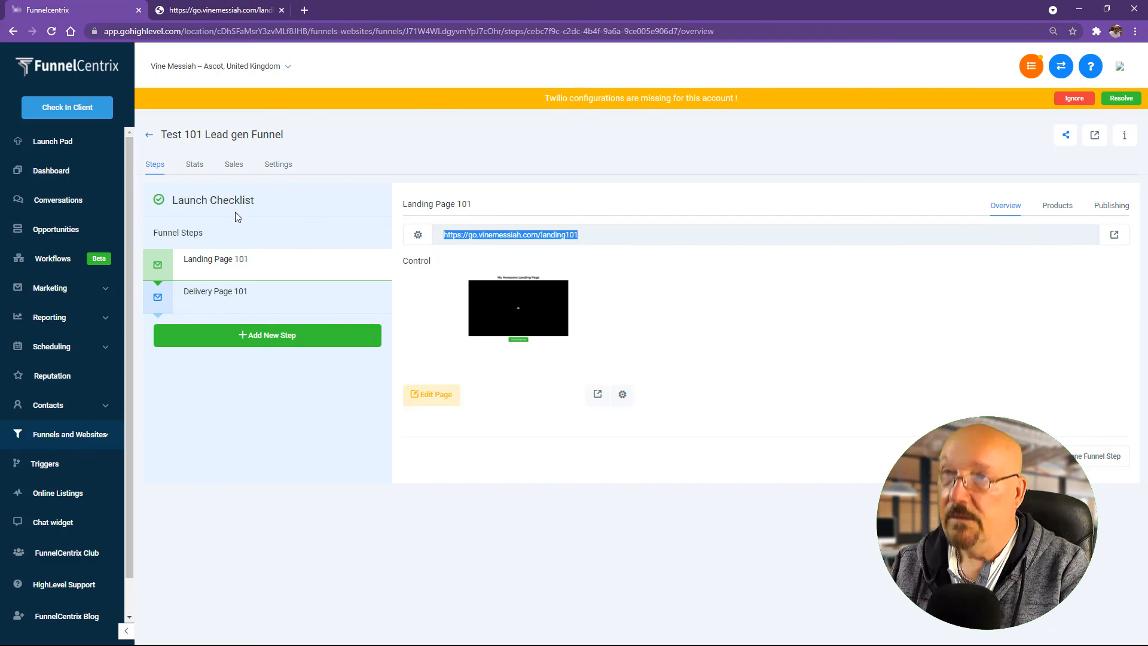
pyautogui.click(235, 12)
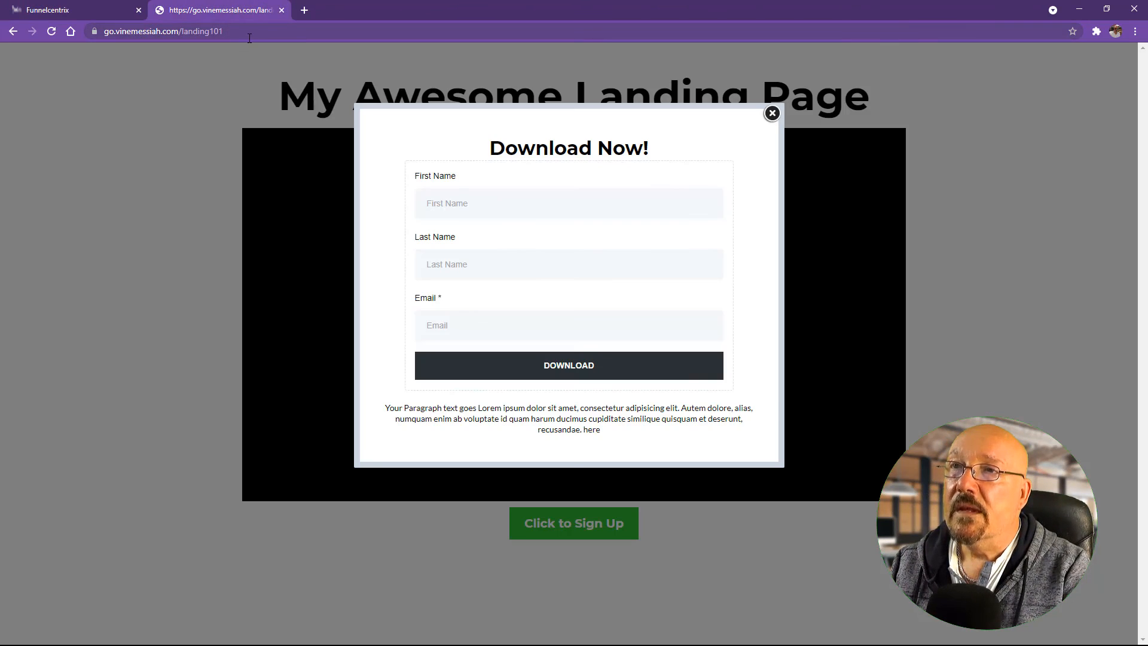
pyautogui.click(250, 34)
pyautogui.click(52, 33)
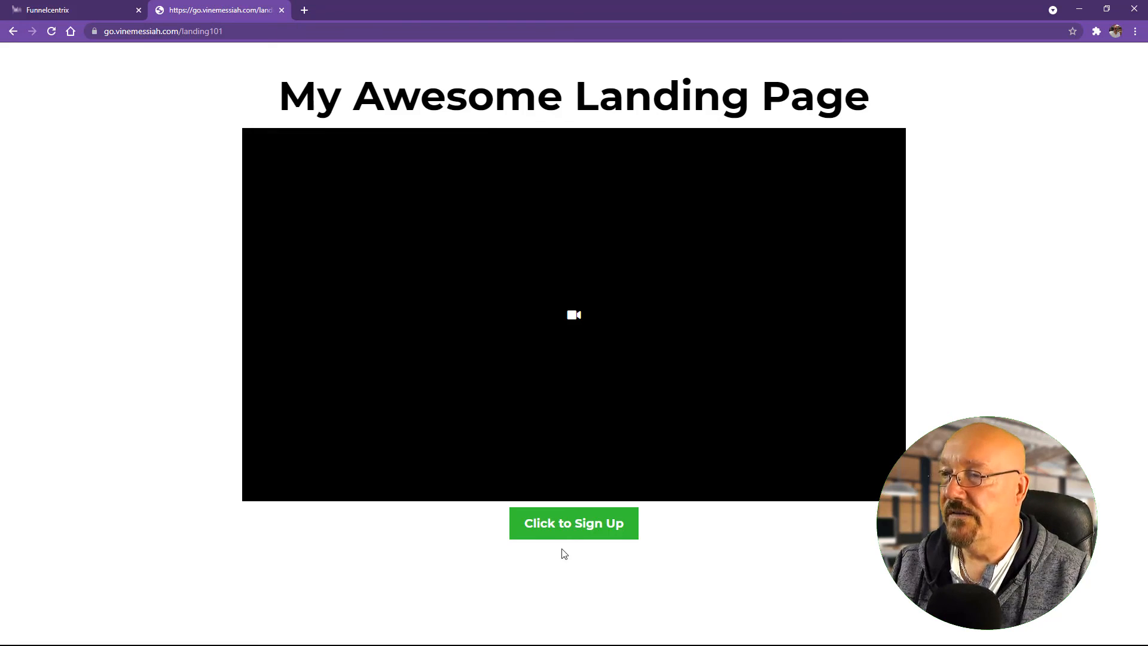
pyautogui.click(566, 526)
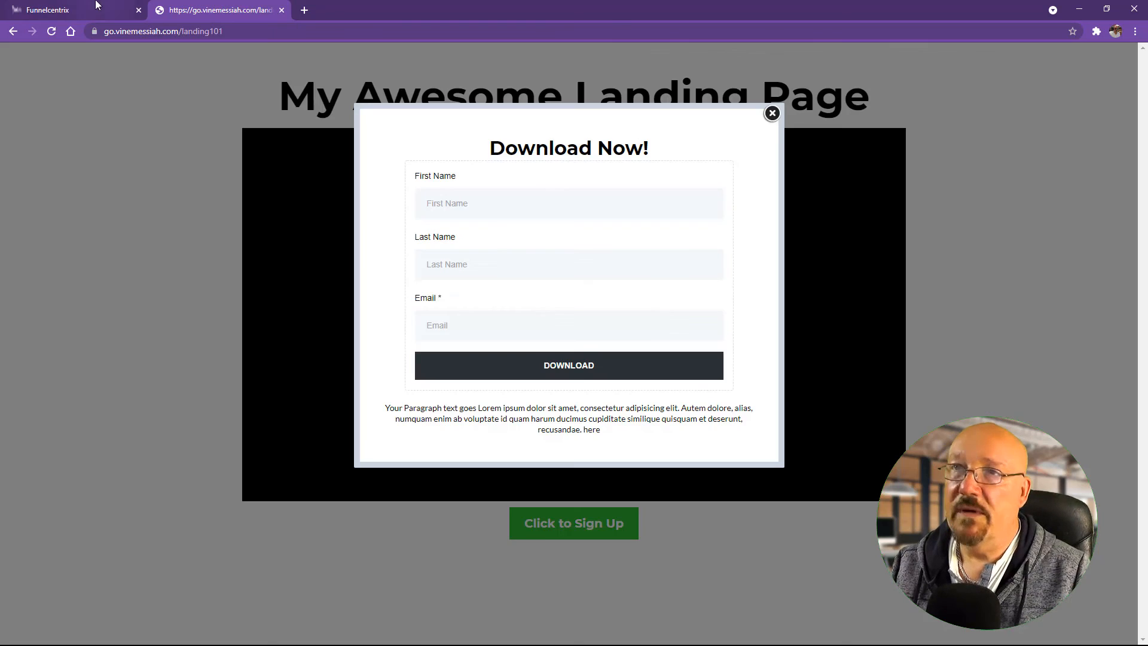
pyautogui.click(772, 113)
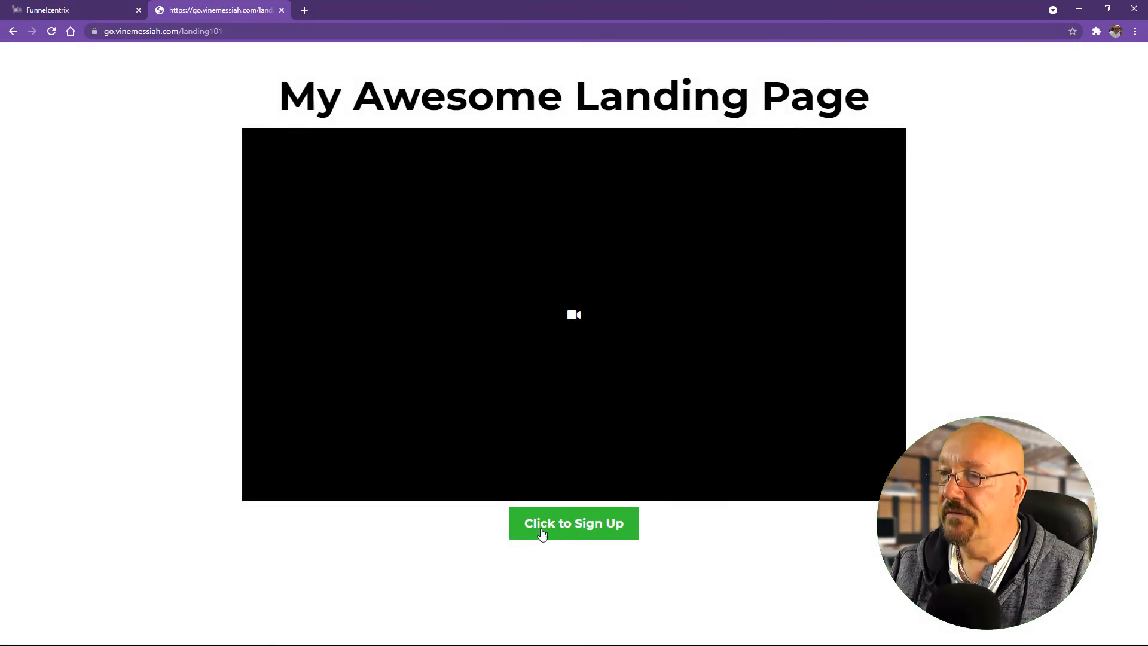
pyautogui.click(540, 532)
pyautogui.click(461, 202)
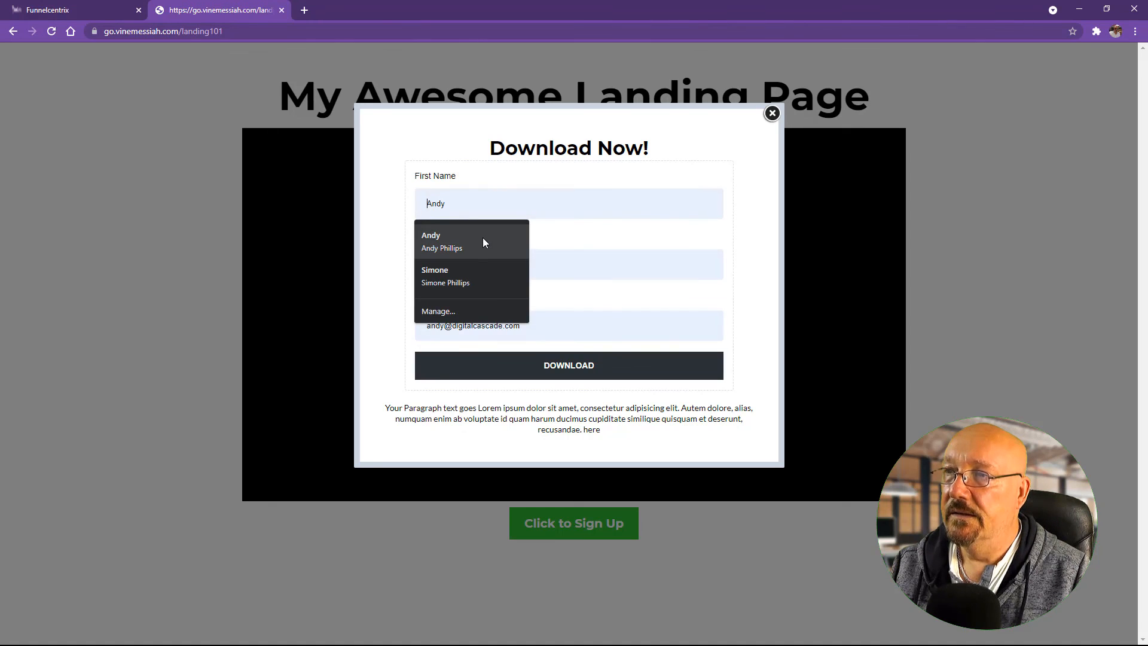
pyautogui.click(554, 240)
pyautogui.click(559, 375)
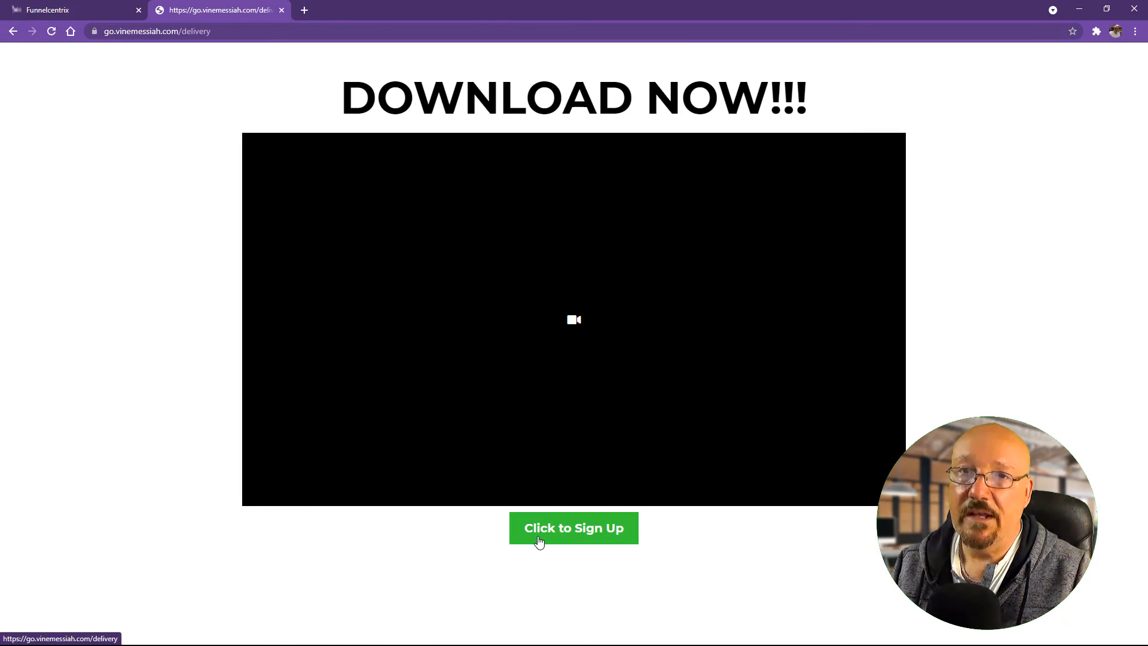
# Step: Open the 'You Download Is Waiting [FunnelCentrix]' email in a new Gmail tab and follow its DOWNLOAD link
pyautogui.click(304, 11)
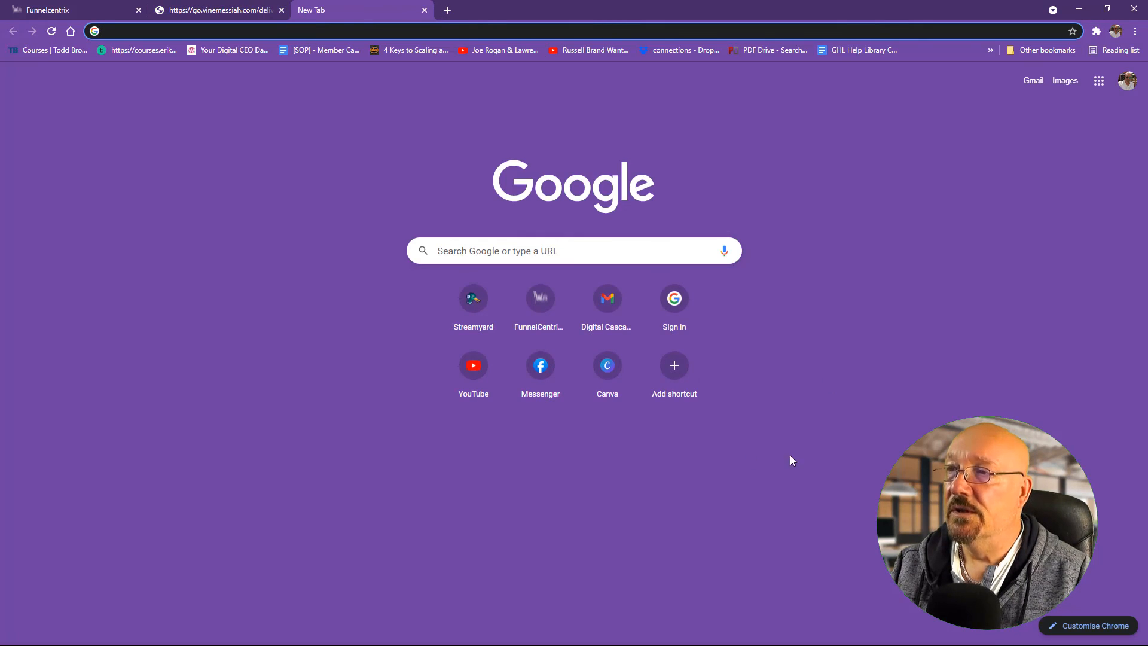
pyautogui.click(609, 302)
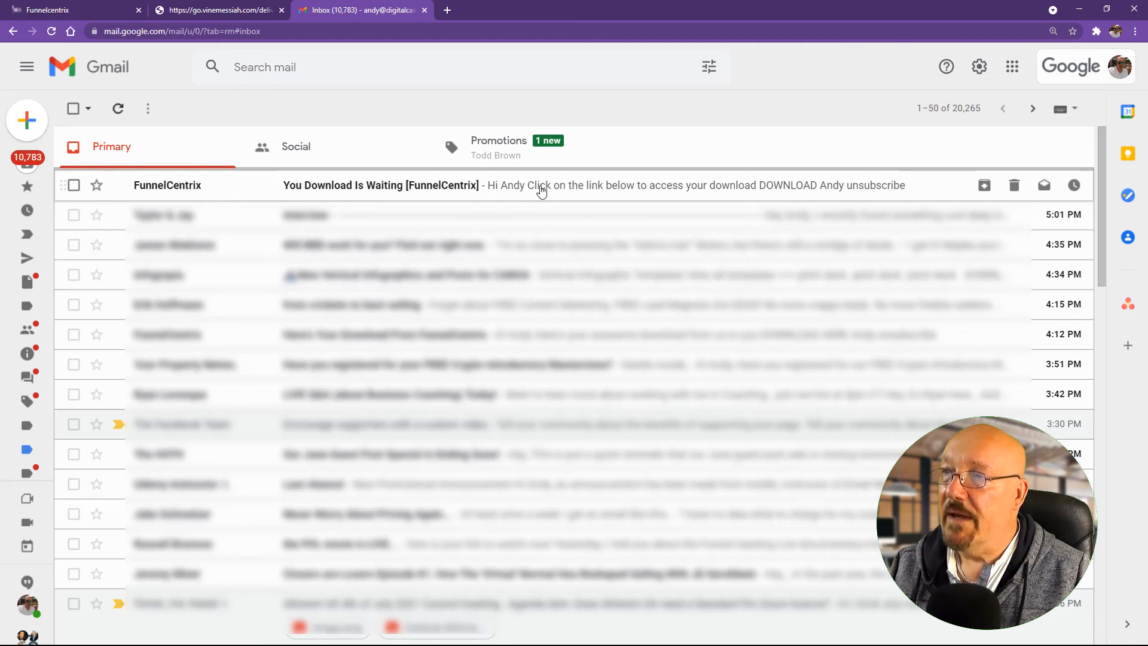
pyautogui.click(541, 190)
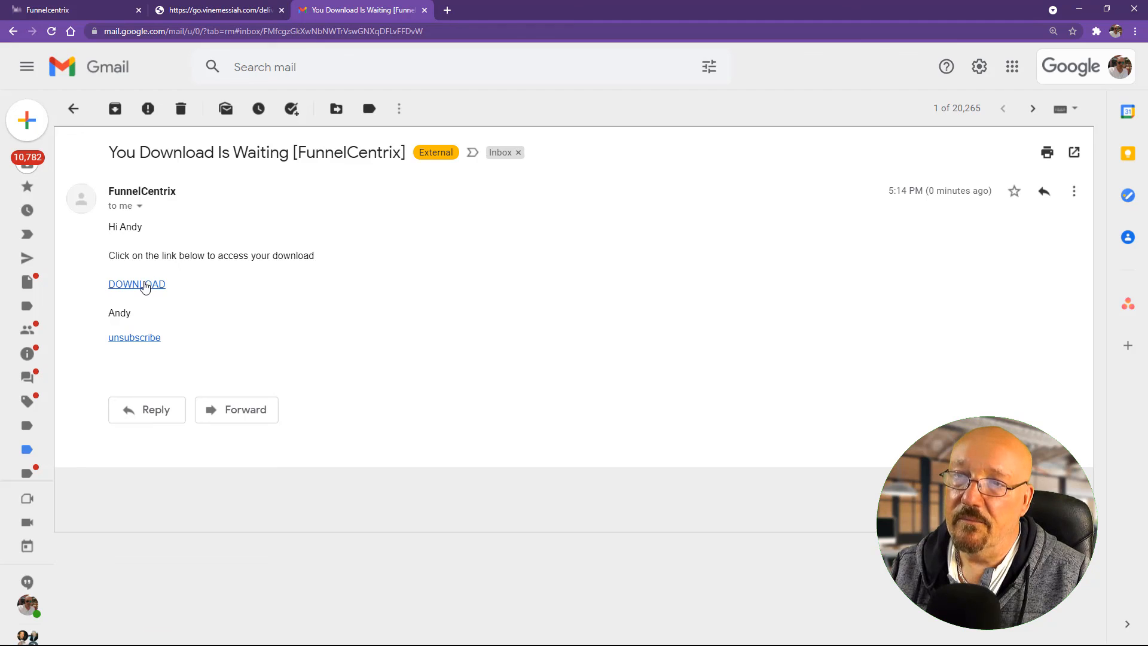
pyautogui.click(145, 290)
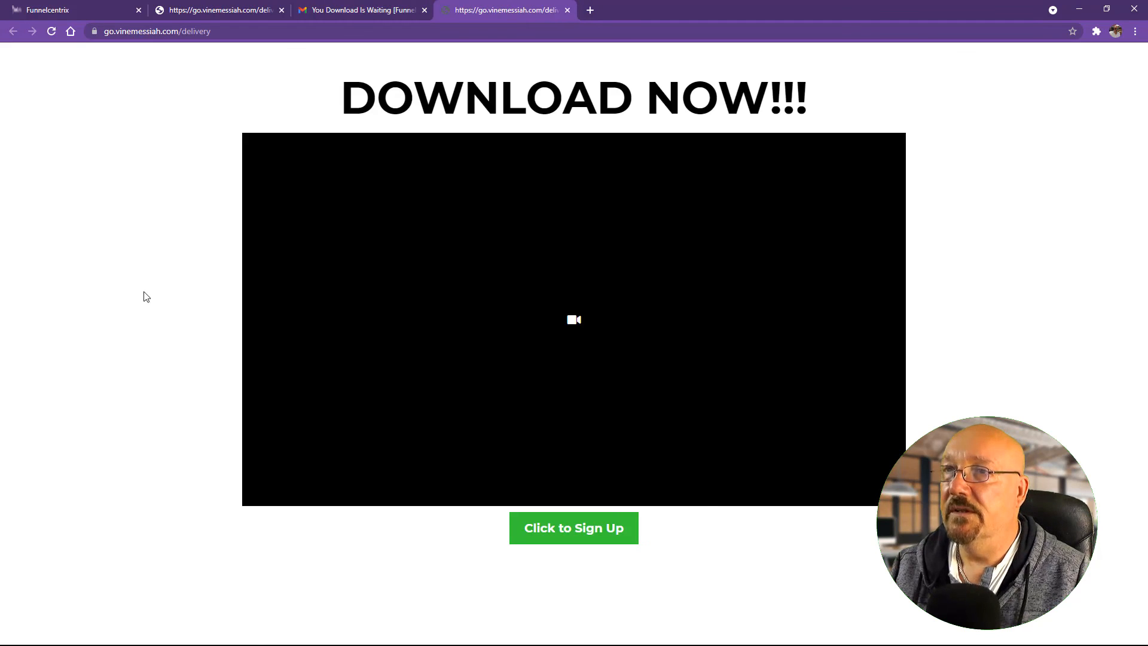